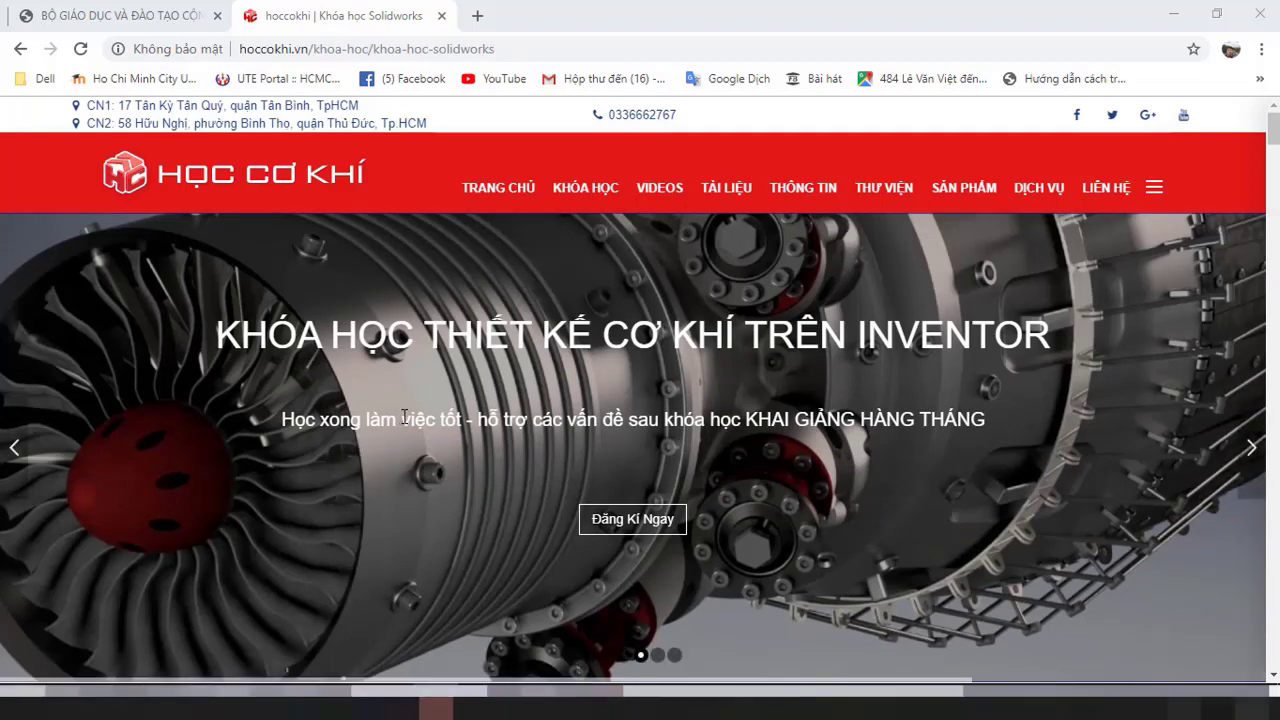
In the DACN project PDF, scroll to the conical housing drawing with Section A-A and Detail C.
click(186, 14)
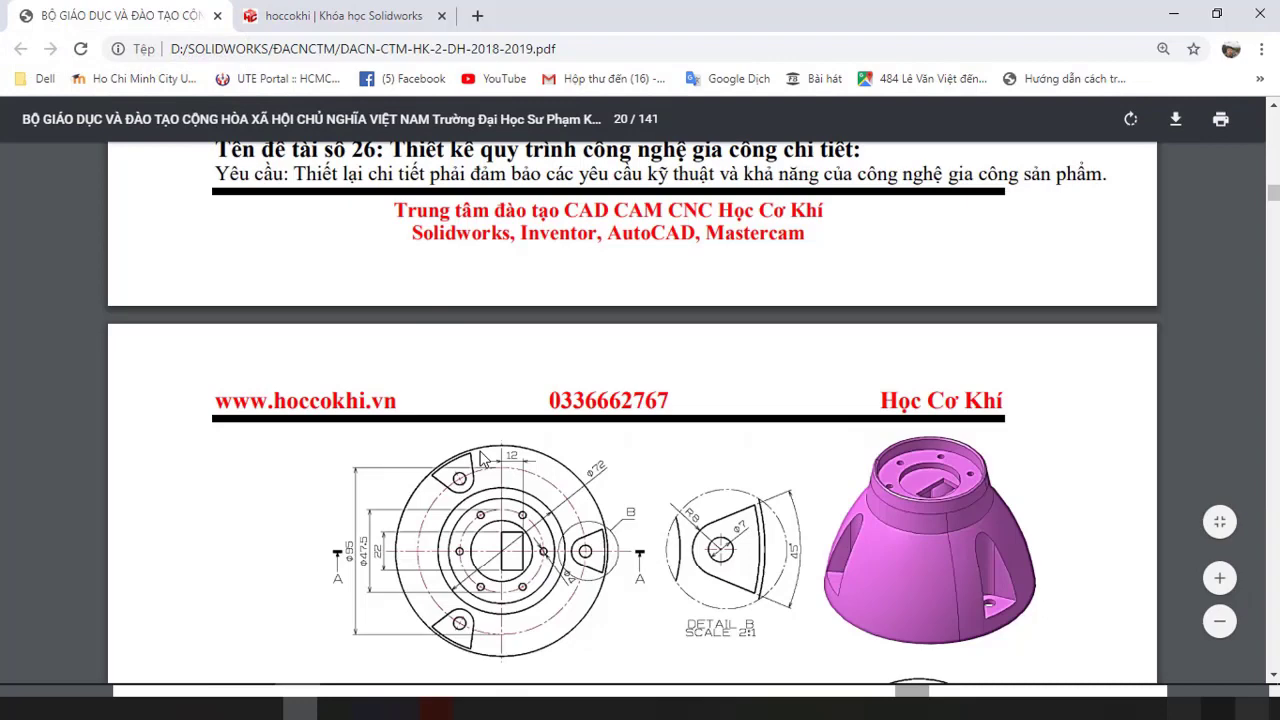
scroll(482, 458, up, 1)
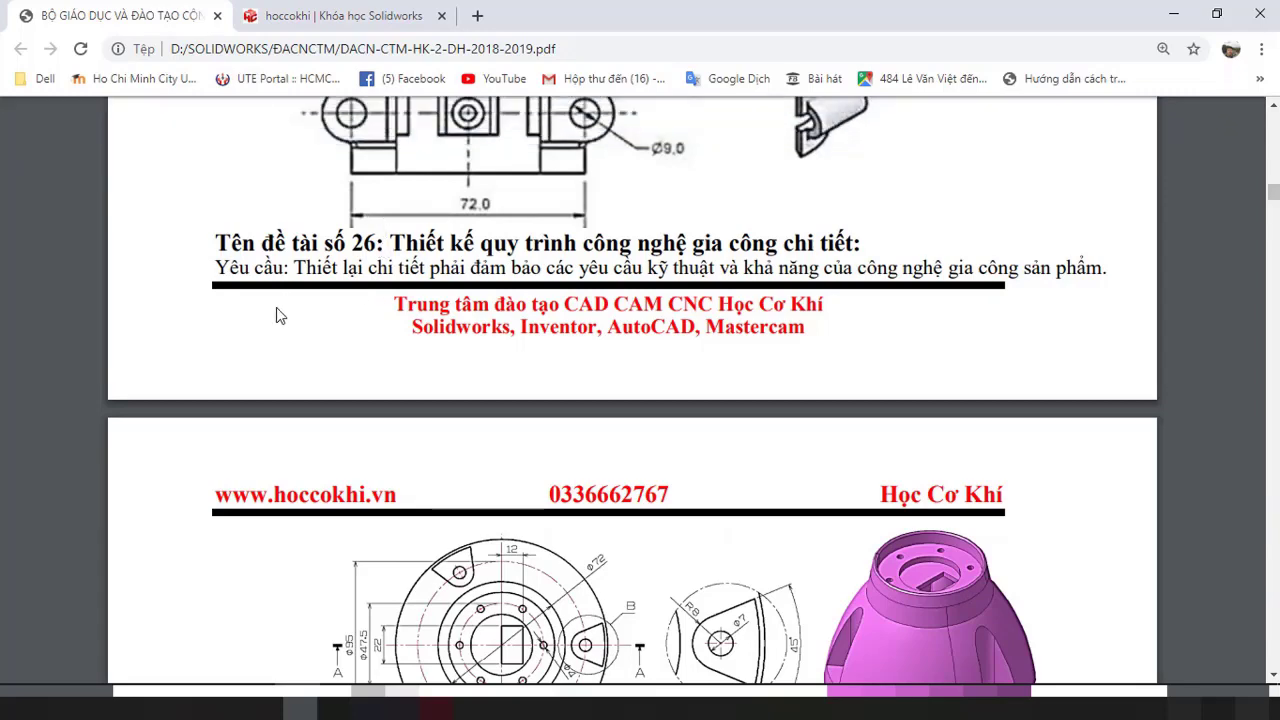
scroll(490, 362, down, 1)
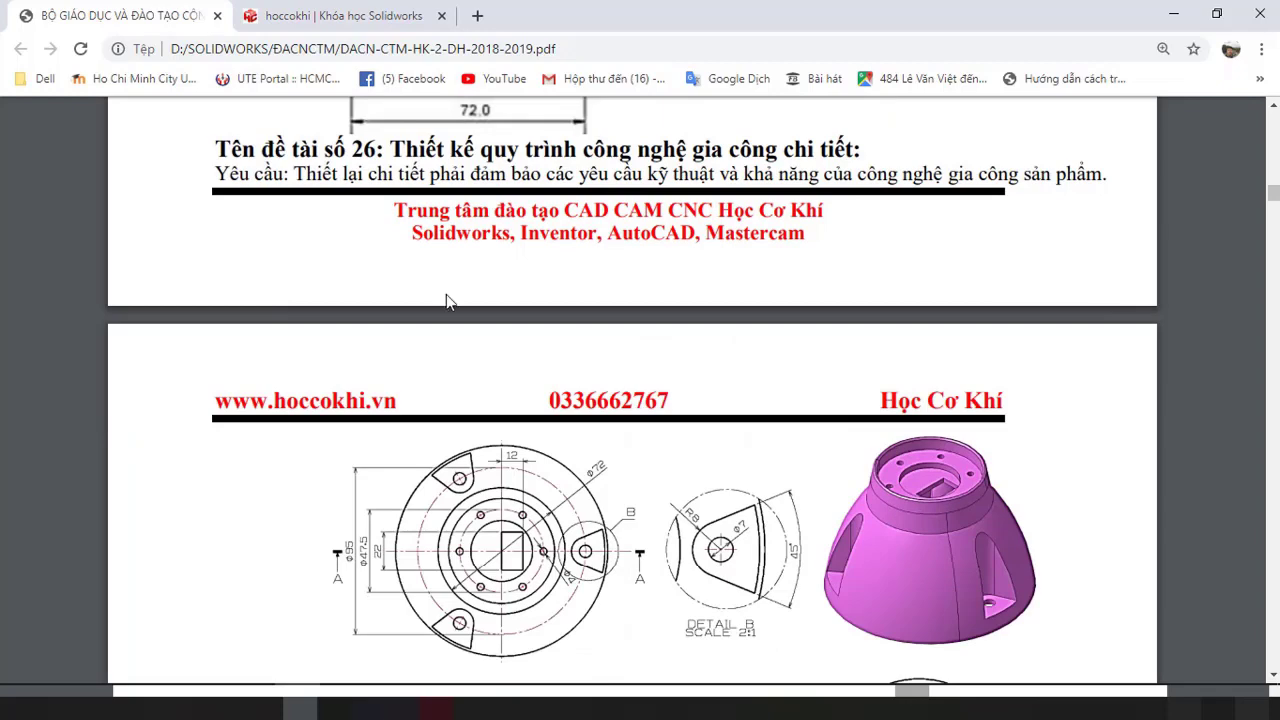
scroll(566, 398, down, 3)
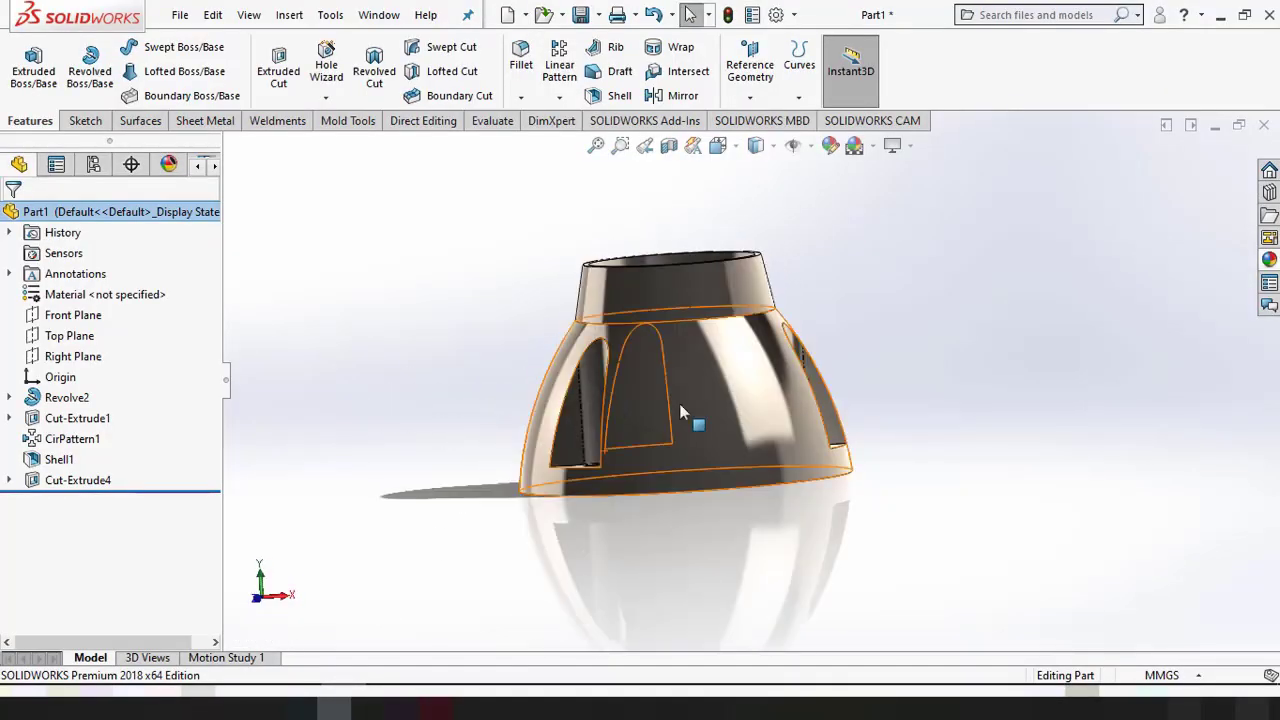
Orbit Part1 to inspect the housing's underside, then start a new SOLIDWORKS document.
middle_drag(679, 413, 493, 683)
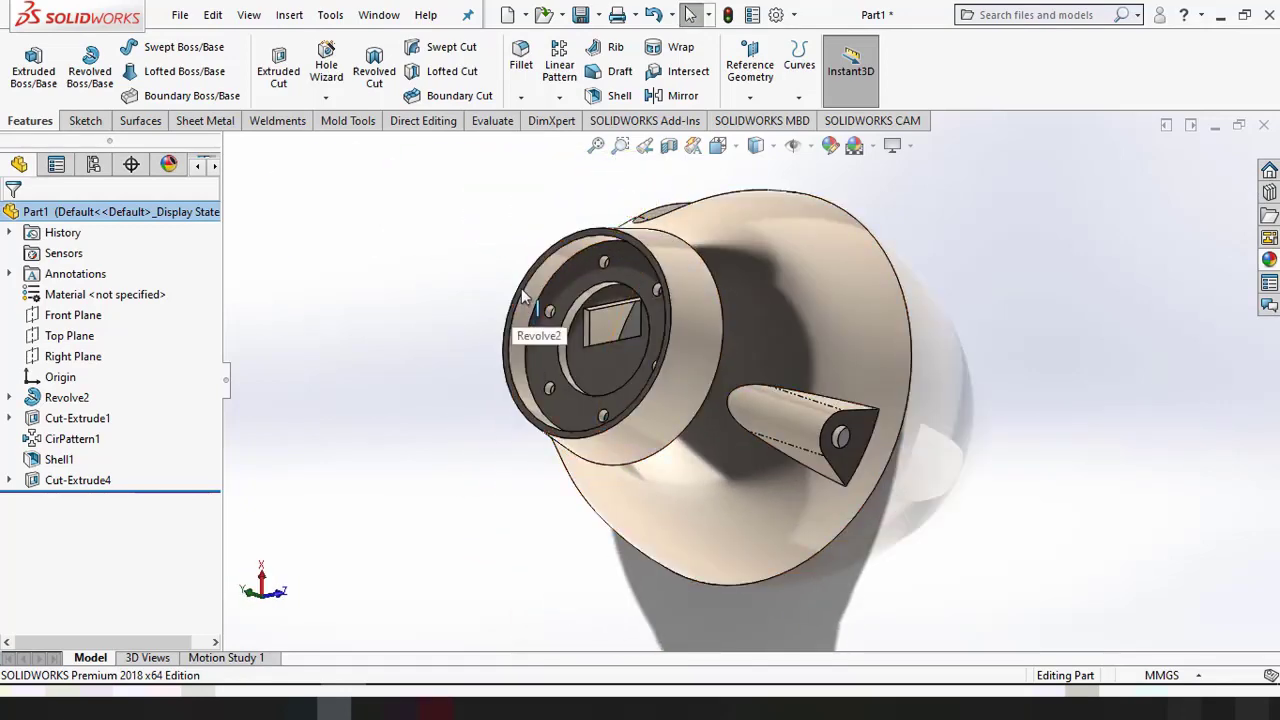
click(508, 15)
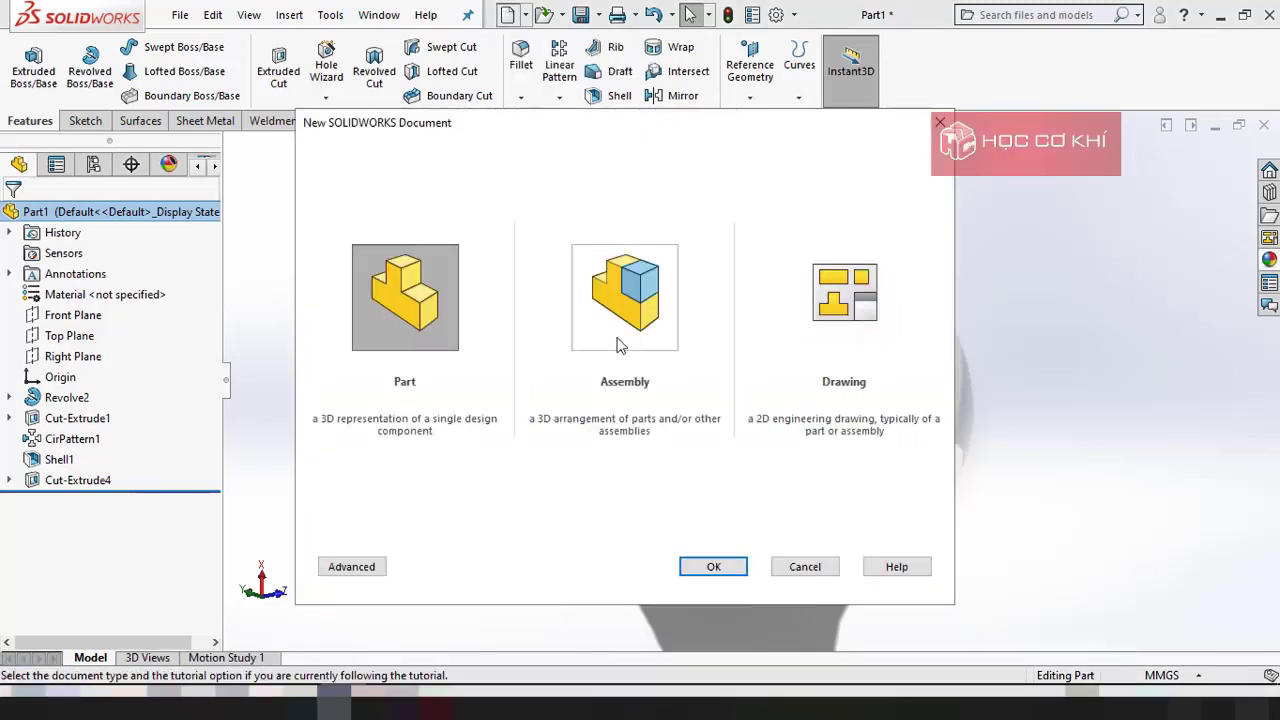
Create a new part and begin a sketch on the Front Plane.
click(713, 567)
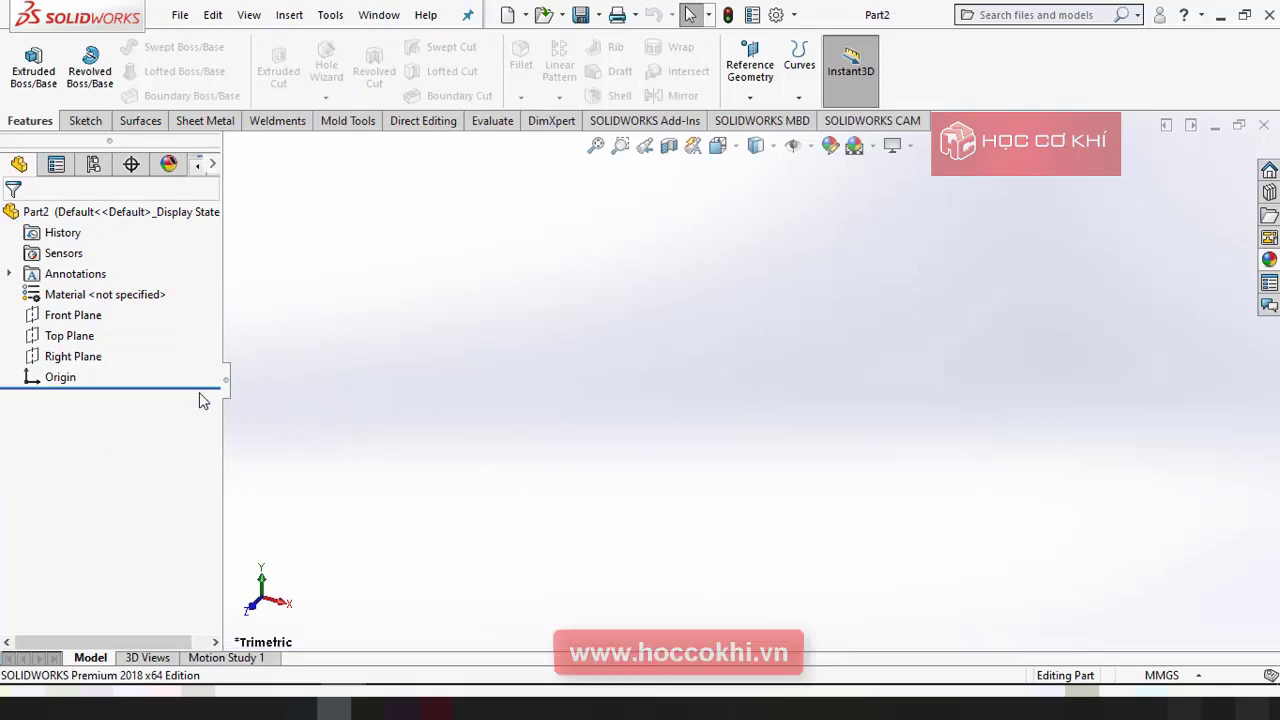
key(alt+Tab)
click(72, 318)
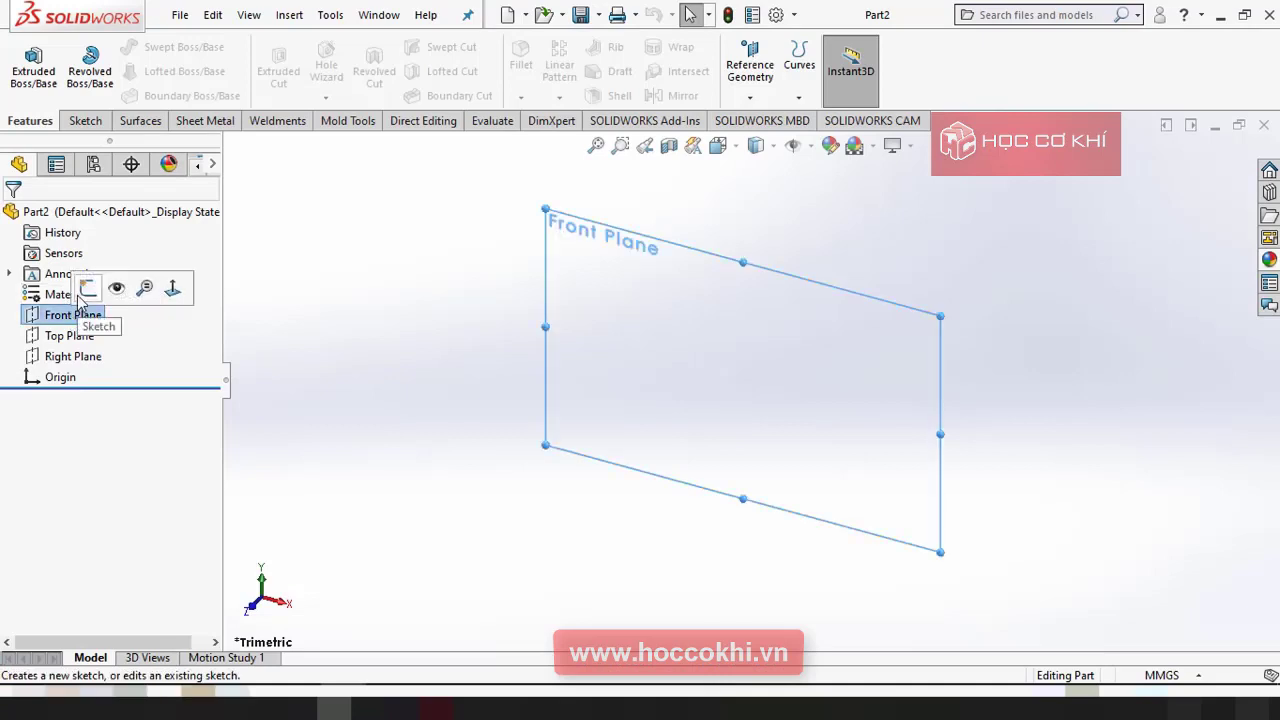
click(84, 290)
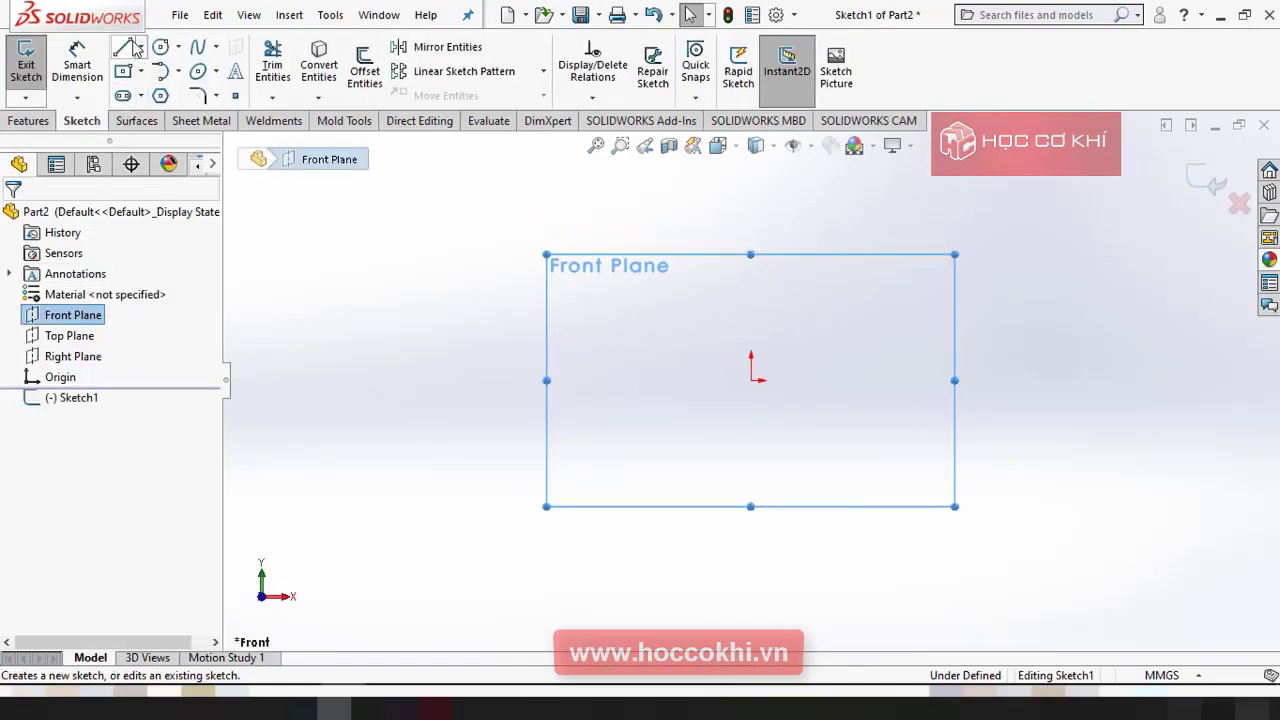
Draw a vertical centerline rising straight up from the origin.
click(142, 47)
click(175, 91)
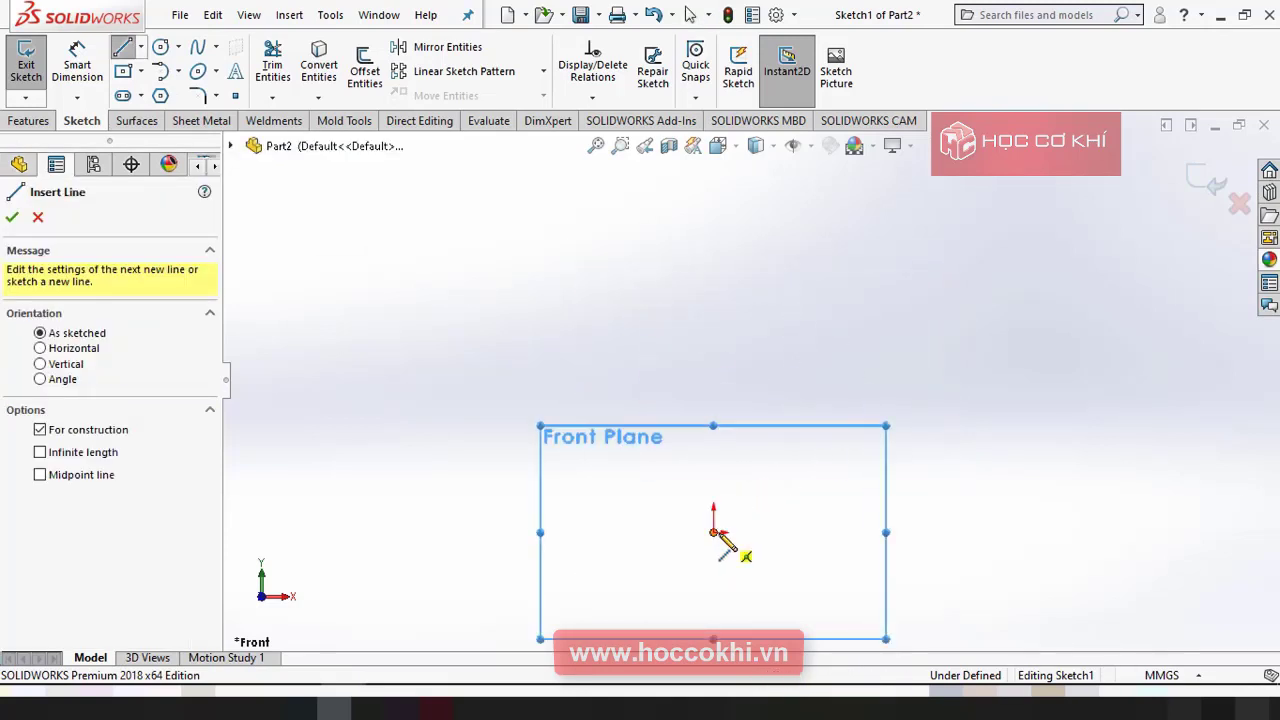
click(713, 530)
click(711, 206)
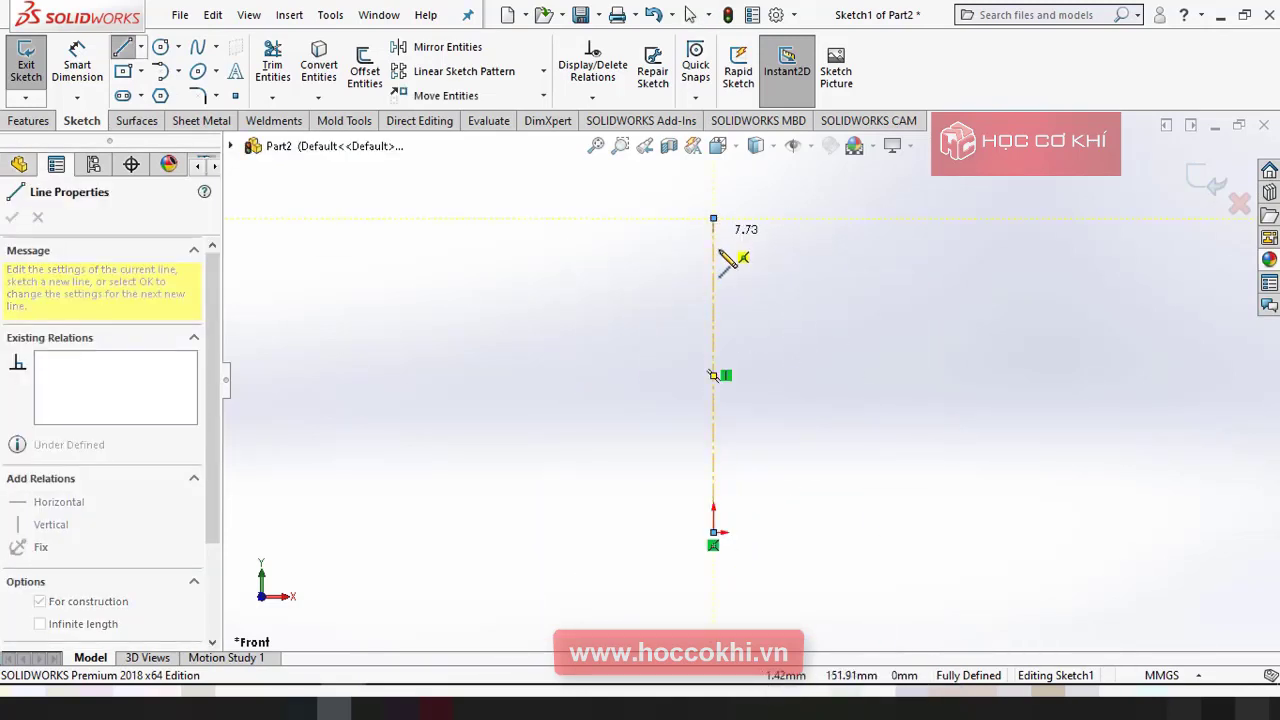
key(Escape)
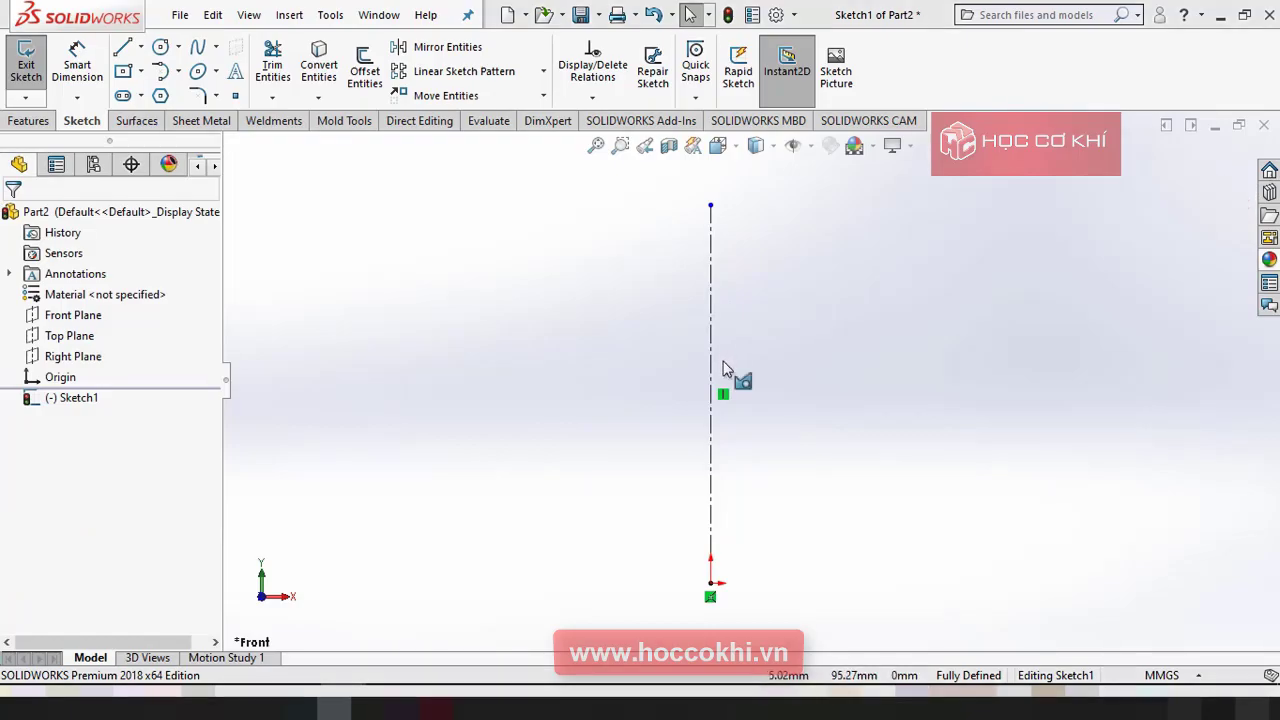
key(alt+Tab)
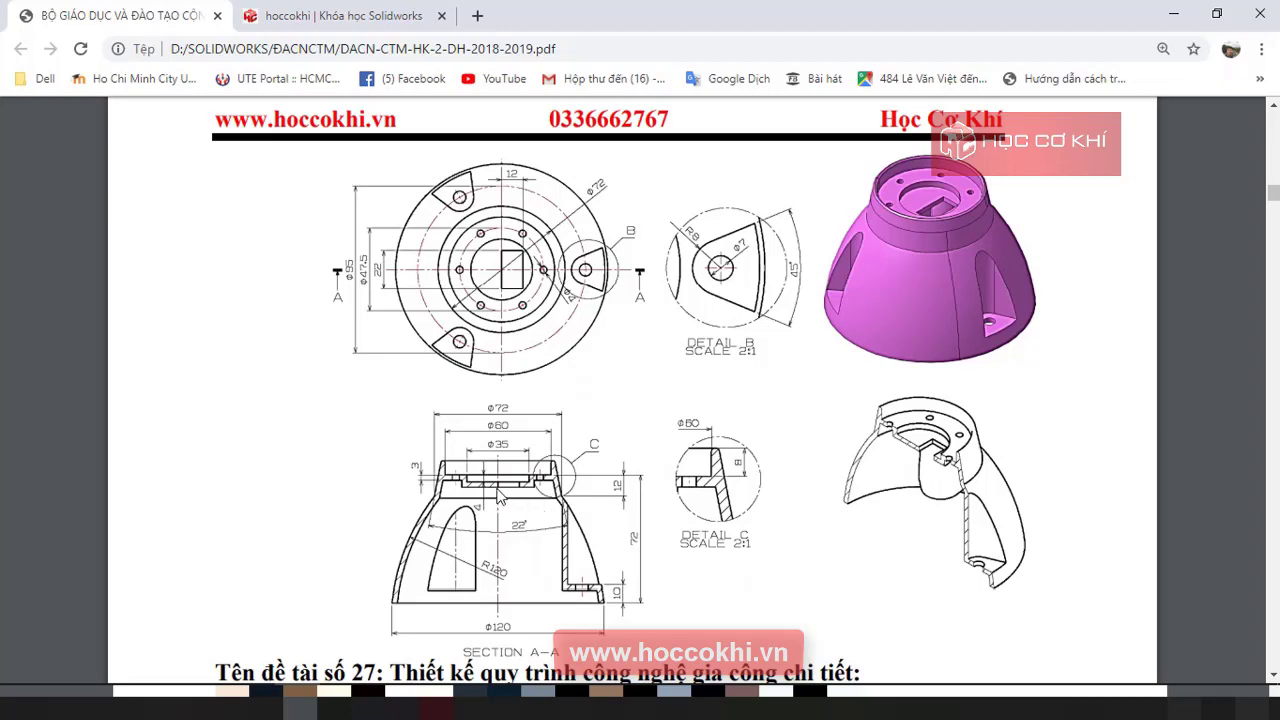
key(alt+Tab)
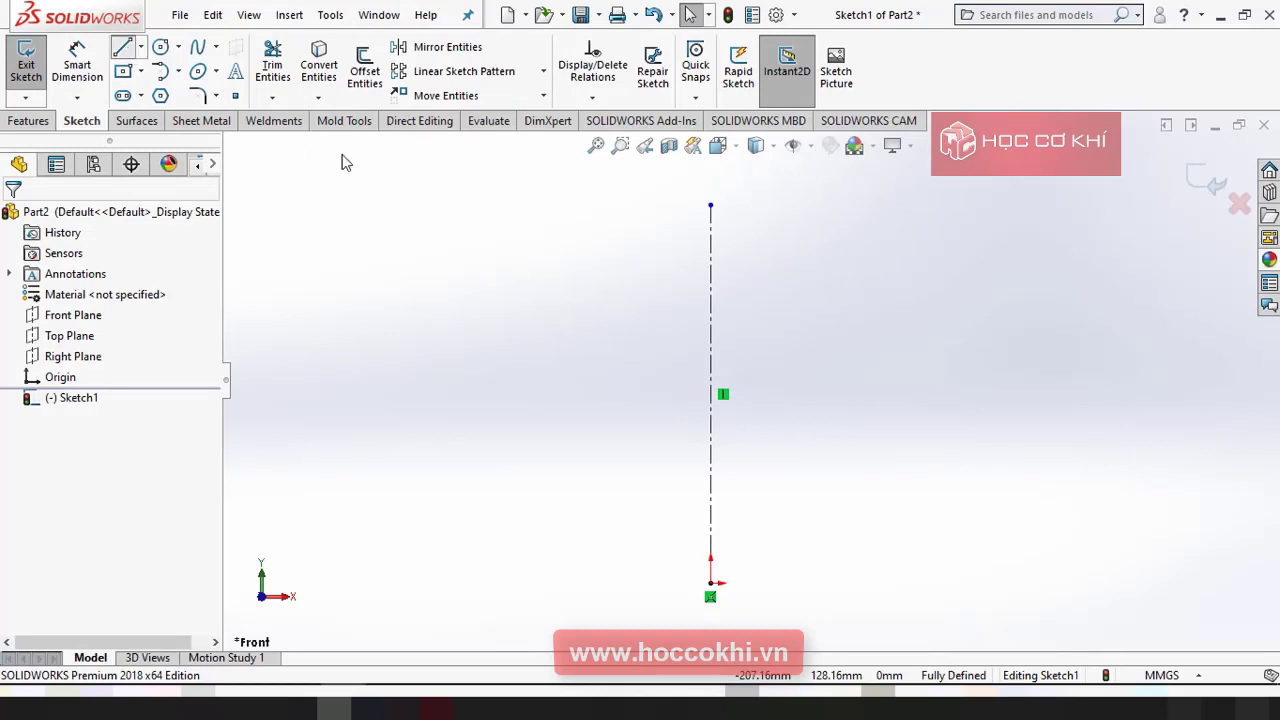
Sketch the profile's horizontal base edge and stepped vertical rise outward from the centerline.
click(711, 295)
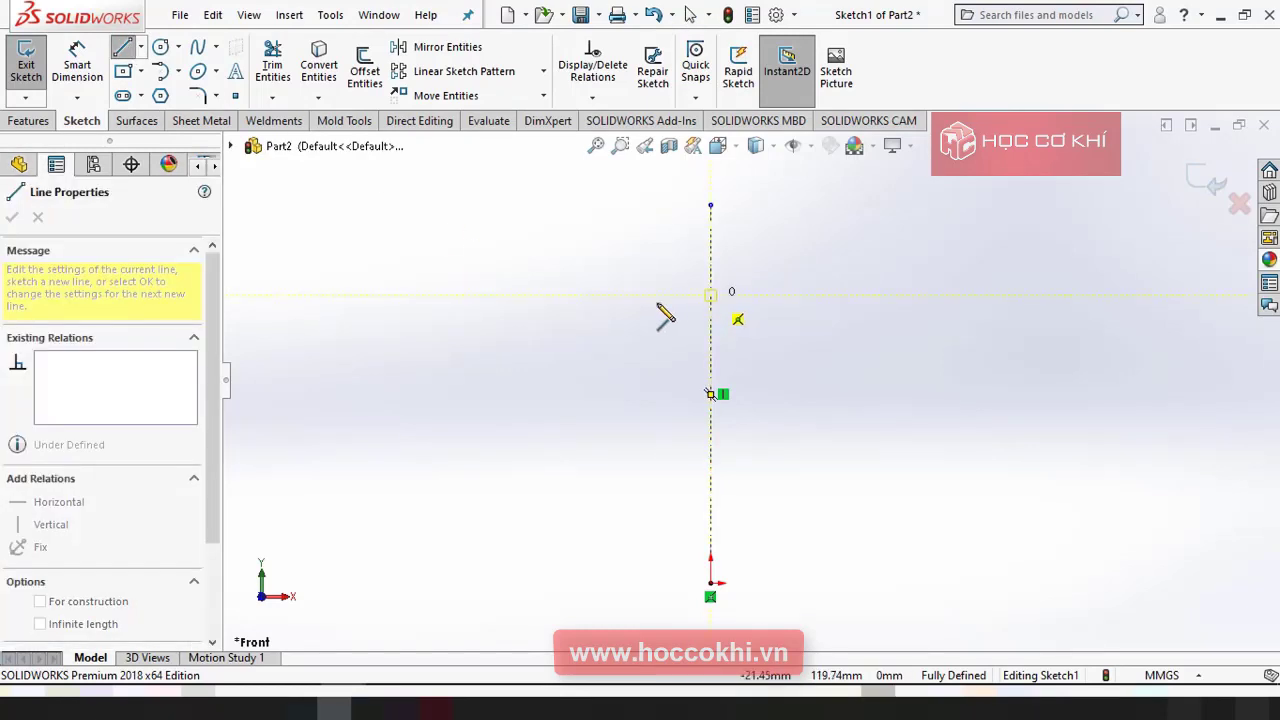
click(569, 295)
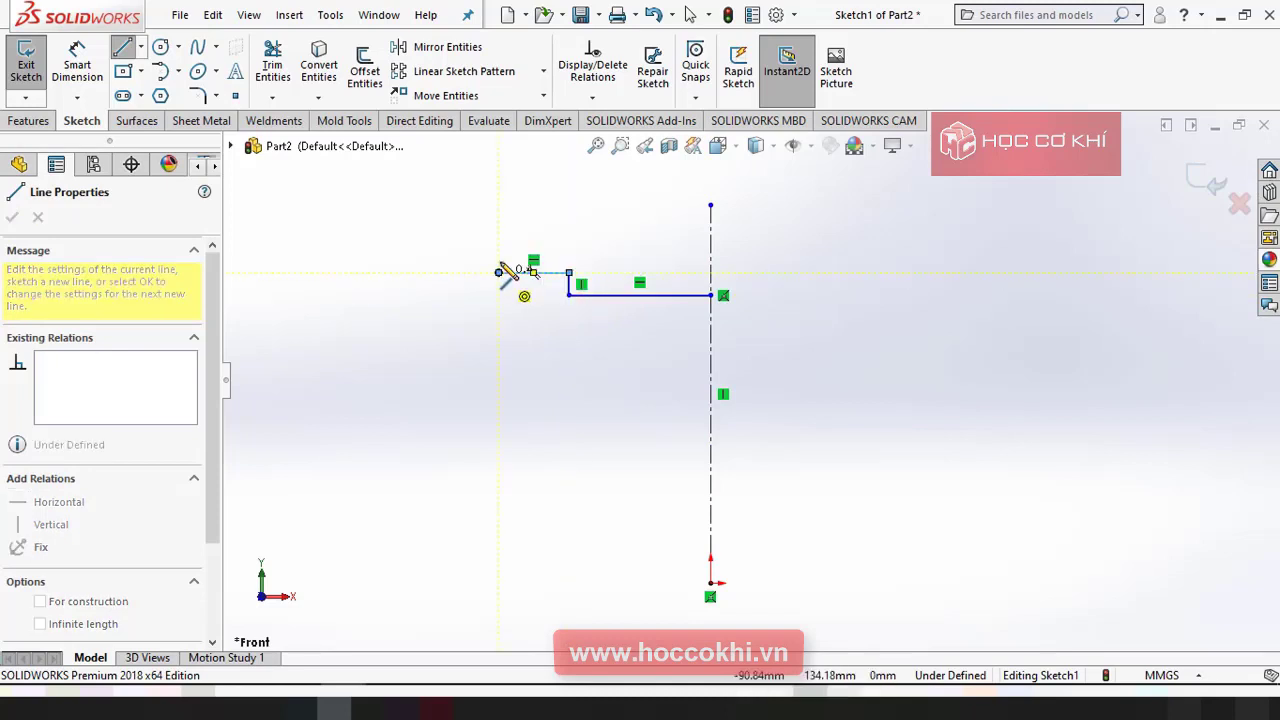
click(498, 272)
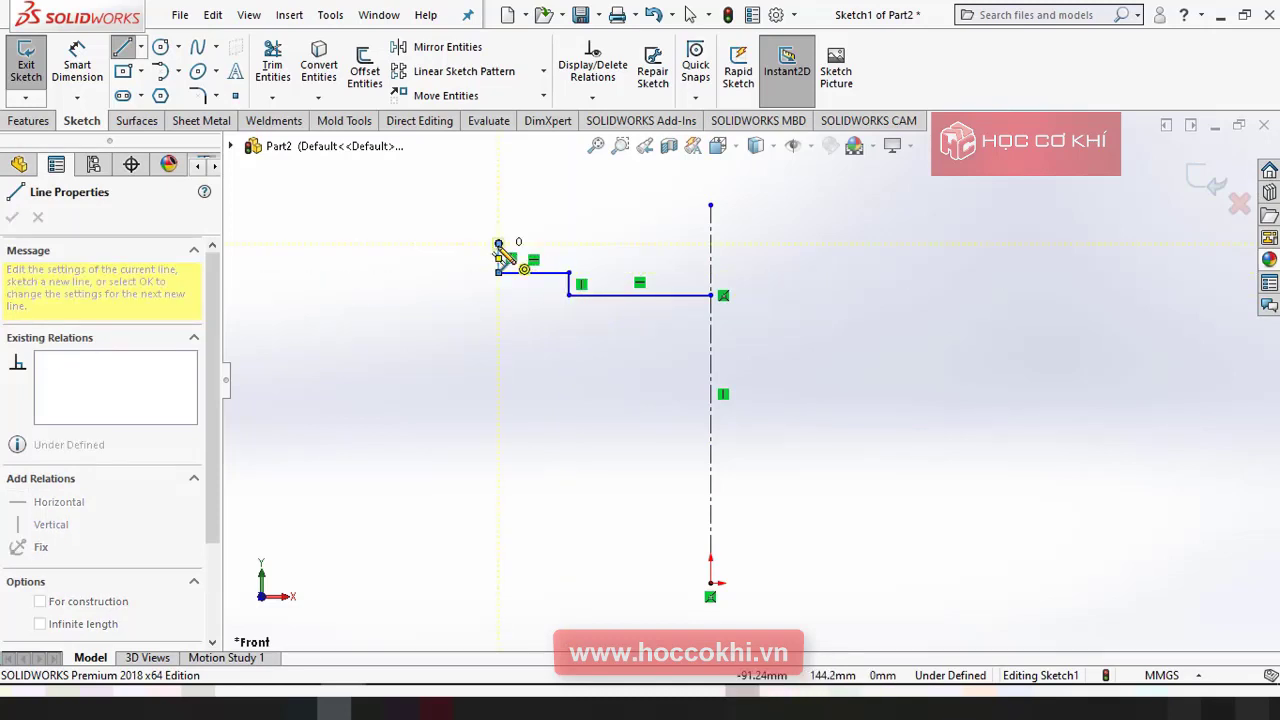
click(498, 244)
key(Escape)
scroll(509, 251, down, 2)
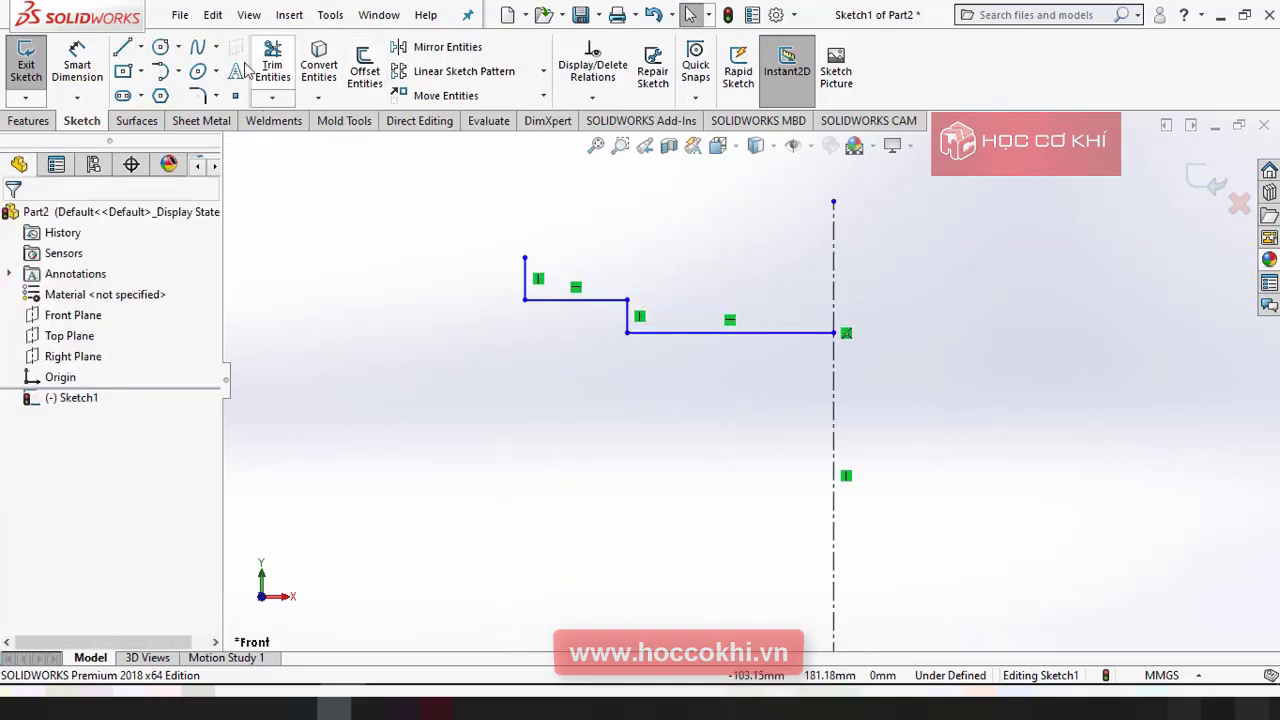
Add a short horizontal top edge and the slanted outer wall line, then check the drawing.
key(l)
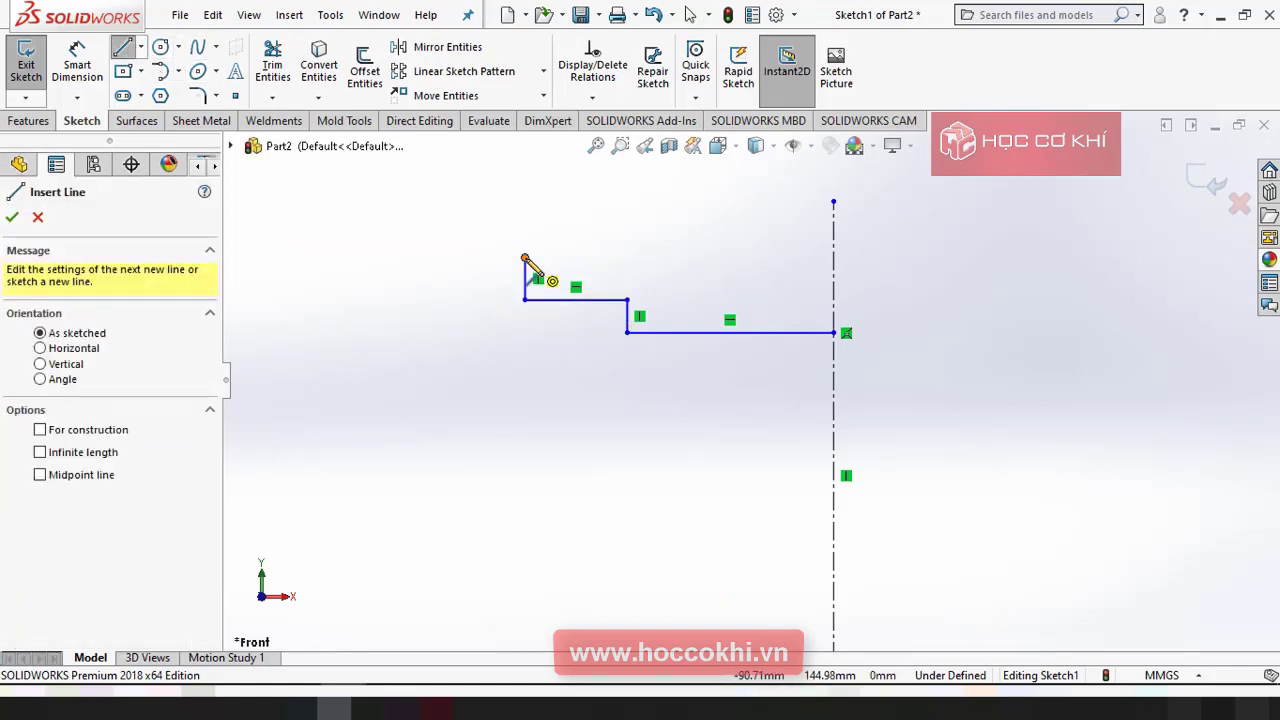
click(525, 258)
click(505, 258)
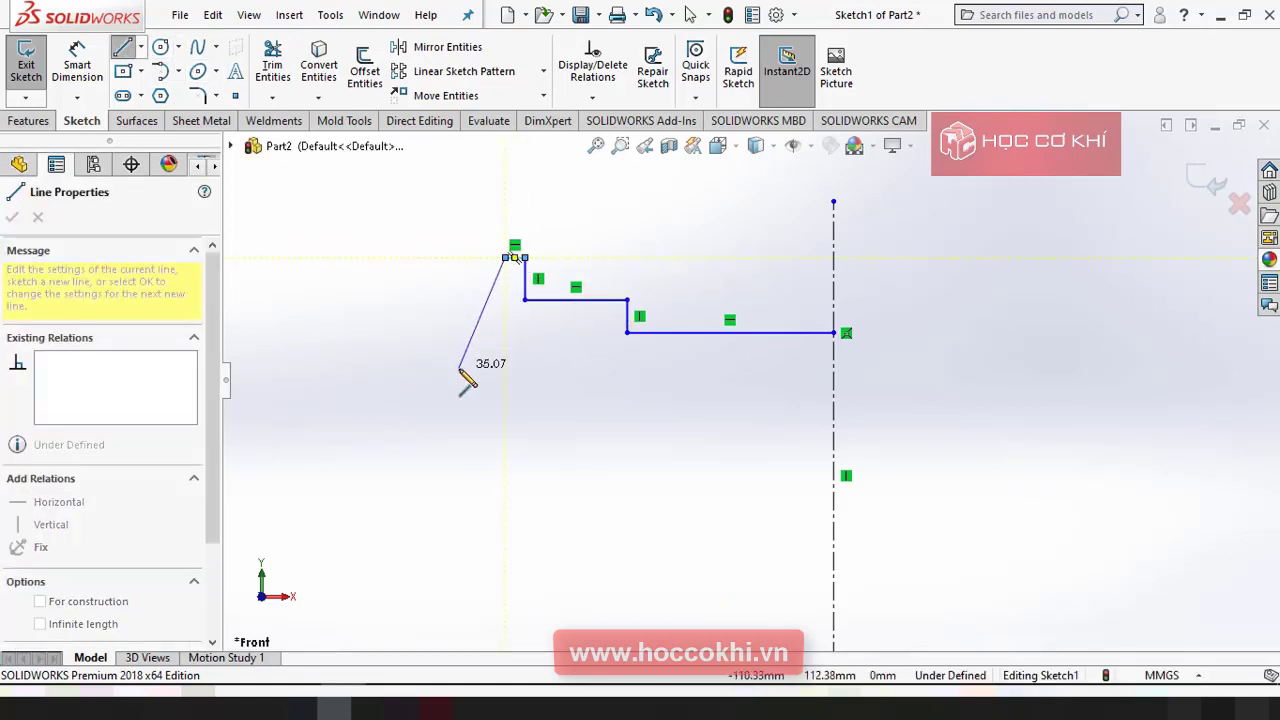
click(466, 386)
key(Escape)
scroll(663, 500, up, 2)
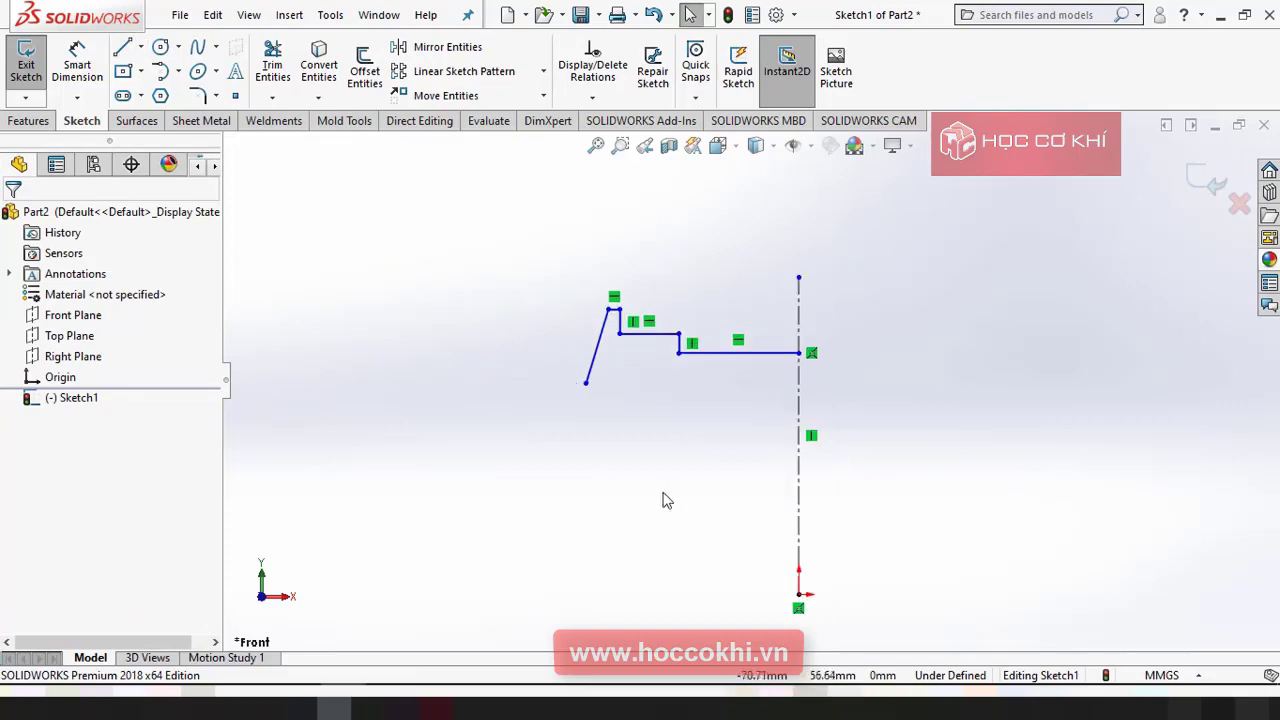
key(alt+Tab)
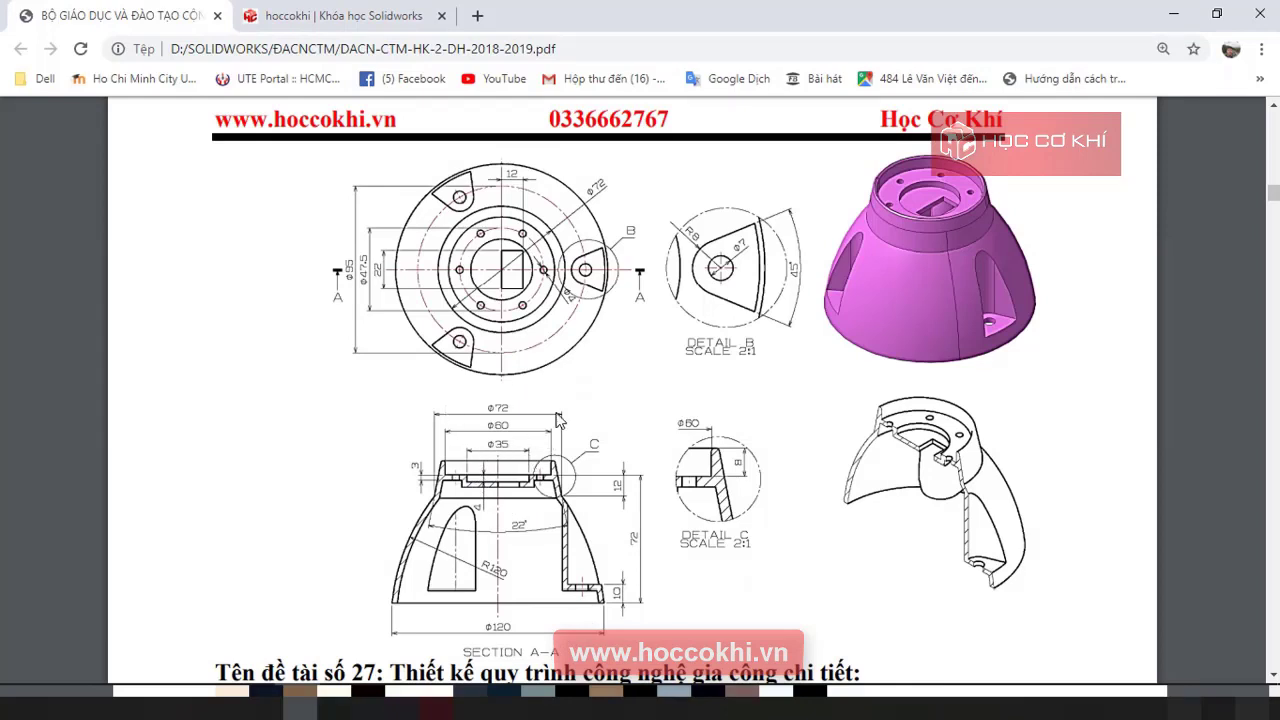
Give the upper vertical lines 35 and 60 diameter dimensions about the centerline.
key(alt+Tab)
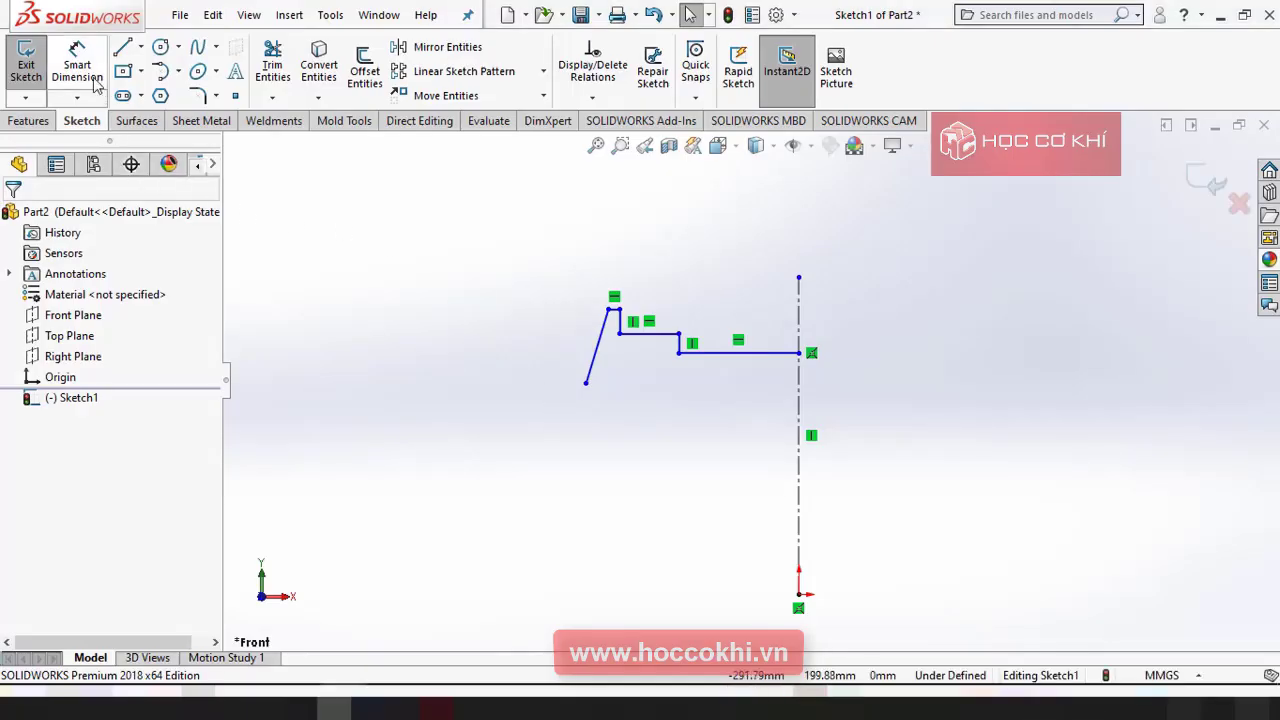
scroll(694, 357, down, 4)
click(698, 352)
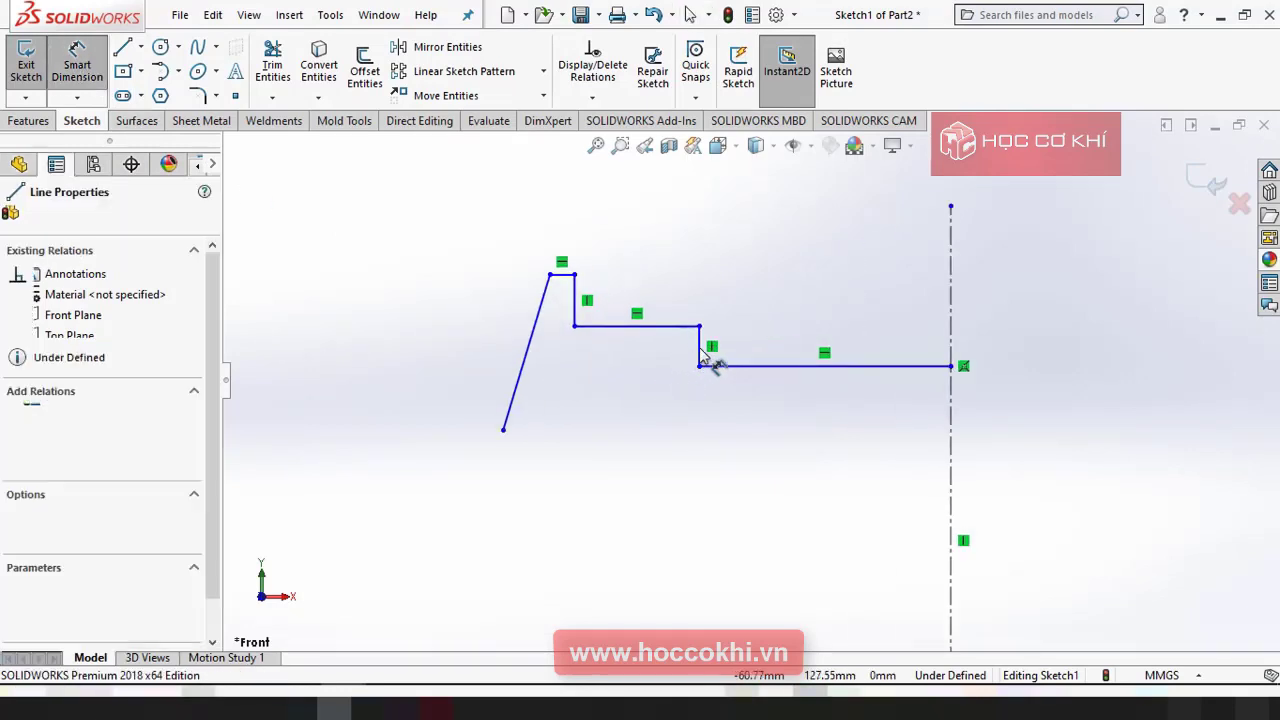
key(Escape)
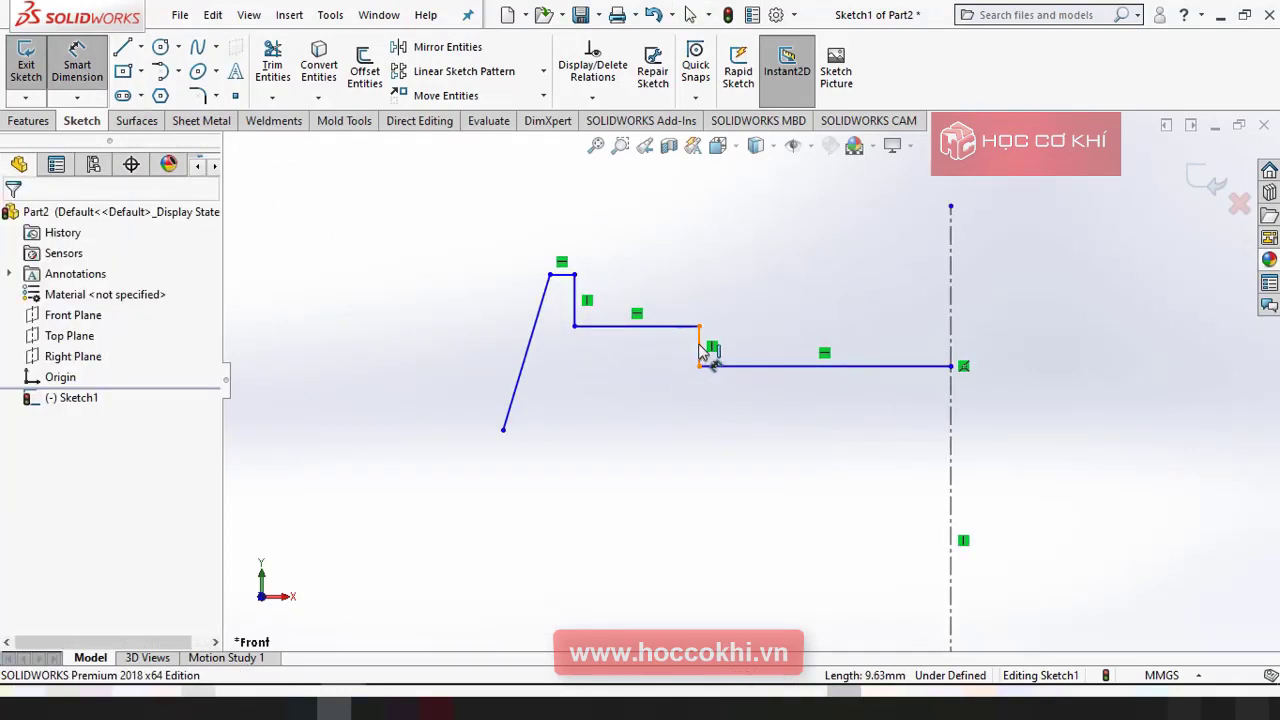
click(700, 348)
click(950, 348)
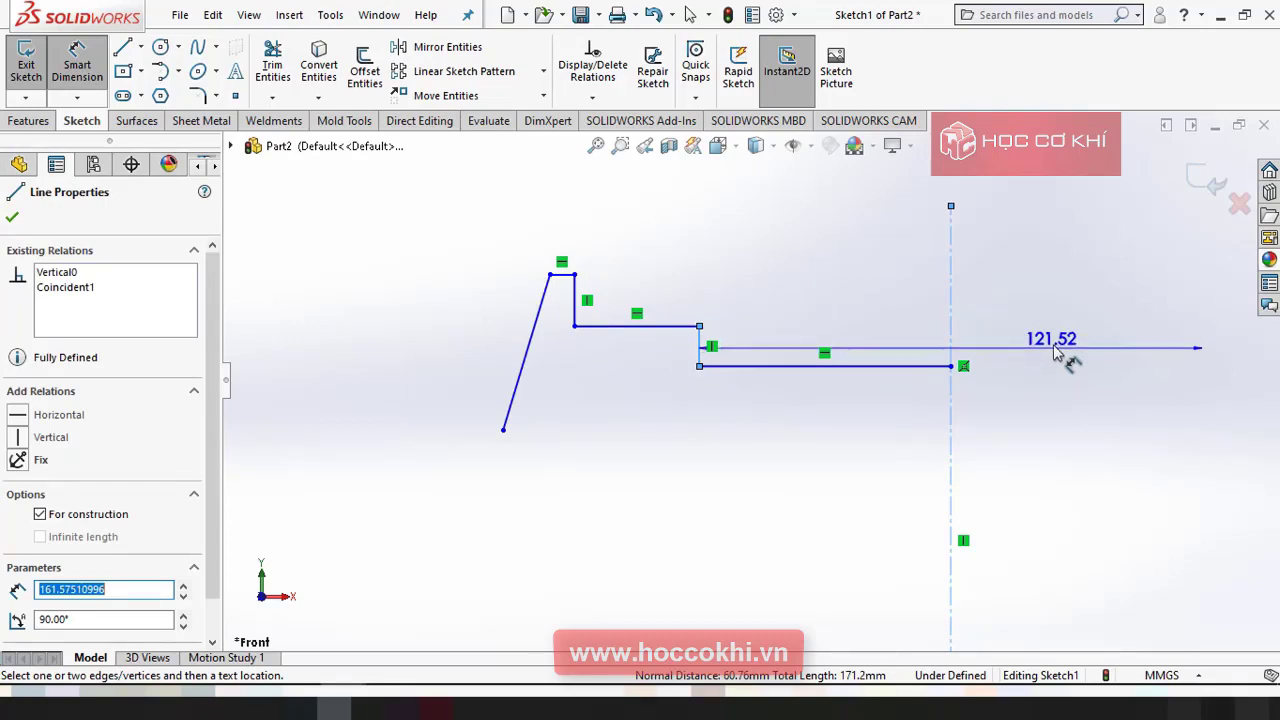
click(1053, 350)
text(35)
key(Return)
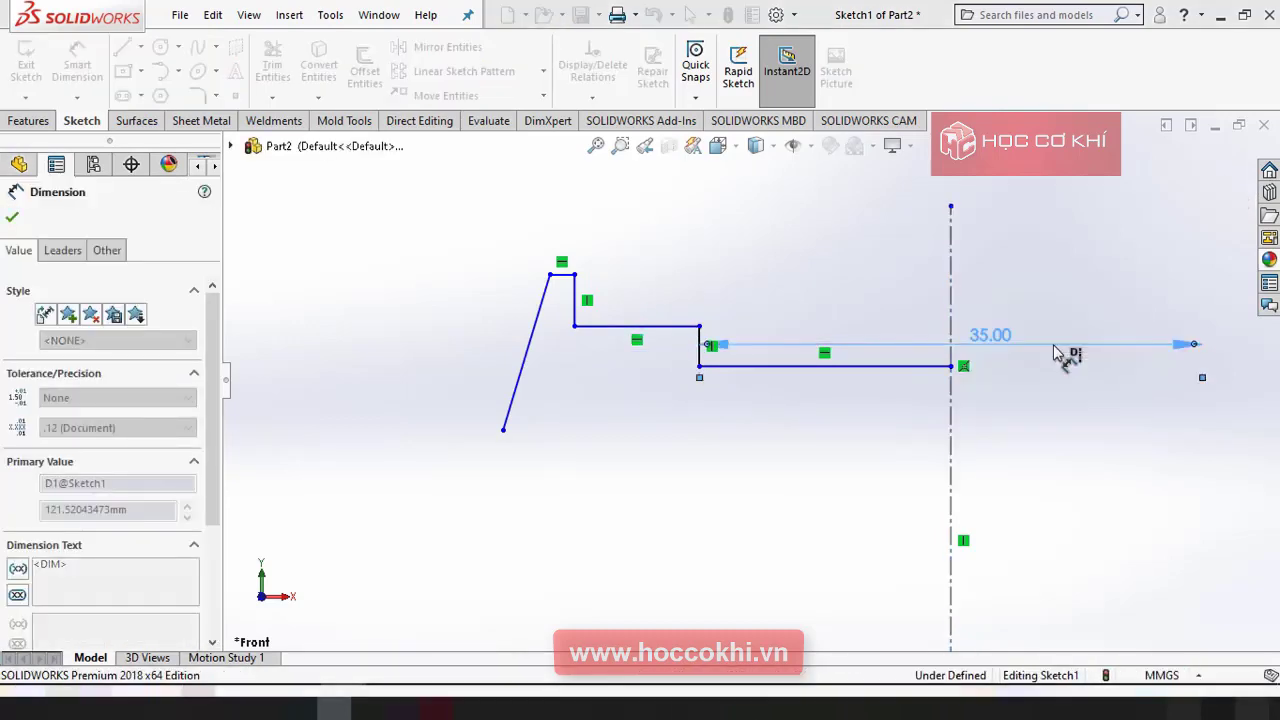
click(848, 465)
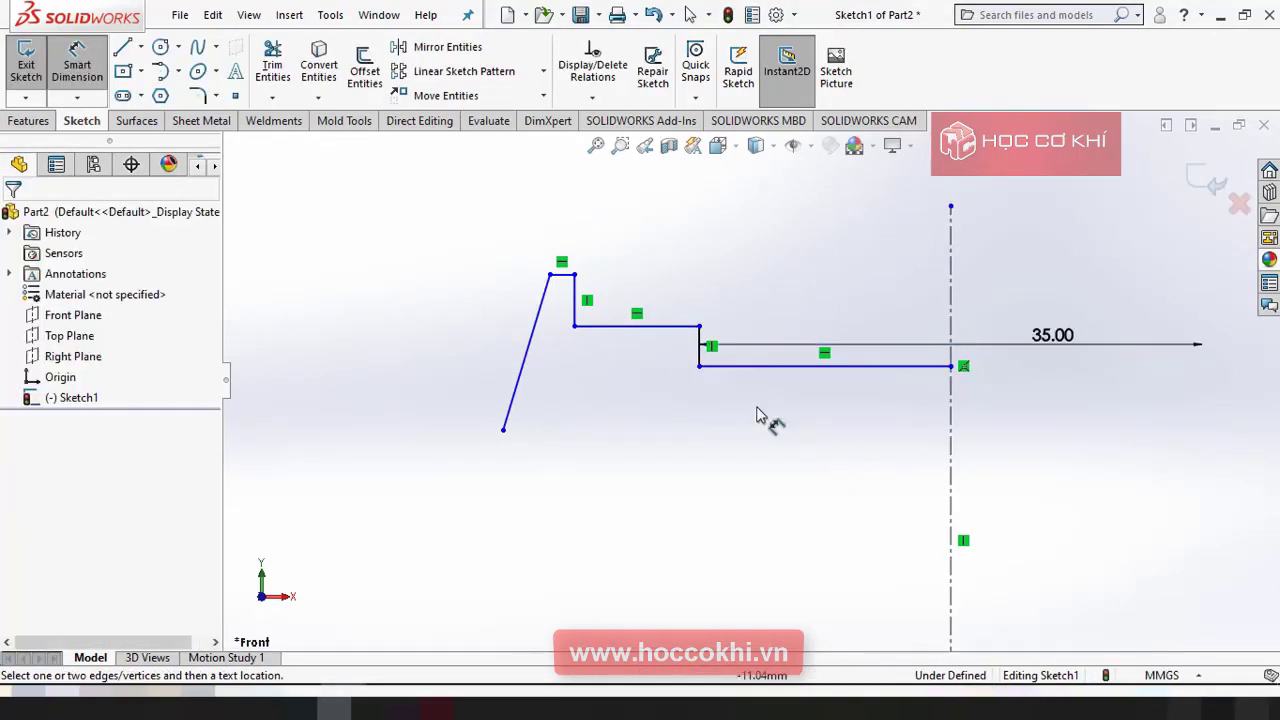
click(576, 310)
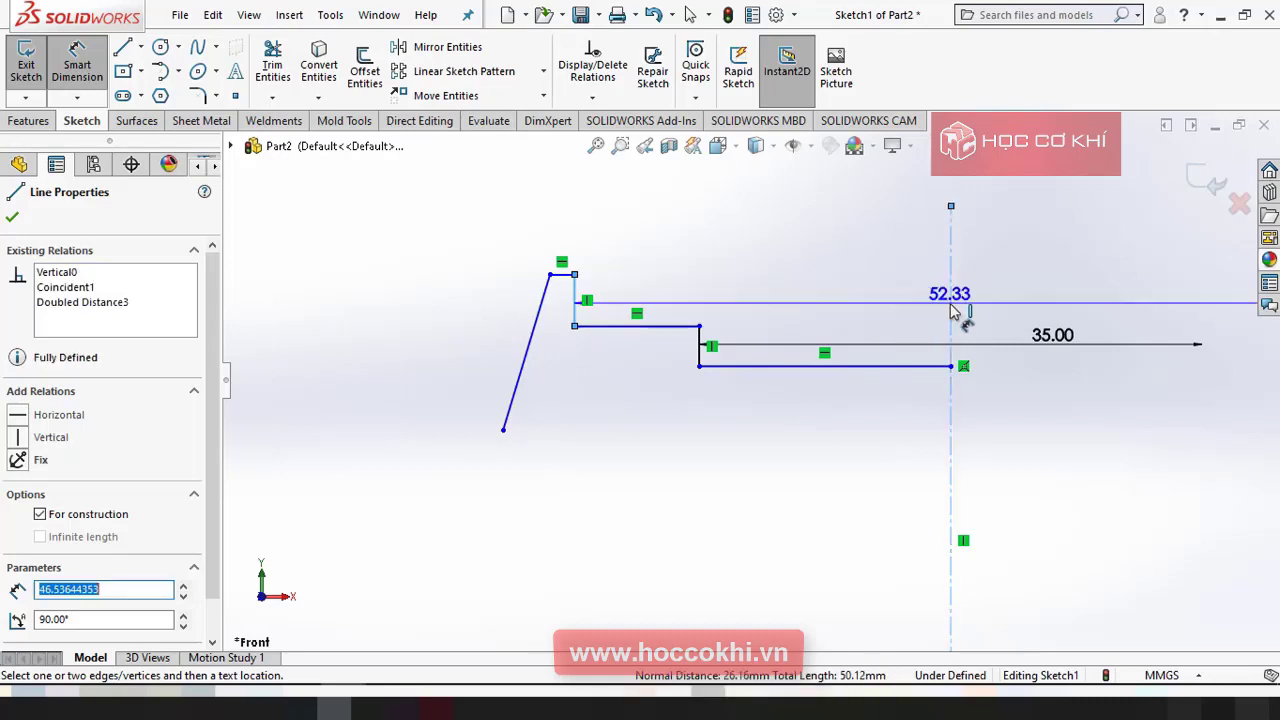
click(1025, 320)
text(6)
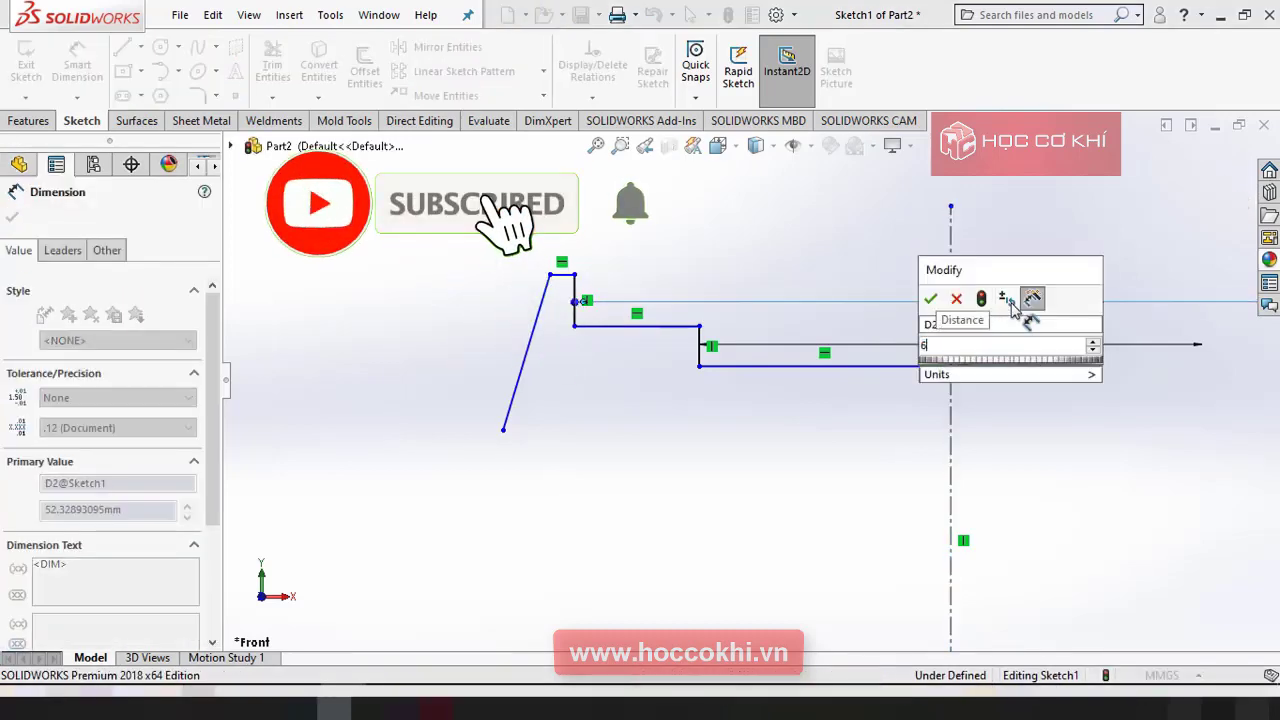
text(0)
key(Return)
click(790, 488)
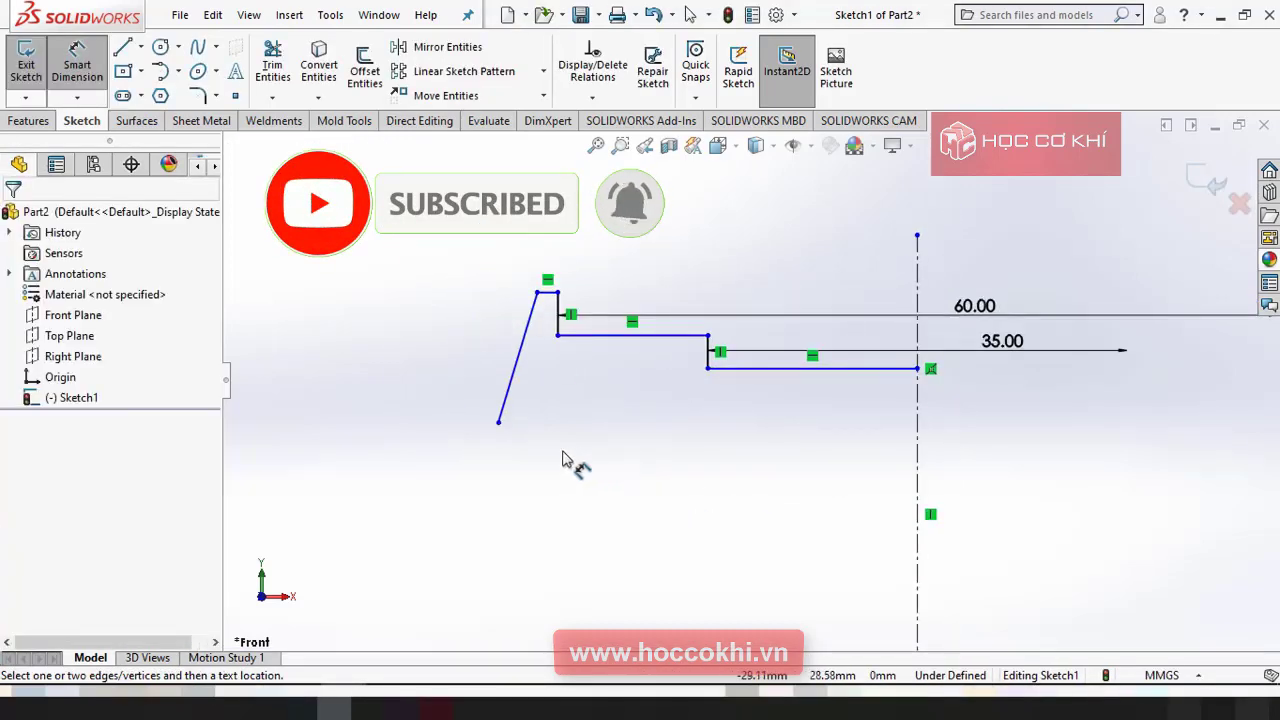
Dimension the slanted line's lower end to the centerline as a 72 width.
click(499, 423)
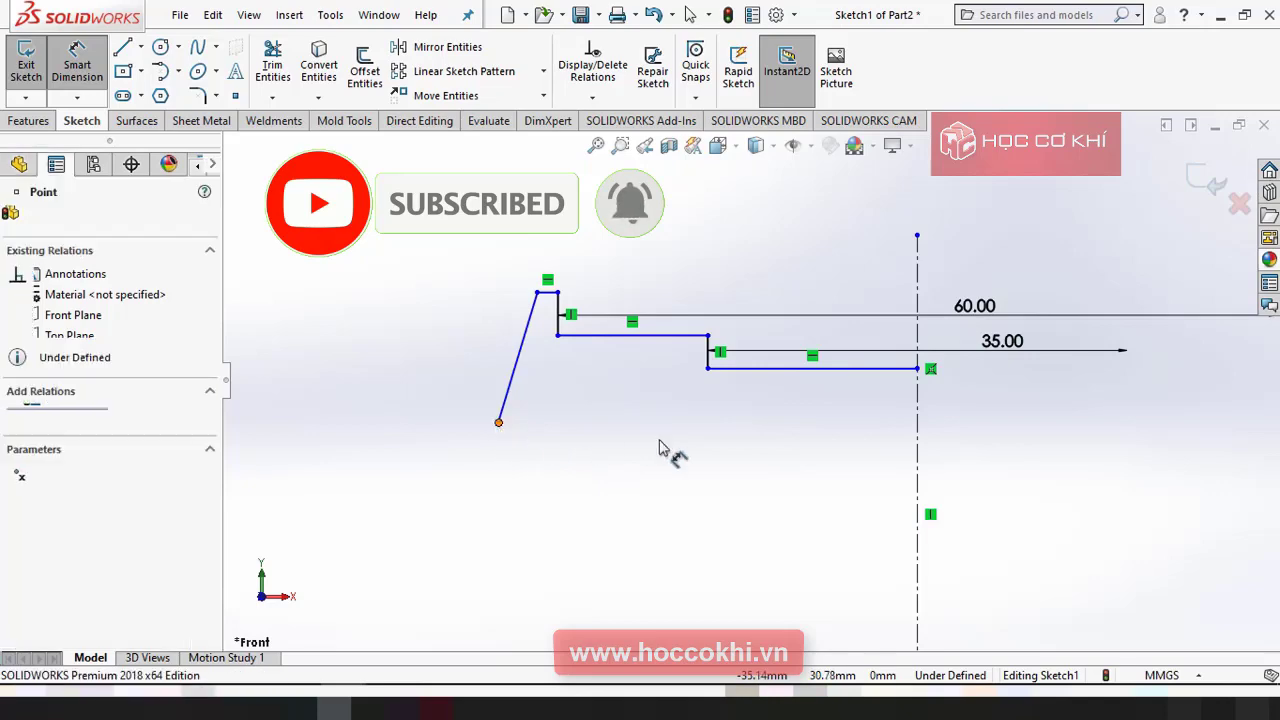
click(917, 445)
click(1020, 440)
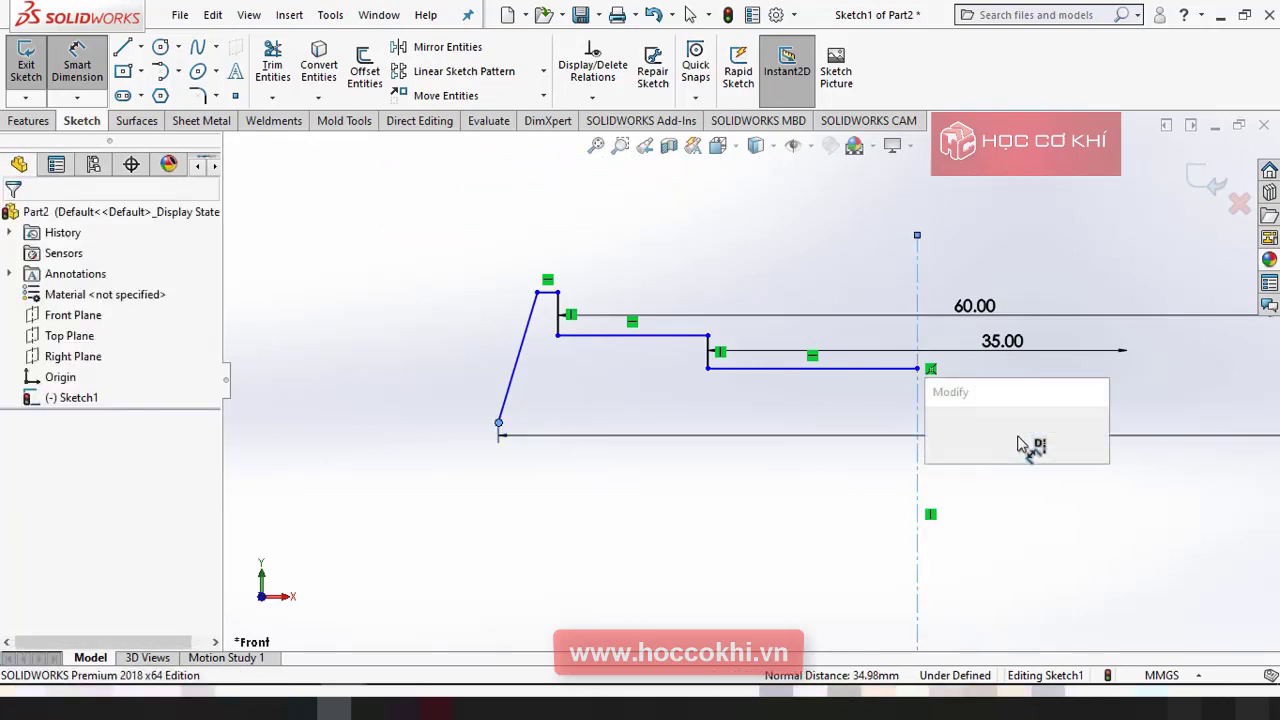
text(72)
key(Return)
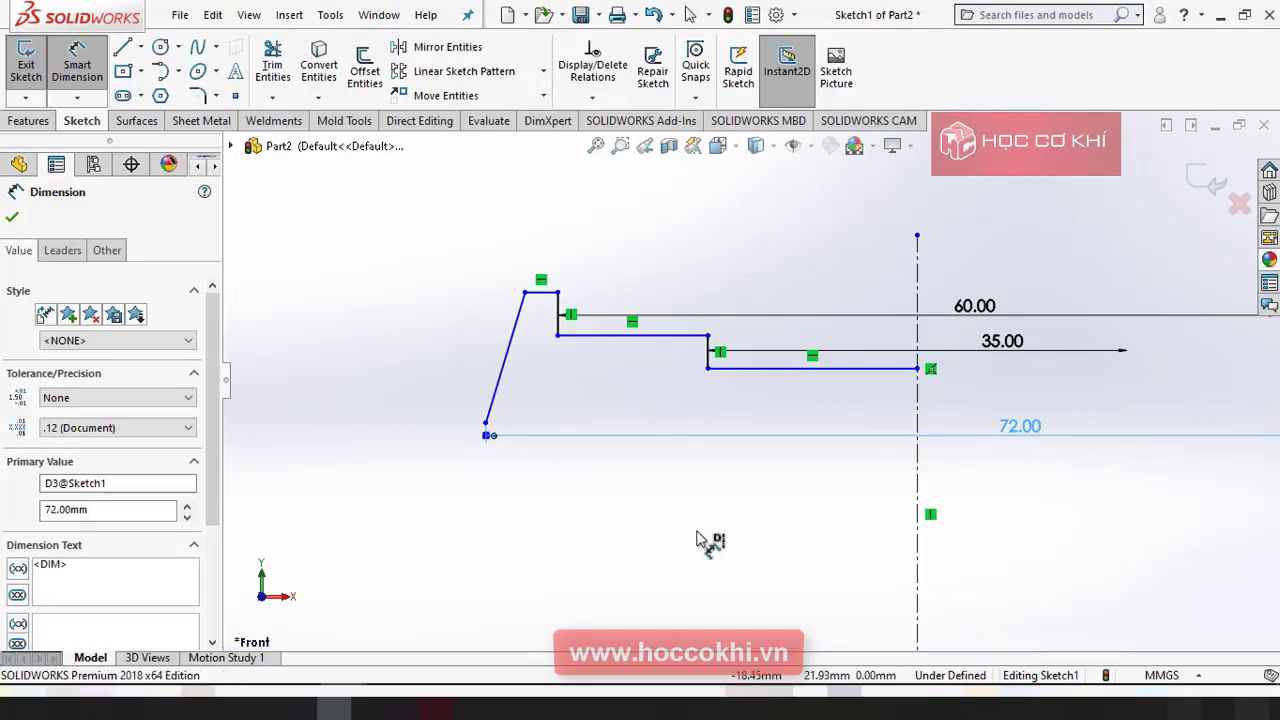
key(Escape)
key(alt+Tab)
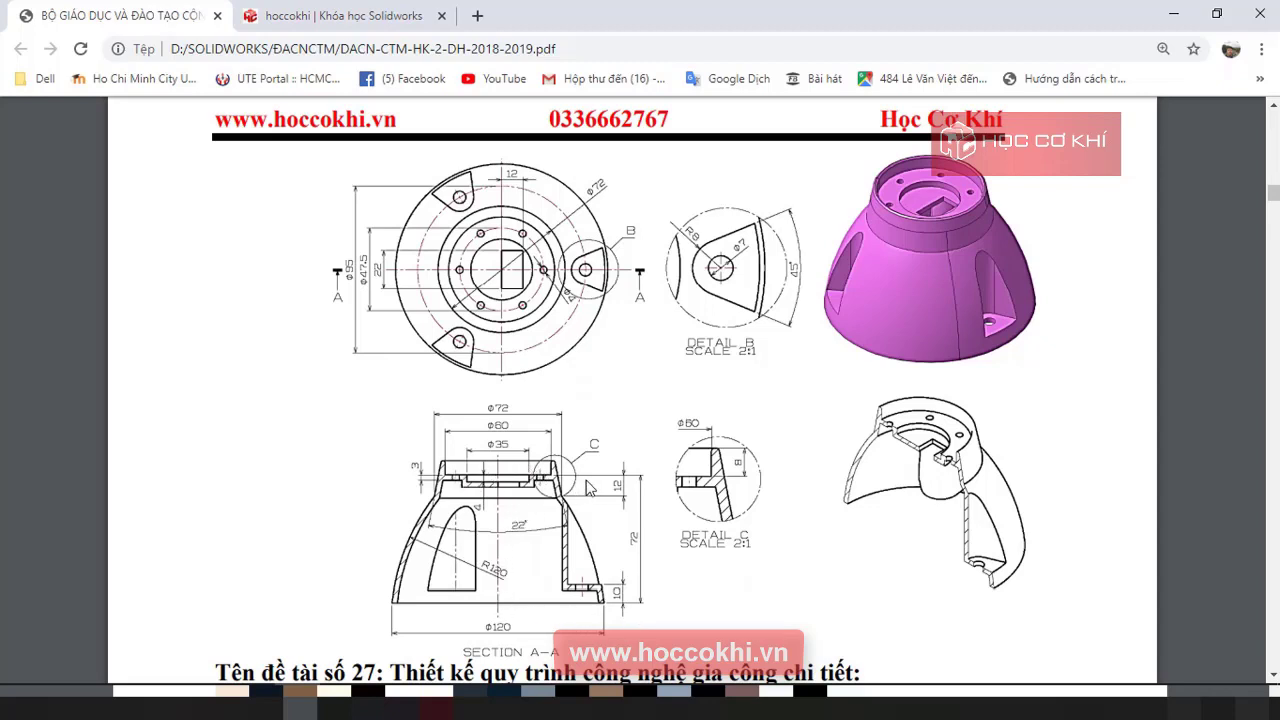
Dimension the profile's overall height from the origin to the top line as 72.
key(alt+Tab)
scroll(963, 548, up, 4)
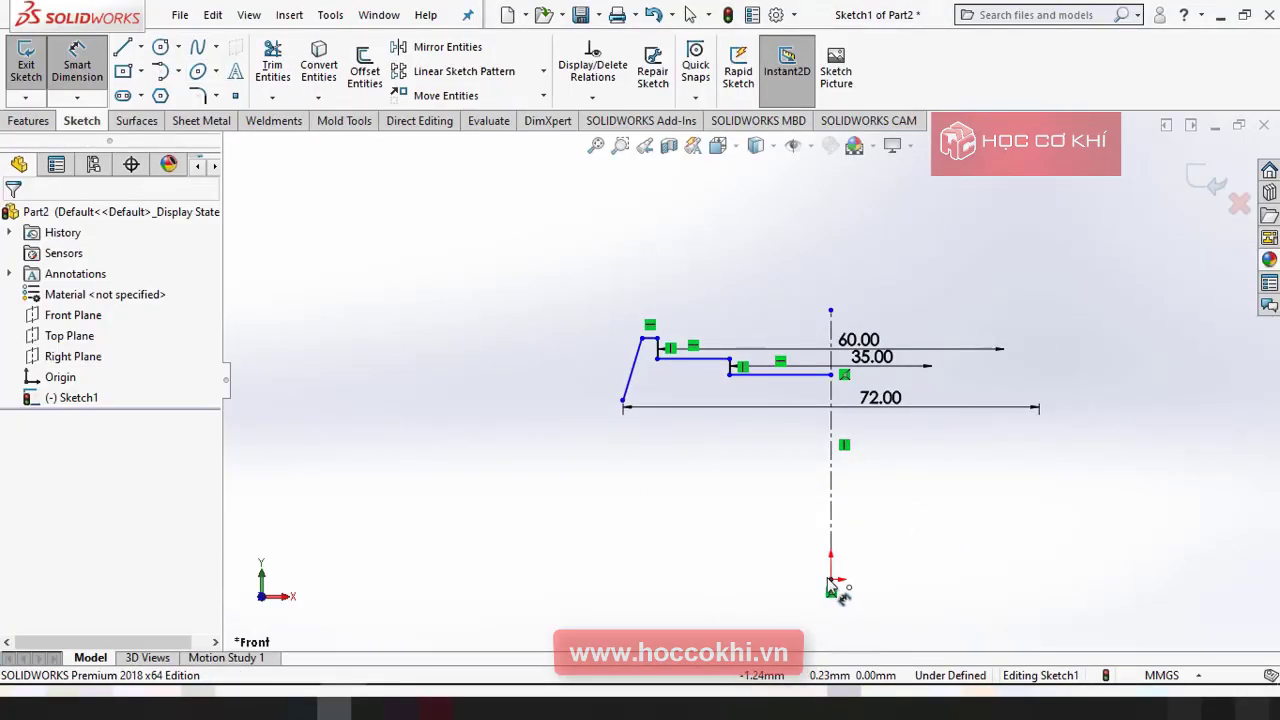
click(832, 585)
click(700, 358)
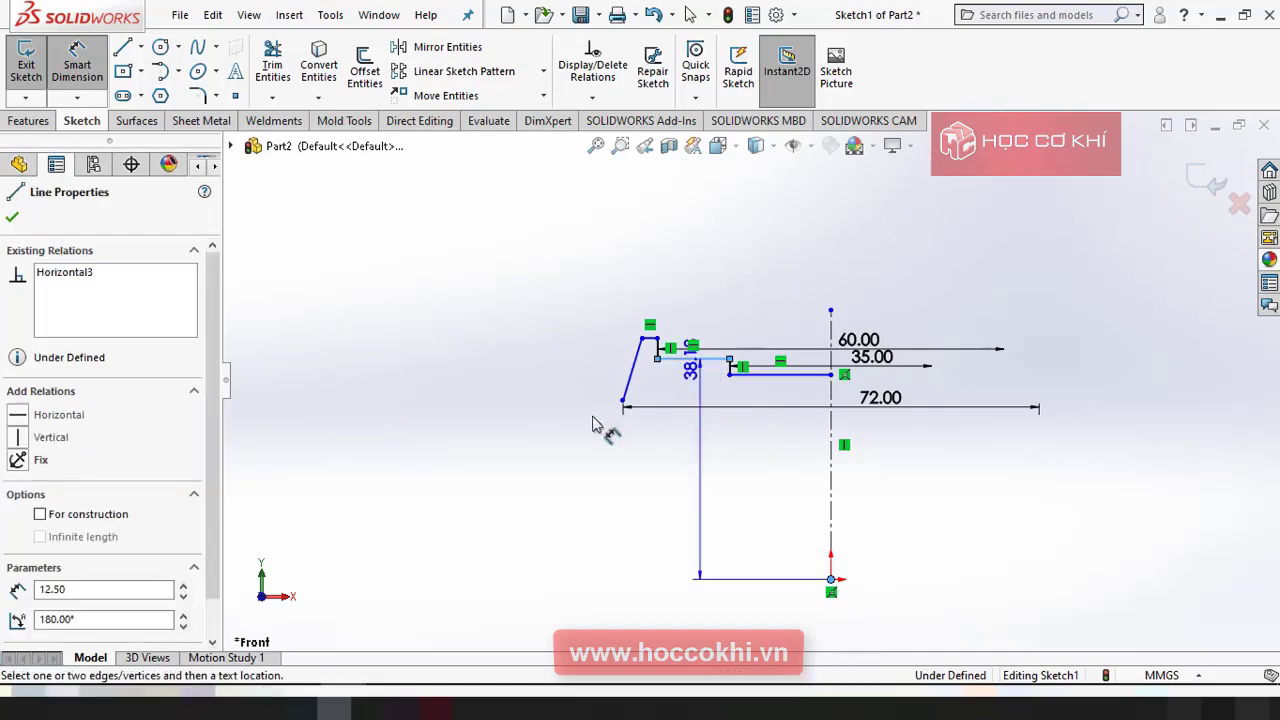
click(490, 455)
text(72)
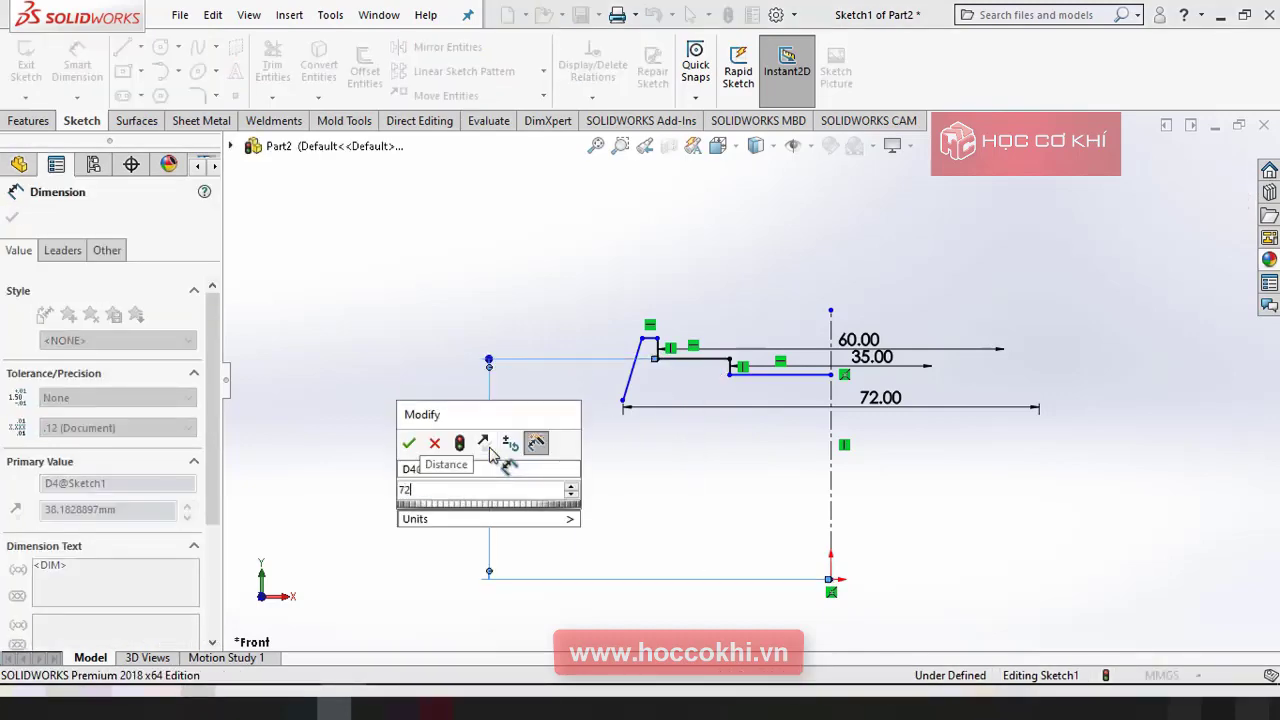
key(Return)
key(Escape)
key(f)
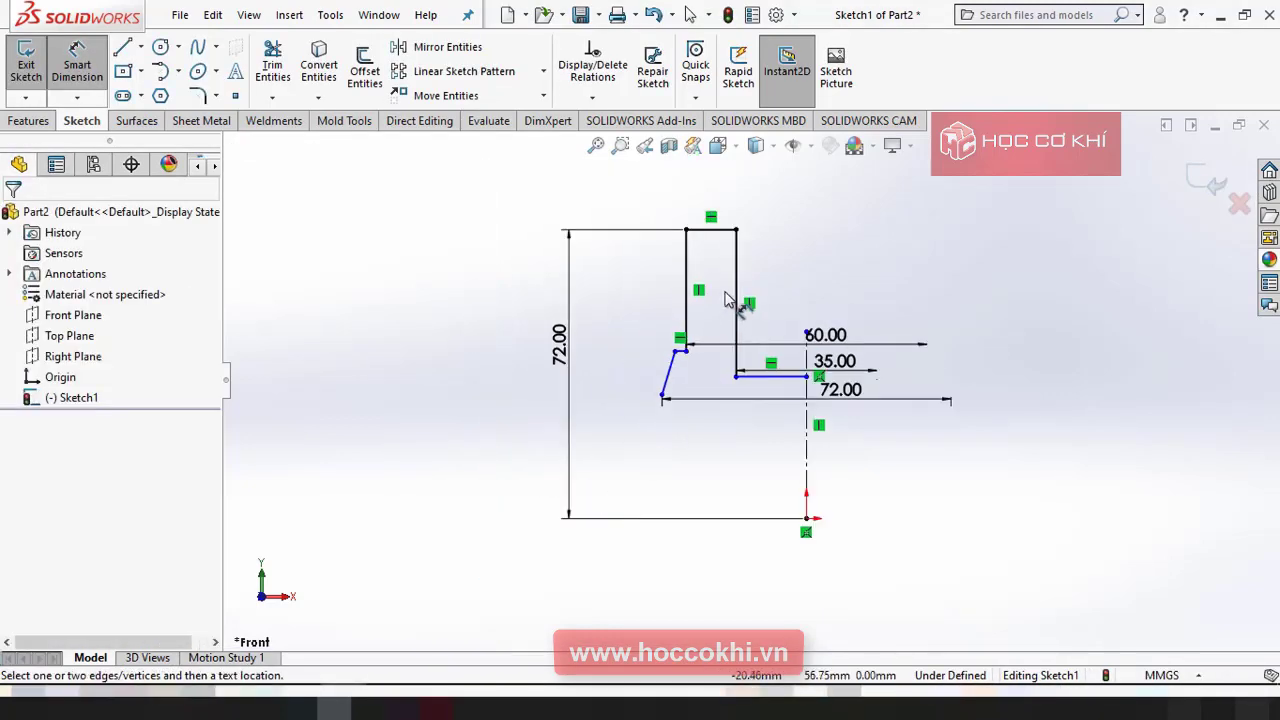
Drag the slanted line's upper end onto the top line and raise its lower end.
scroll(650, 375, down, 2)
key(Escape)
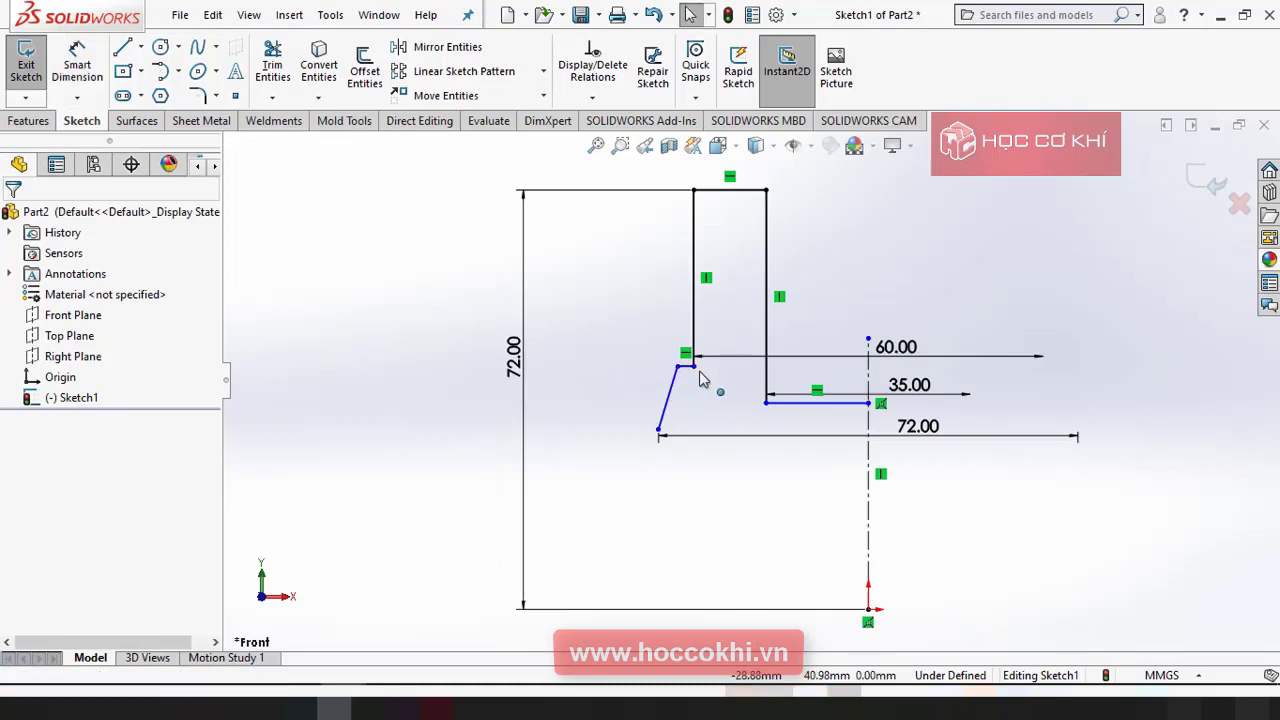
mouse_move(694, 368)
mouse_down()
mouse_move(712, 192)
mouse_move(738, 178)
mouse_move(668, 175)
mouse_up()
scroll(729, 190, down, 3)
scroll(722, 393, up, 2)
scroll(703, 229, down, 2)
scroll(748, 514, up, 3)
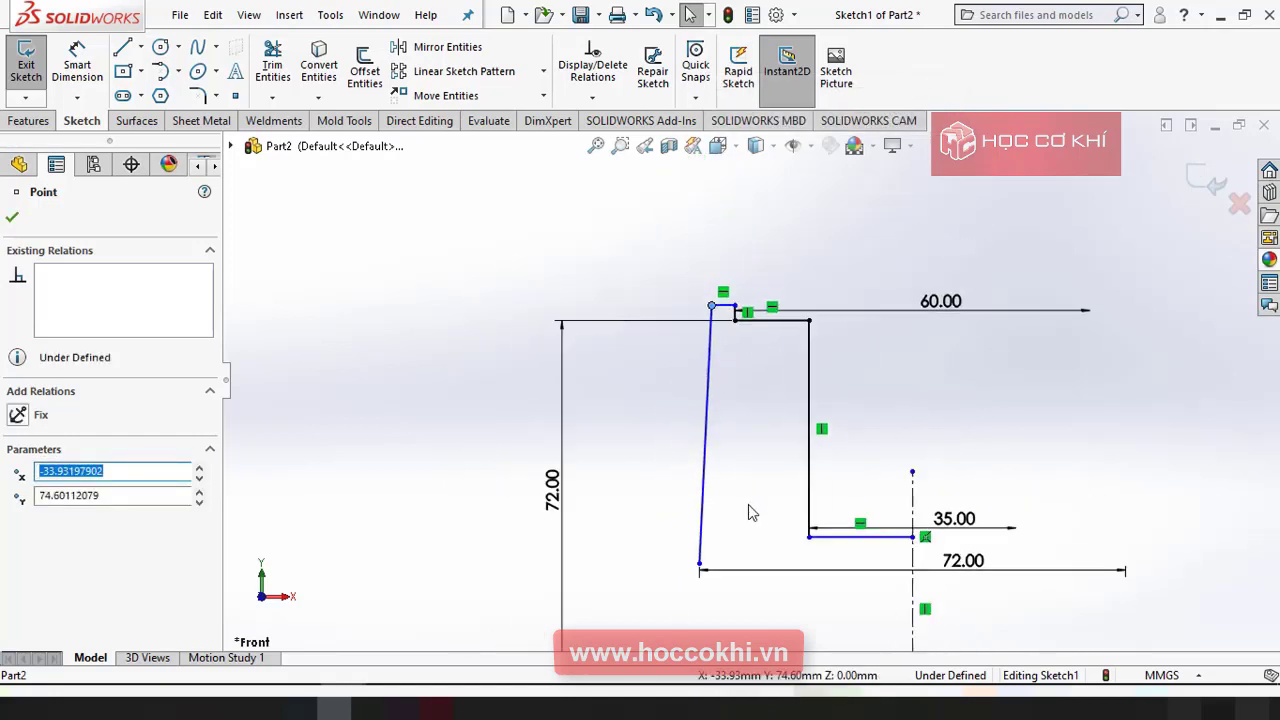
drag(708, 537, 708, 374)
scroll(882, 527, up, 2)
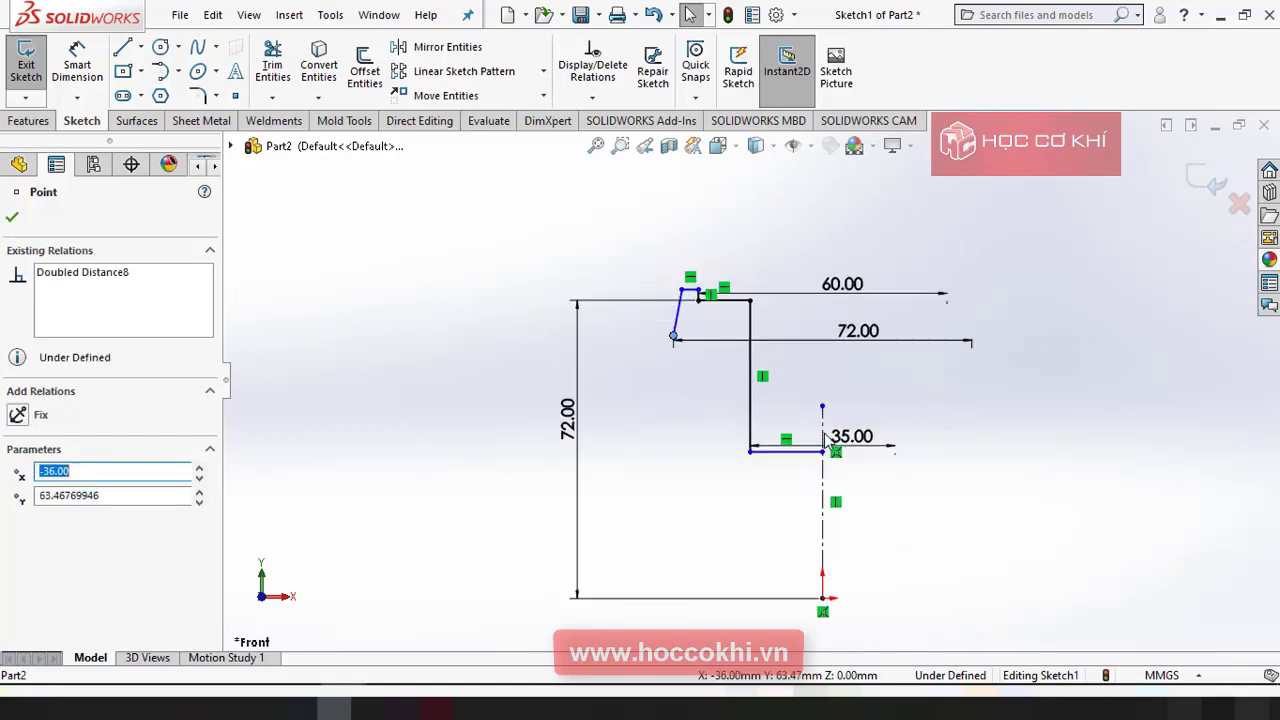
key(alt+Tab)
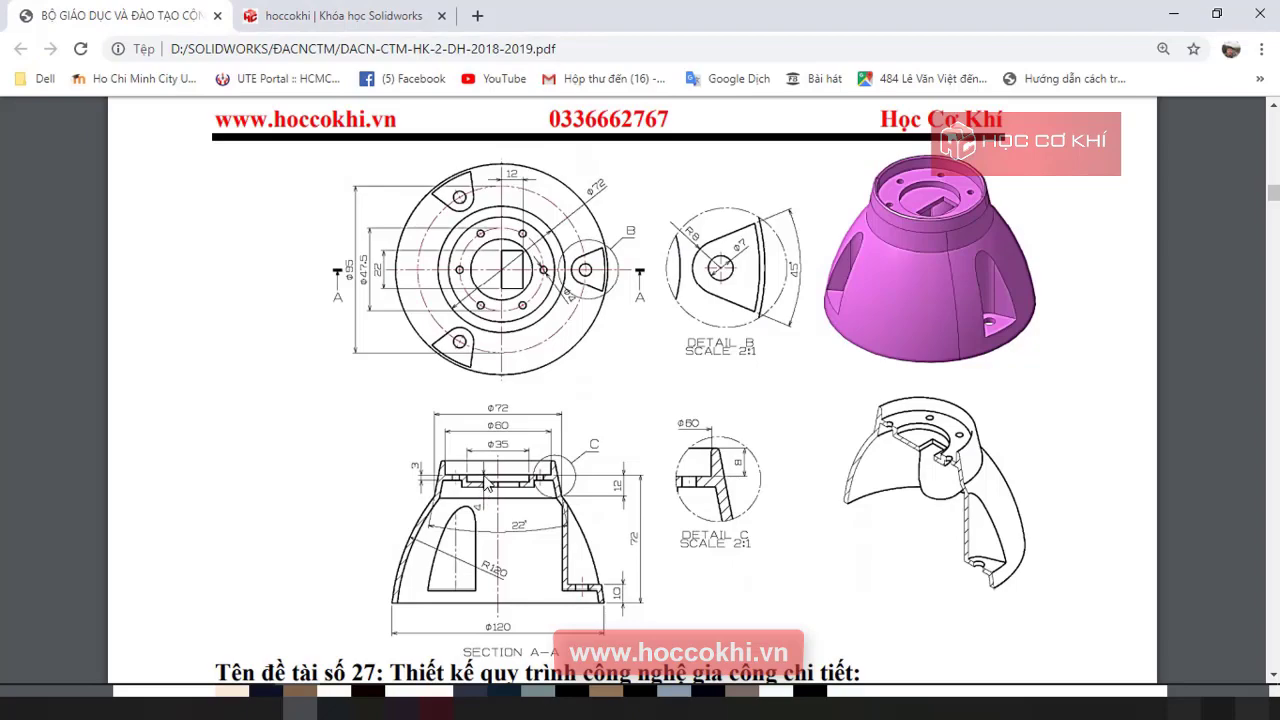
Dimension the long vertical step line to 4 and extend the centerline upward past the profile.
key(alt+Tab)
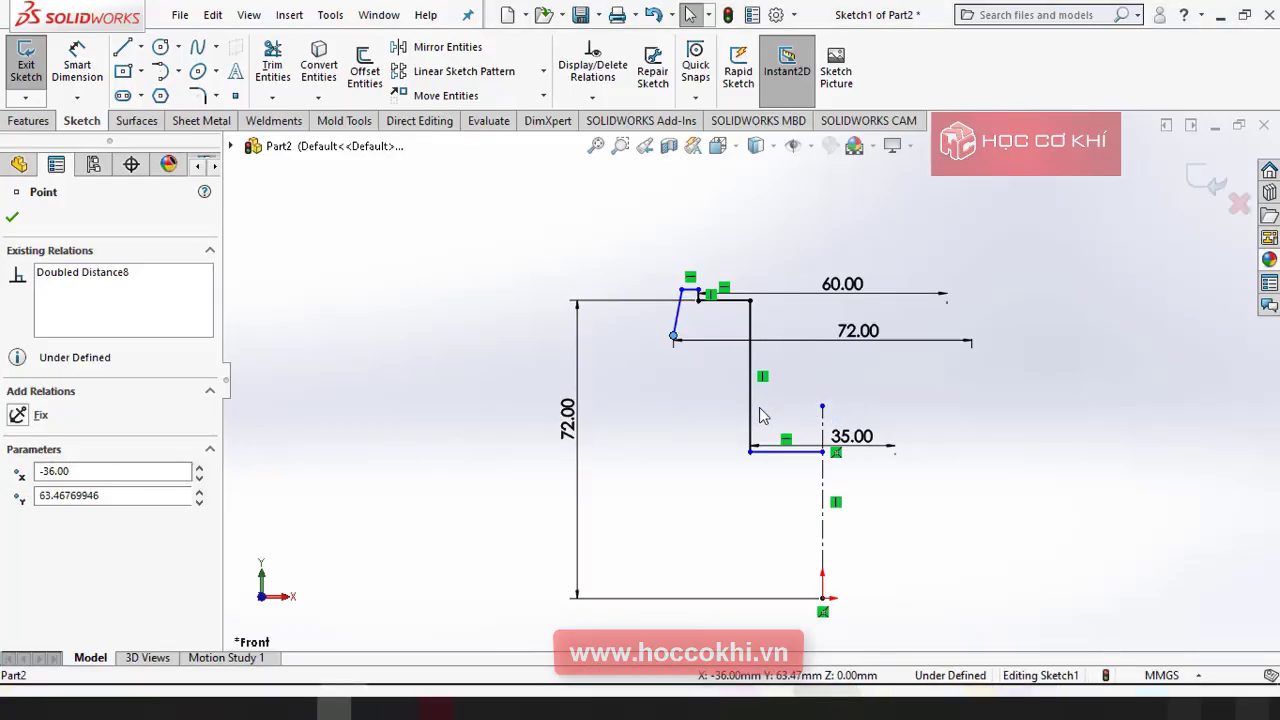
key(d)
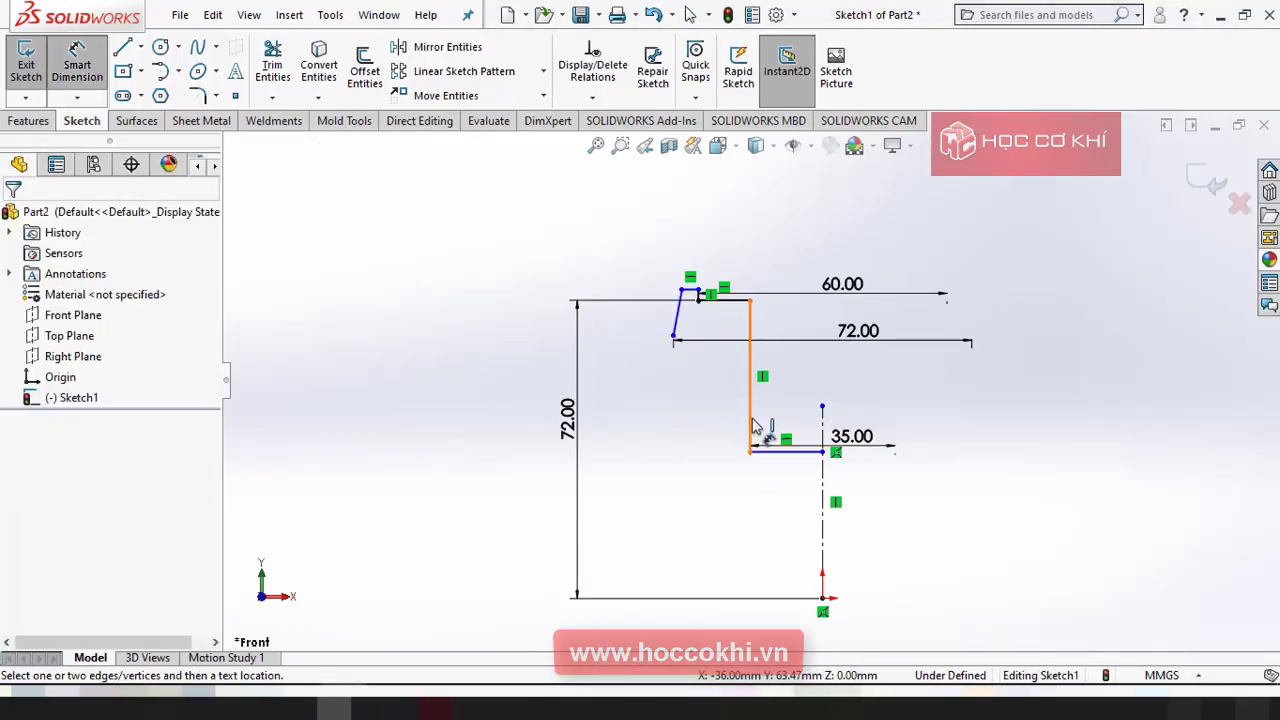
click(751, 425)
click(808, 407)
text(40)
key(Return)
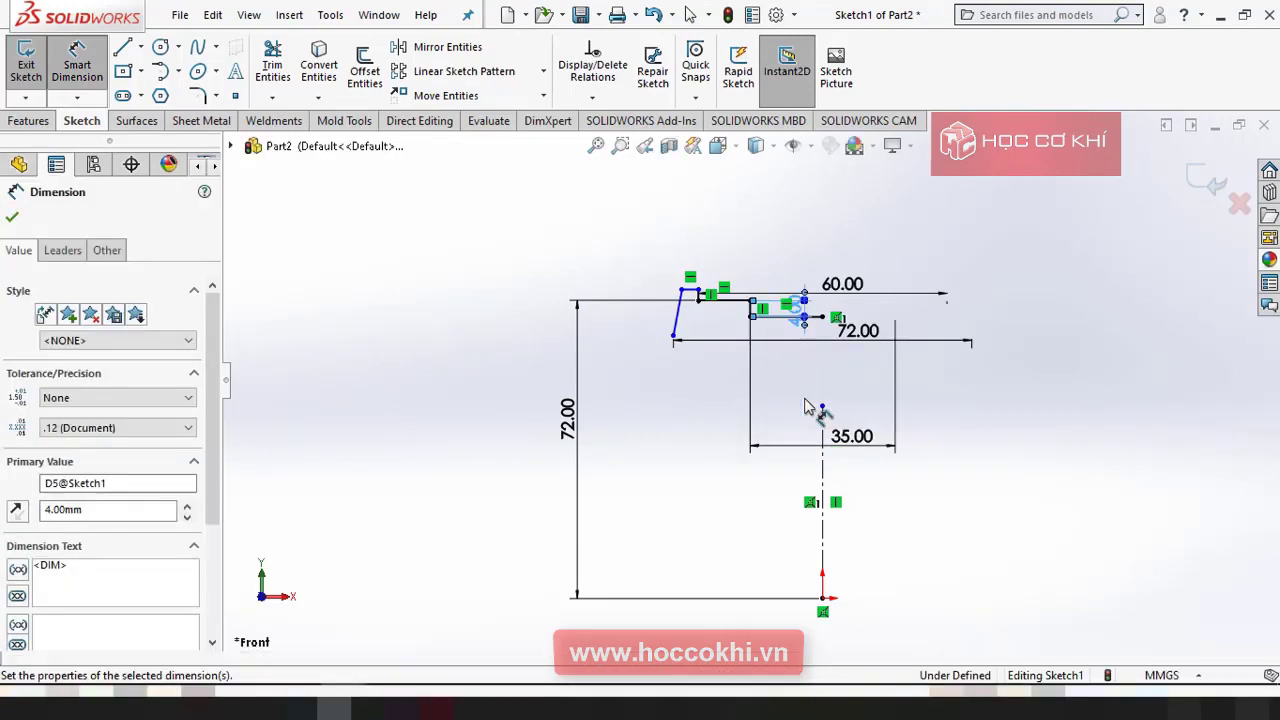
key(Escape)
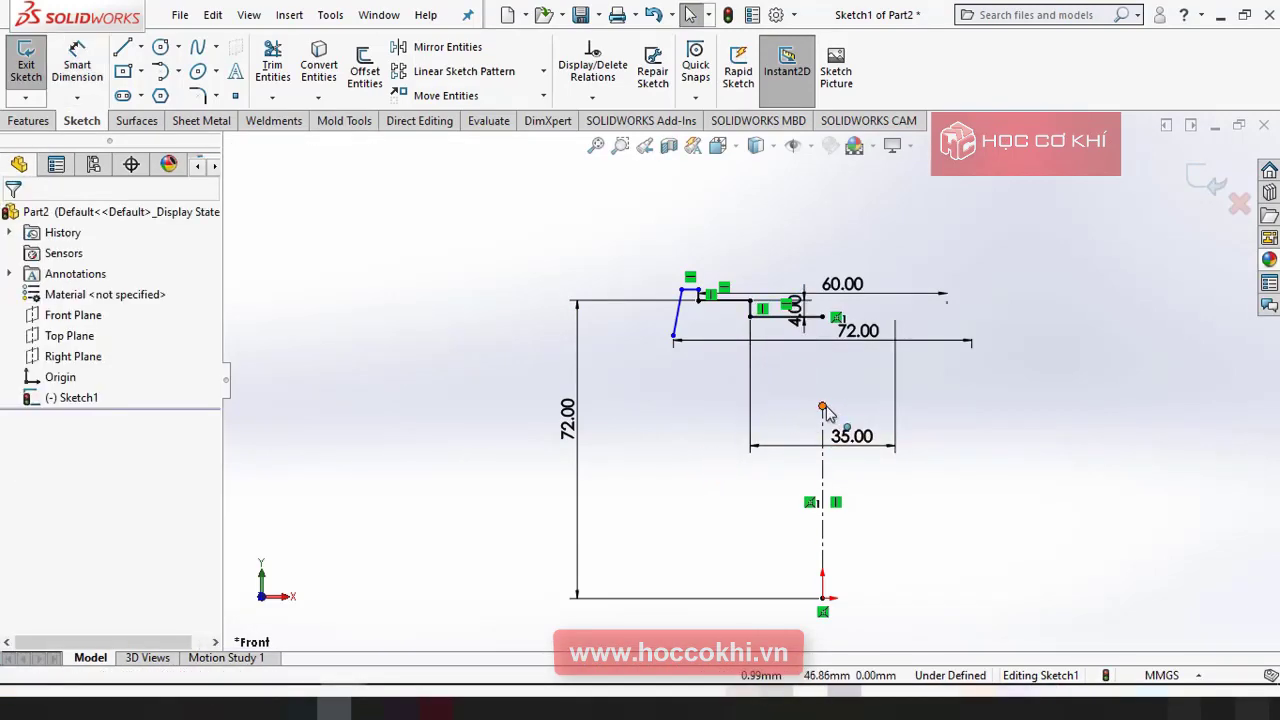
drag(823, 408, 822, 232)
click(657, 434)
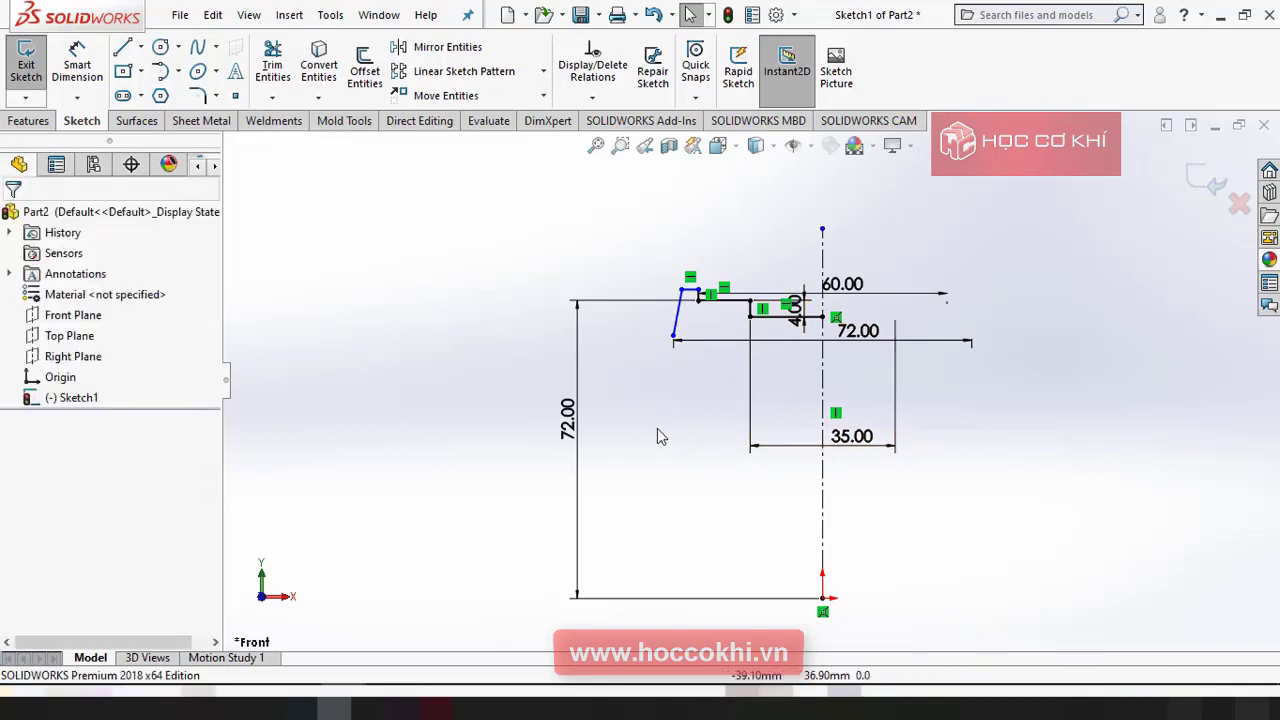
scroll(726, 322, down, 5)
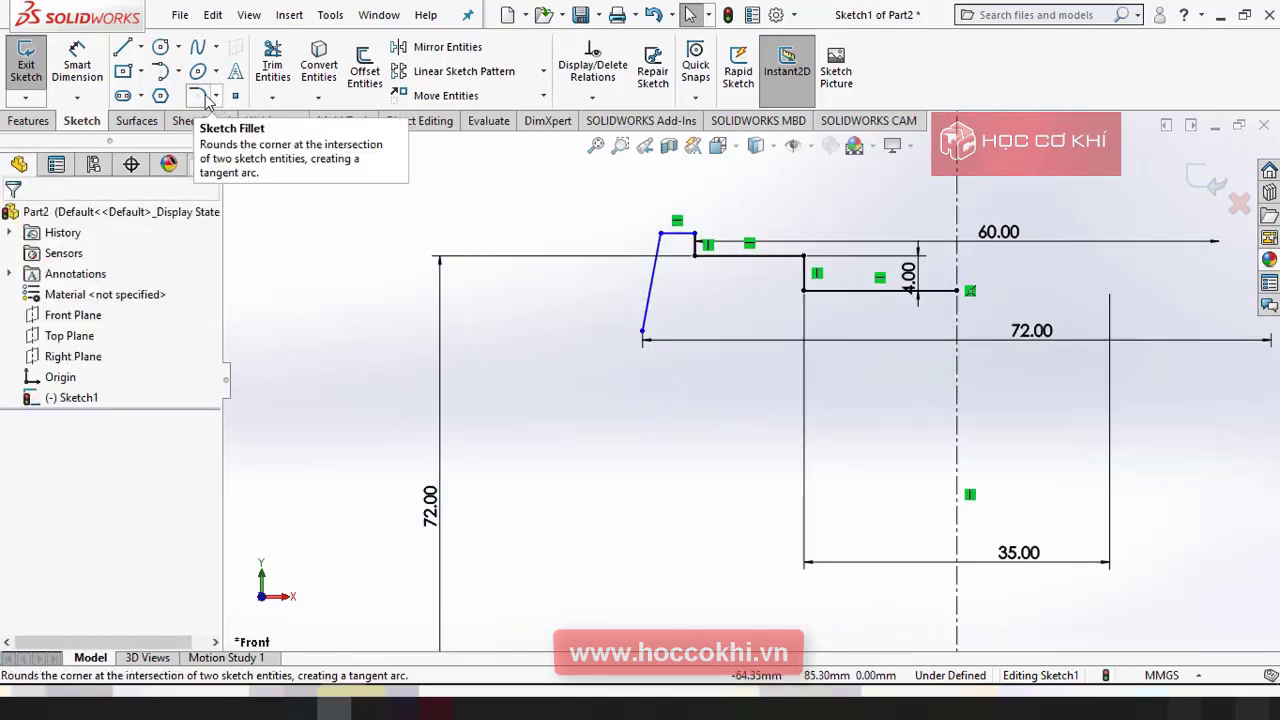
Add an 8 height dimension to the short vertical line at the top step.
click(77, 60)
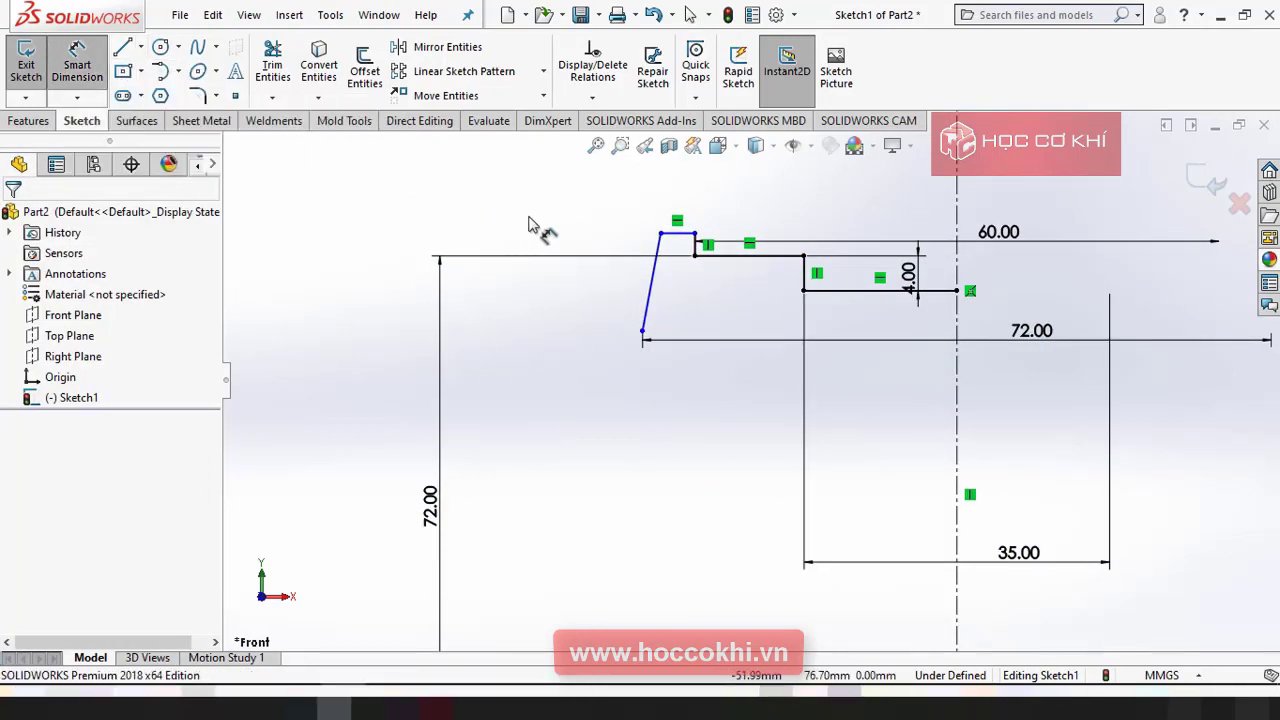
scroll(714, 286, up, 2)
key(alt+Tab)
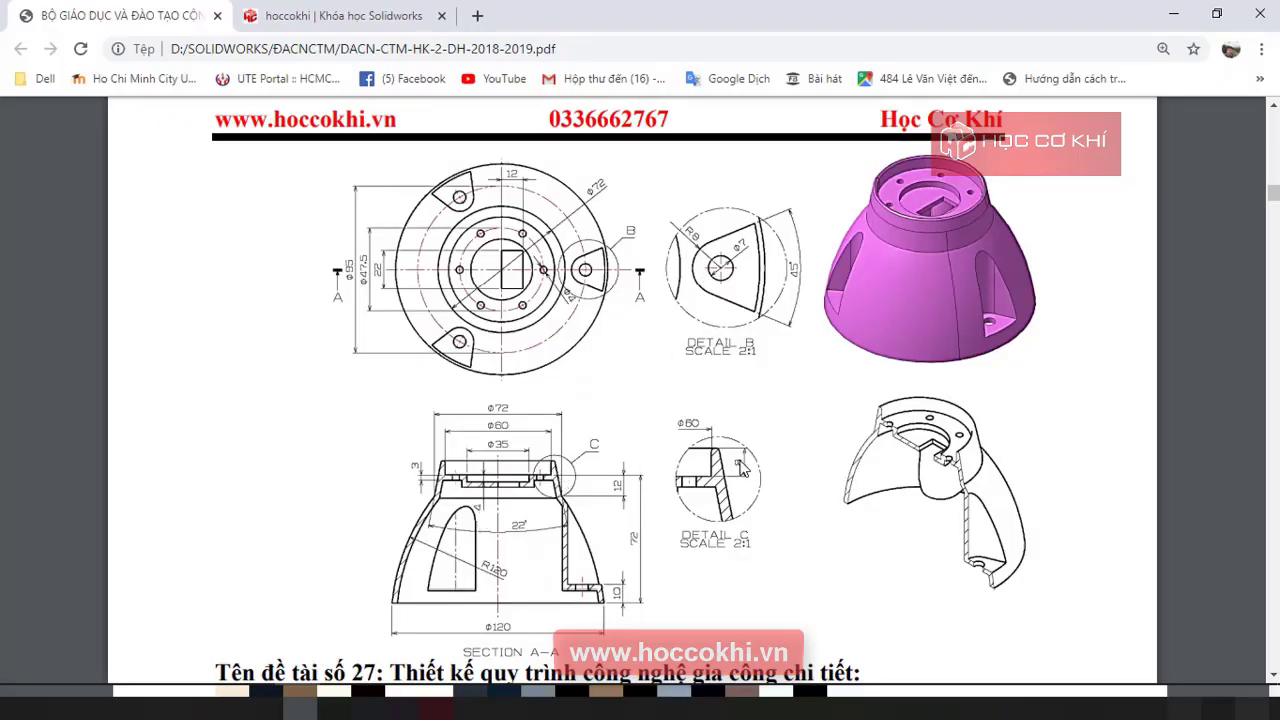
key(alt+Tab)
scroll(660, 340, down, 2)
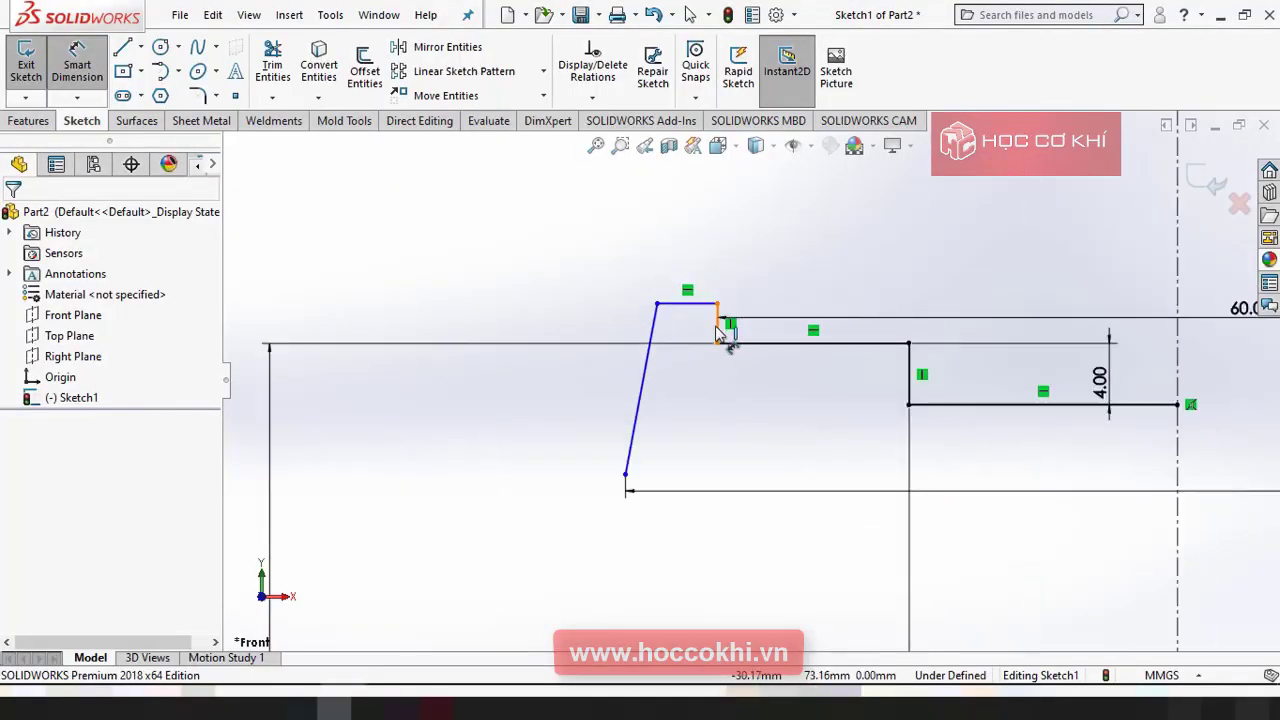
click(718, 333)
click(838, 330)
key(Return)
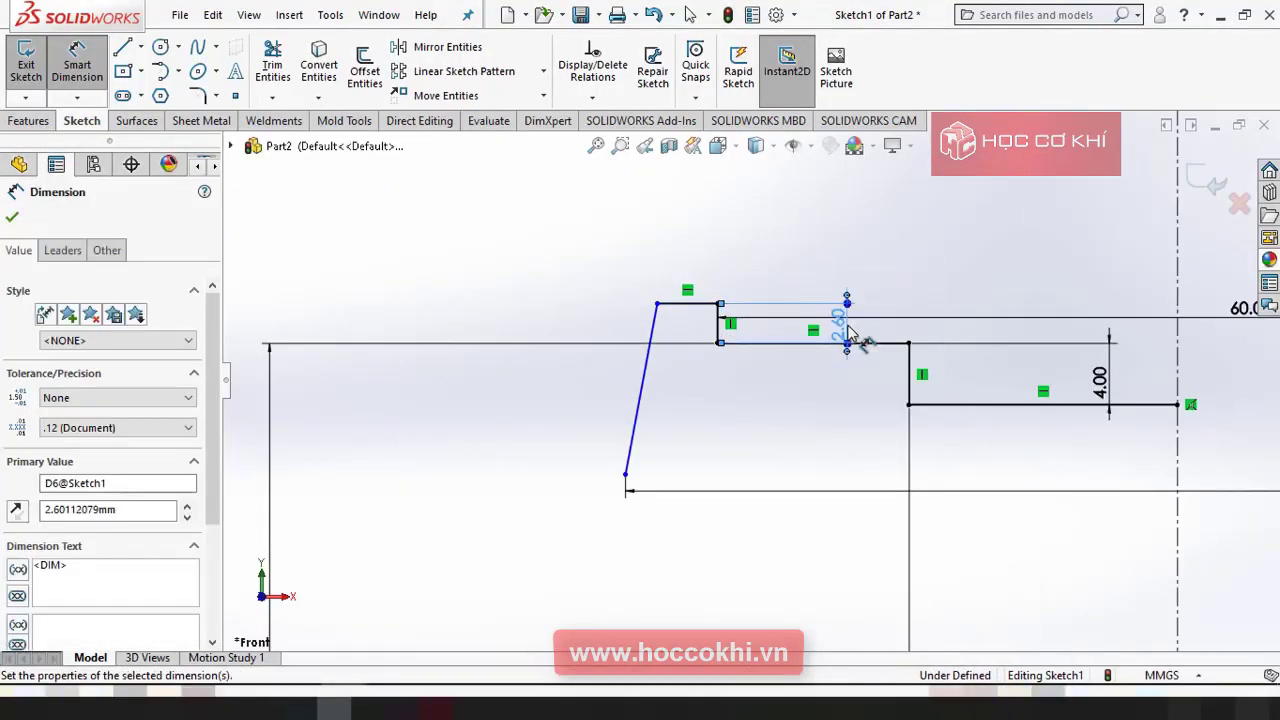
click(766, 466)
scroll(806, 457, up, 4)
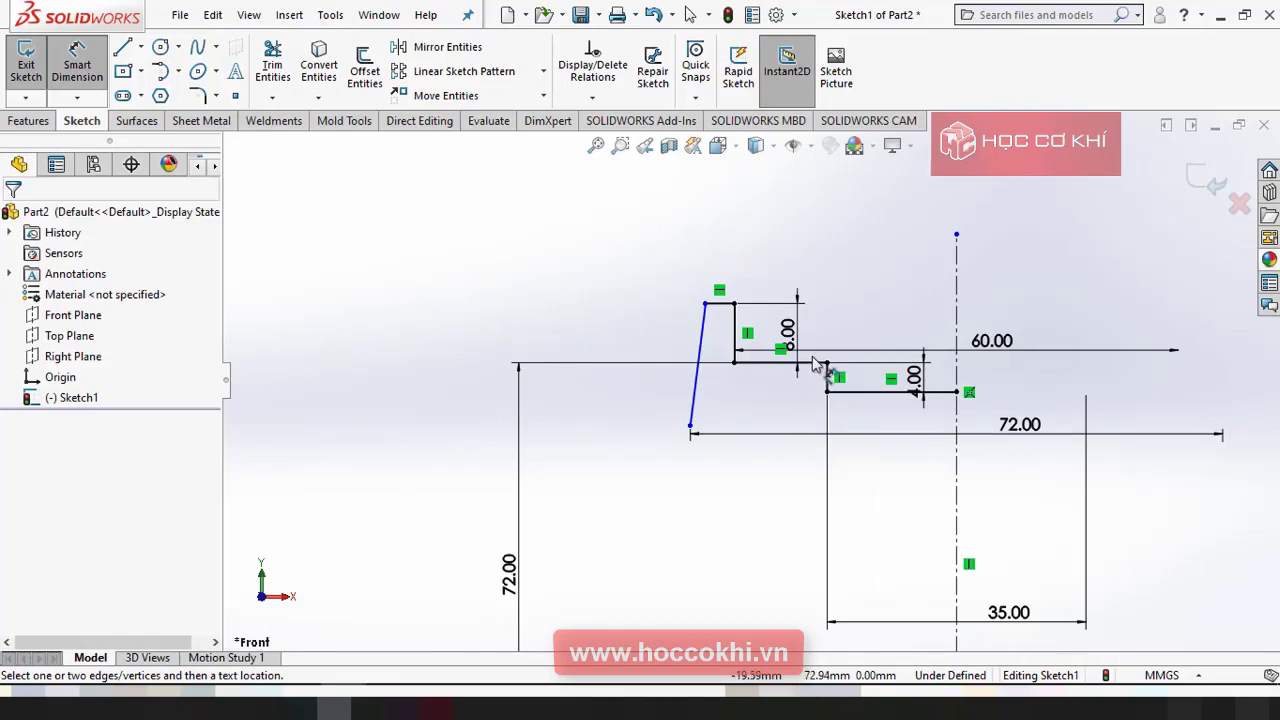
key(alt+Tab)
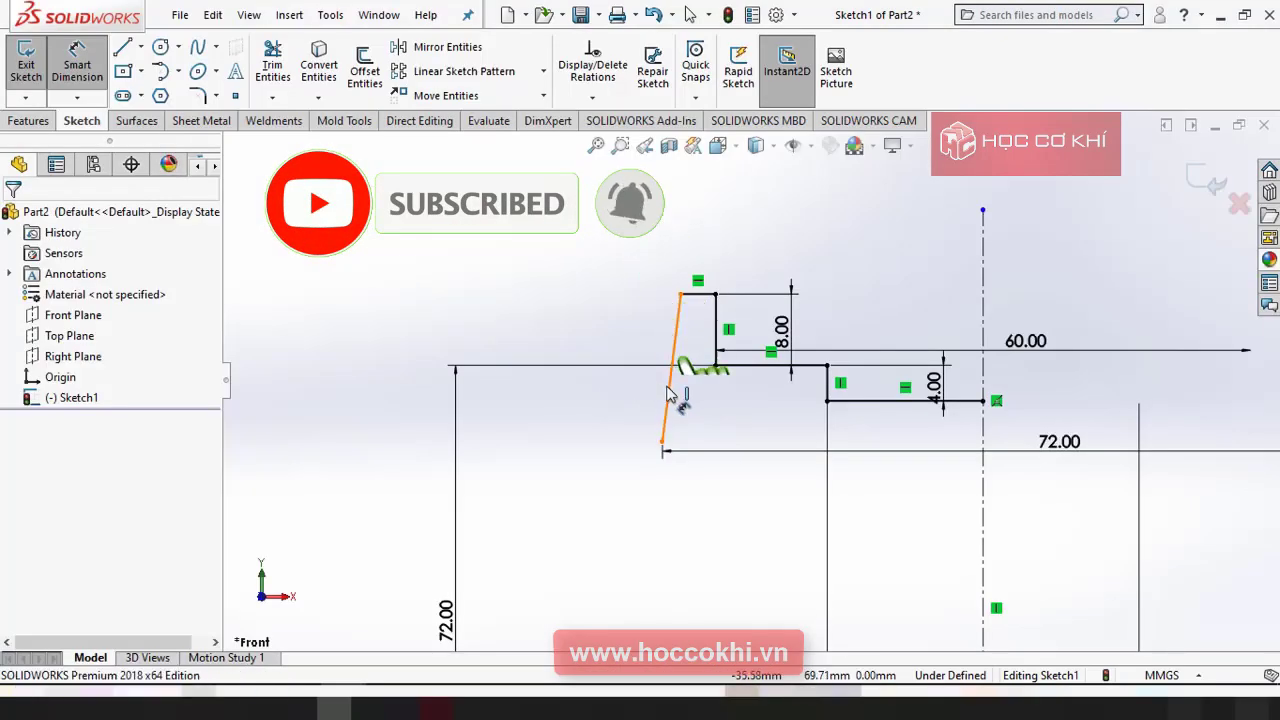
Try an 11° angle dimension between the slanted wall and centerline, then undo it.
click(669, 393)
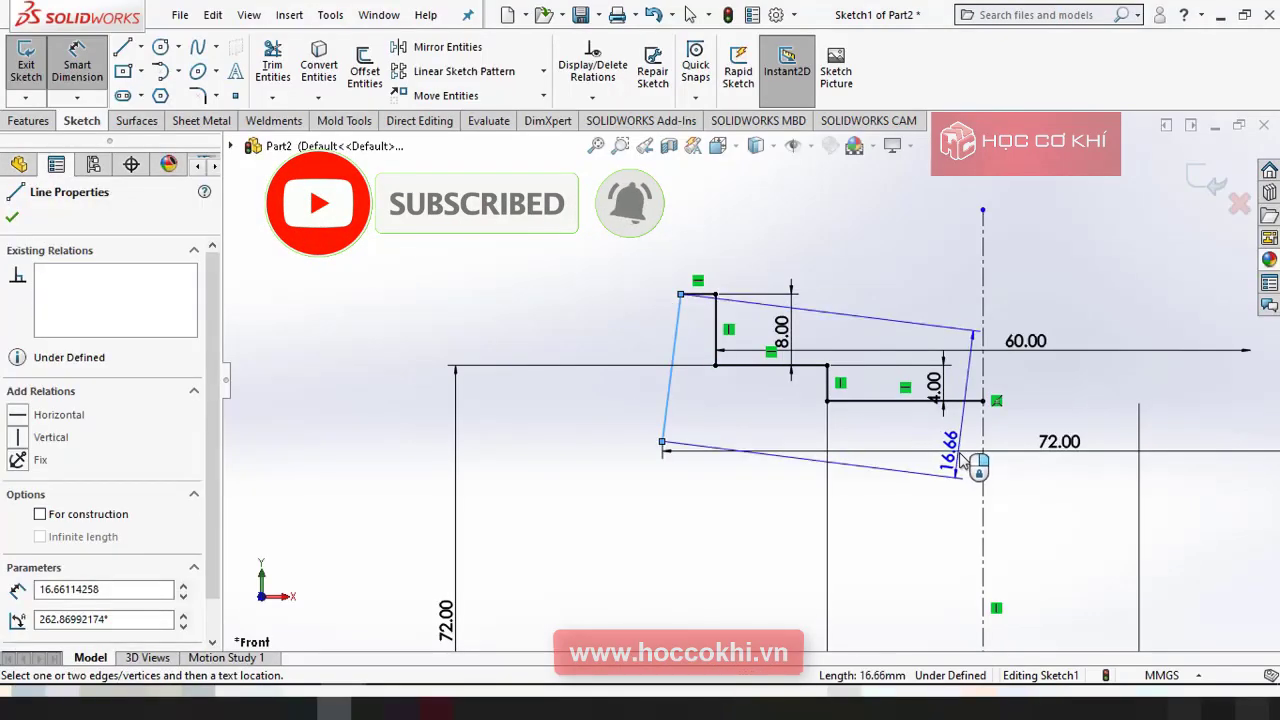
click(985, 492)
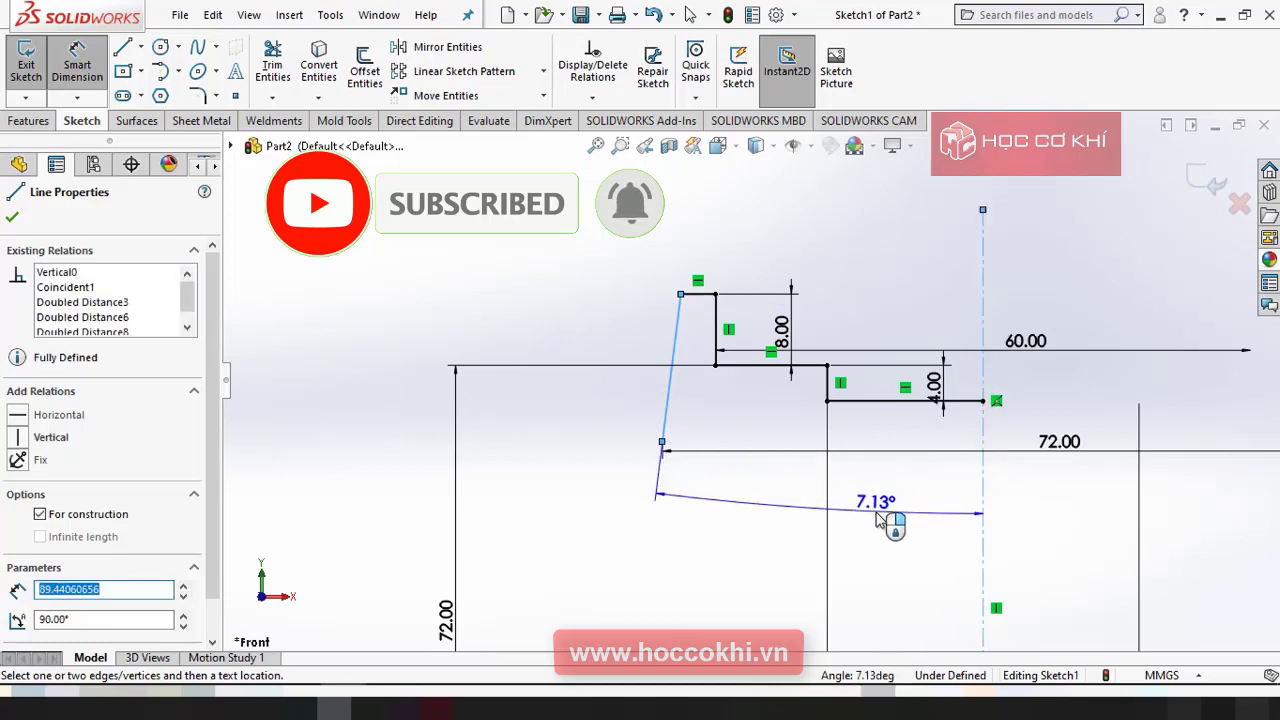
click(888, 523)
key(Return)
key(ctrl+z)
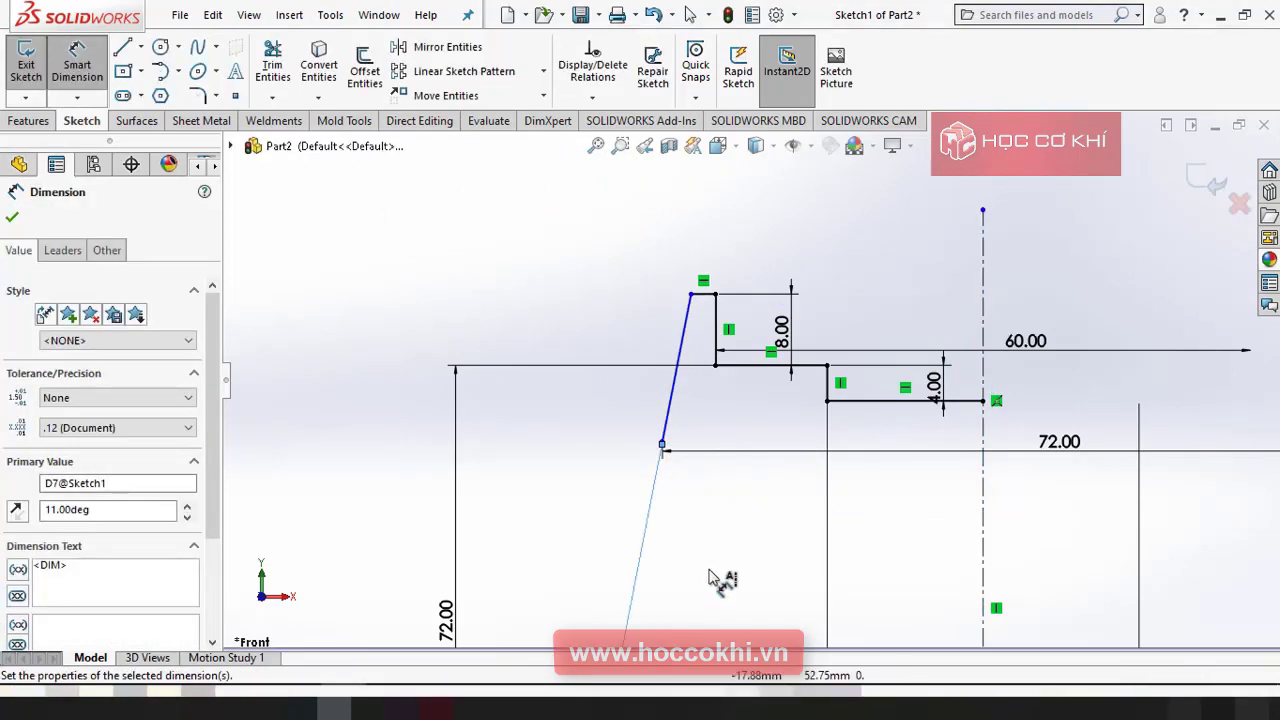
scroll(740, 510, up, 2)
key(alt+Tab)
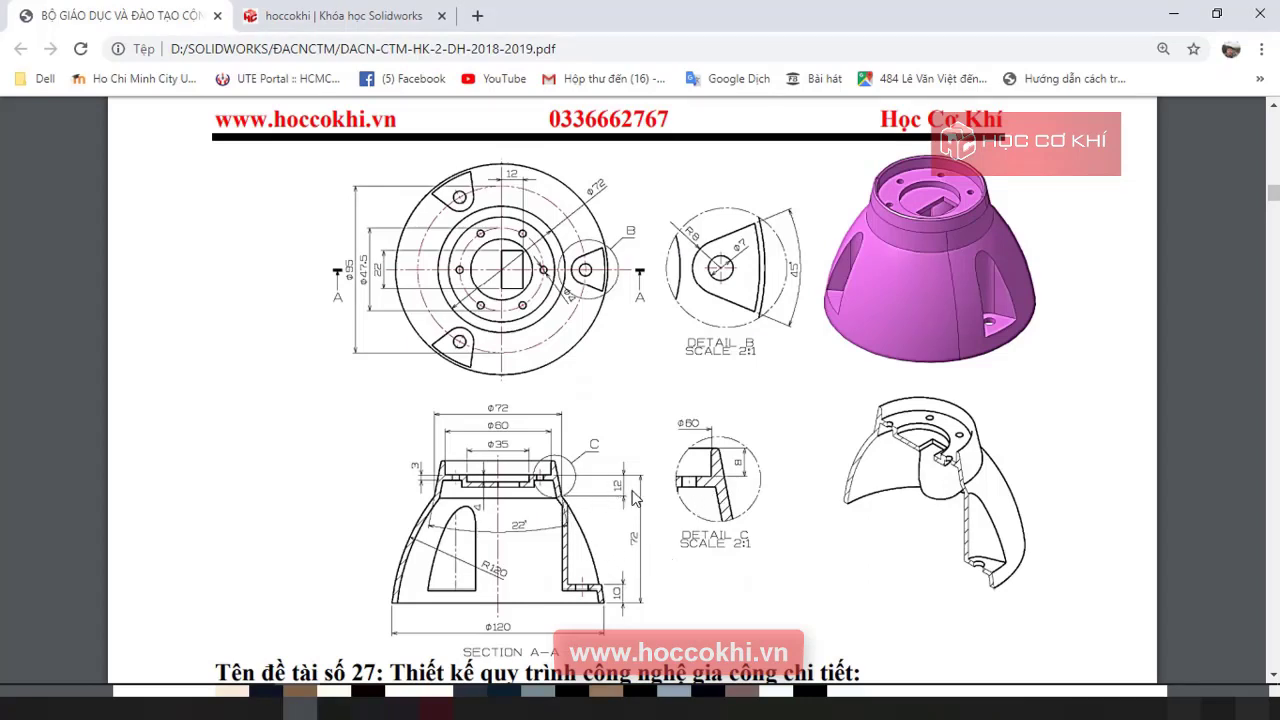
key(alt+Tab)
Dimension the top edge to the slanted line's lower end as 12, fully defining the sketch.
click(750, 375)
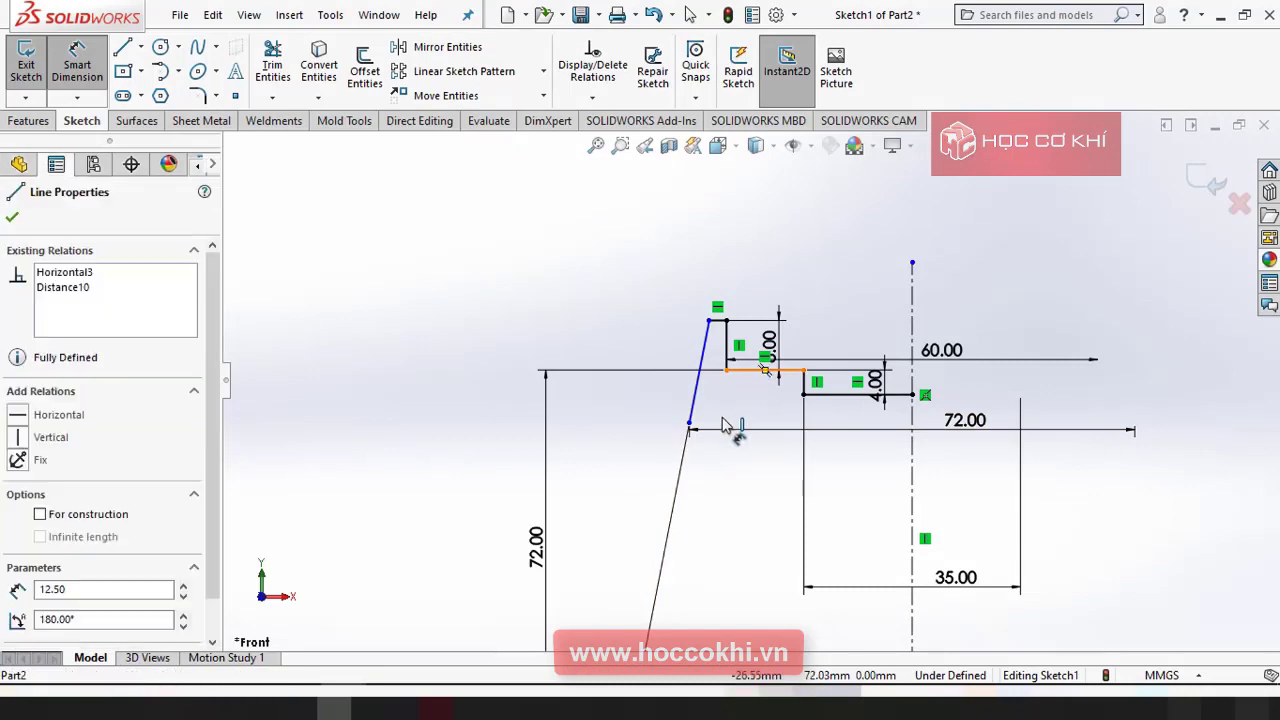
click(689, 423)
click(618, 412)
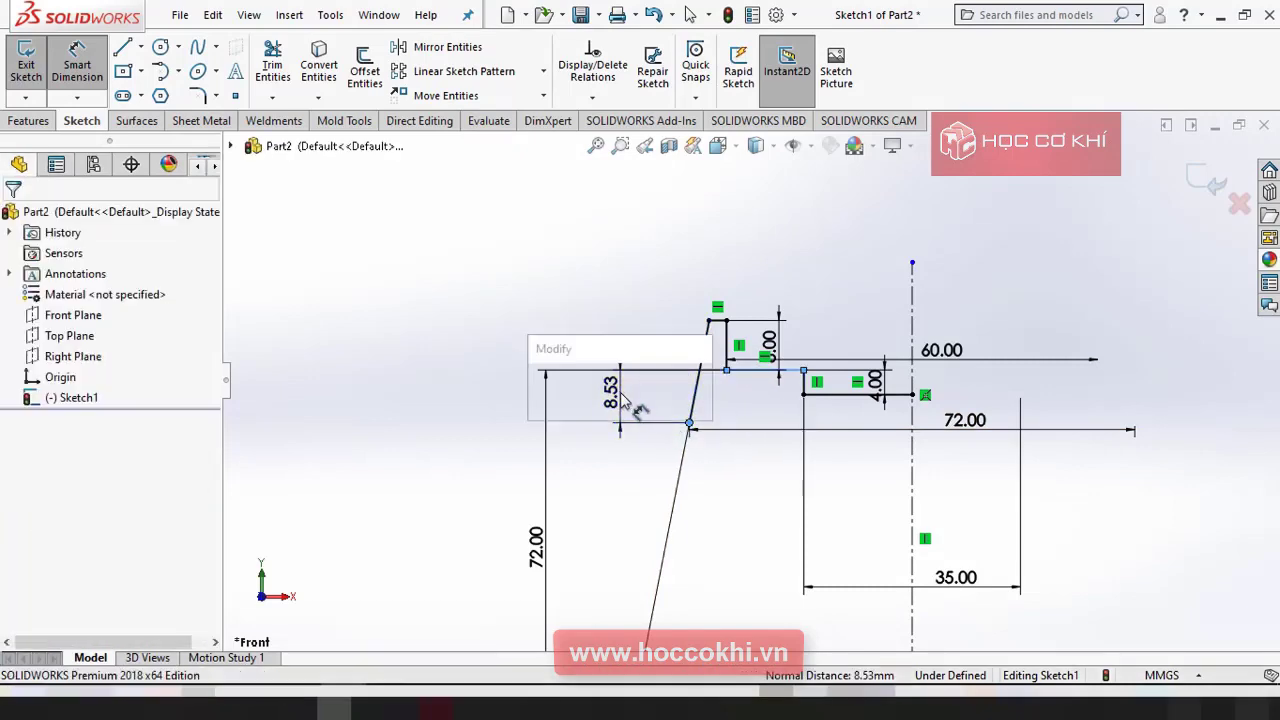
text(12)
key(Return)
key(Escape)
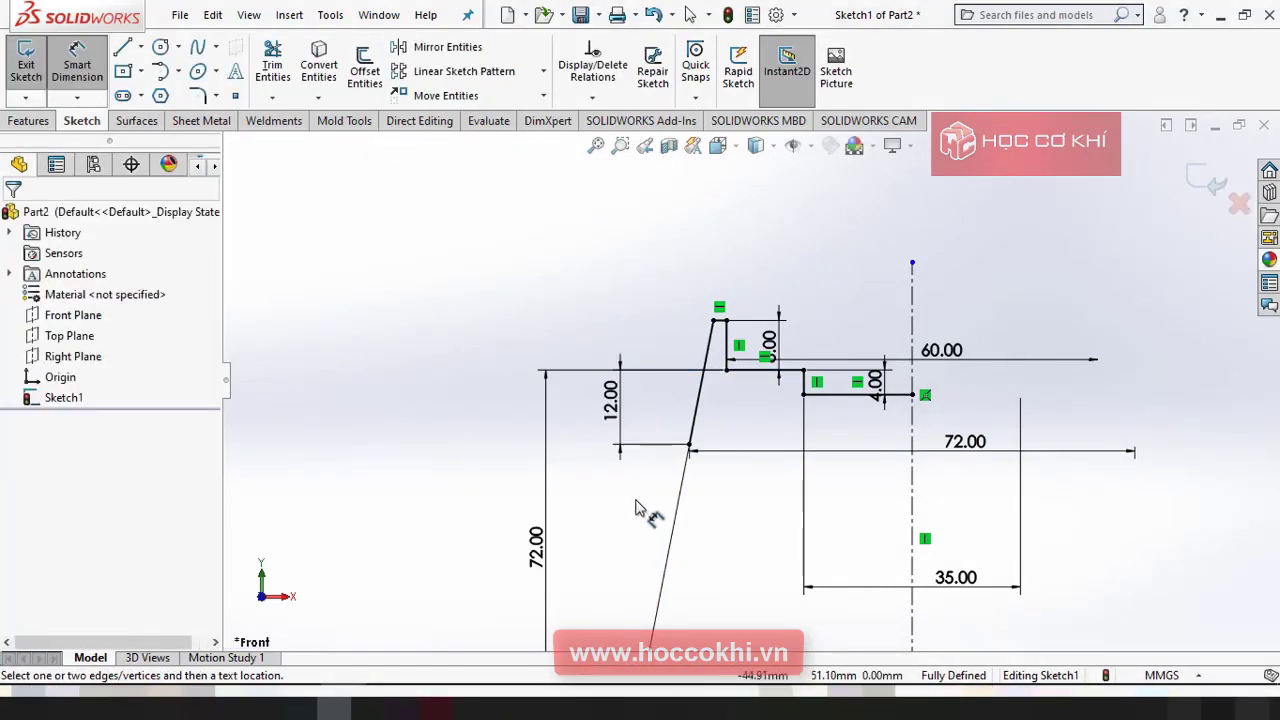
scroll(700, 470, up, 2)
scroll(800, 440, down, 1)
scroll(813, 423, up, 4)
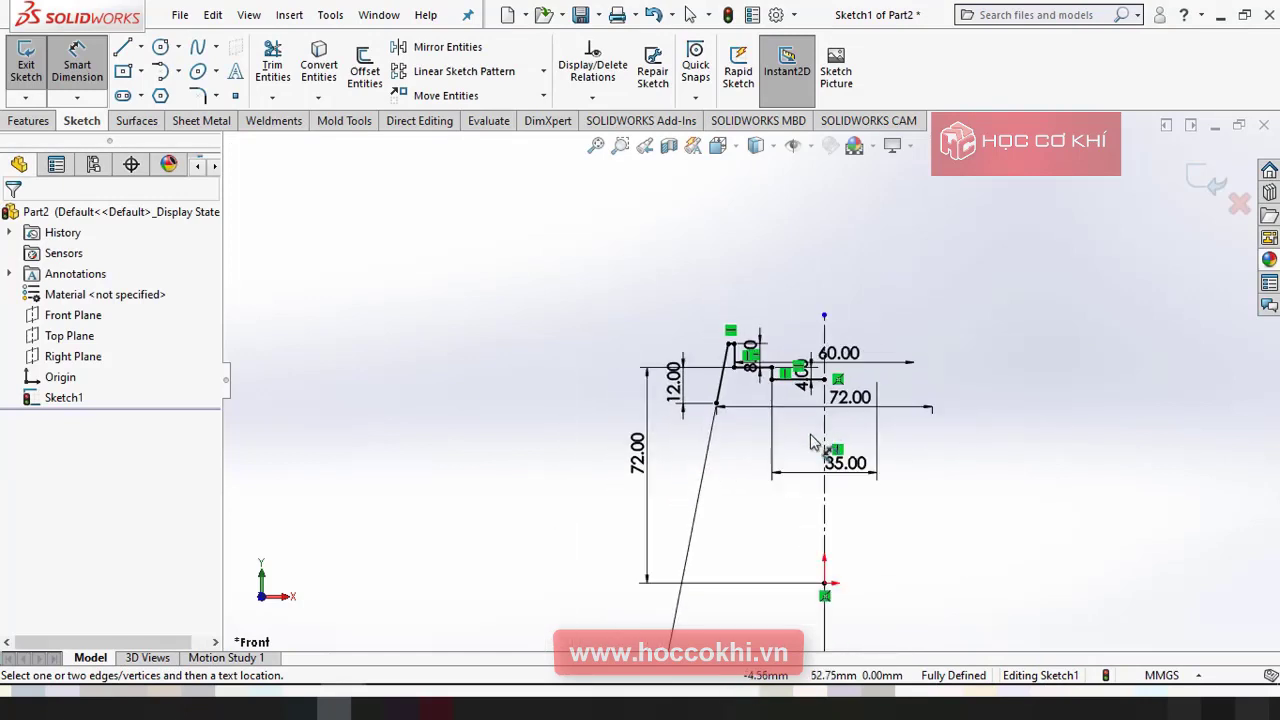
scroll(808, 468, down, 2)
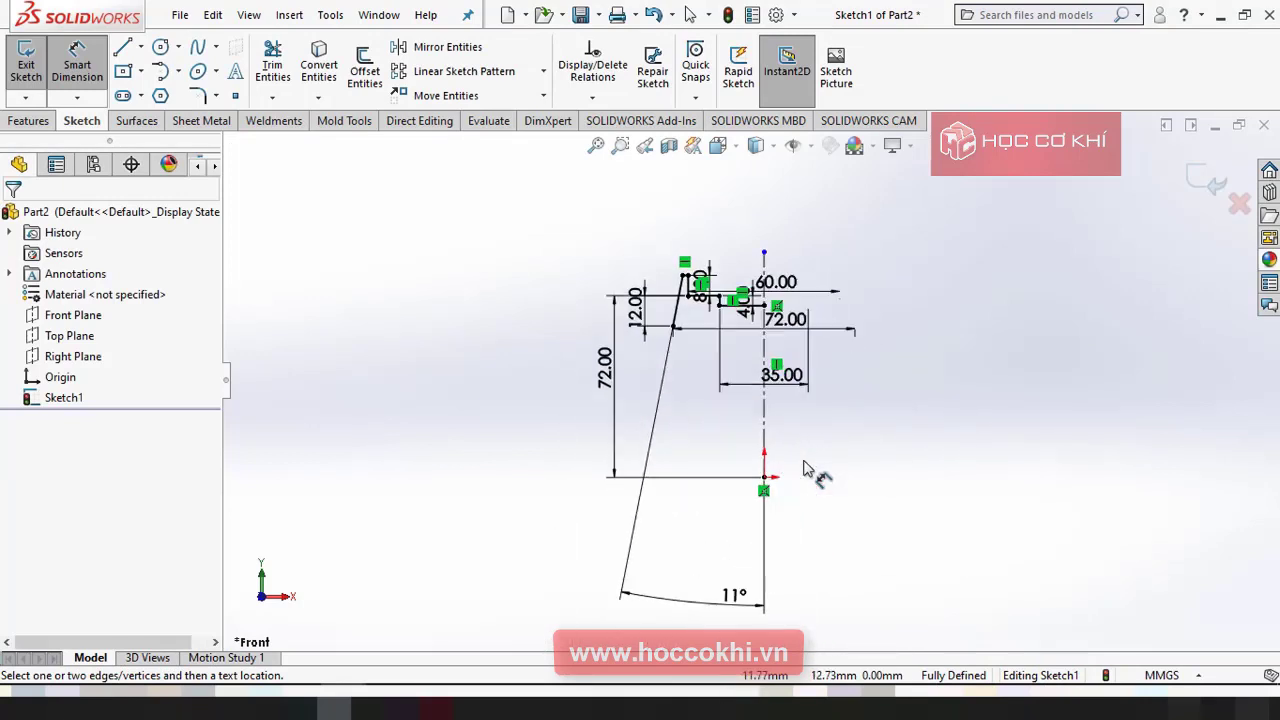
scroll(808, 445, down, 1)
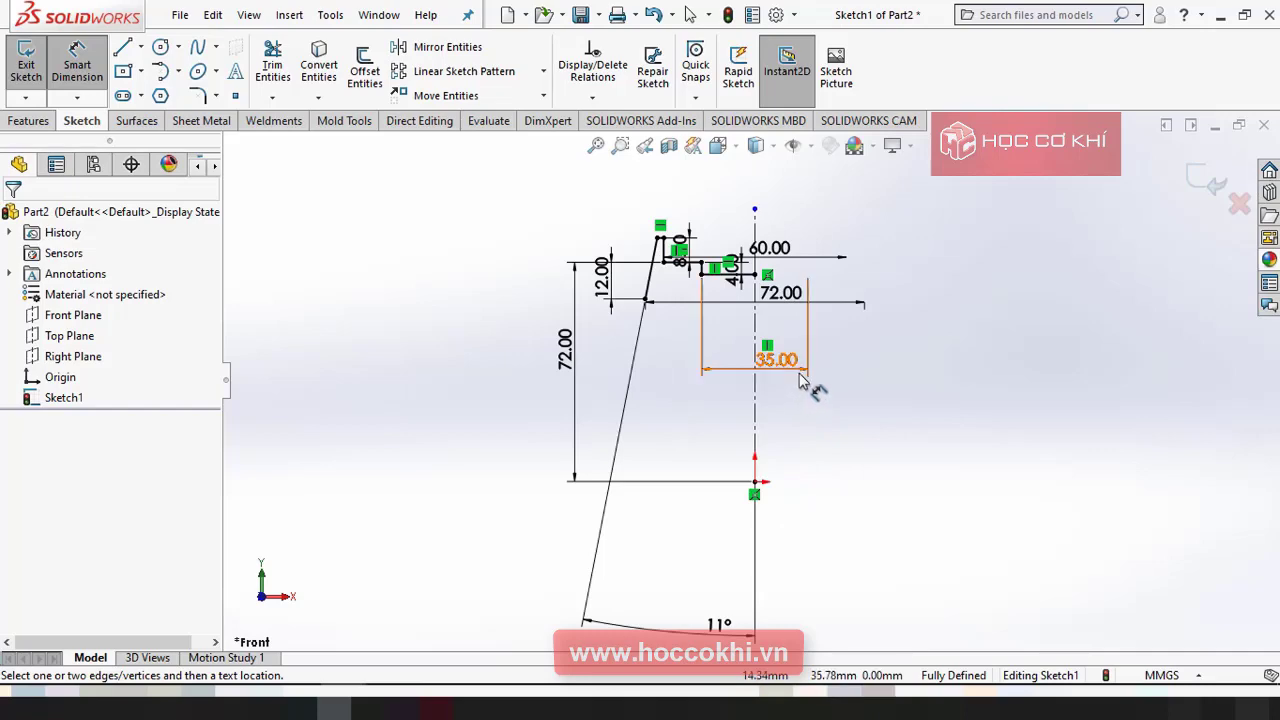
scroll(800, 380, down, 1)
click(702, 356)
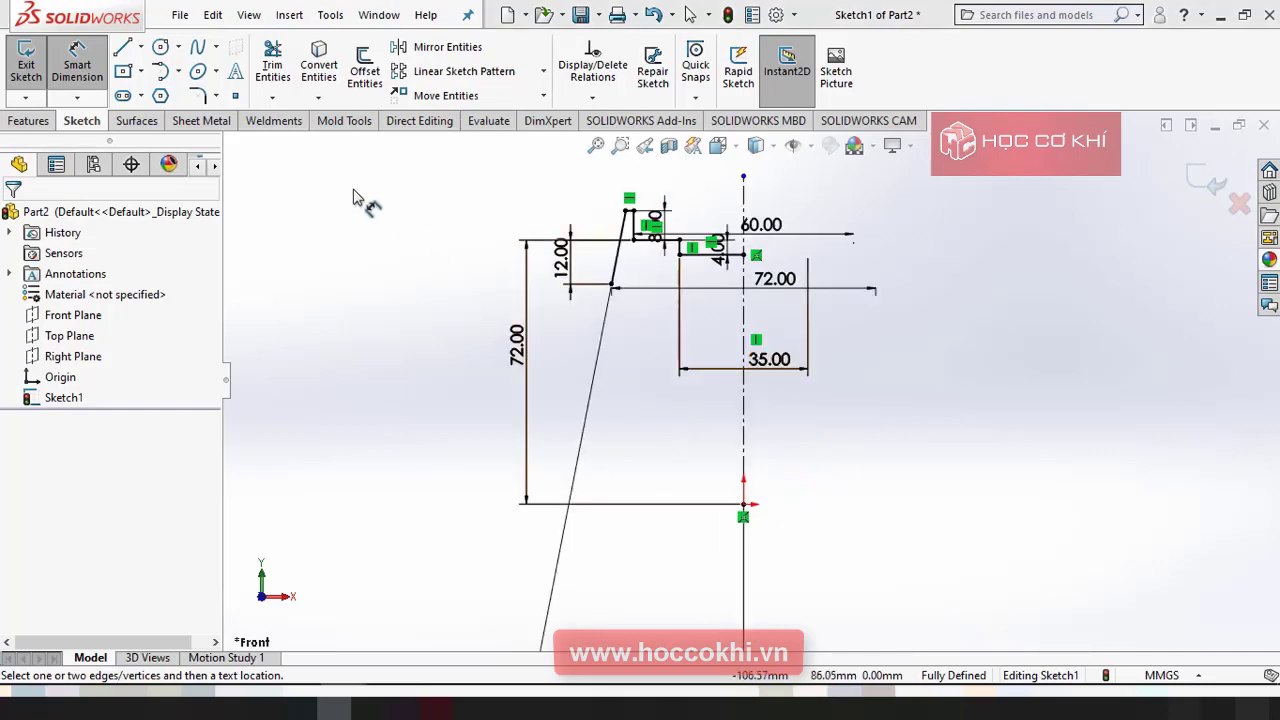
key(alt+Tab)
key(alt+Tab)
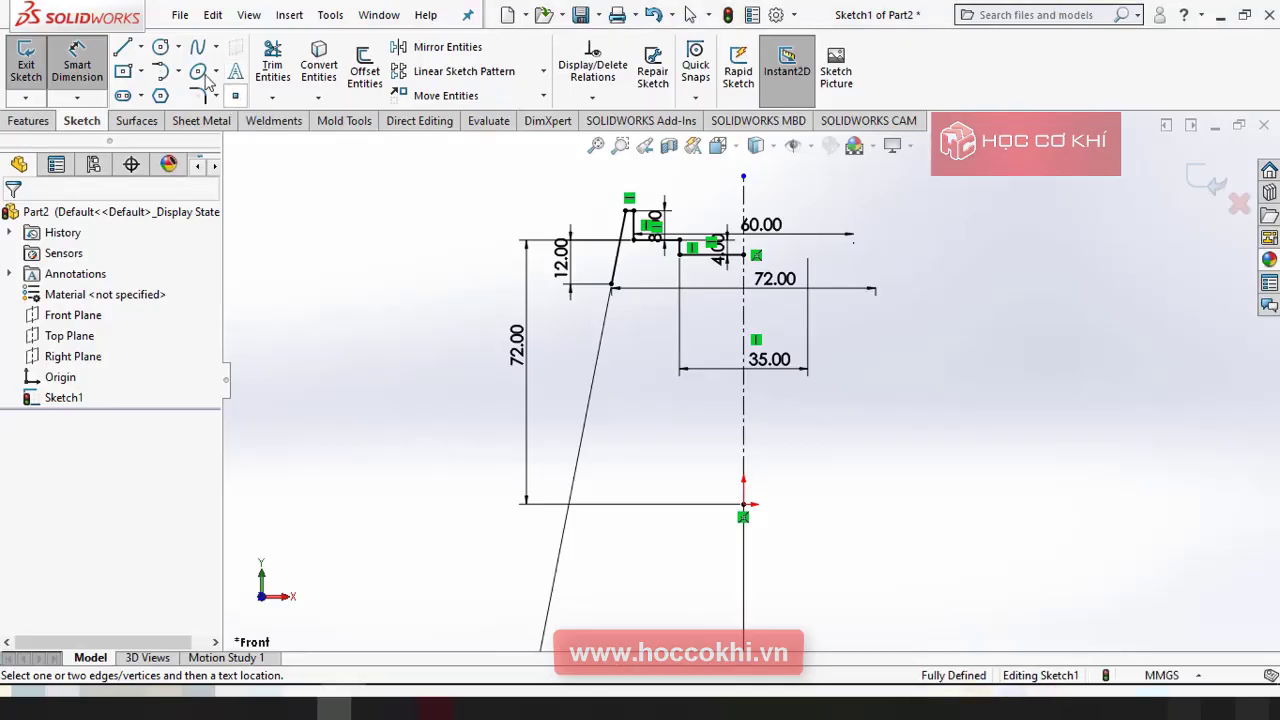
Draw a horizontal base line running left from the origin.
click(127, 47)
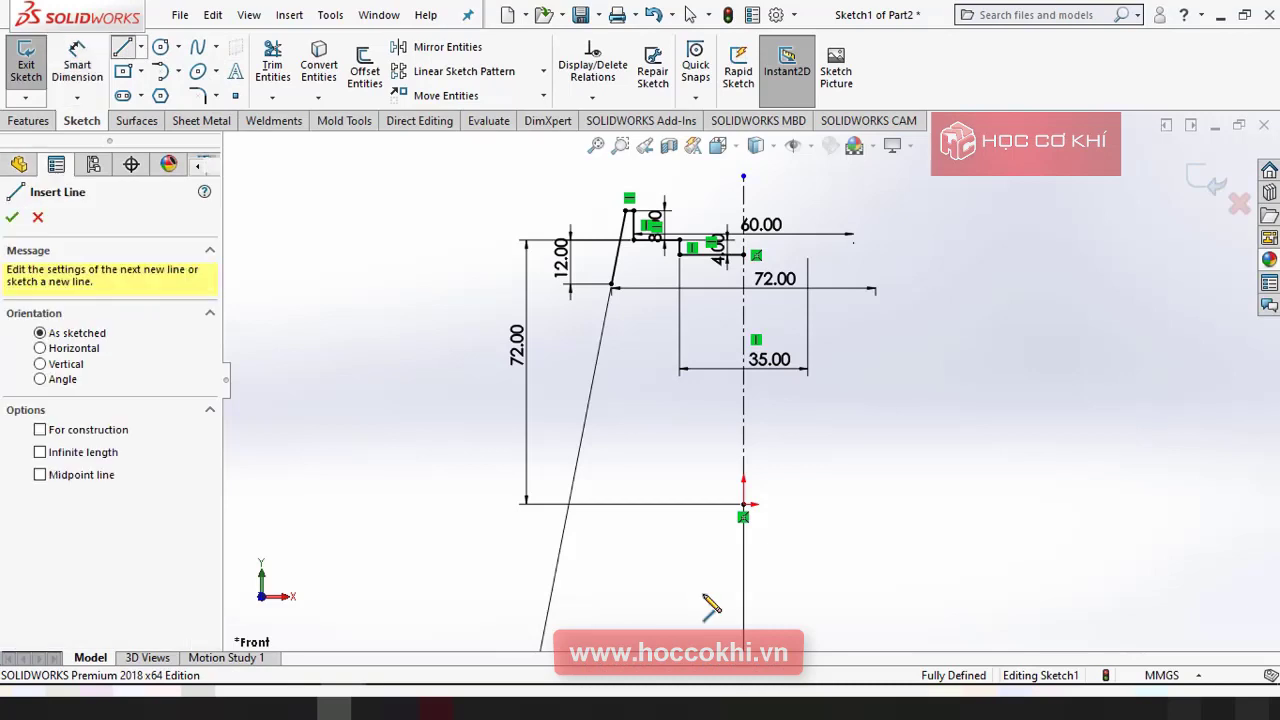
click(744, 505)
click(543, 504)
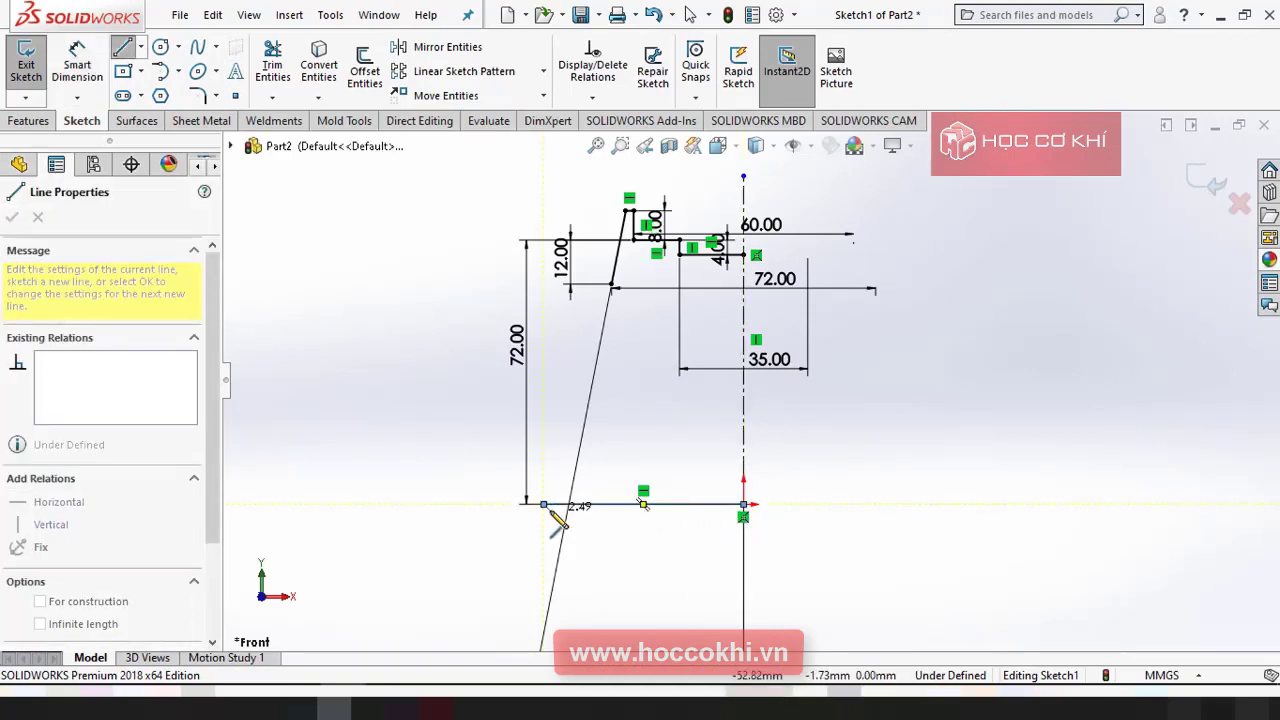
key(Escape)
click(77, 62)
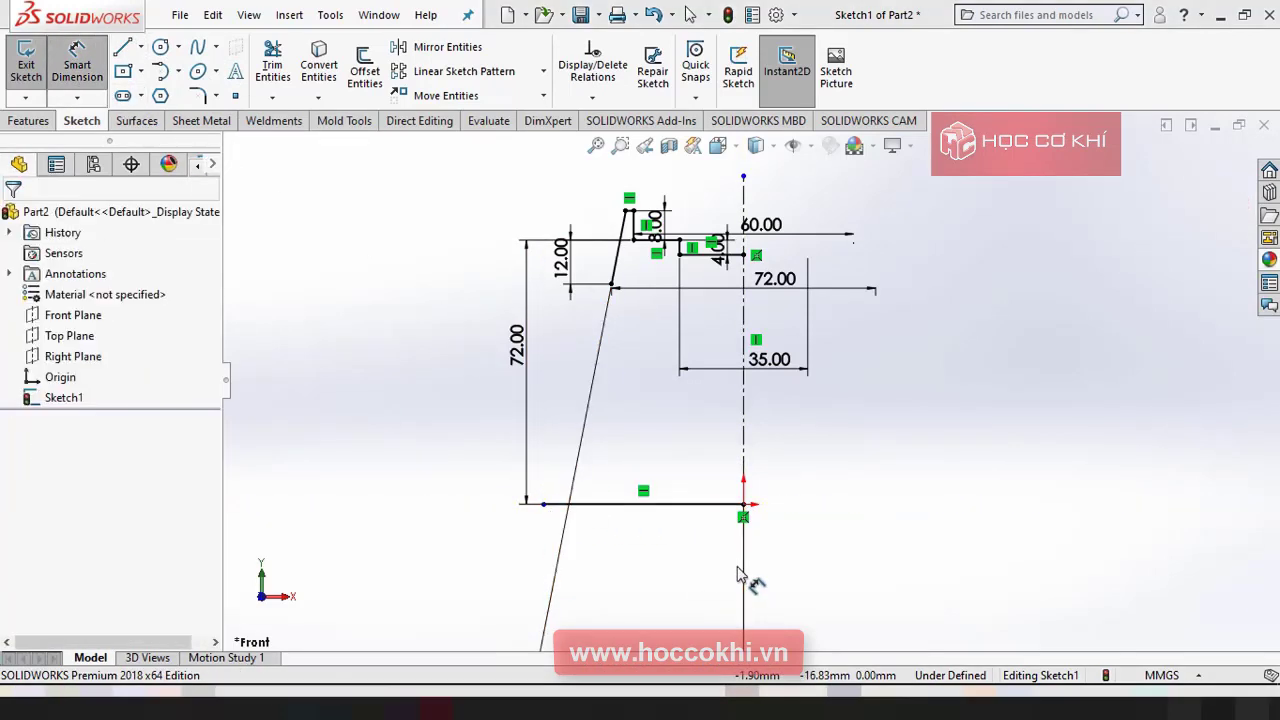
key(alt+Tab)
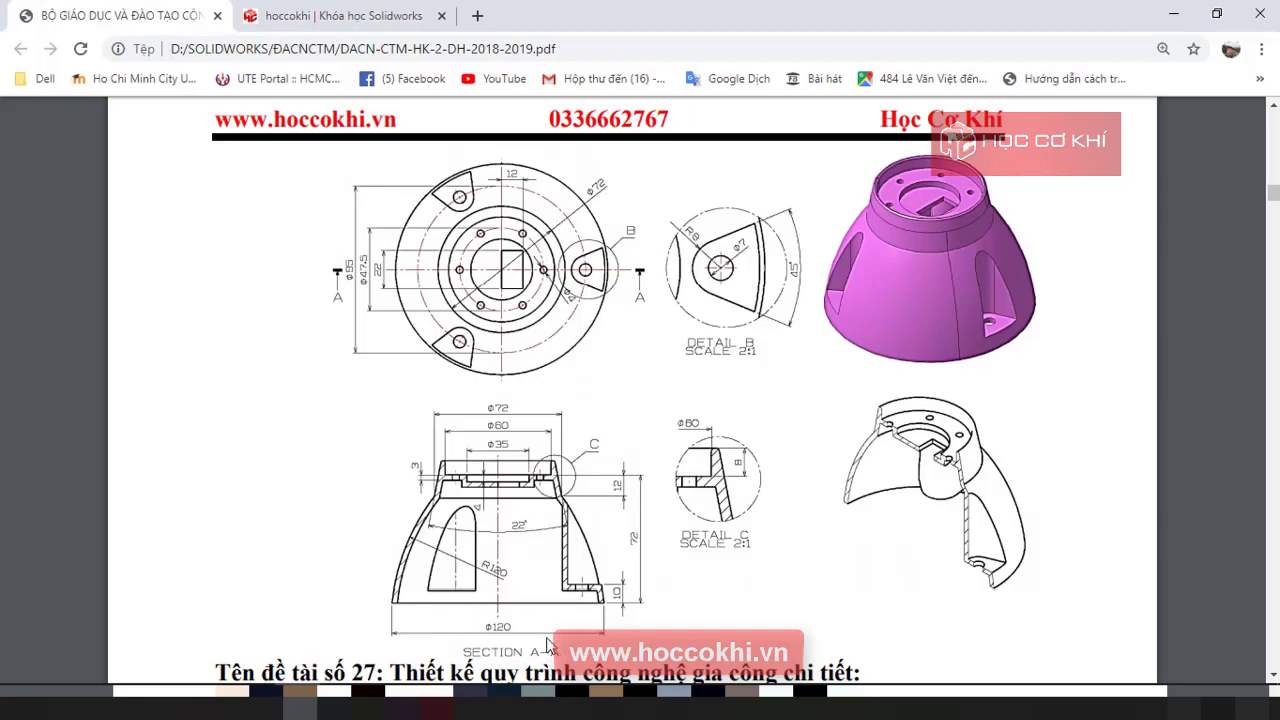
key(alt+Tab)
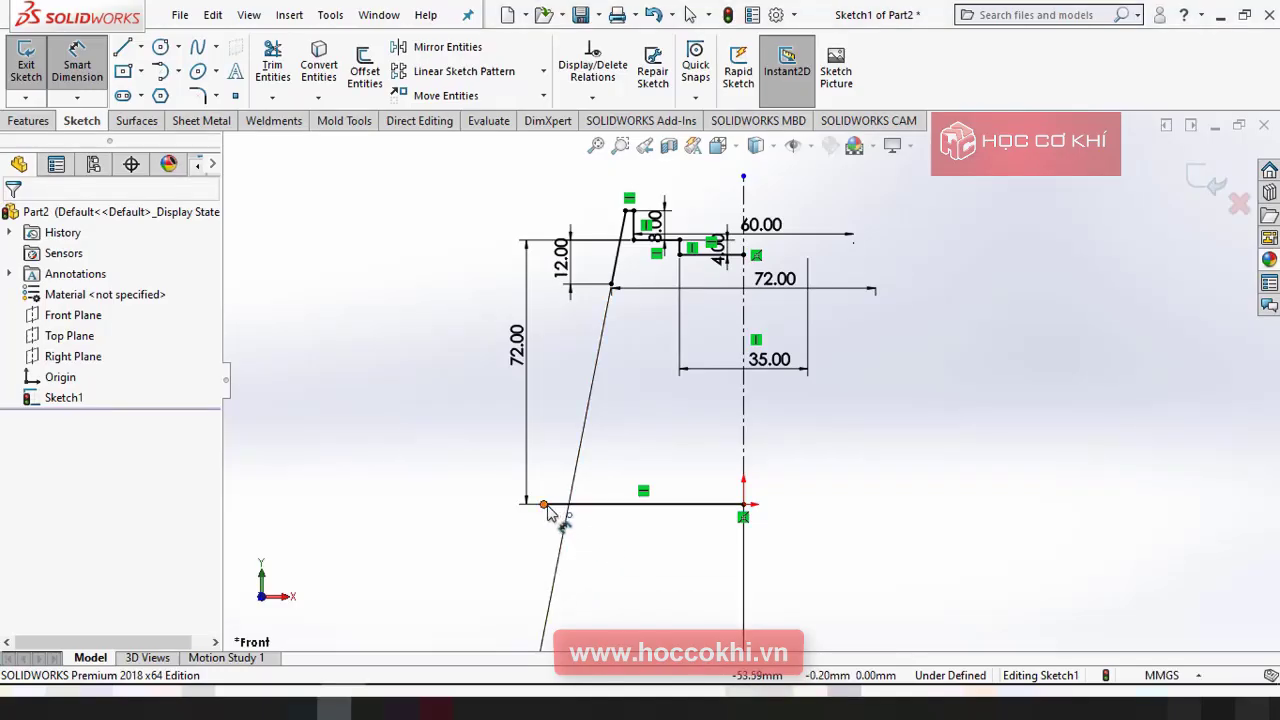
Dimension the new base line to a length of 60.
click(645, 512)
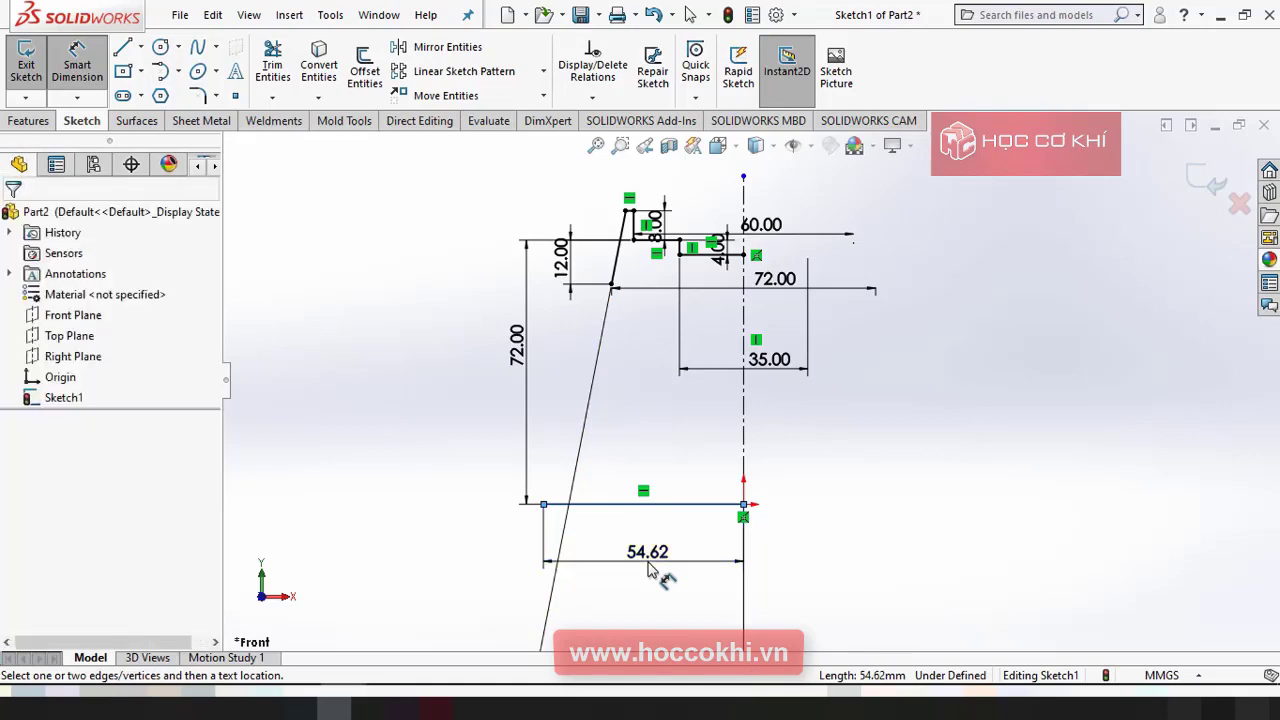
click(651, 566)
text(60)
key(Return)
key(Escape)
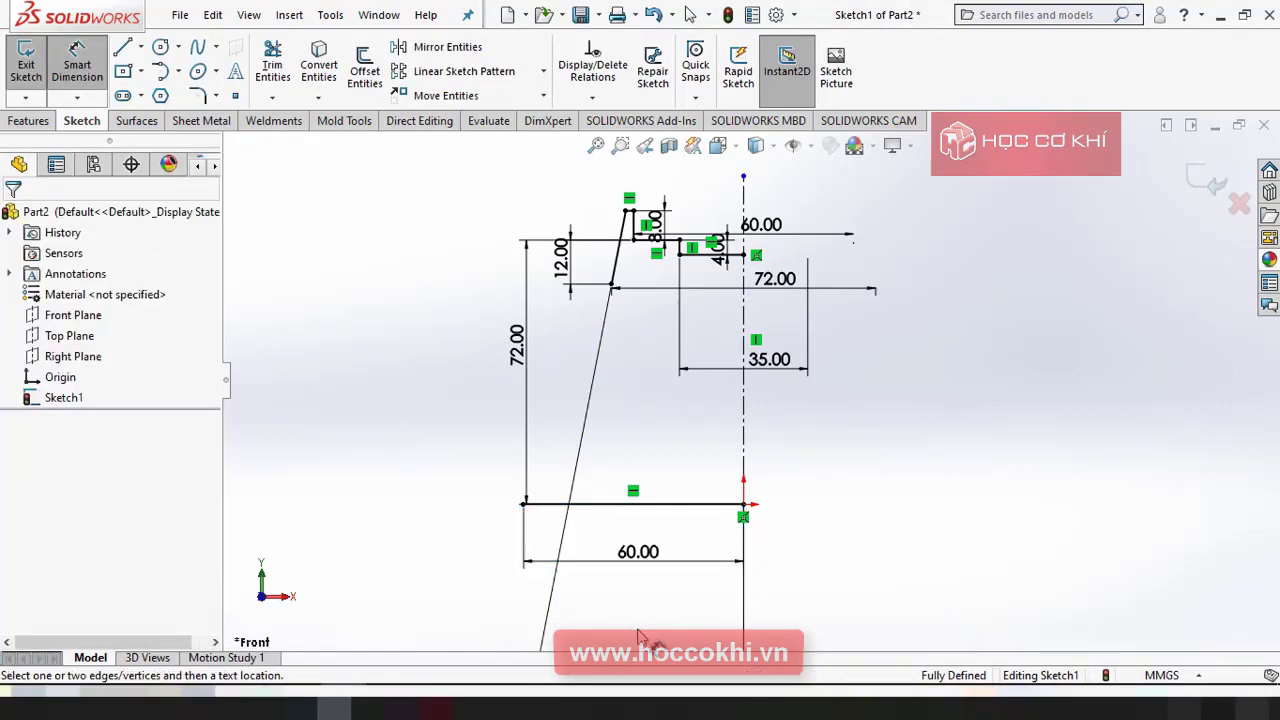
click(160, 71)
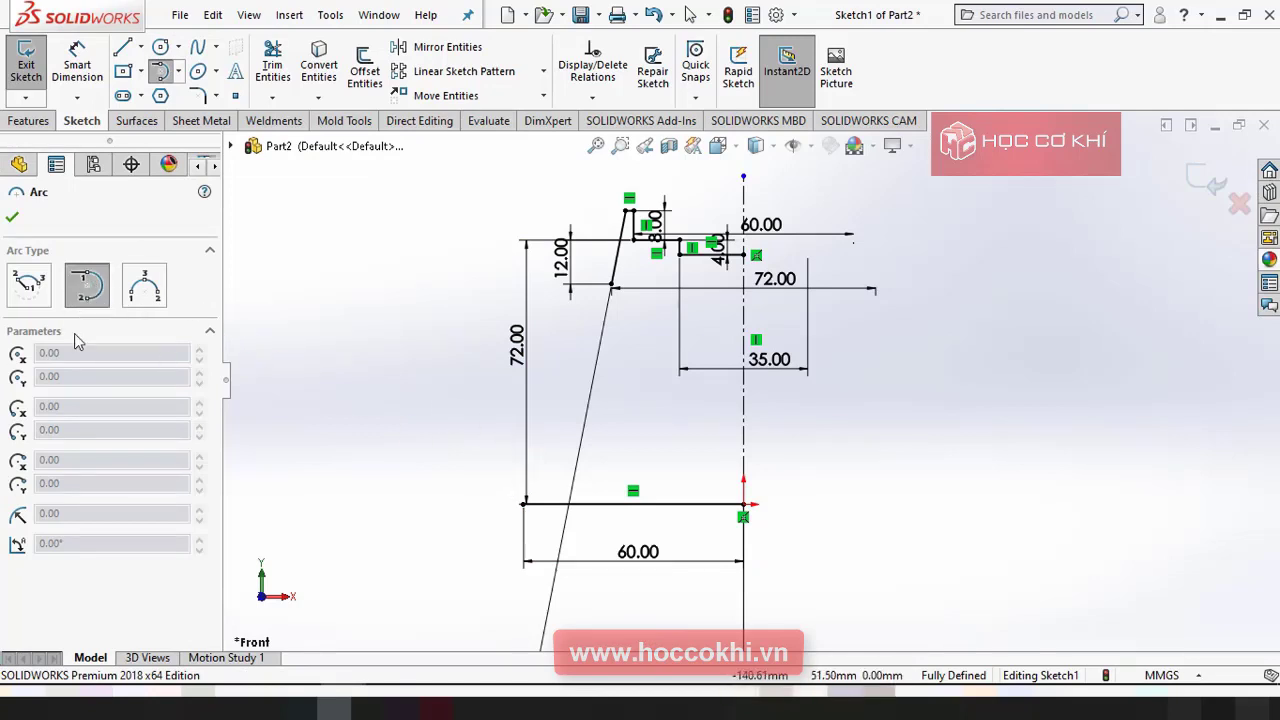
Draw a tangent arc from the base line's left end to the slanted line's top, then delete its unwanted relation.
click(523, 504)
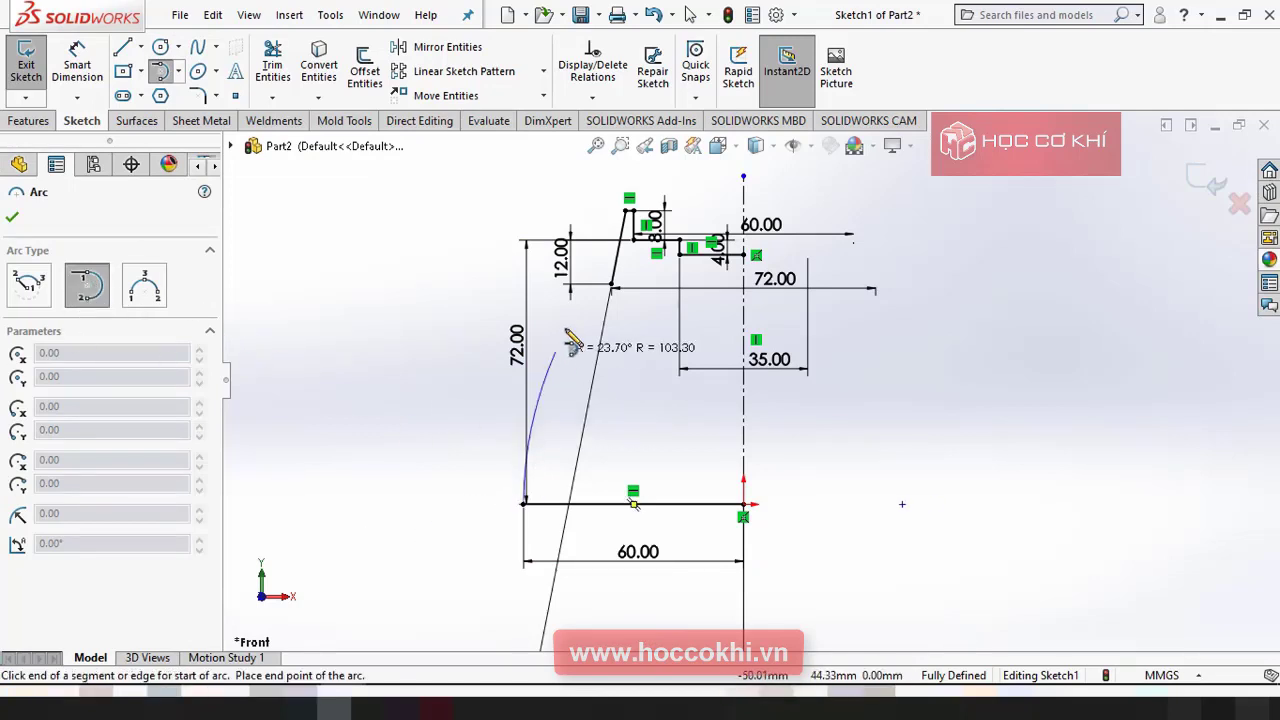
click(612, 286)
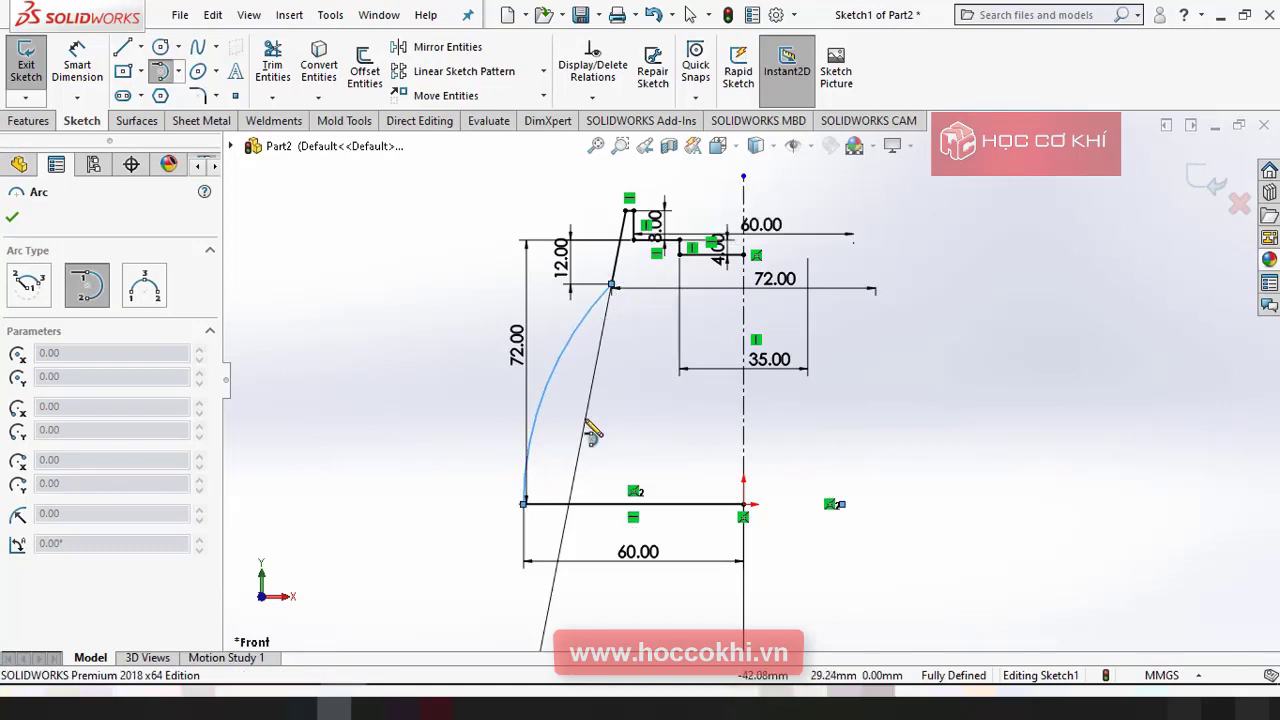
key(Escape)
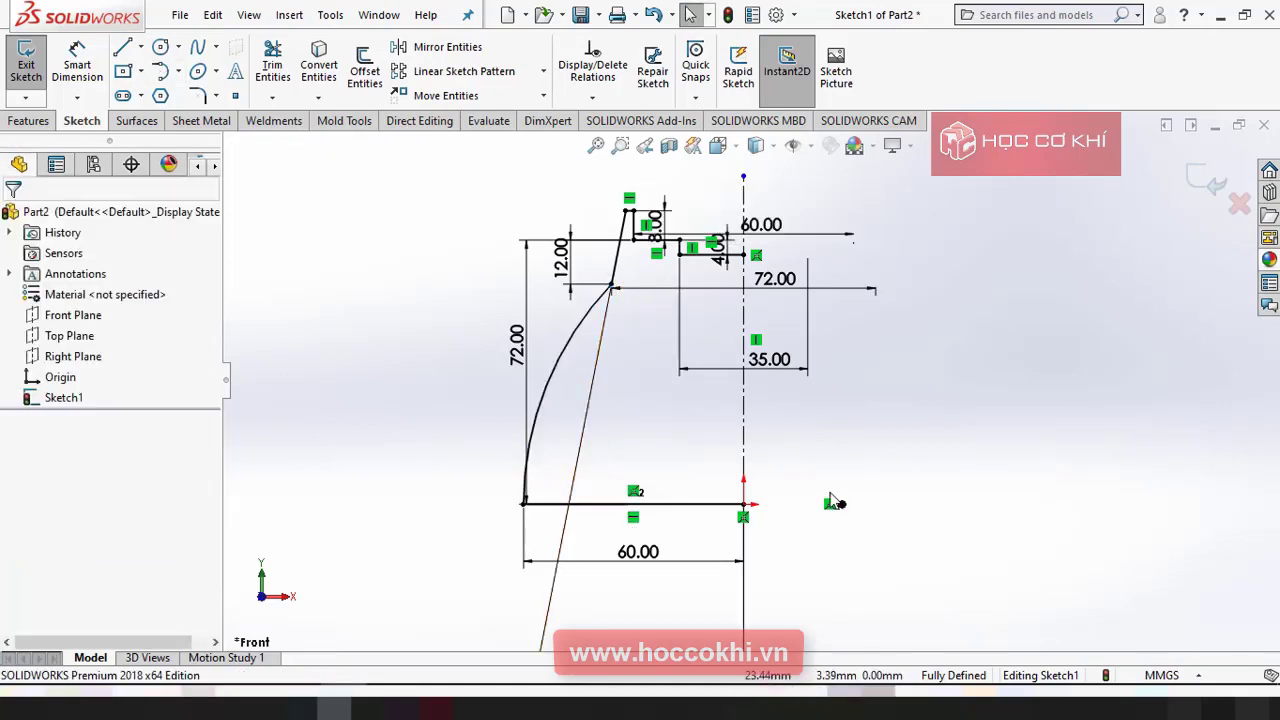
scroll(835, 503, down, 2)
right_click(830, 504)
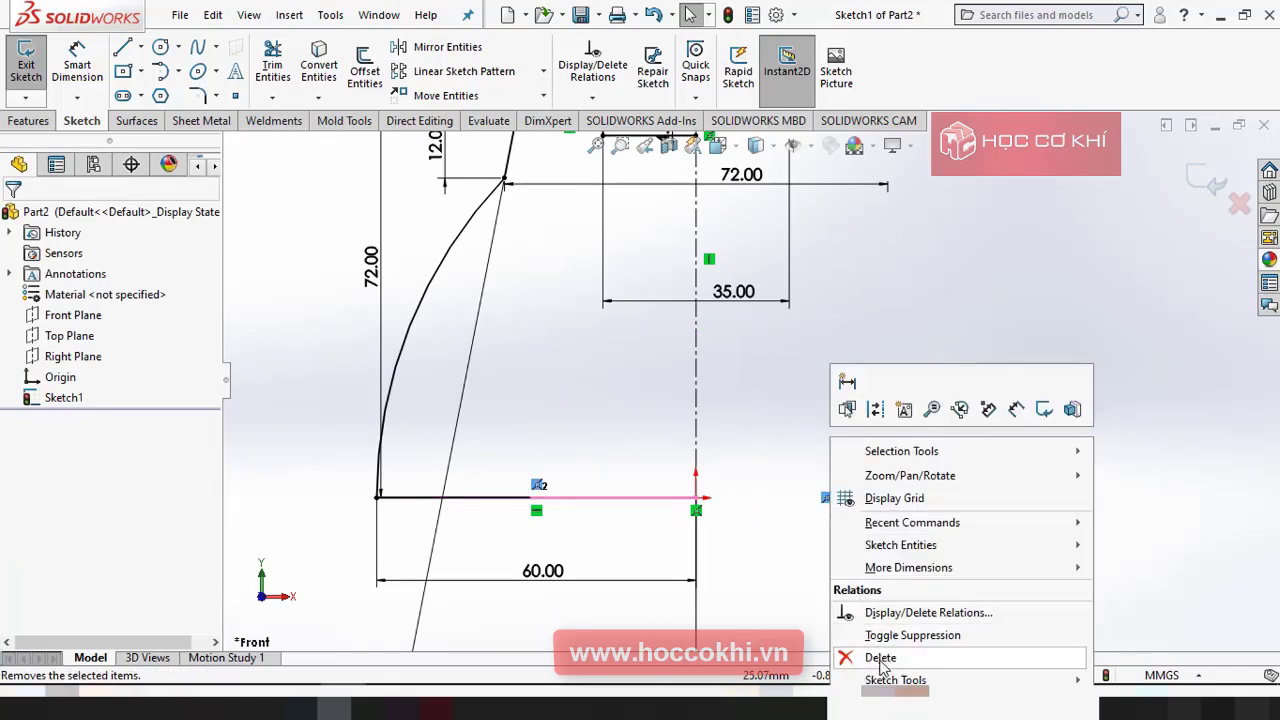
click(882, 658)
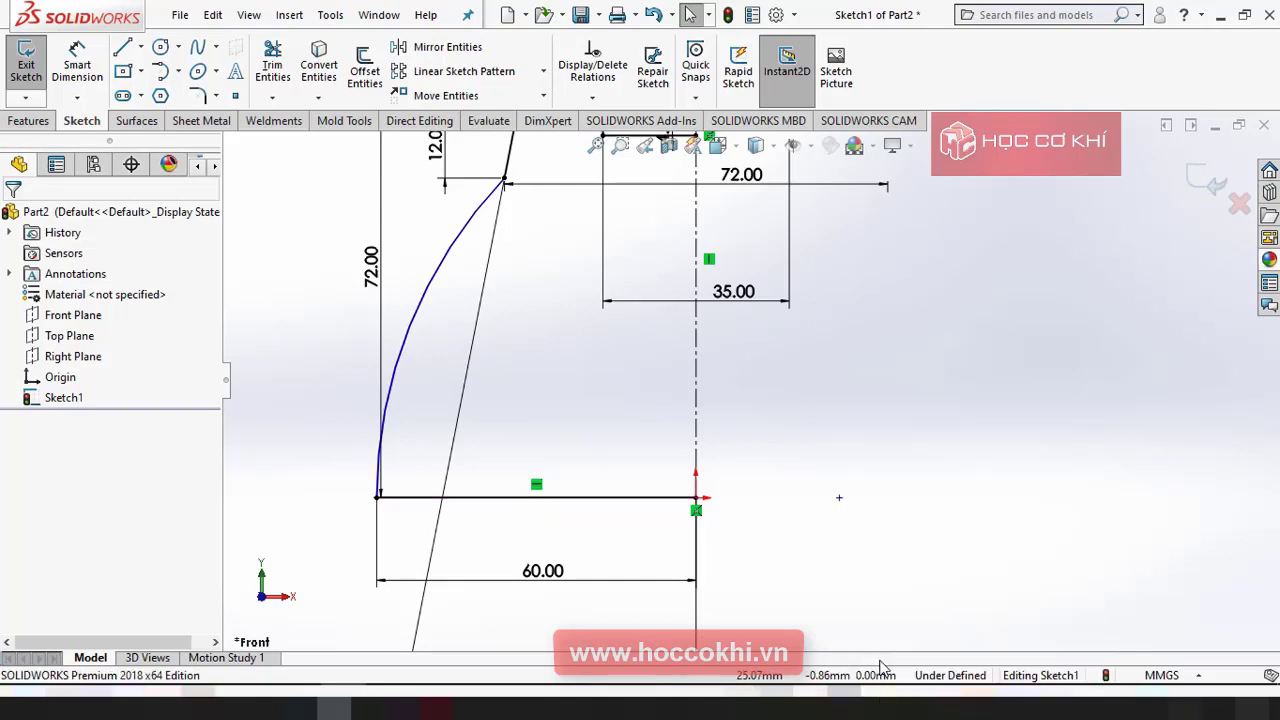
scroll(748, 380, up, 1)
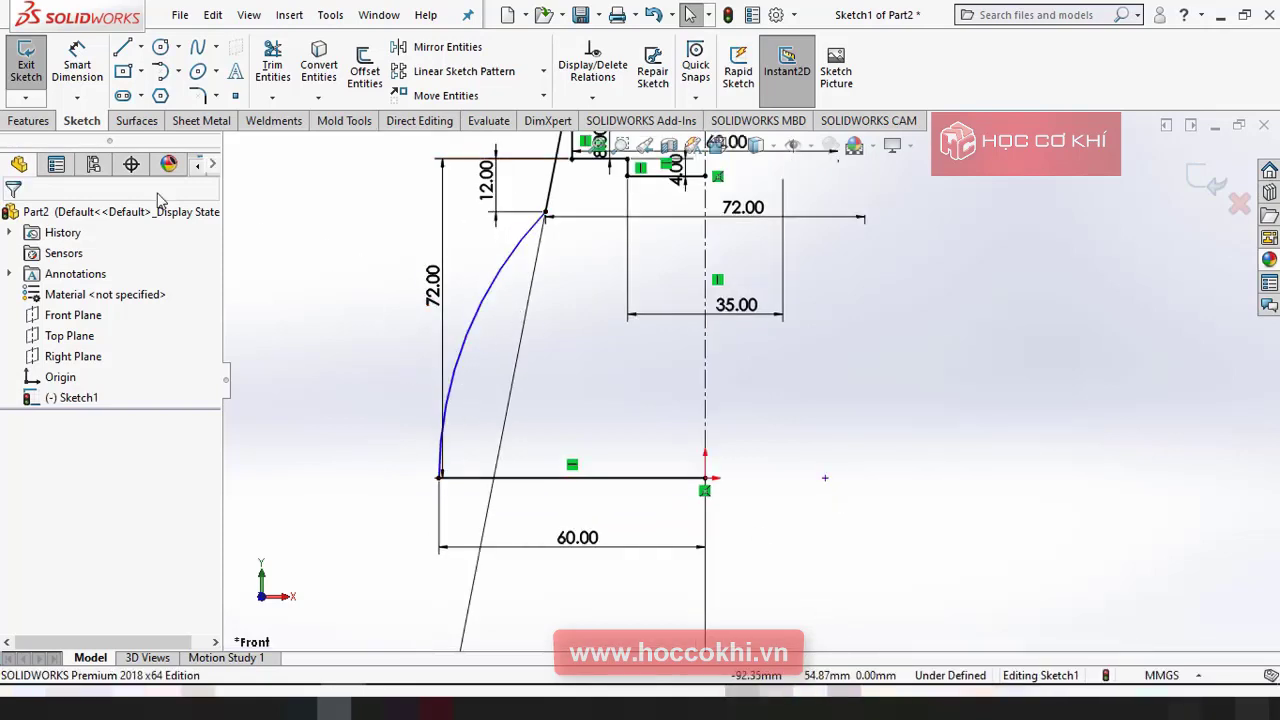
Dimension the arc's radius to R120.00.
key(alt+Tab)
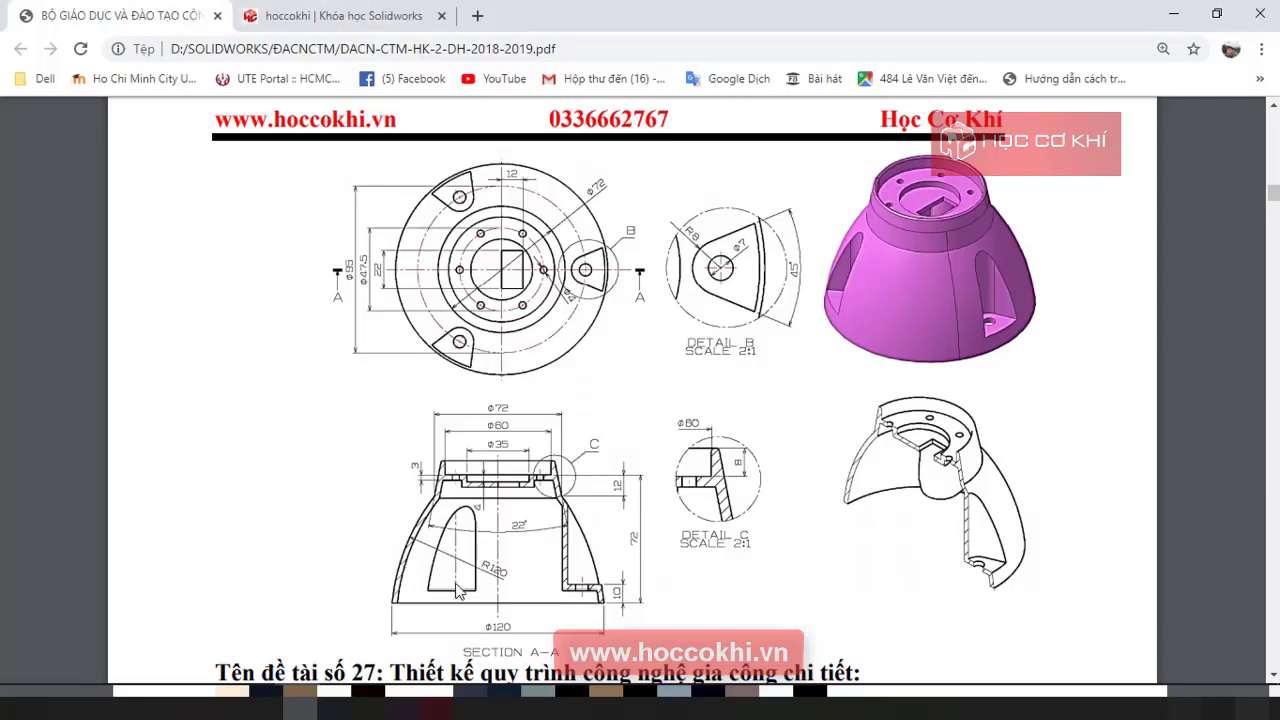
key(alt+Tab)
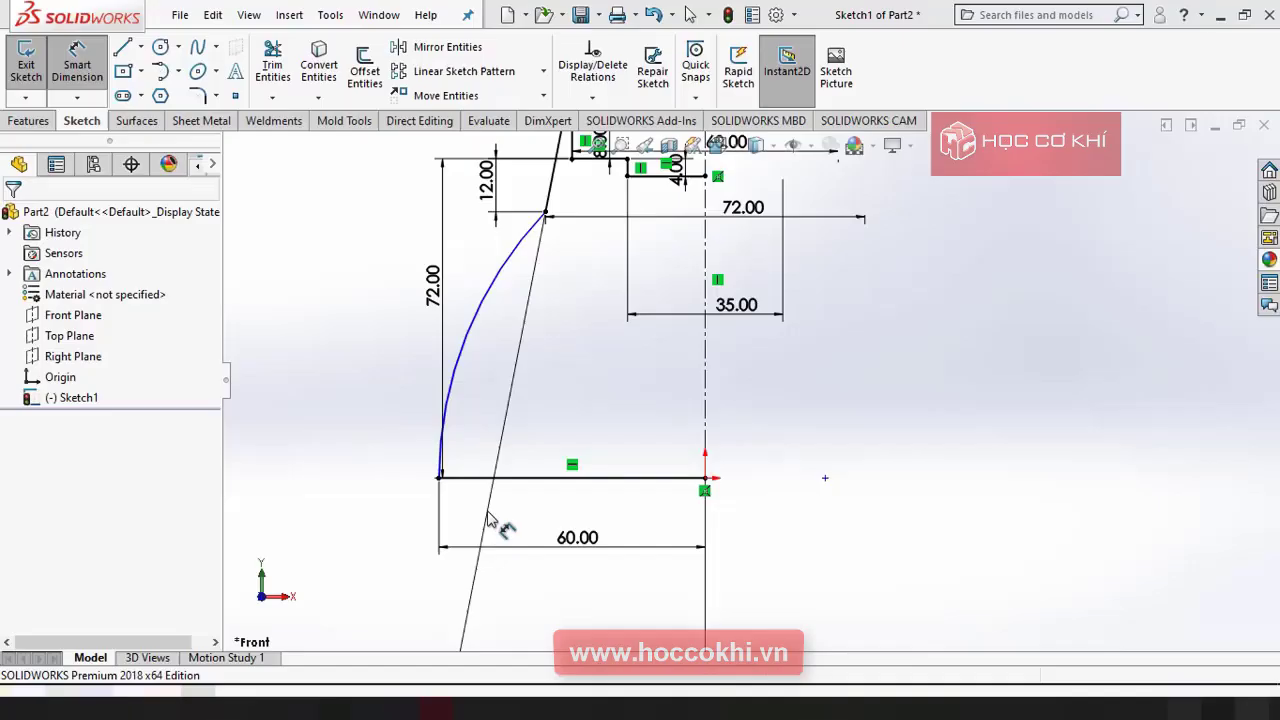
click(474, 360)
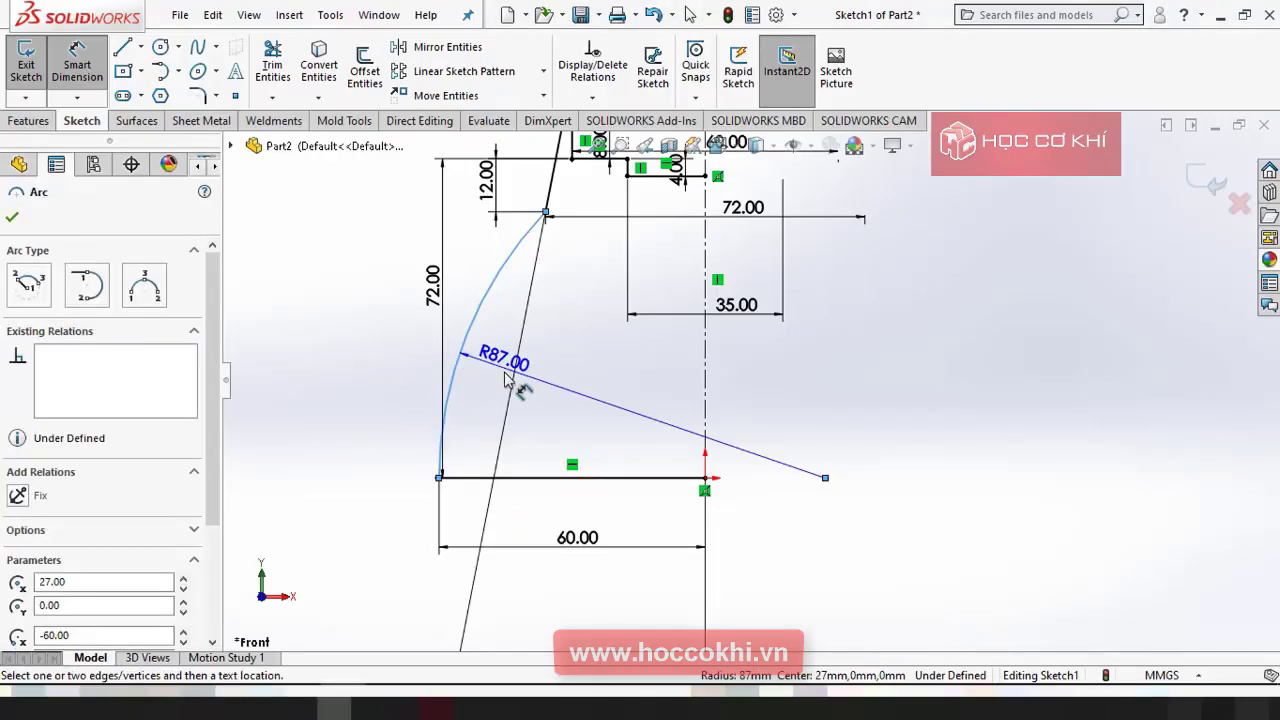
click(563, 389)
key(Return)
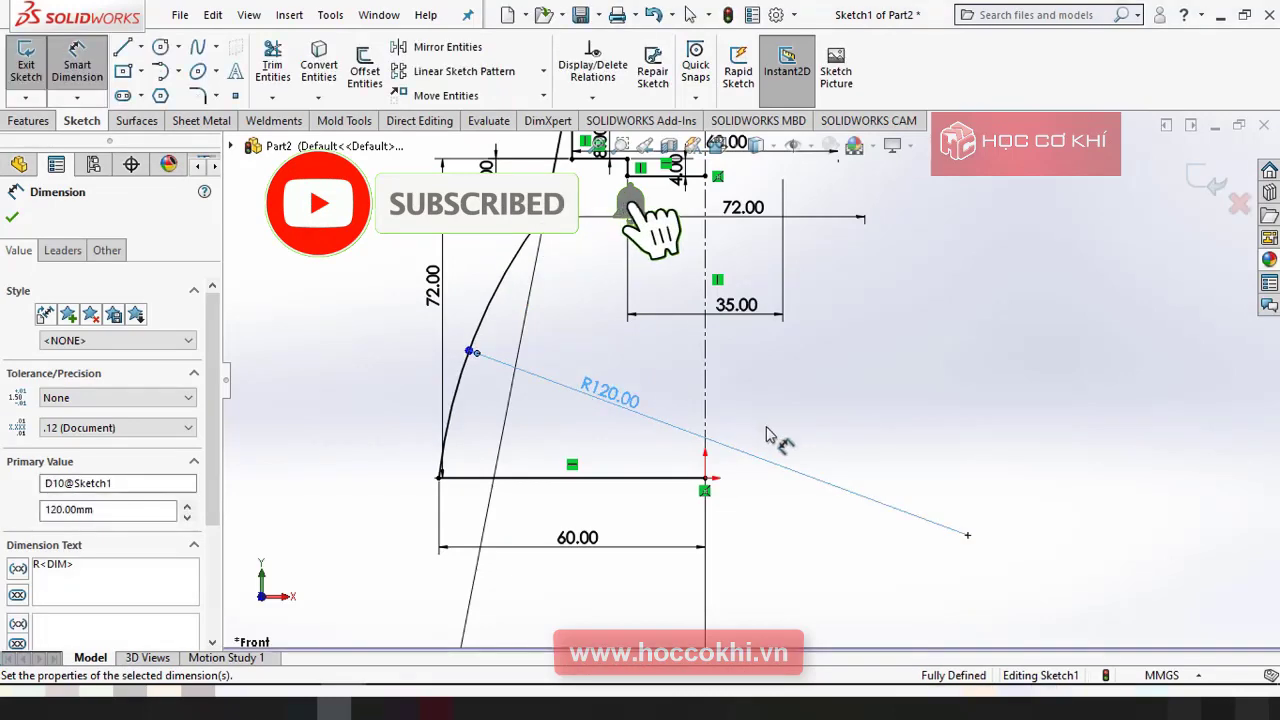
click(790, 500)
scroll(770, 520, up, 2)
click(700, 284)
scroll(689, 259, down, 1)
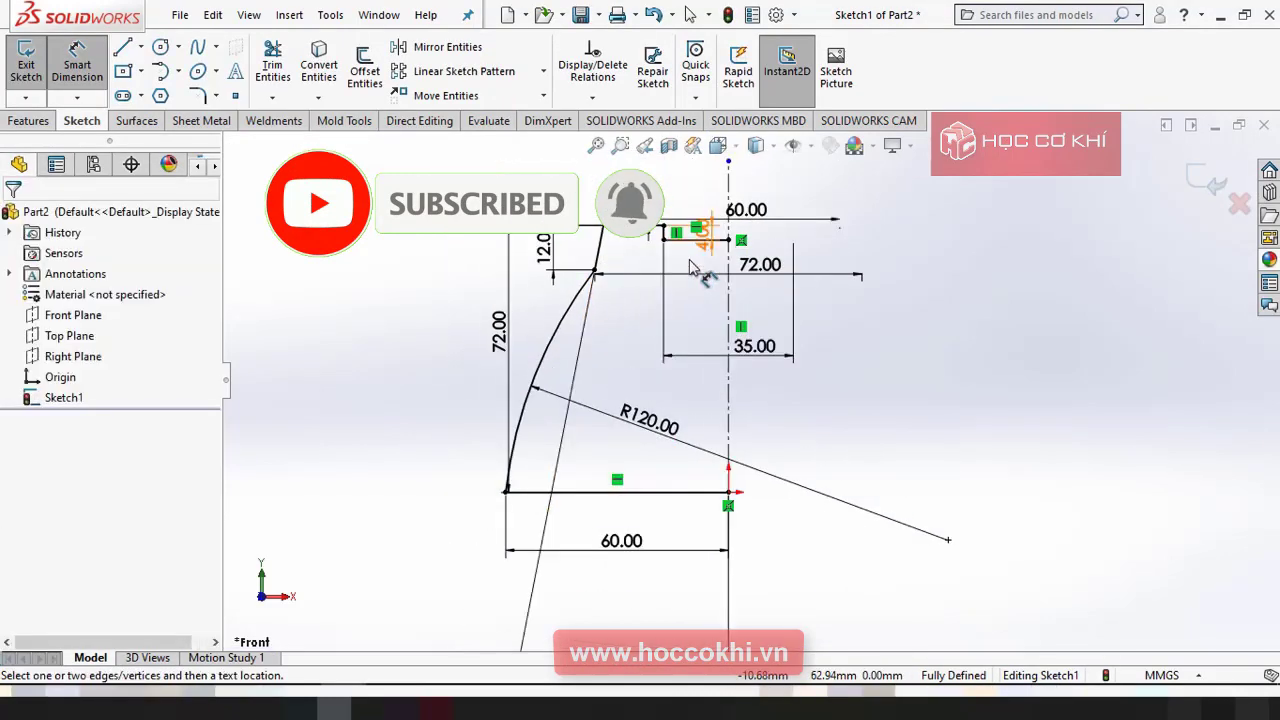
click(28, 120)
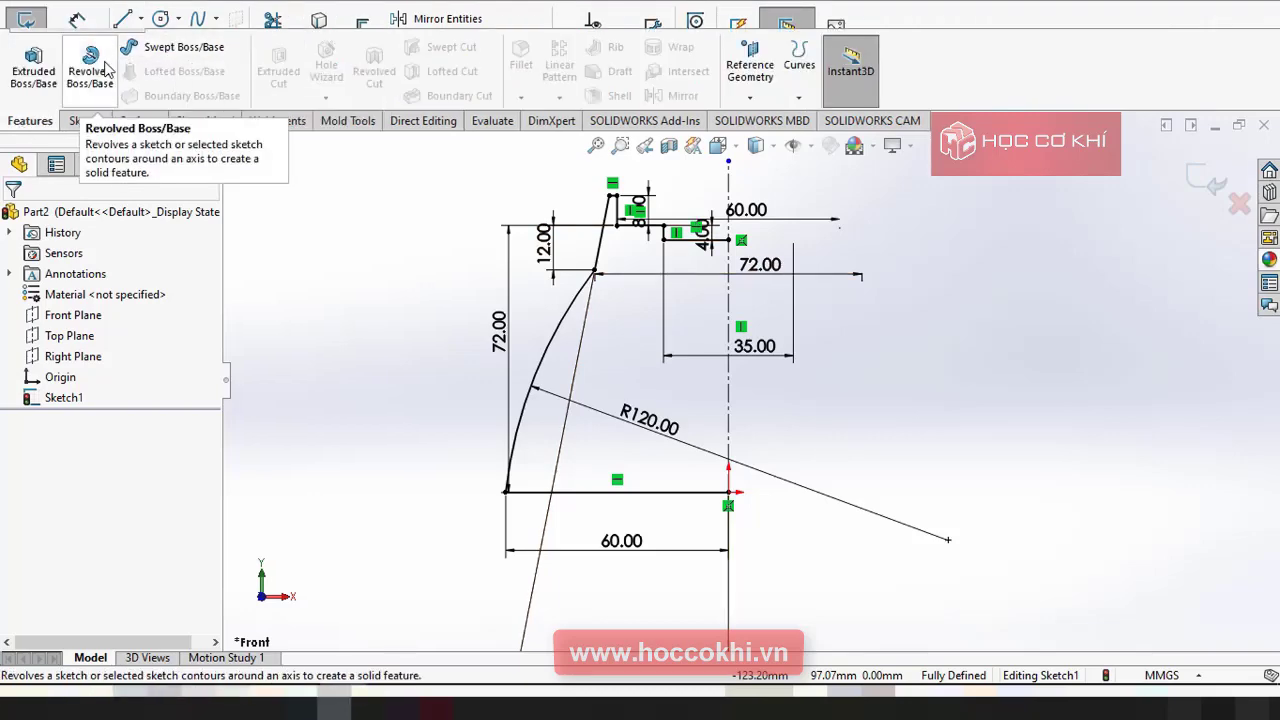
click(107, 68)
click(686, 359)
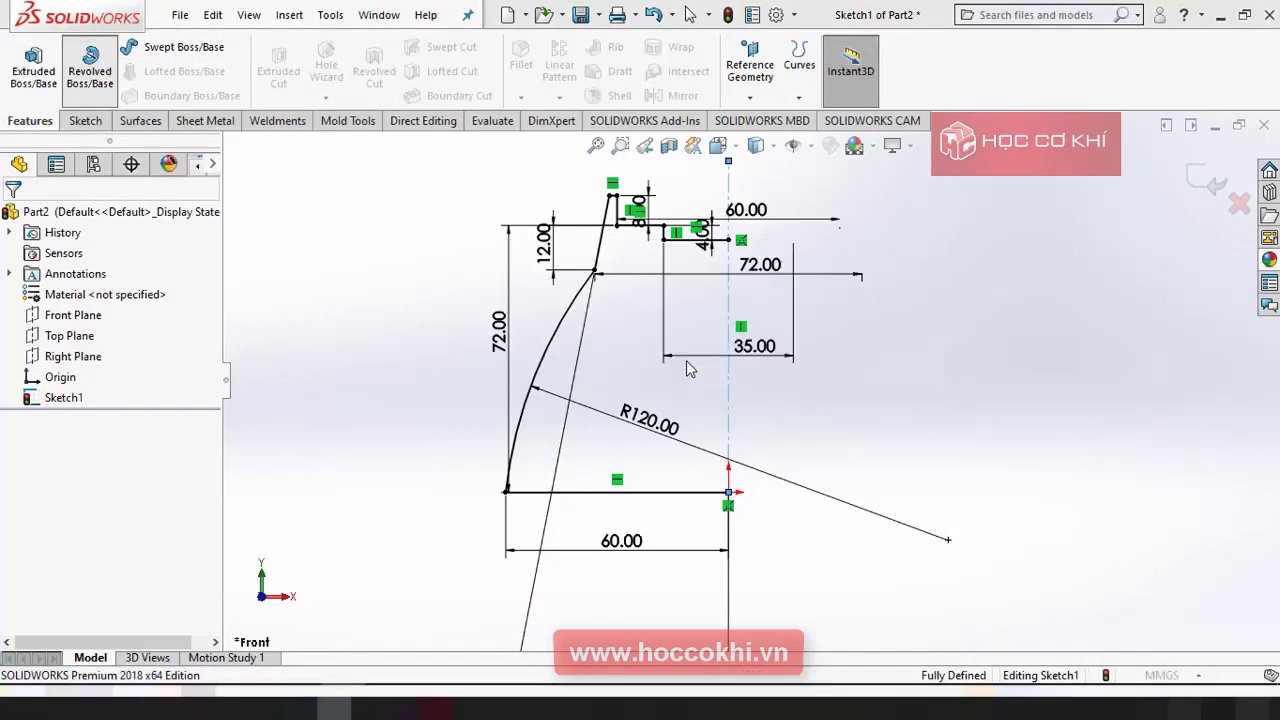
click(12, 218)
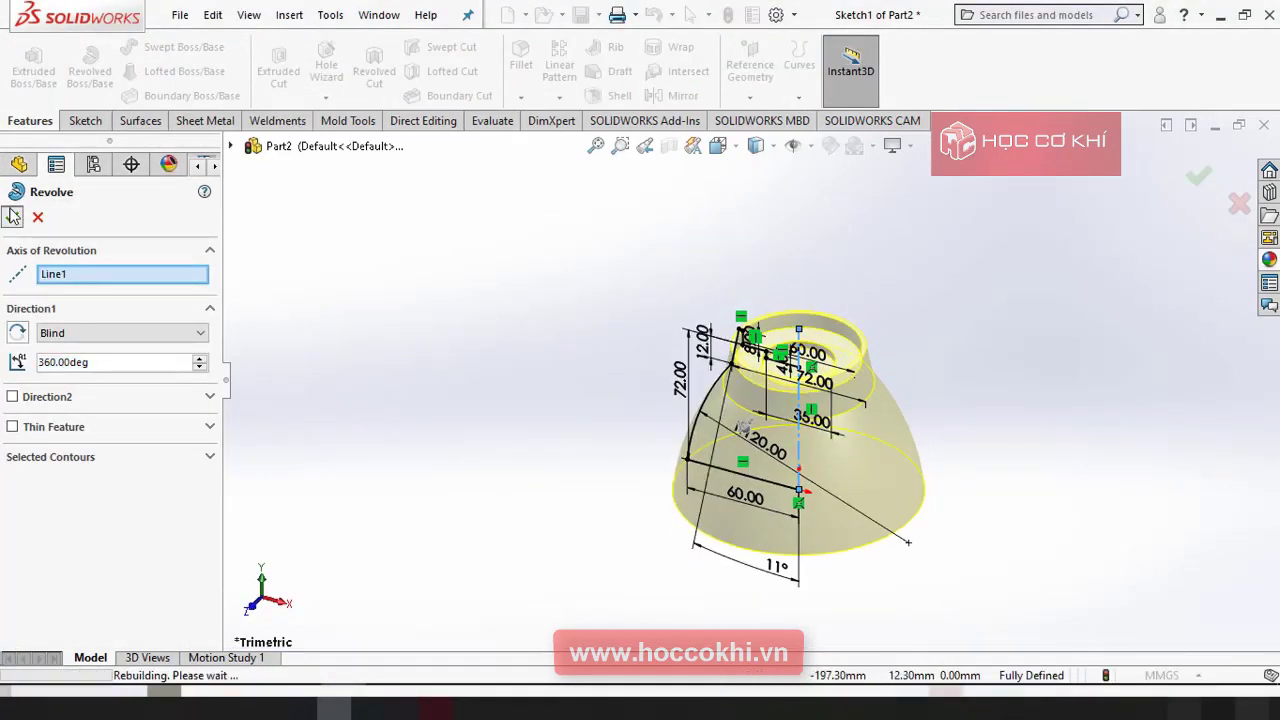
middle_drag(596, 501, 797, 403)
middle_drag(611, 346, 652, 465)
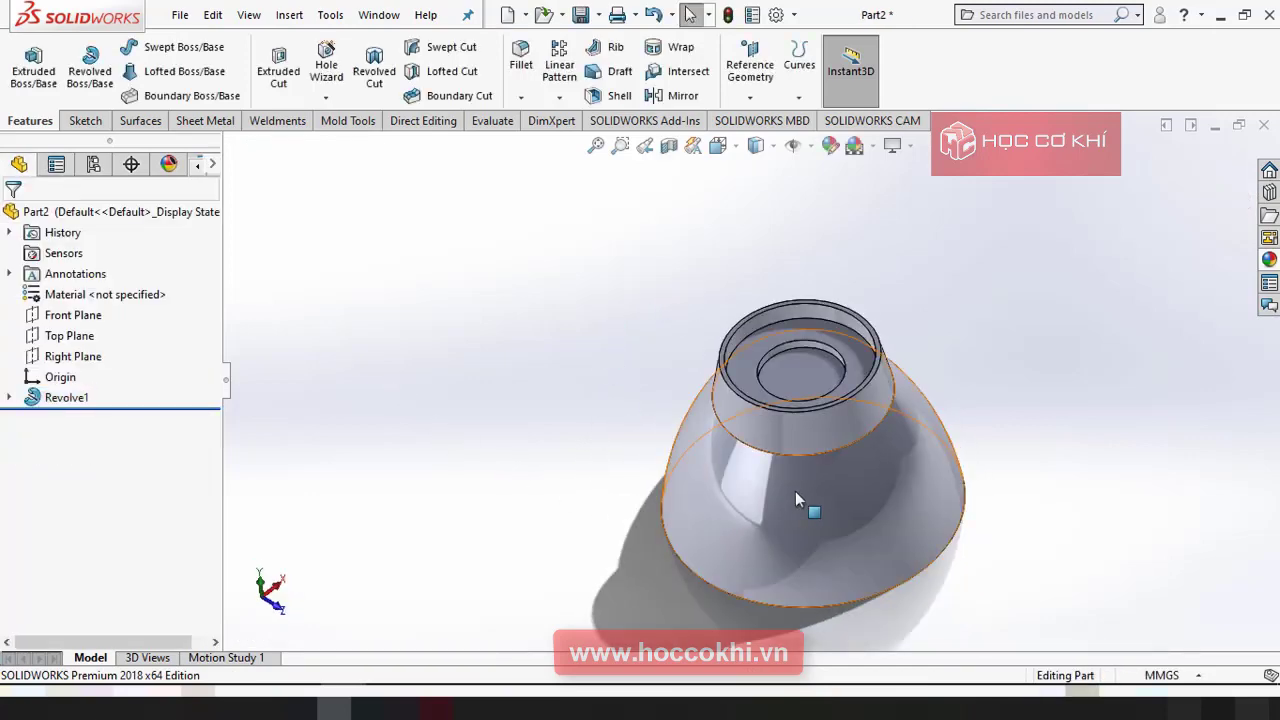
middle_drag(795, 491, 843, 550)
scroll(843, 550, up, 3)
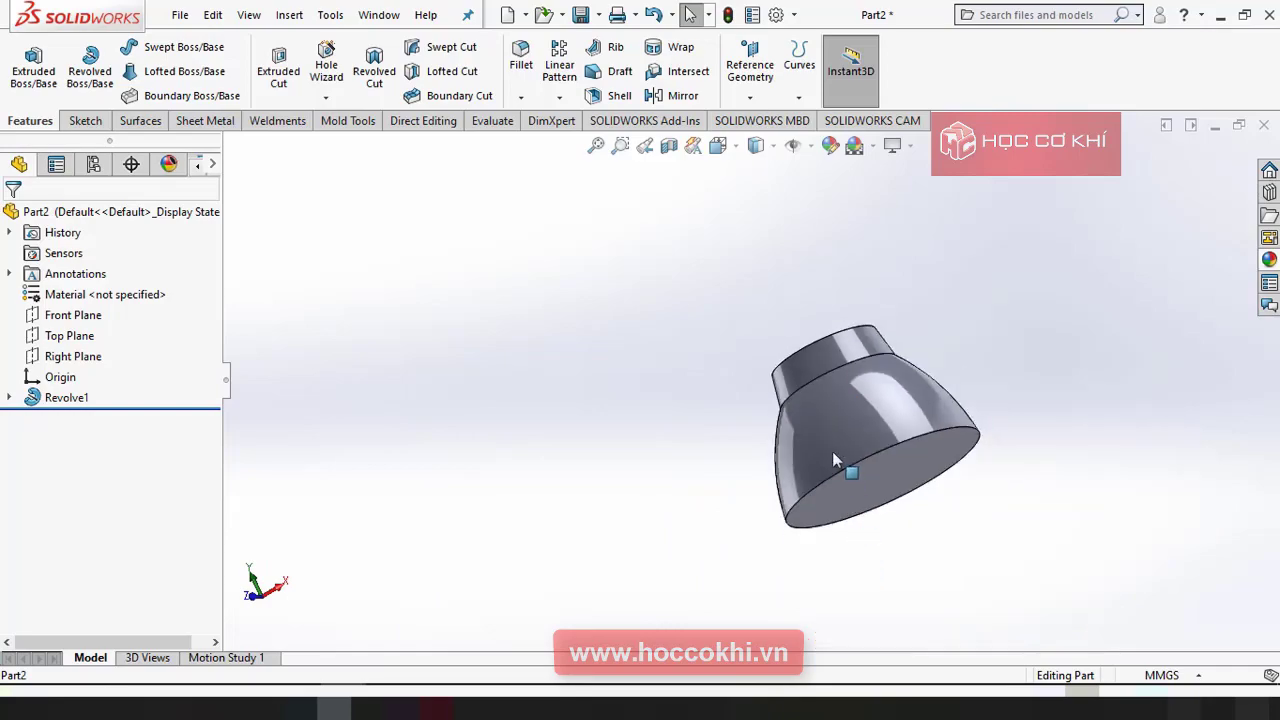
middle_drag(832, 451, 835, 480)
key(alt+Tab)
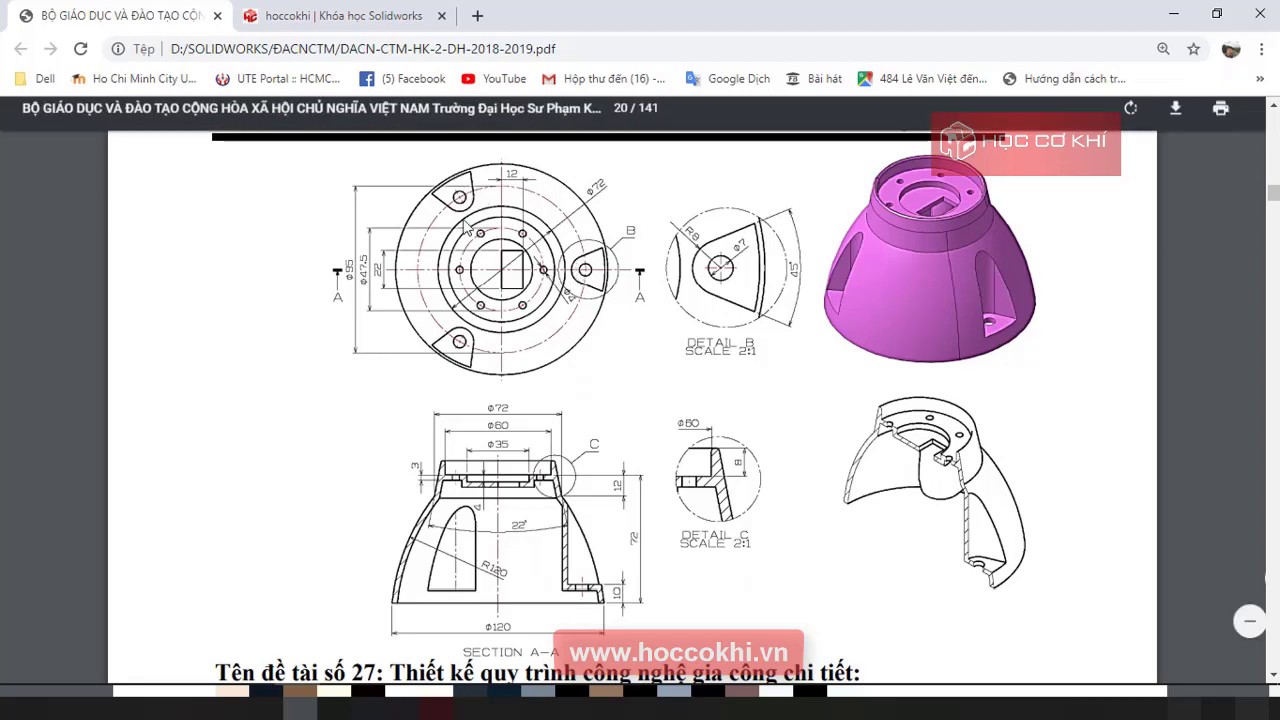
key(alt+Tab)
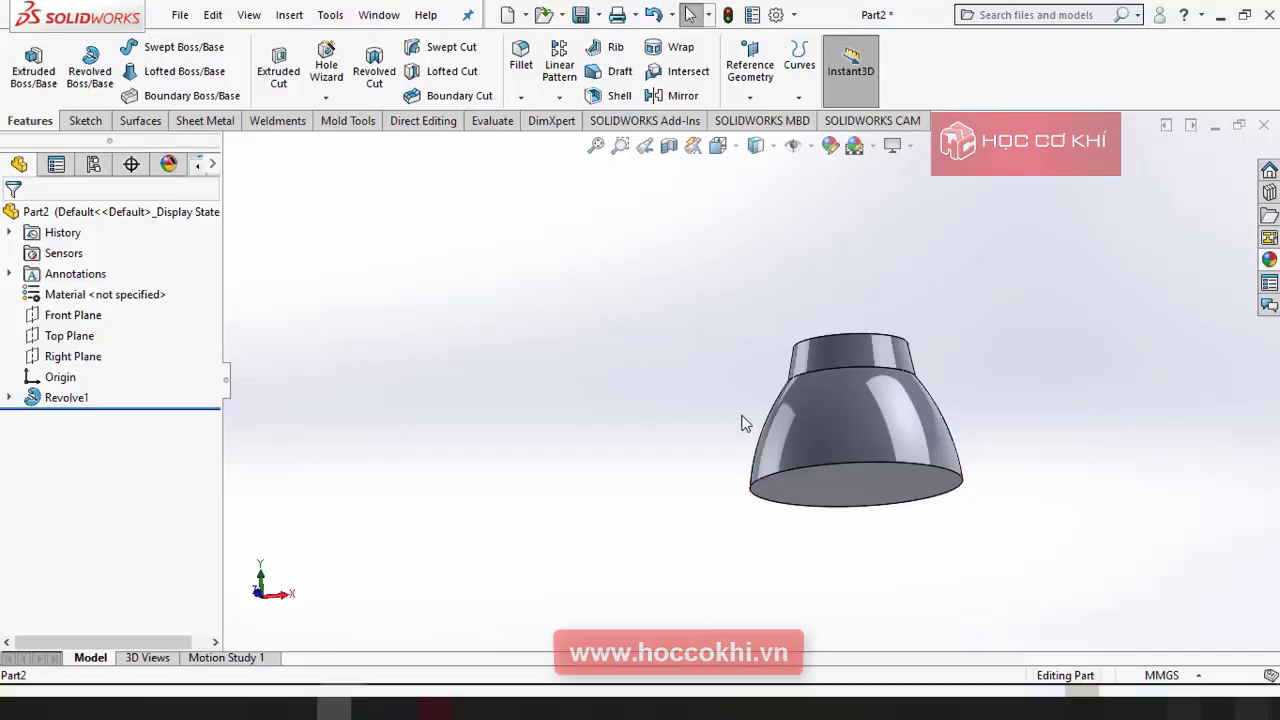
Start a sketch on the Top Plane and draw a centerline from the origin to the outer edge.
click(70, 336)
click(100, 316)
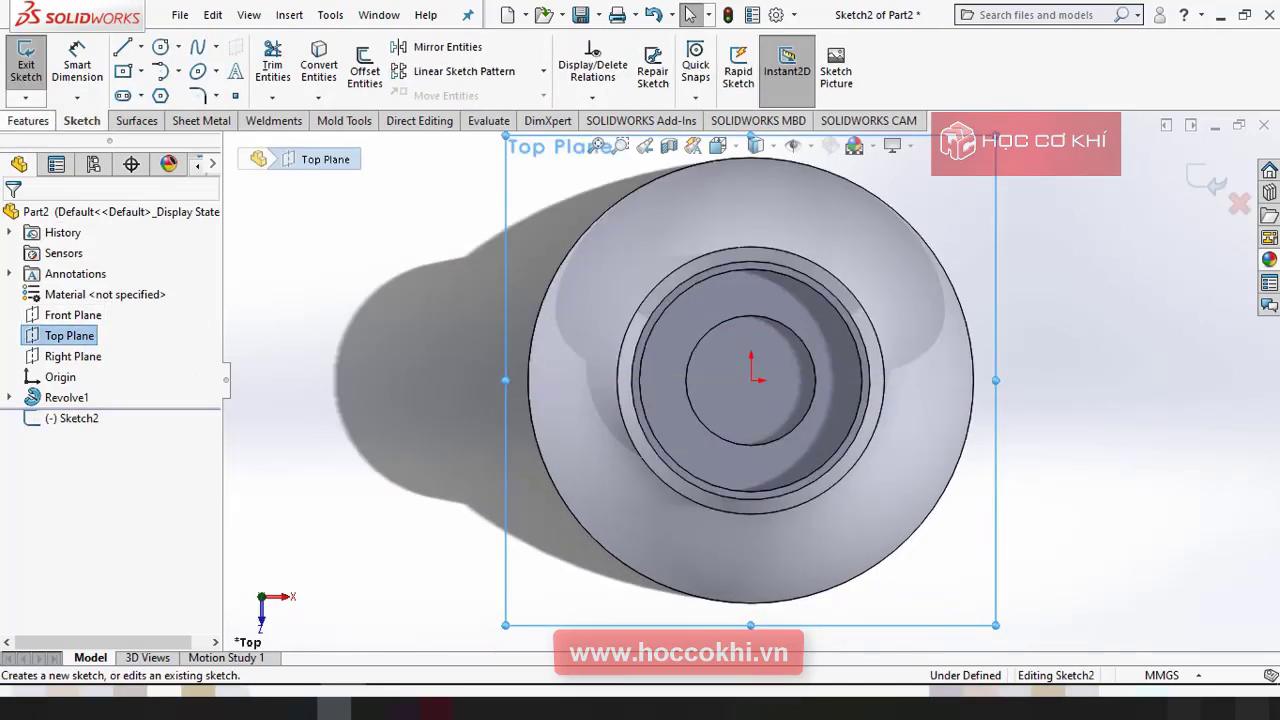
click(142, 48)
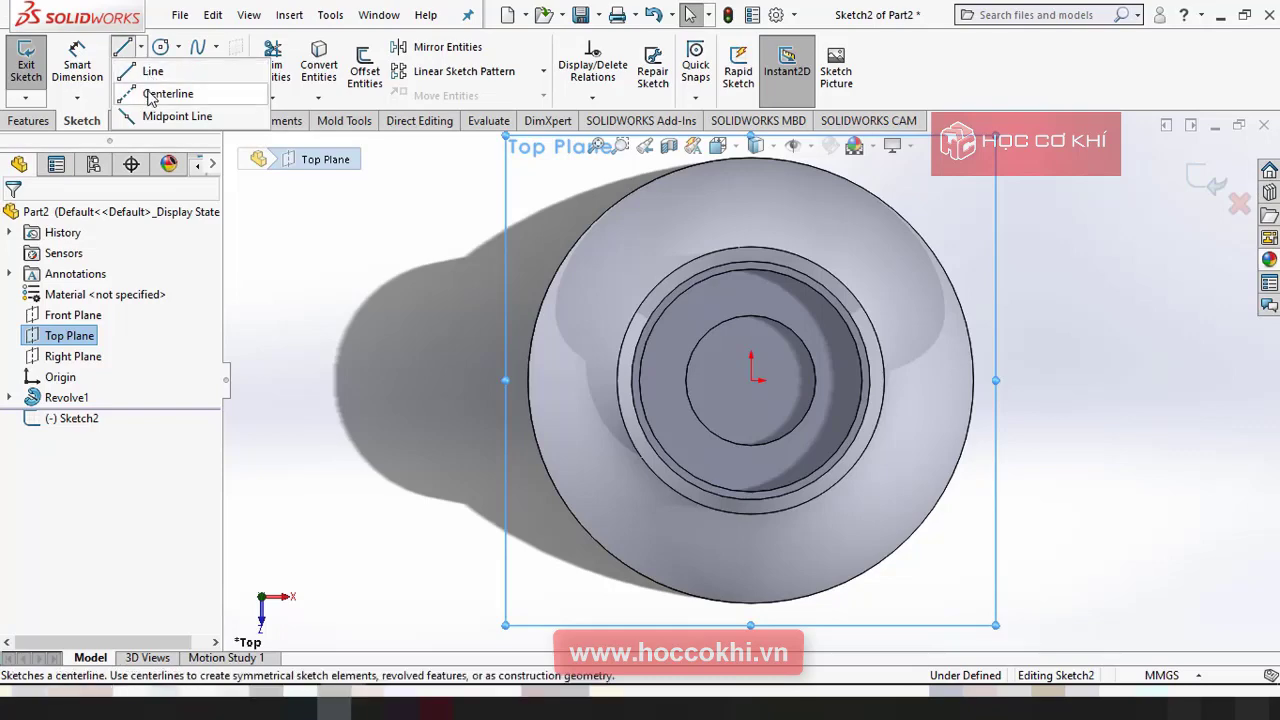
click(165, 91)
click(751, 380)
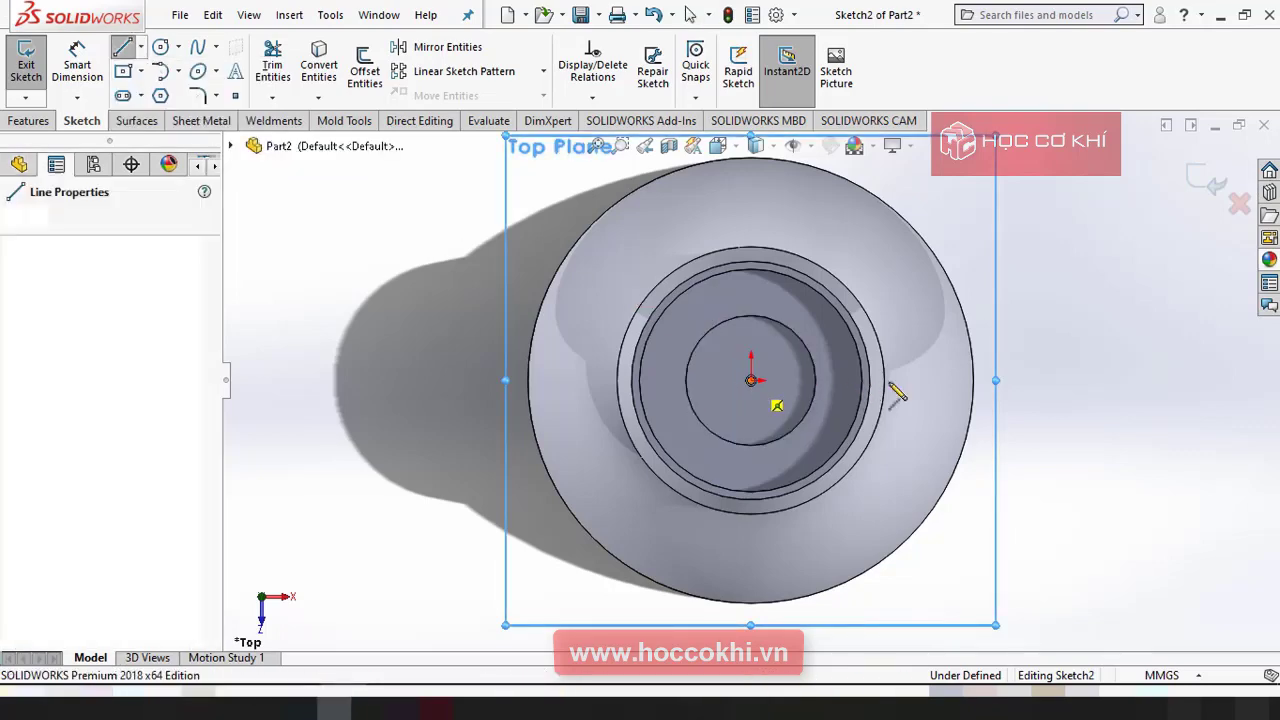
click(975, 380)
key(Escape)
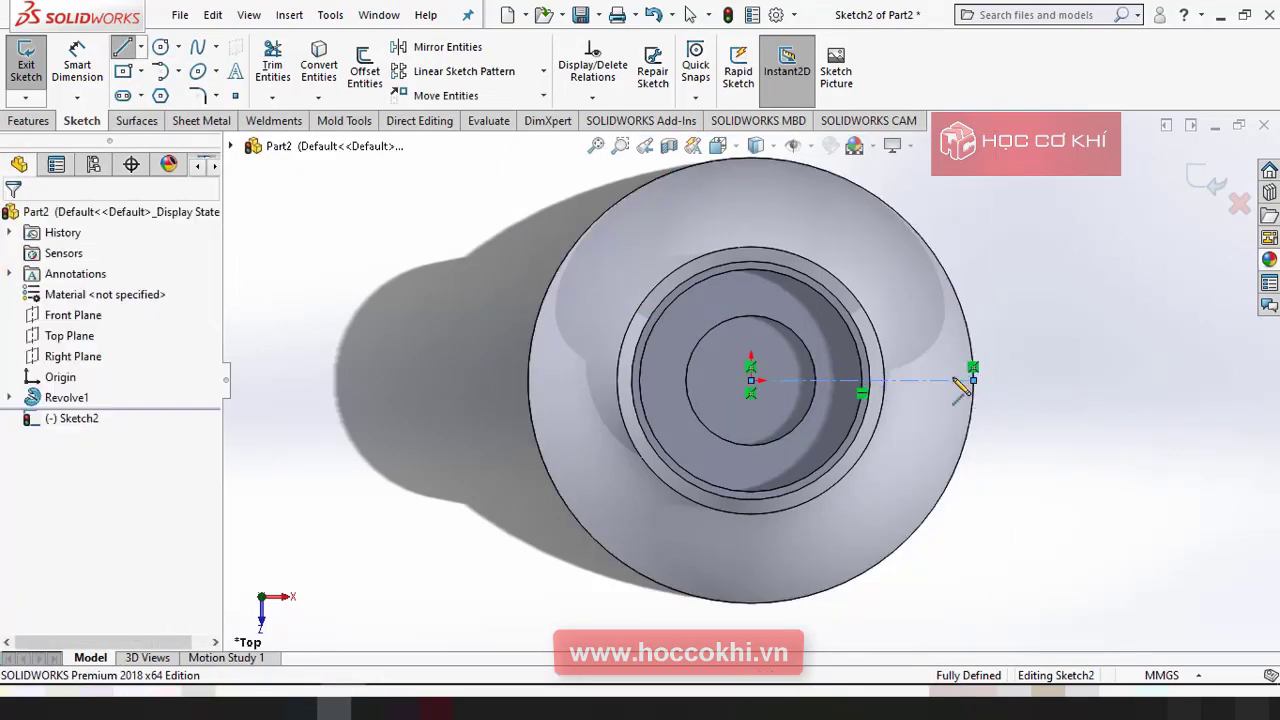
scroll(870, 298, down, 2)
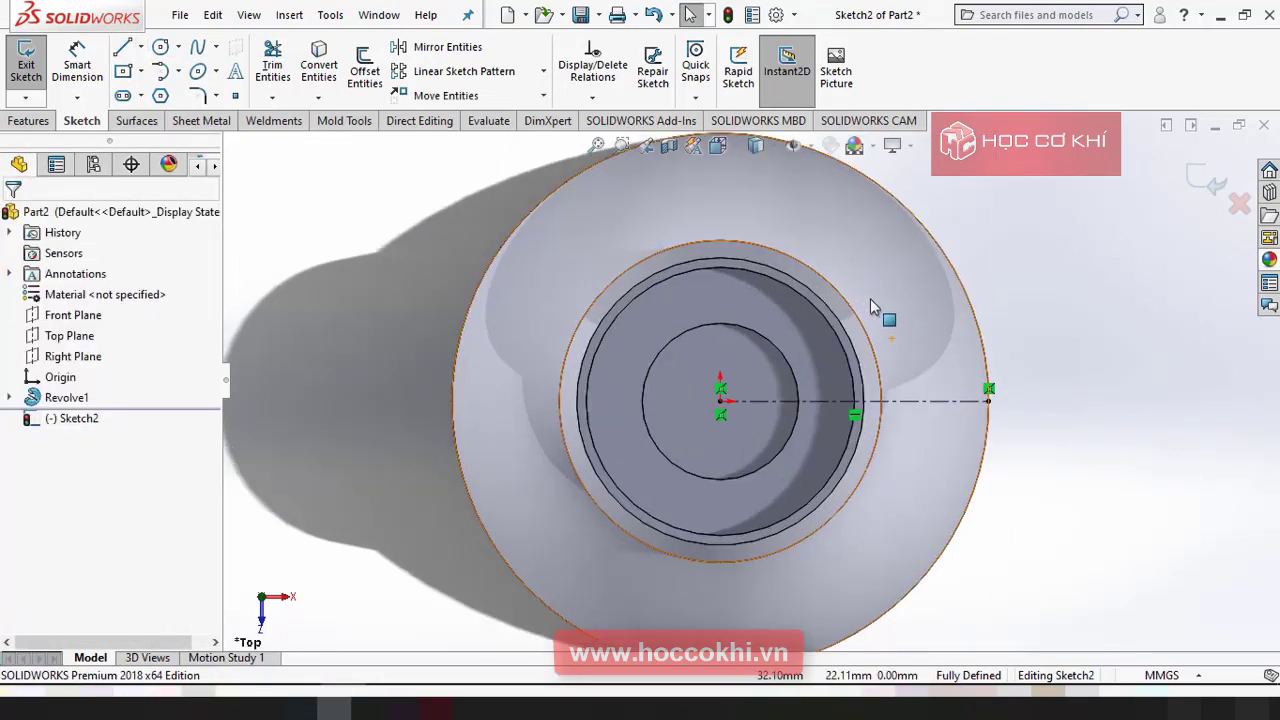
Draw a construction circle centred on the origin, reaching toward the rim.
click(160, 49)
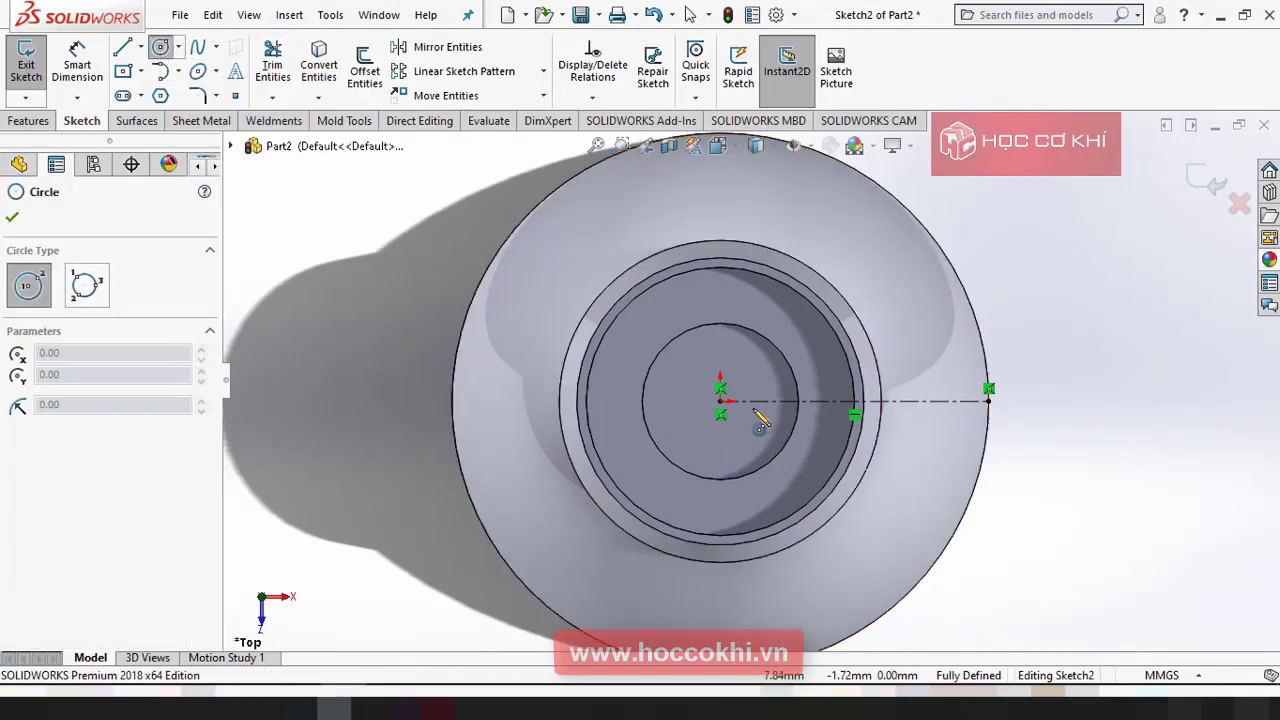
click(720, 400)
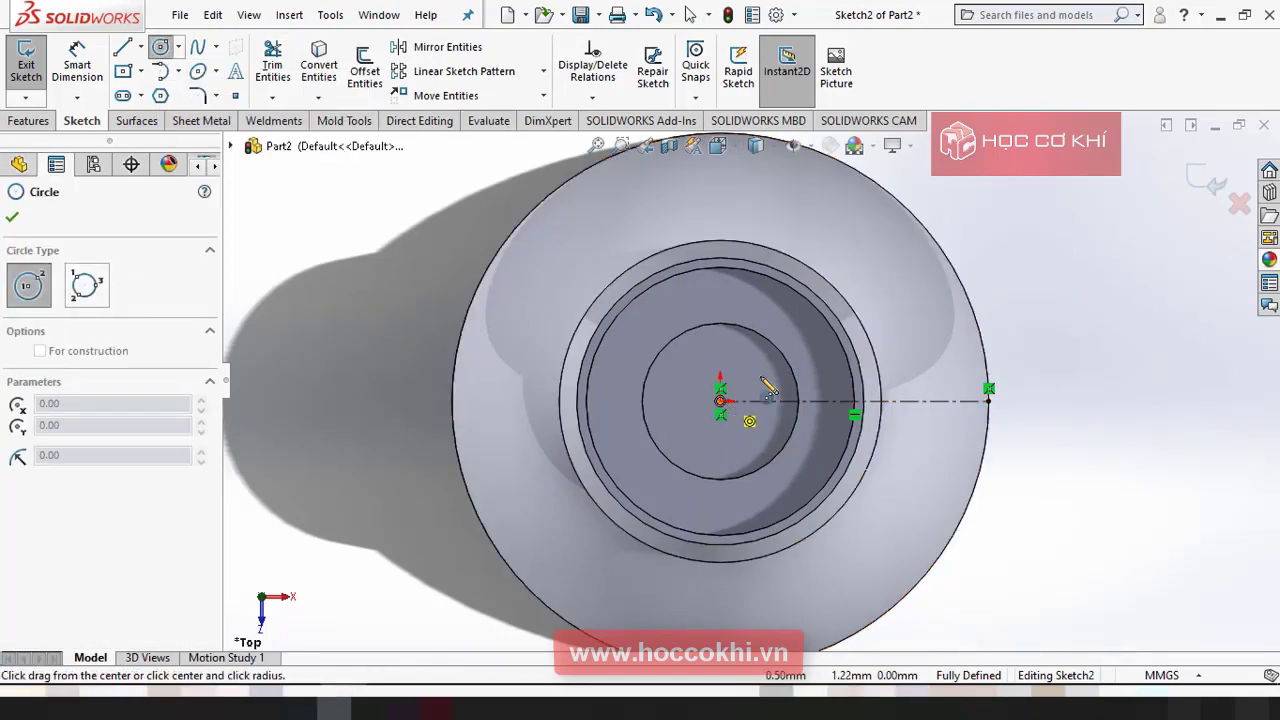
click(933, 308)
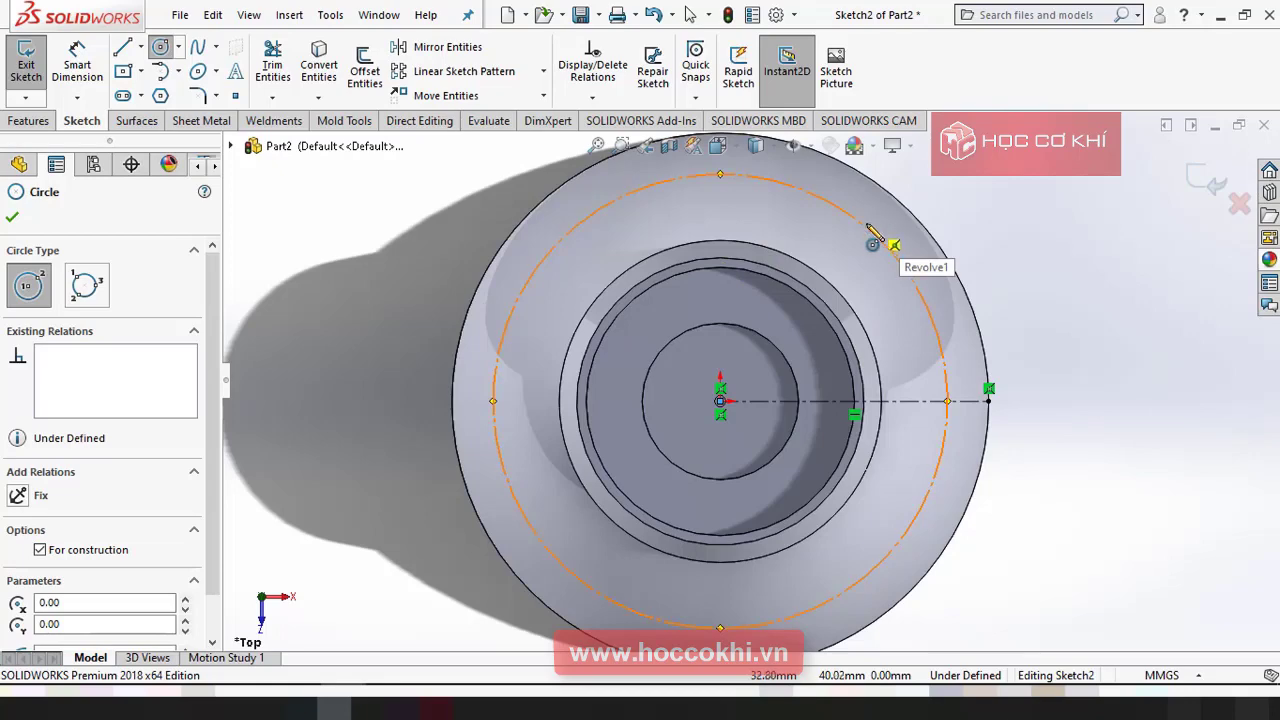
click(12, 218)
scroll(499, 342, up, 2)
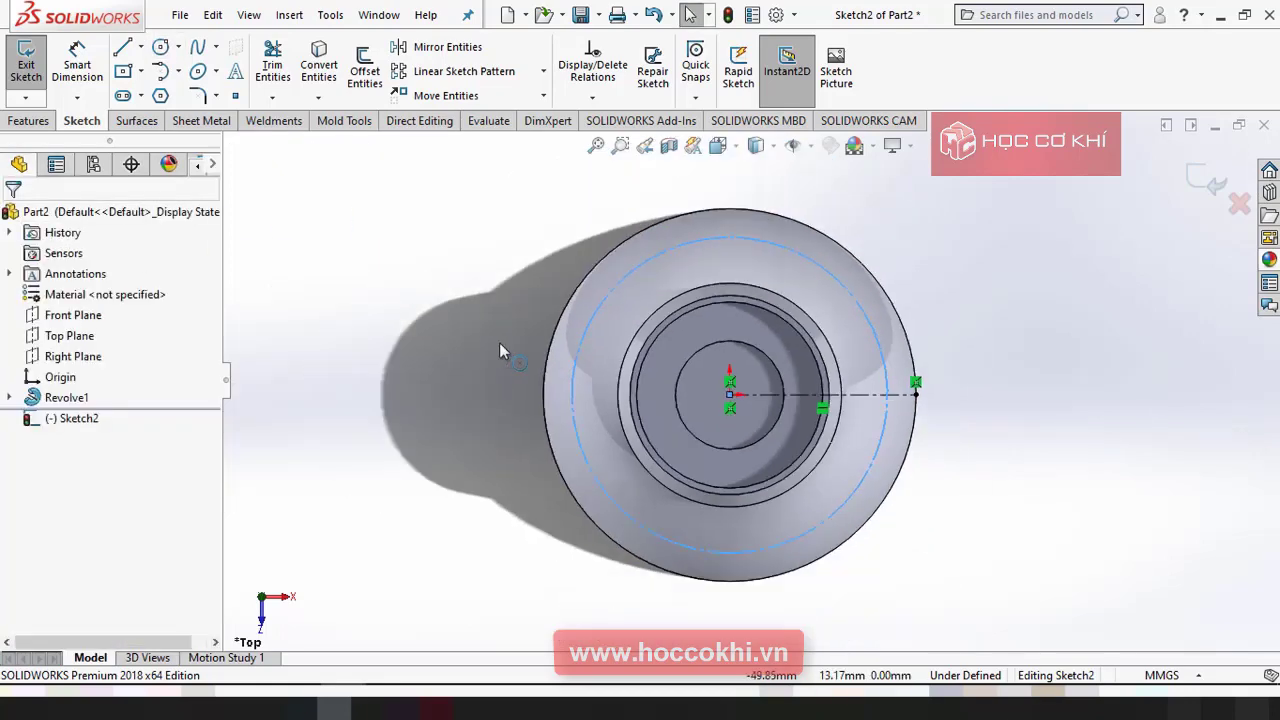
scroll(905, 280, down, 3)
scroll(905, 280, up, 2)
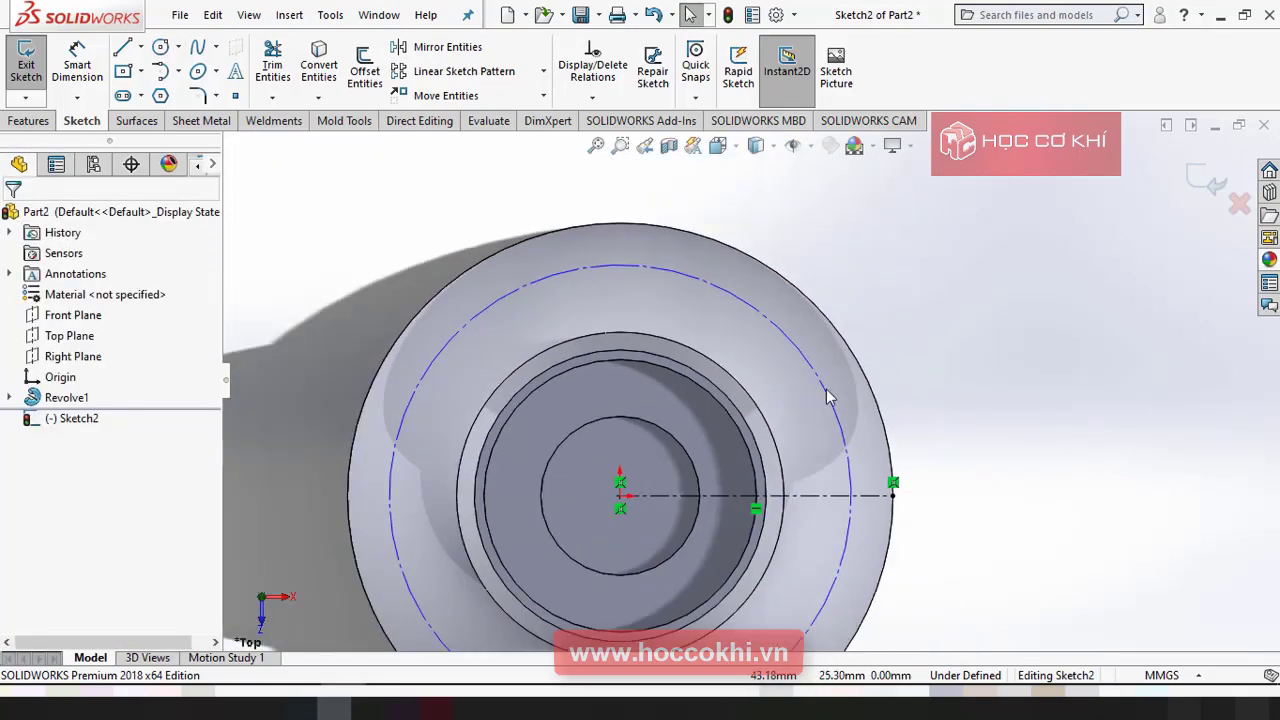
key(alt+Tab)
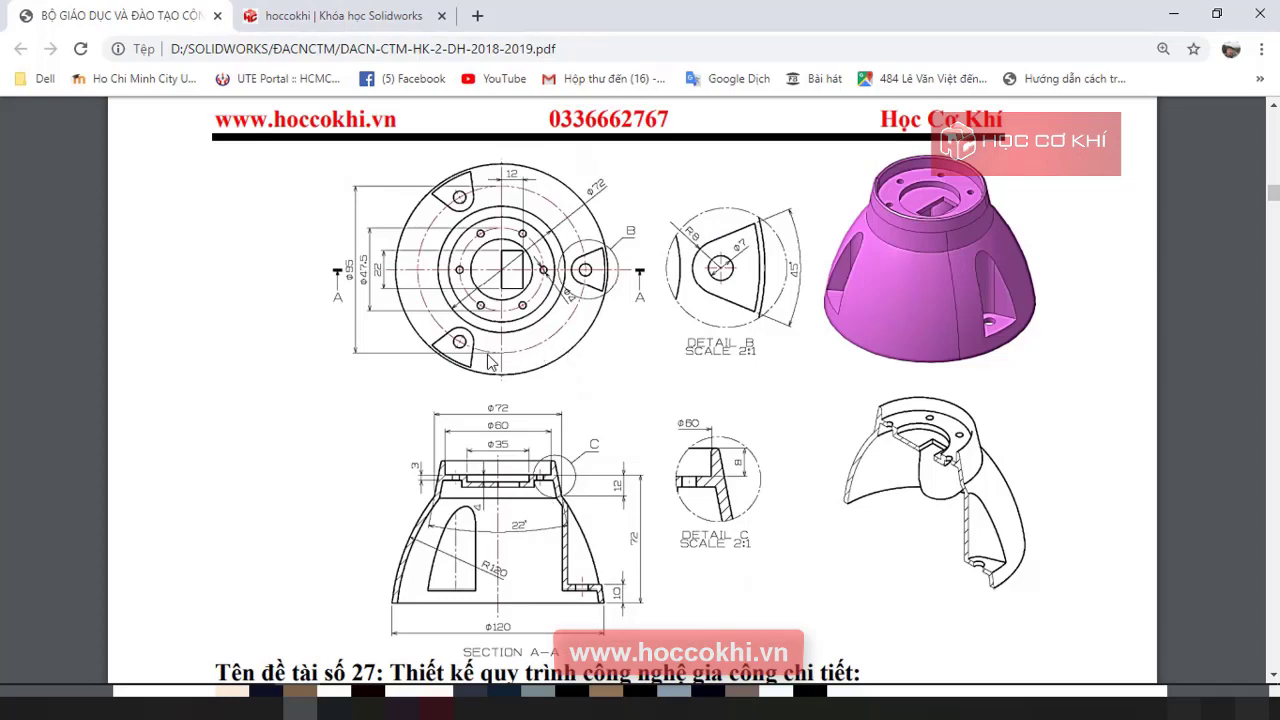
key(alt+Tab)
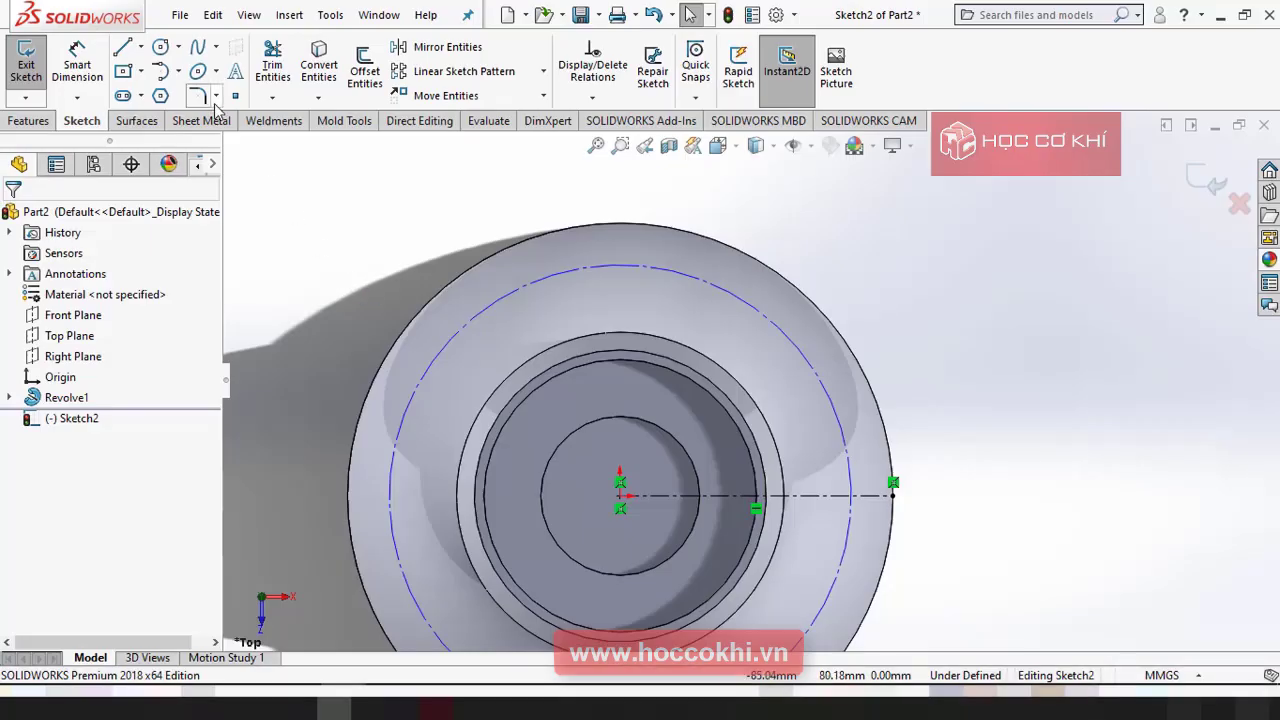
Give the construction circle a Ø95 mm diameter dimension.
click(77, 65)
click(831, 386)
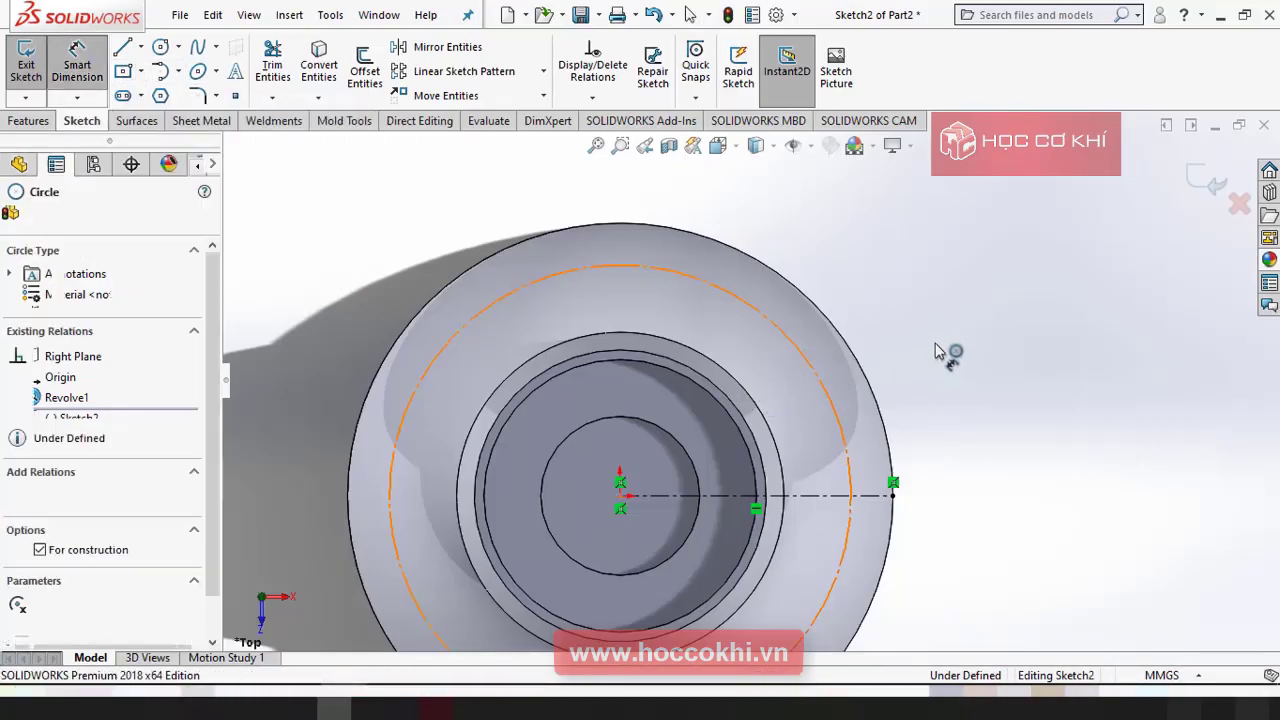
click(960, 343)
text(95)
key(Return)
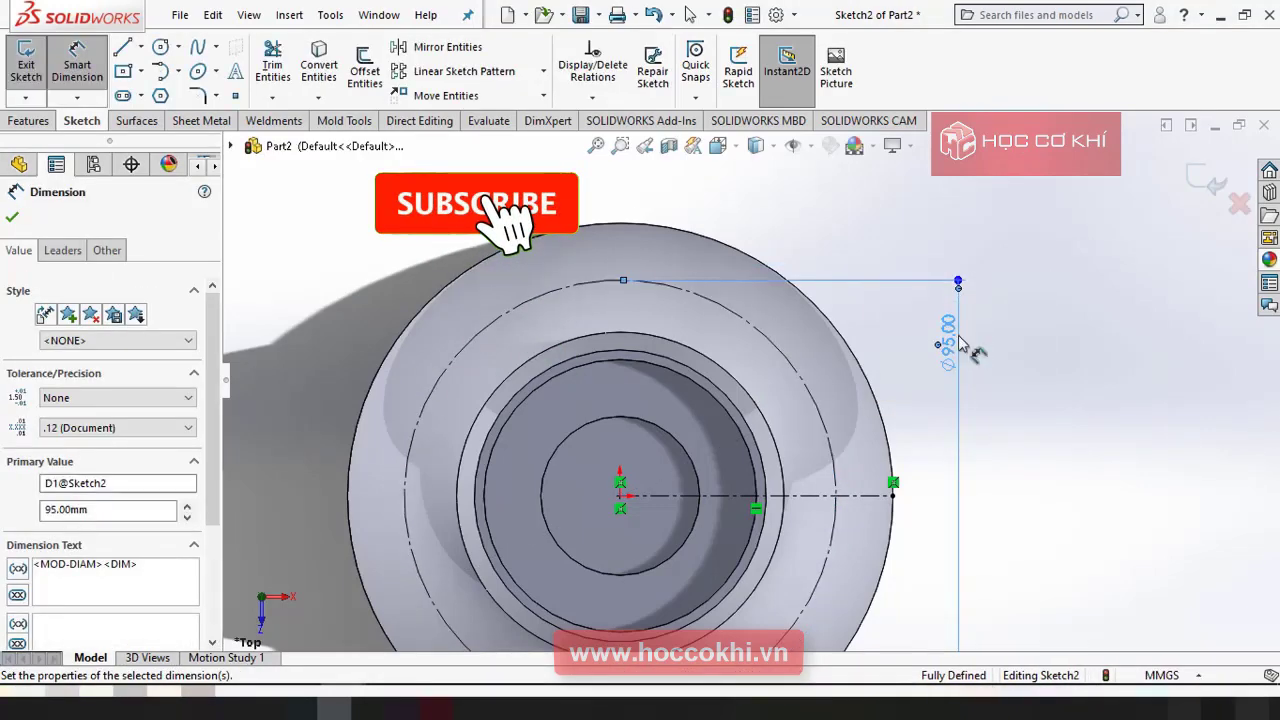
scroll(815, 490, up, 2)
key(alt+Tab)
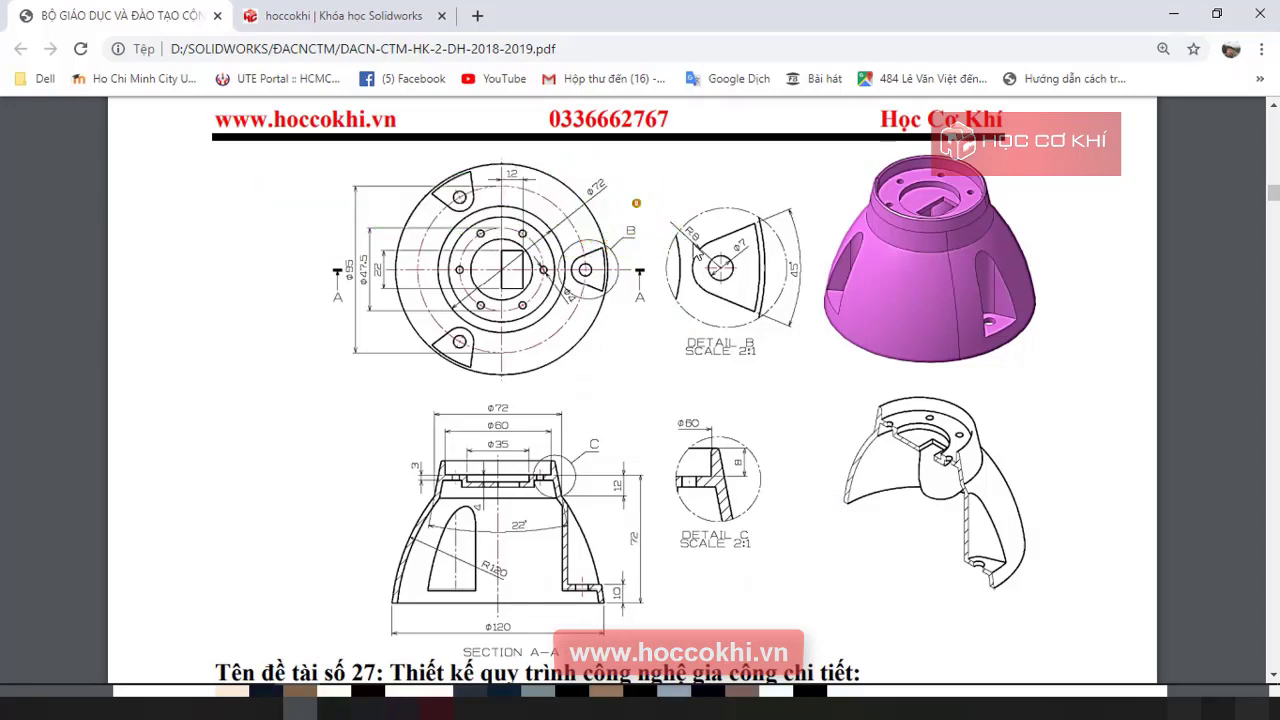
key(alt+Tab)
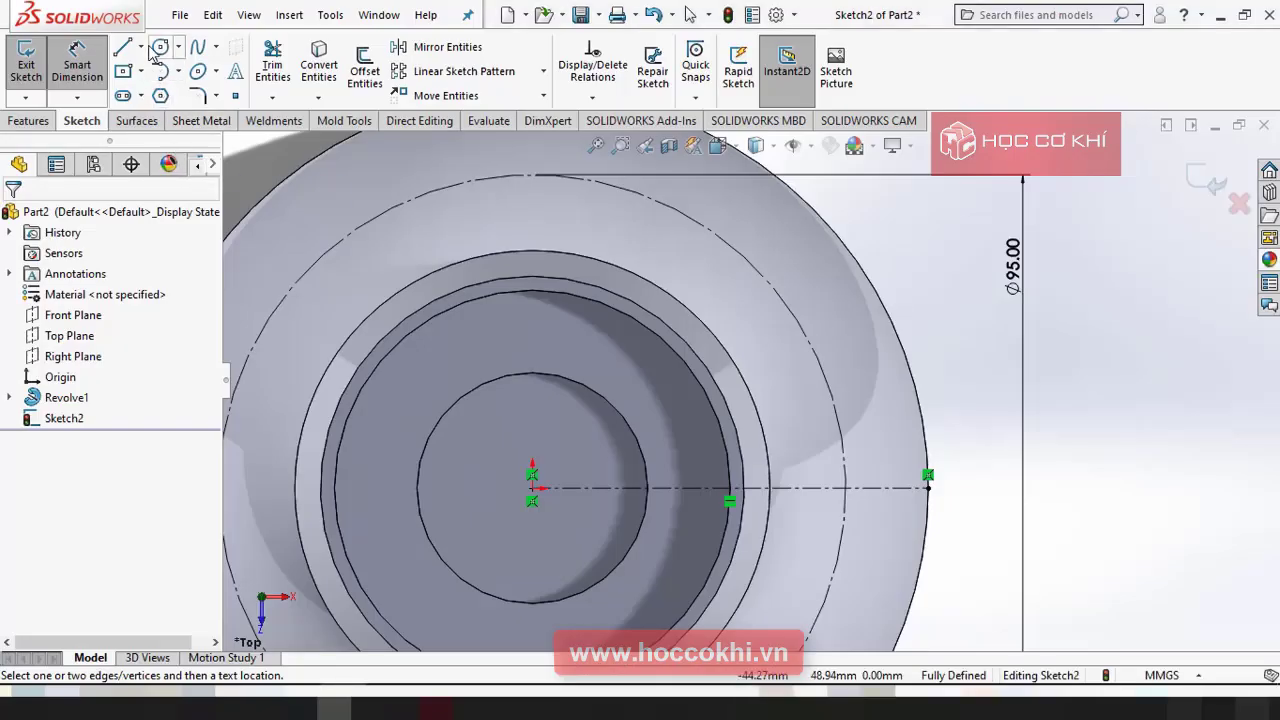
Draw a small circle on the centerline and dimension it to Ø8 mm.
click(158, 47)
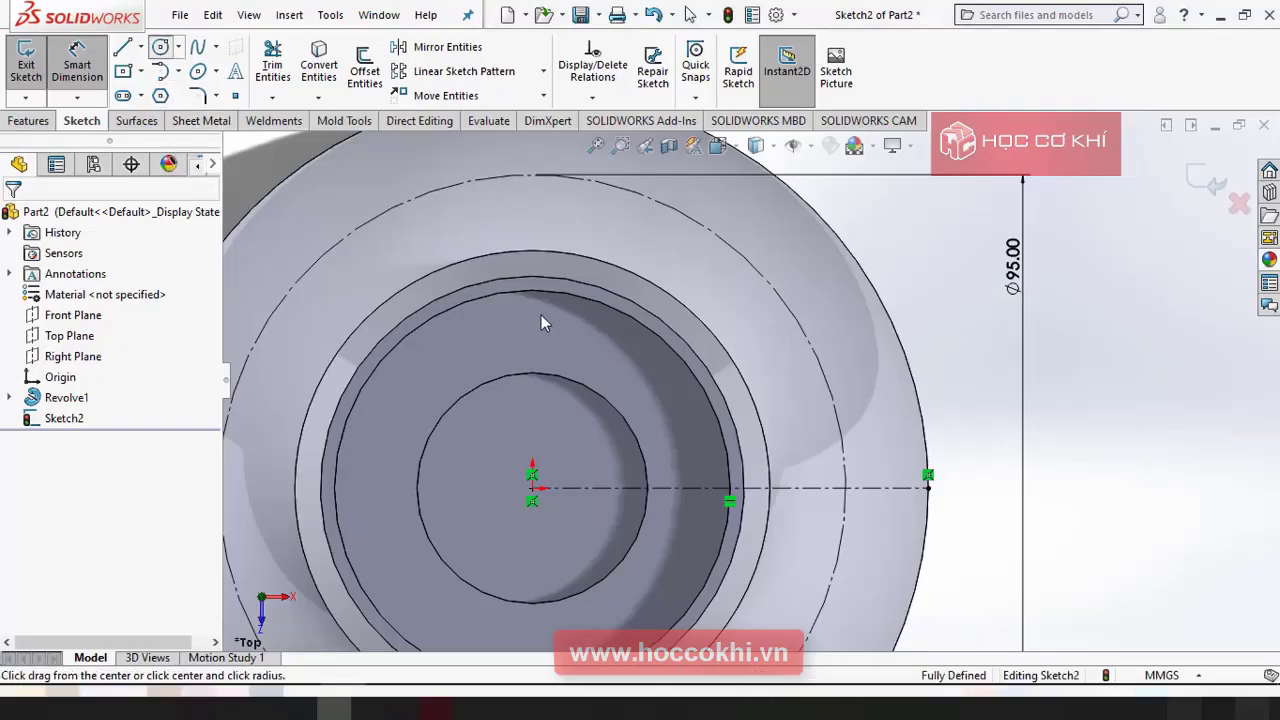
click(845, 488)
click(870, 463)
key(Escape)
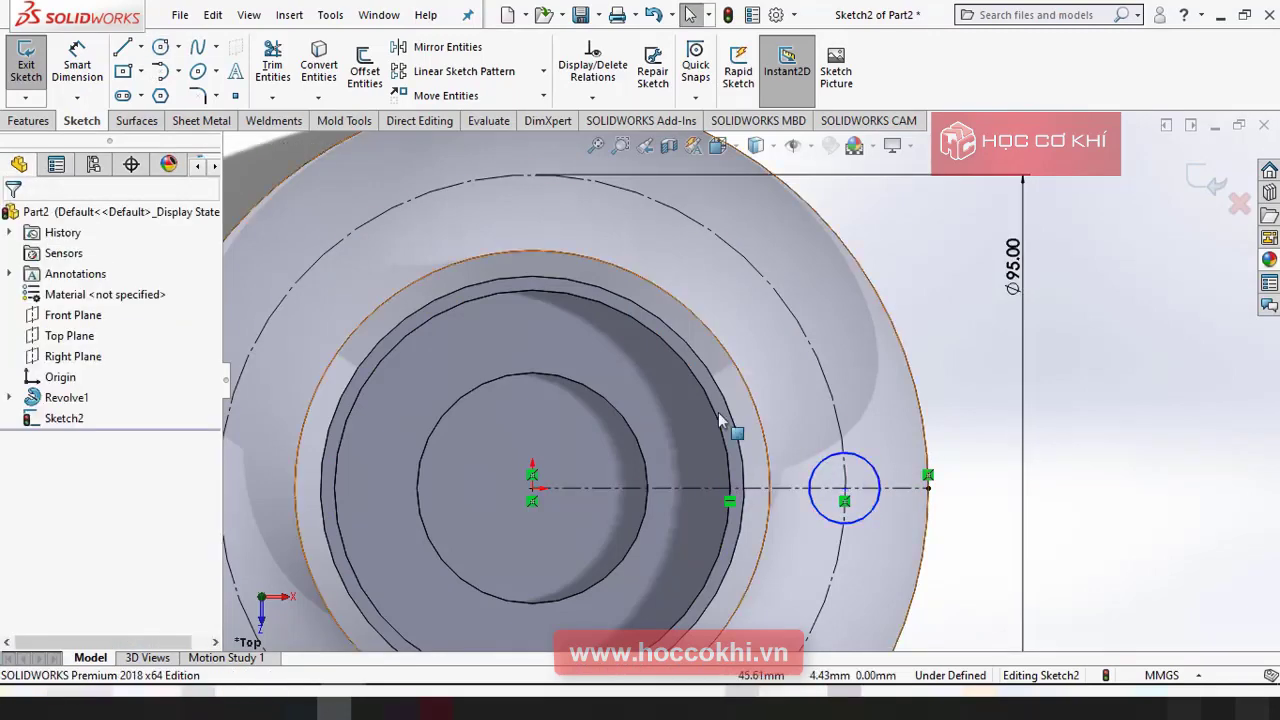
click(77, 65)
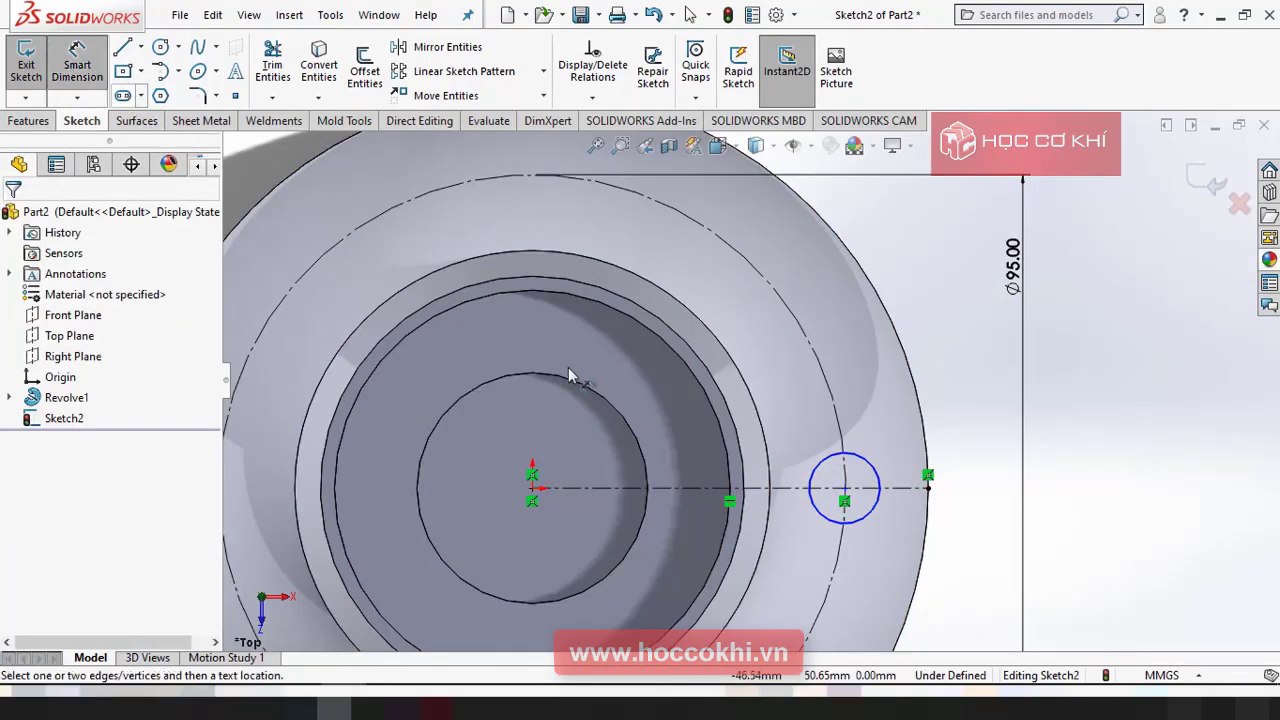
click(866, 466)
click(872, 410)
text(8)
key(Return)
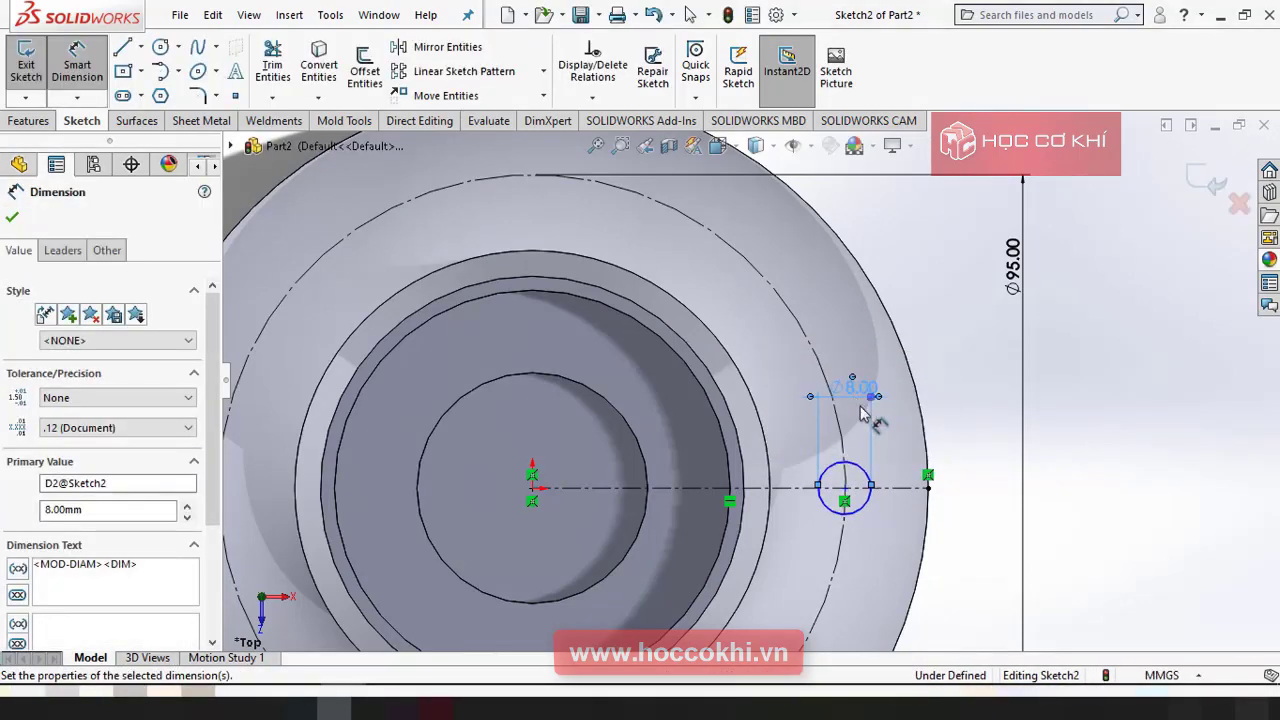
click(955, 445)
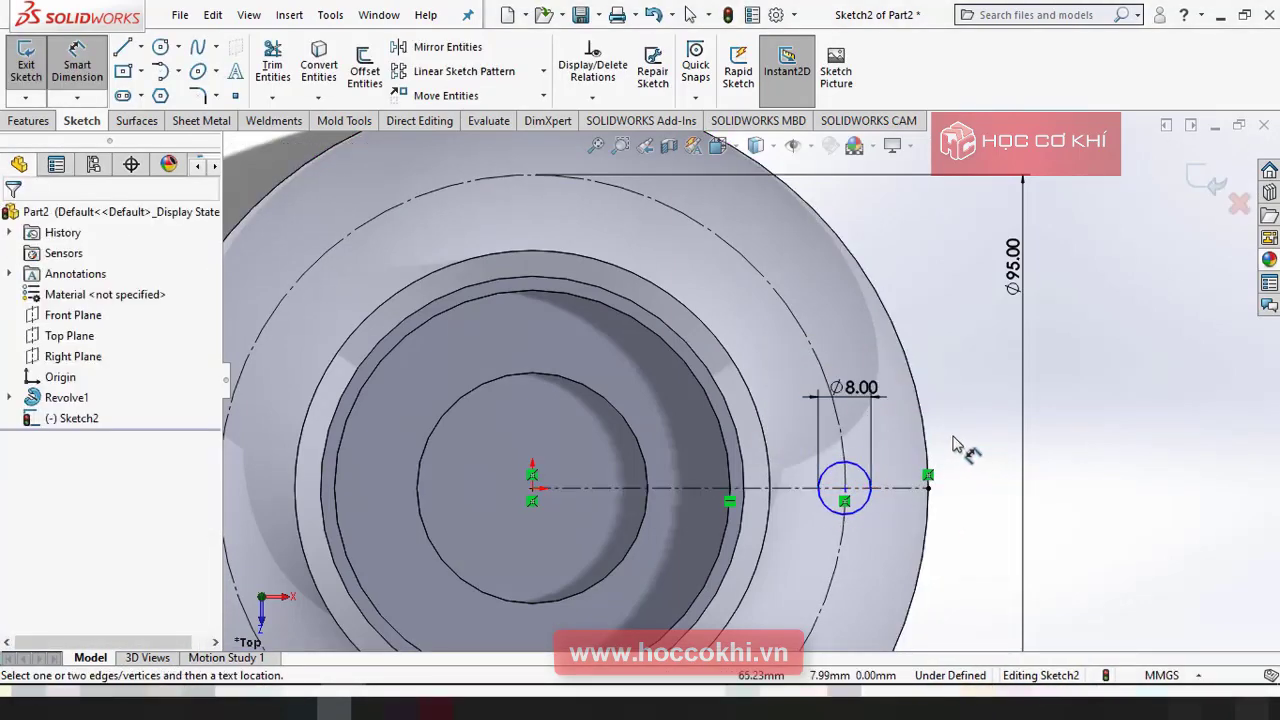
scroll(849, 500, down, 10)
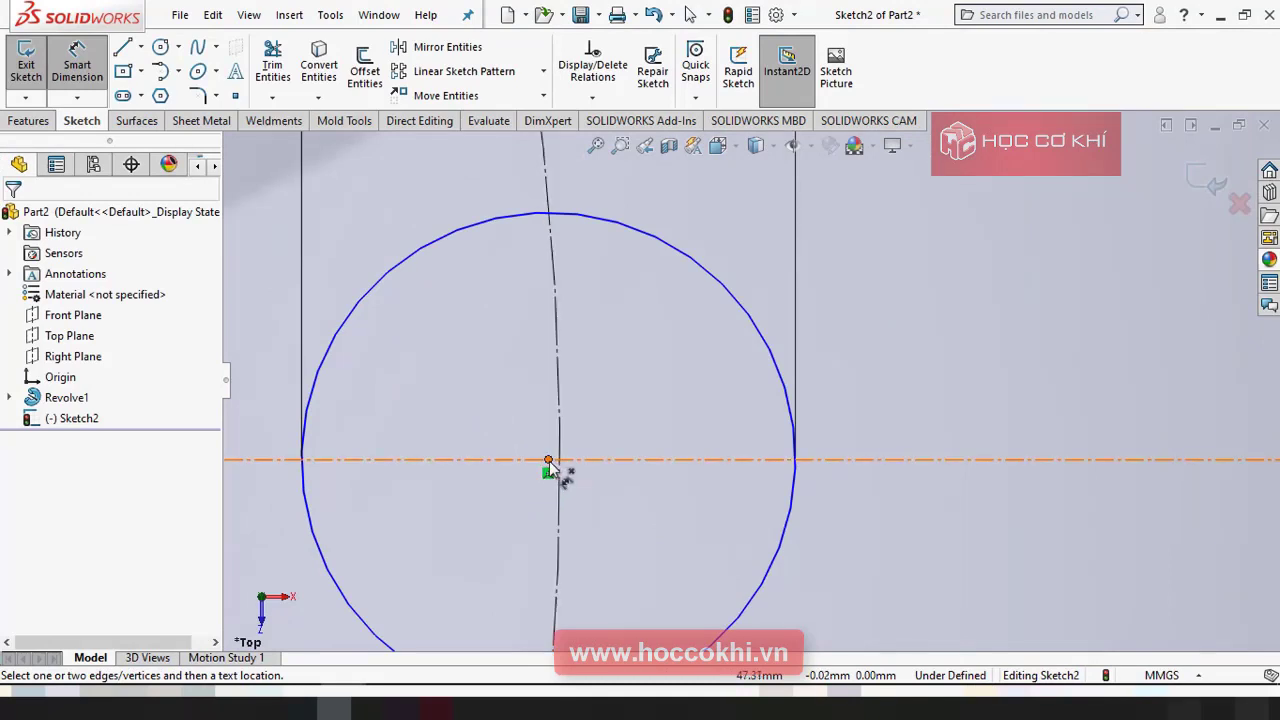
Make the Ø8 circle's centre point coincident with the Ø95 construction circle.
click(548, 462)
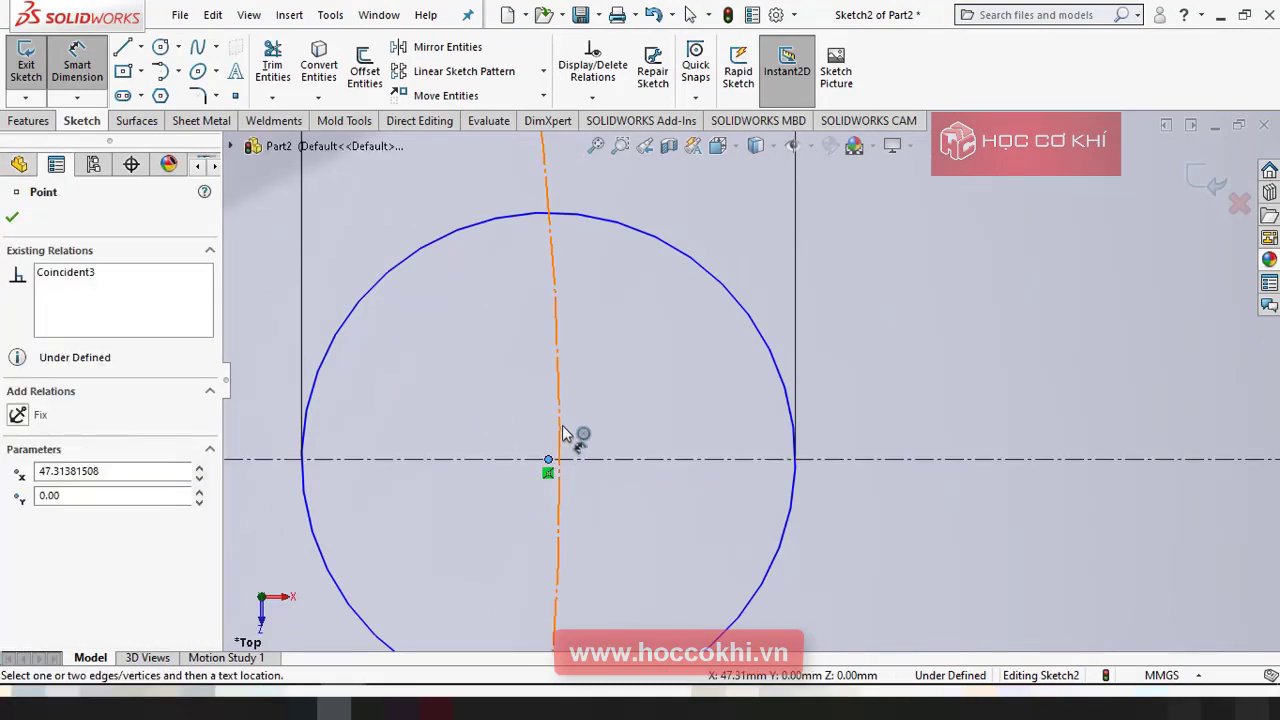
click(563, 429)
key(Escape)
key(Escape)
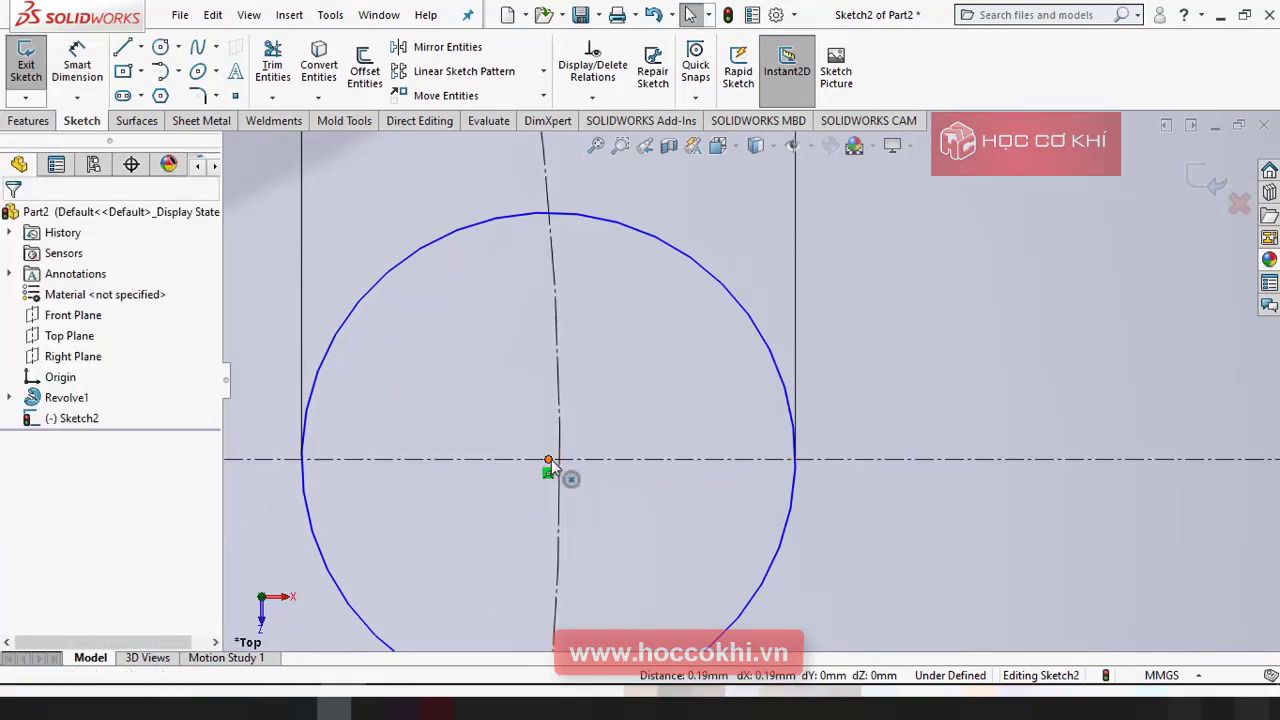
click(548, 462)
ctrl+click(561, 422)
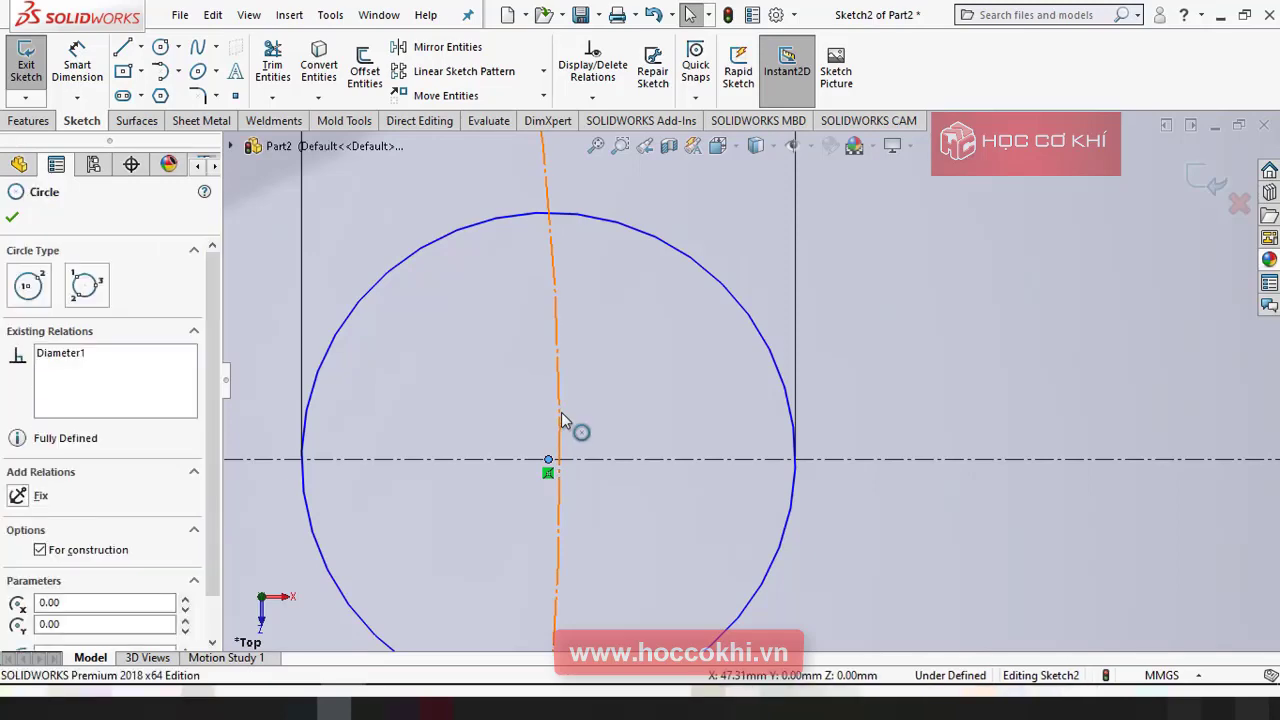
click(645, 330)
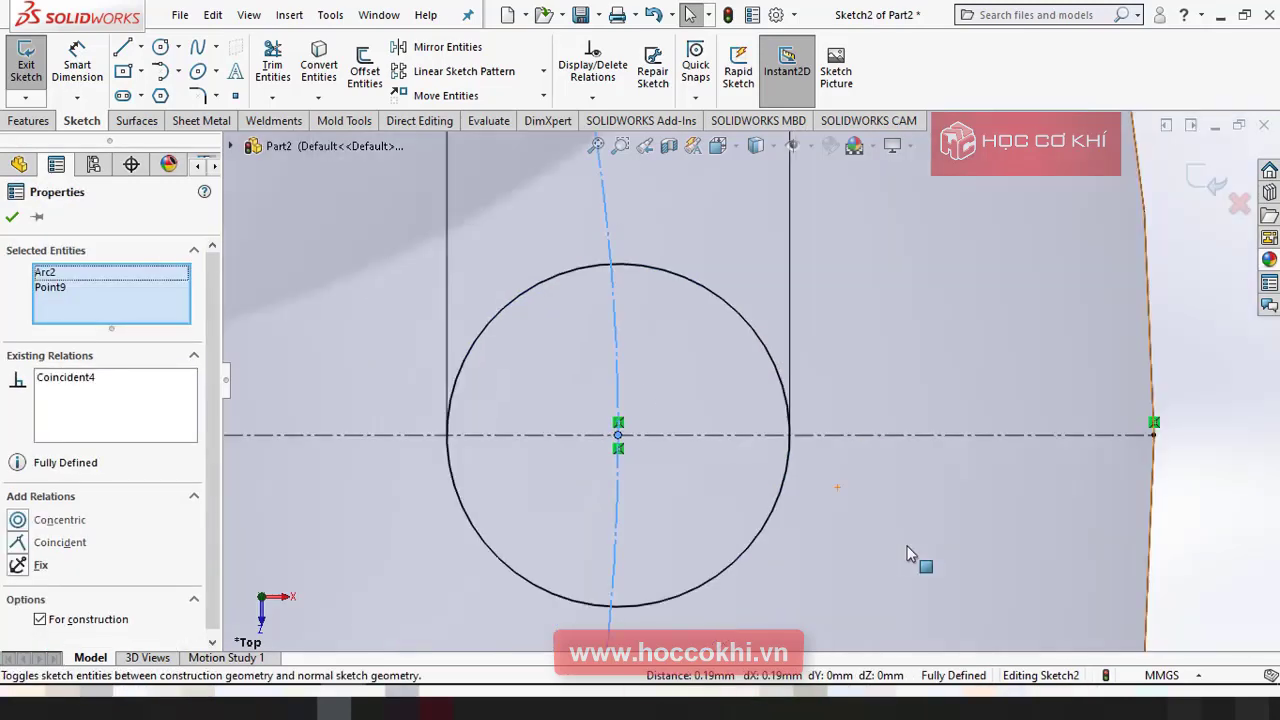
Draw two lines from the top and bottom of the Ø8 circle out to the outer rim.
click(121, 52)
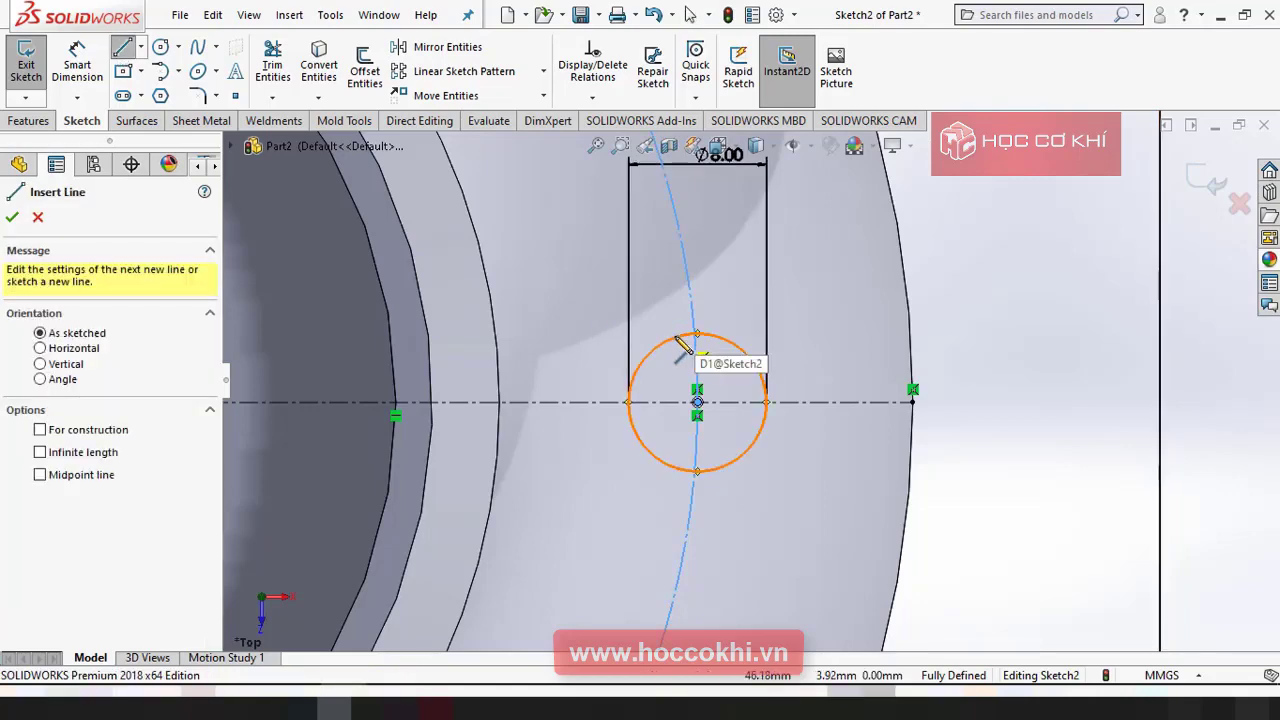
key(Escape)
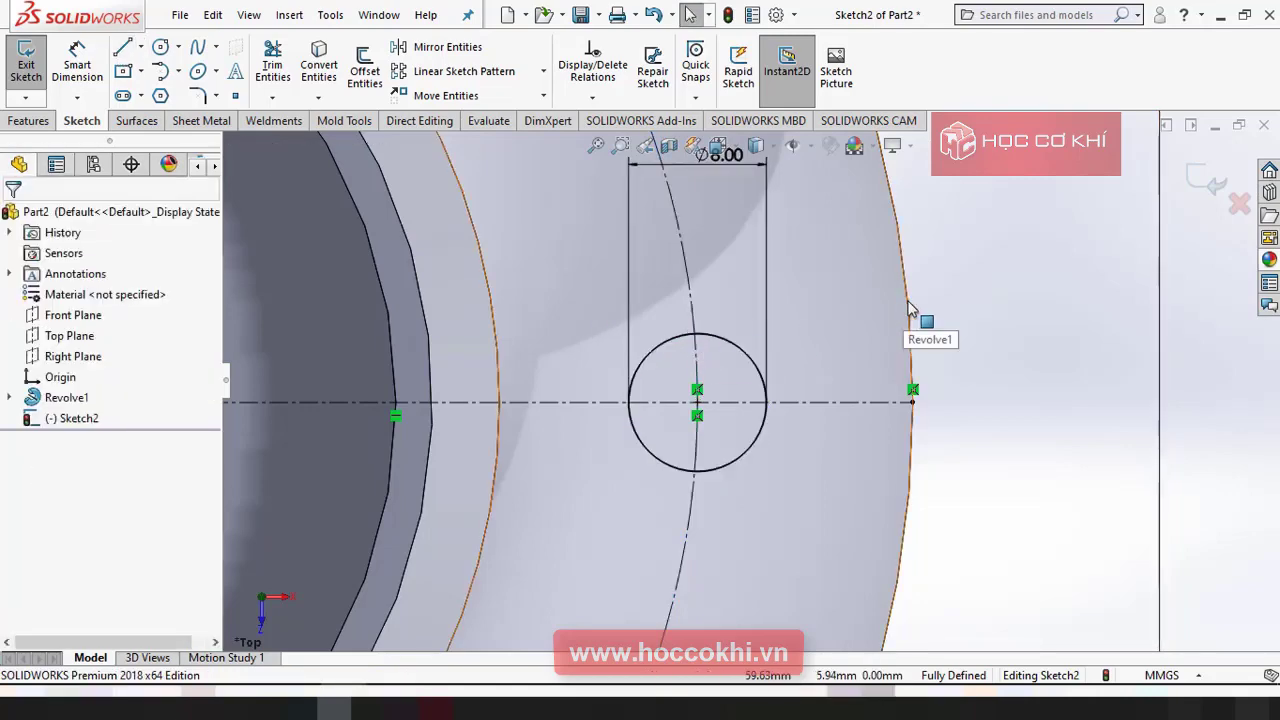
scroll(926, 391, up, 5)
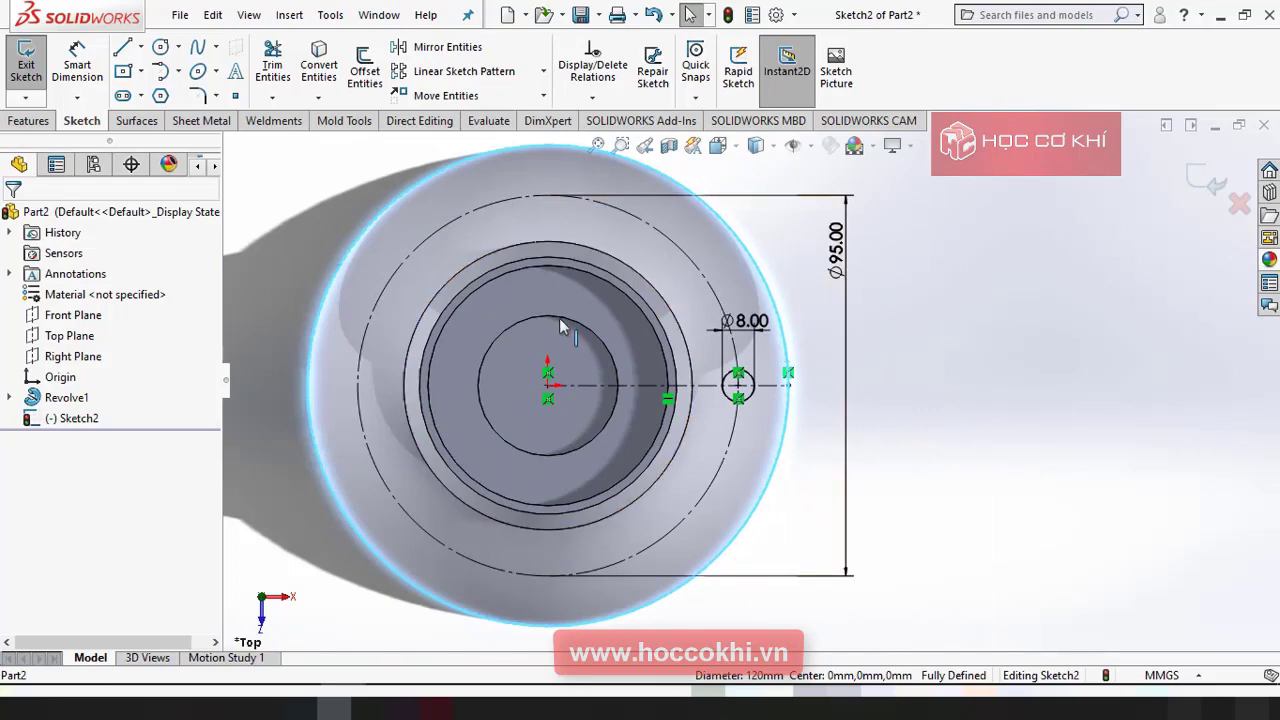
scroll(733, 339, down, 4)
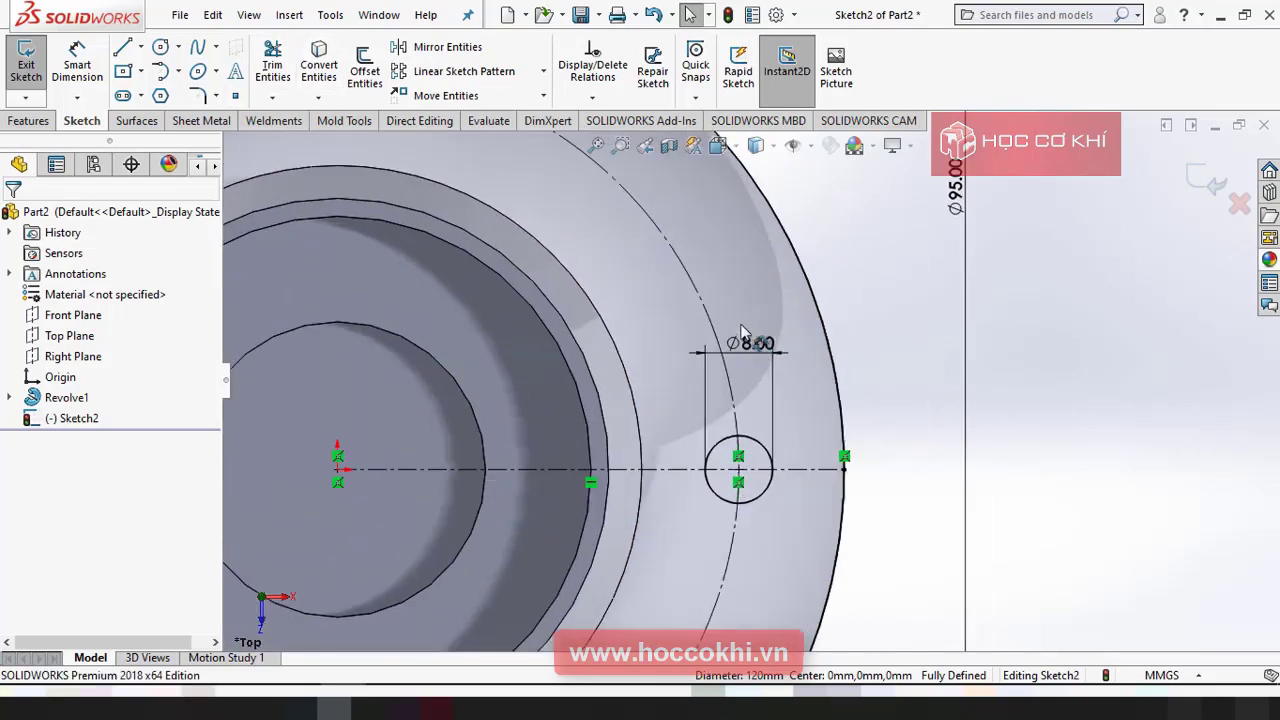
click(123, 48)
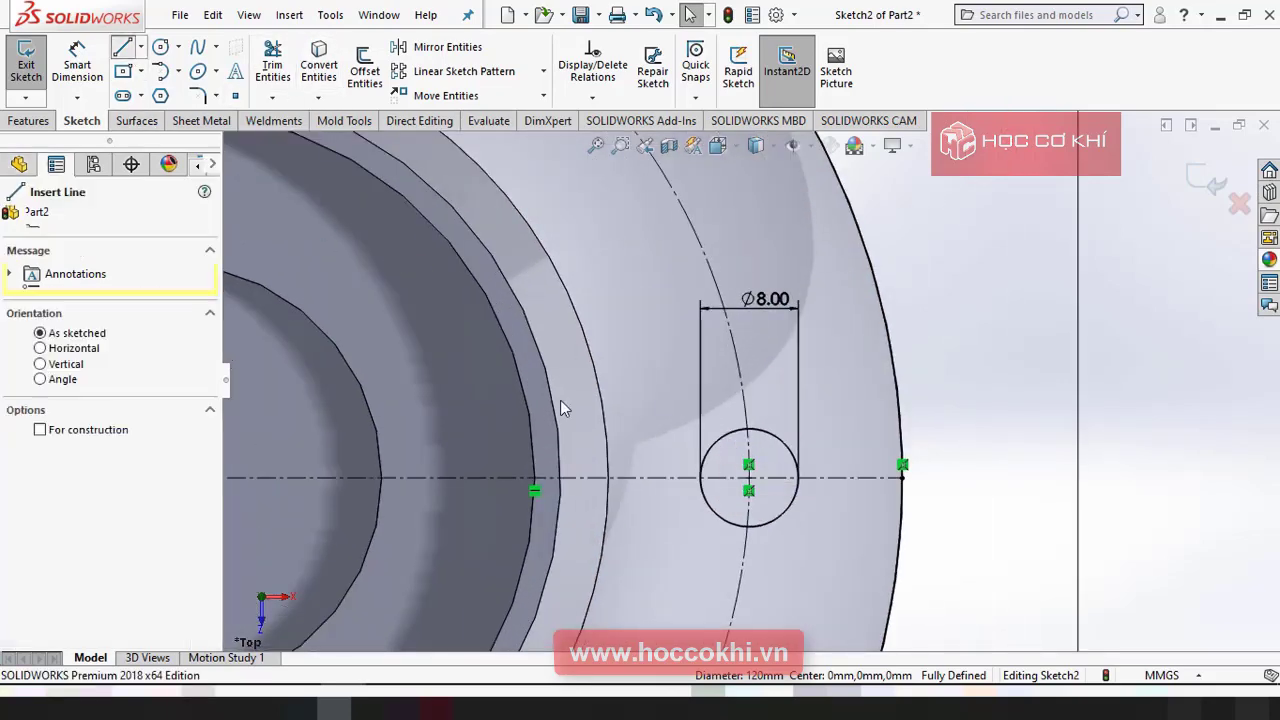
scroll(825, 427, down, 2)
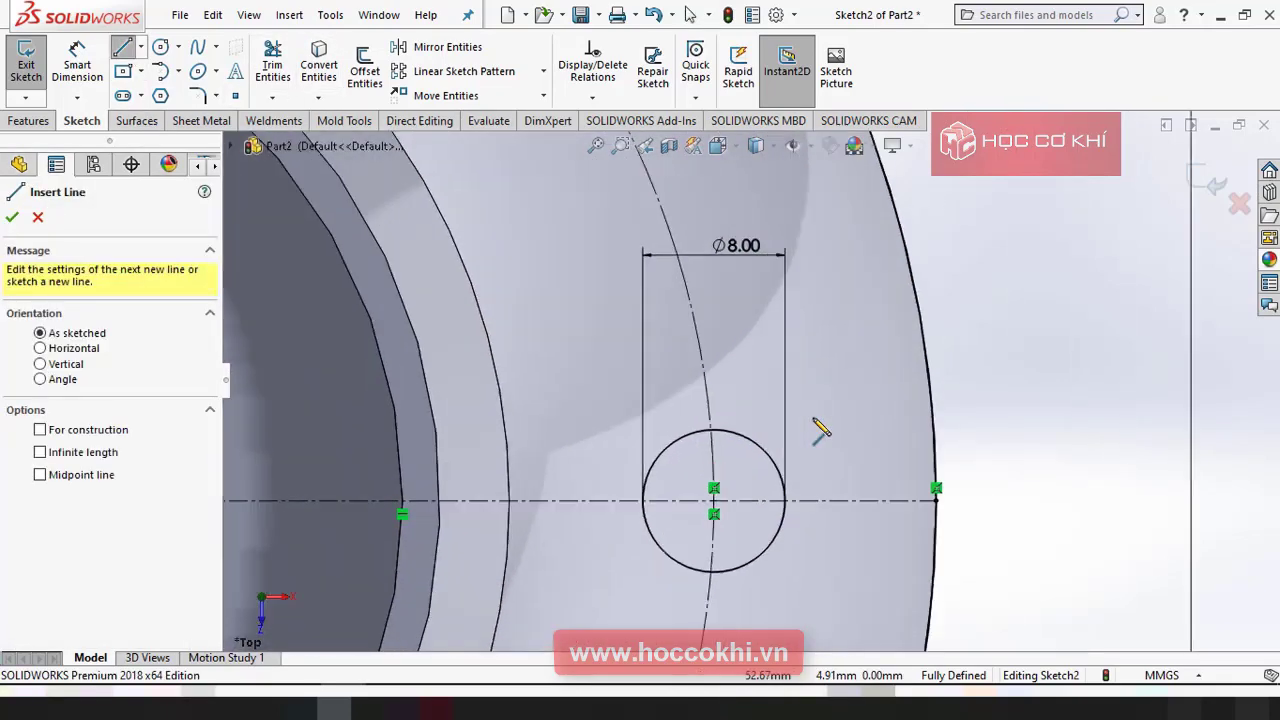
click(713, 430)
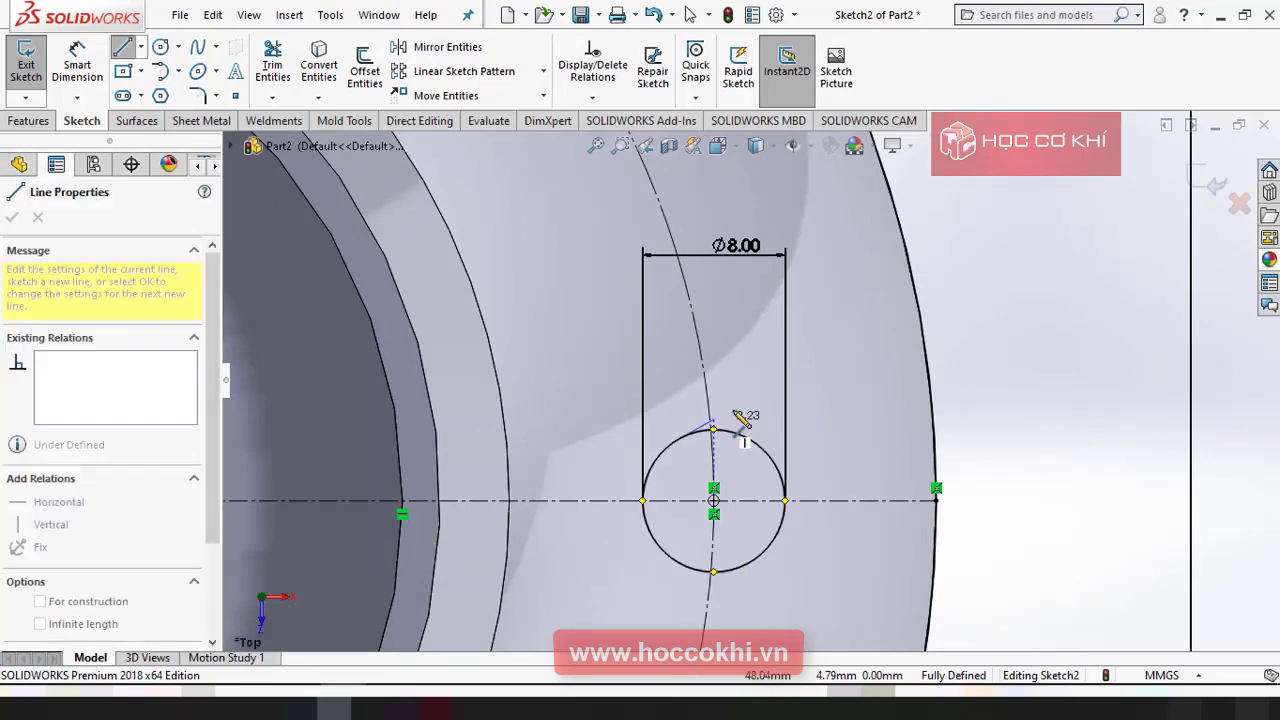
click(925, 325)
scroll(860, 420, up, 2)
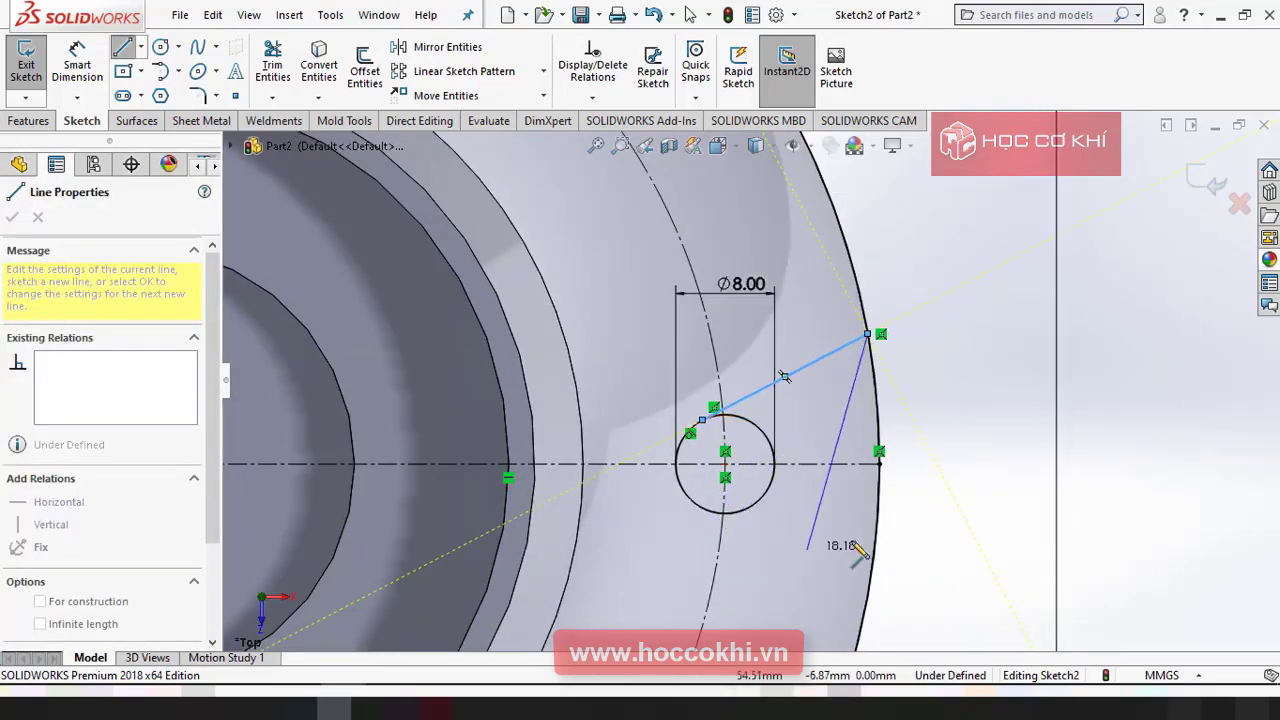
key(Escape)
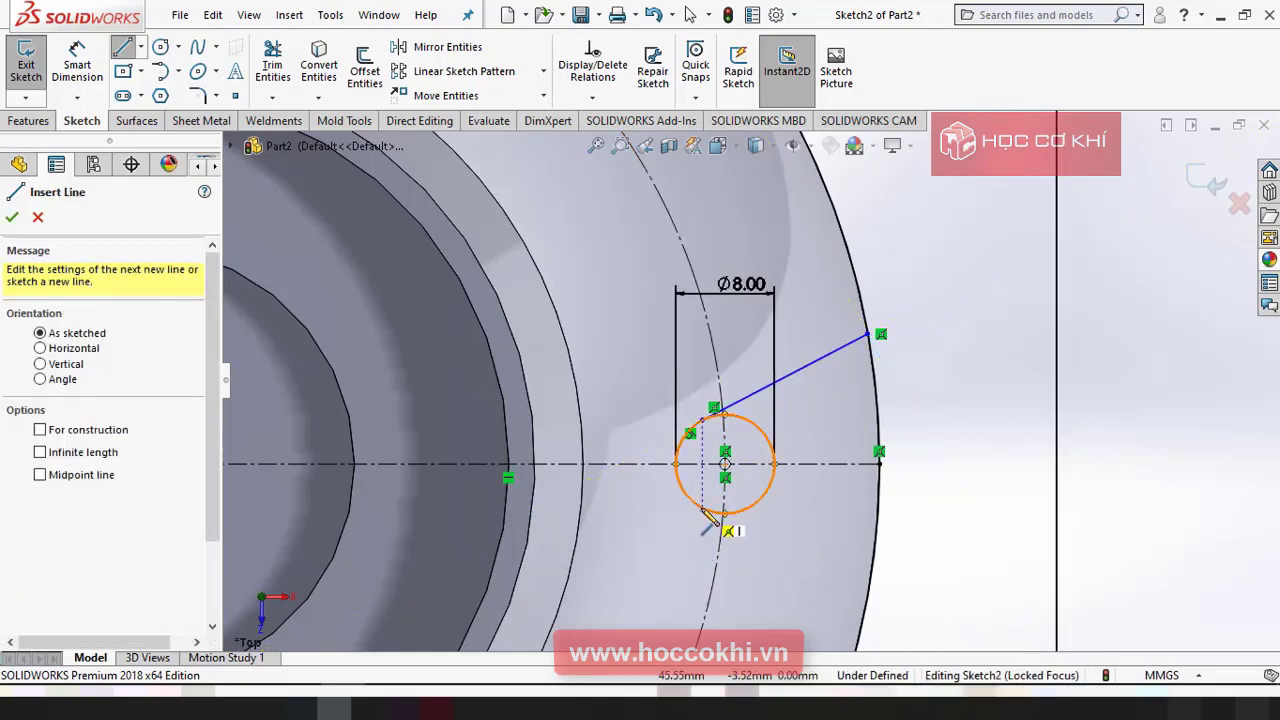
click(723, 514)
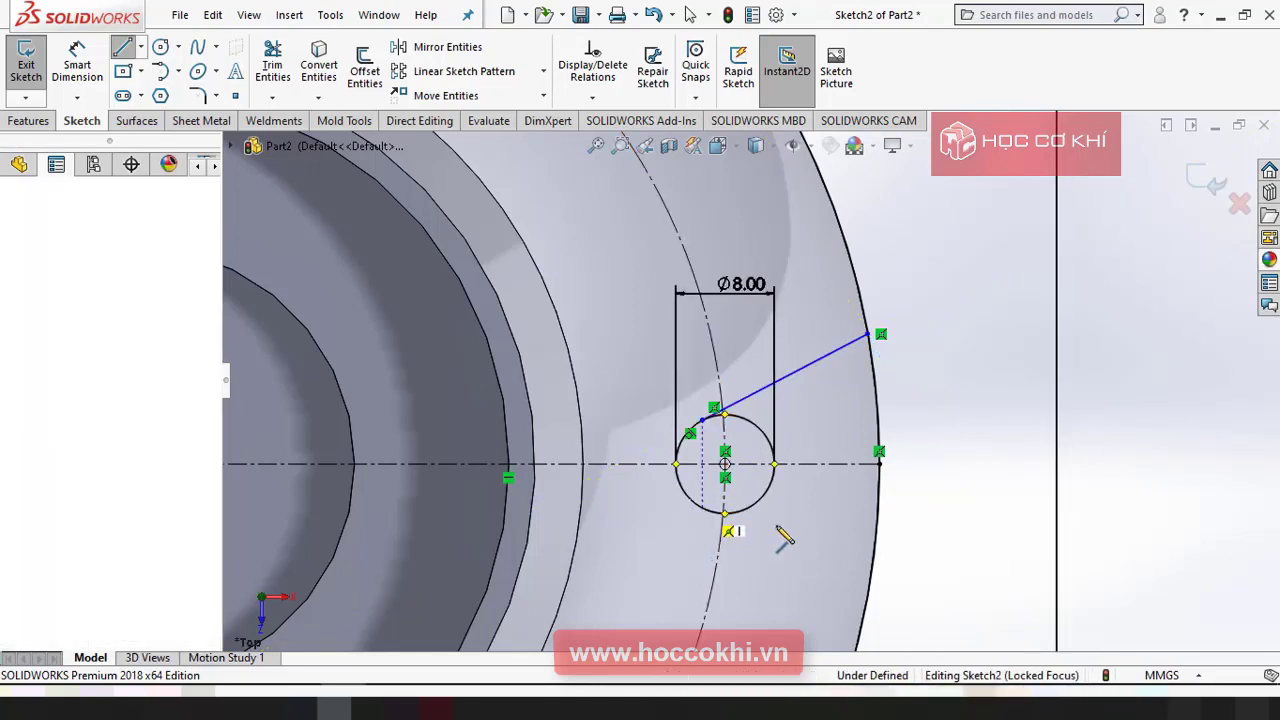
click(880, 585)
key(Escape)
key(Escape)
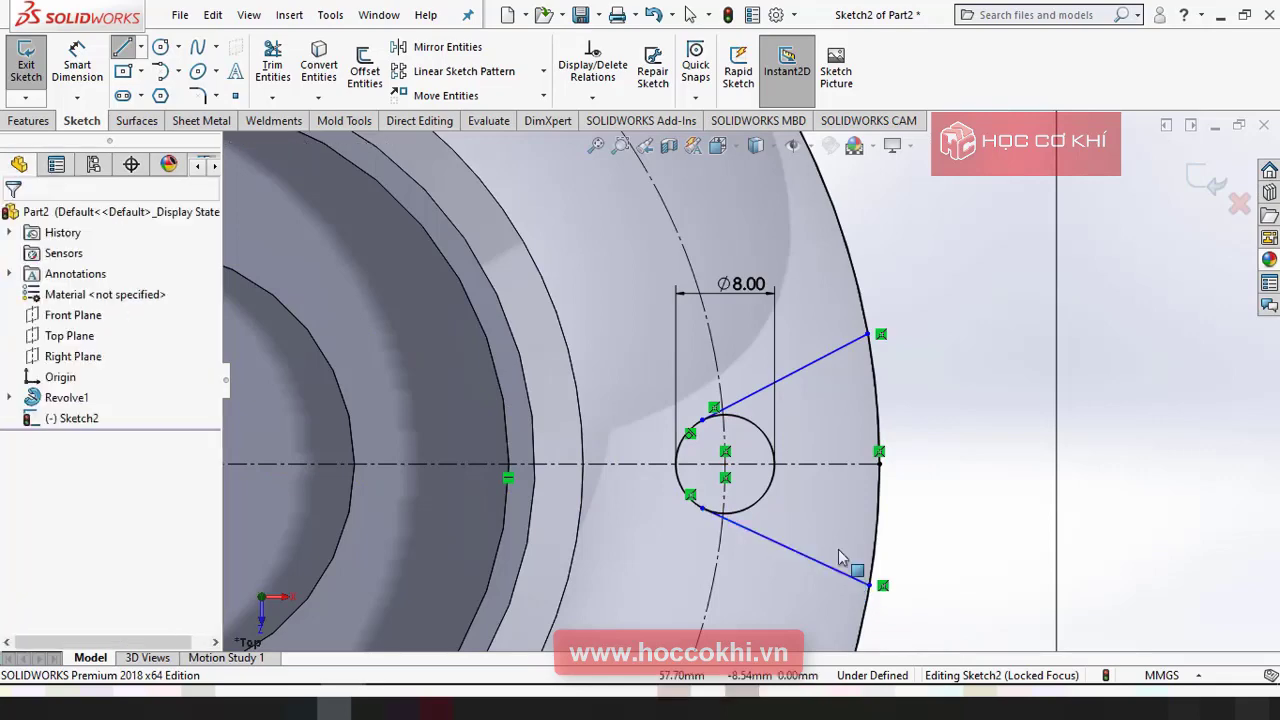
scroll(734, 449, down, 1)
scroll(731, 420, down, 3)
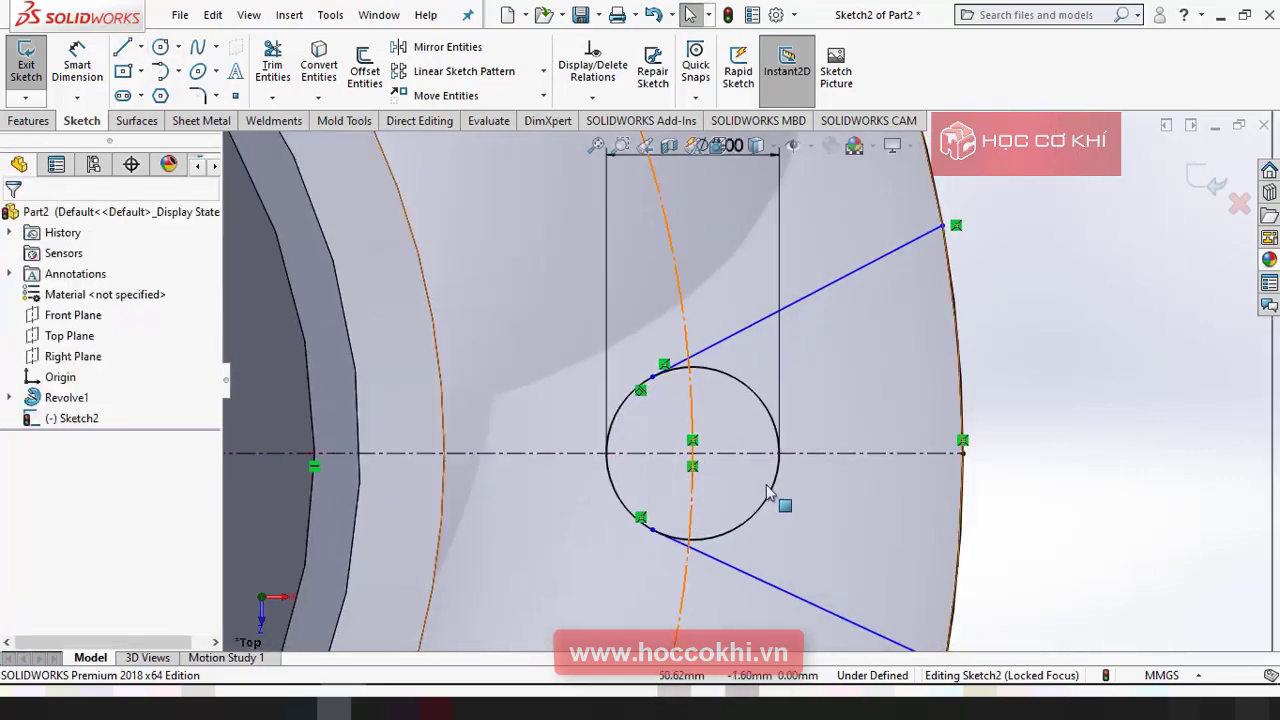
Dimension the angle between the upper and lower lines to 45°.
click(651, 533)
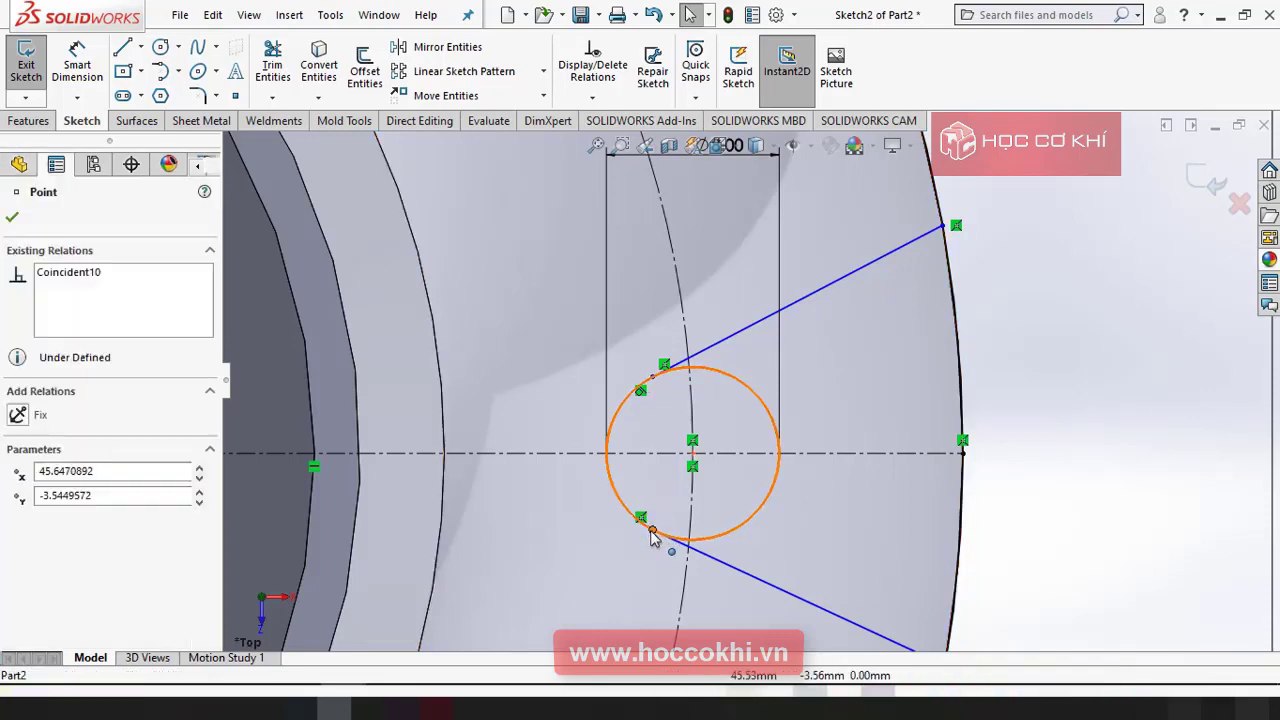
key(Escape)
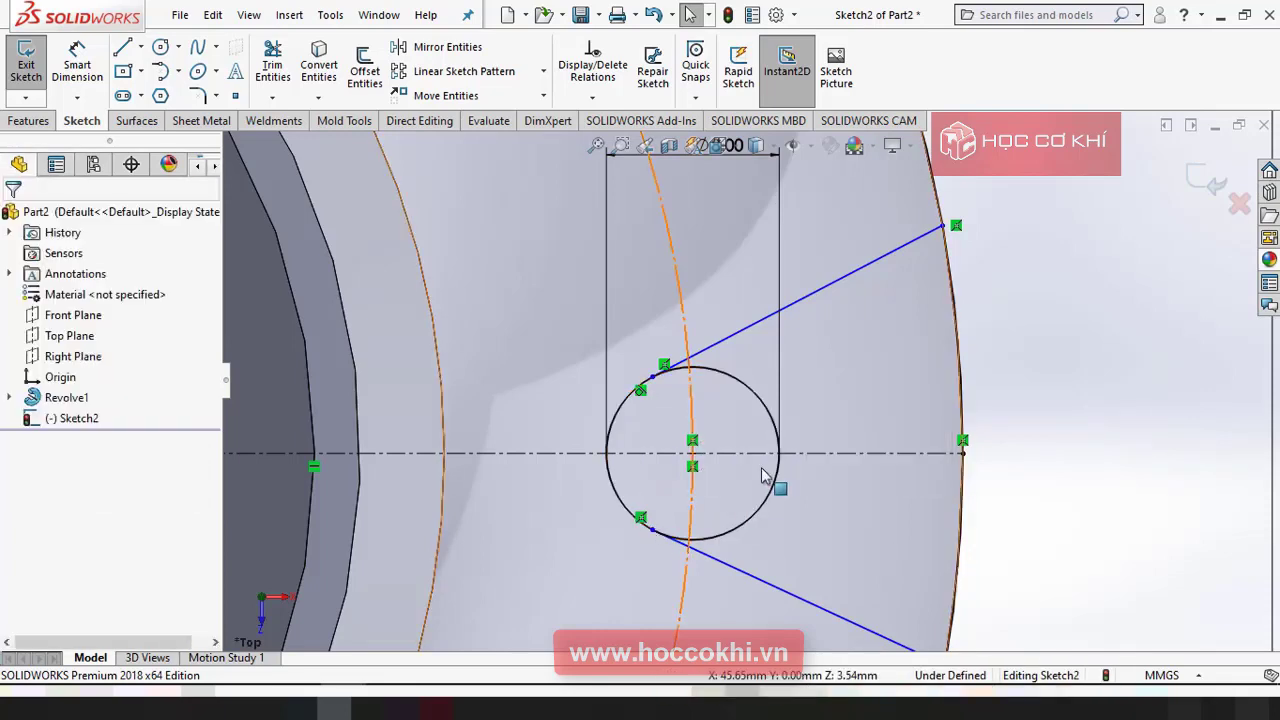
click(800, 297)
ctrl+click(820, 607)
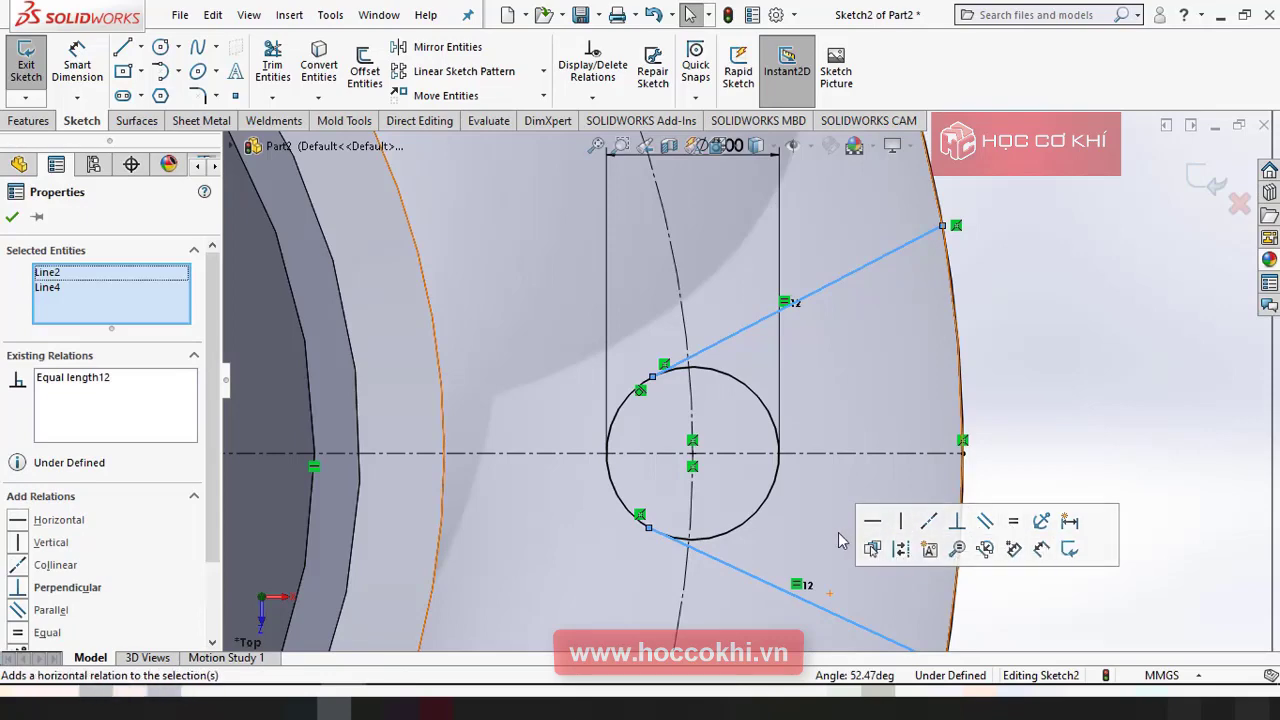
click(835, 553)
key(Escape)
scroll(832, 555, up, 3)
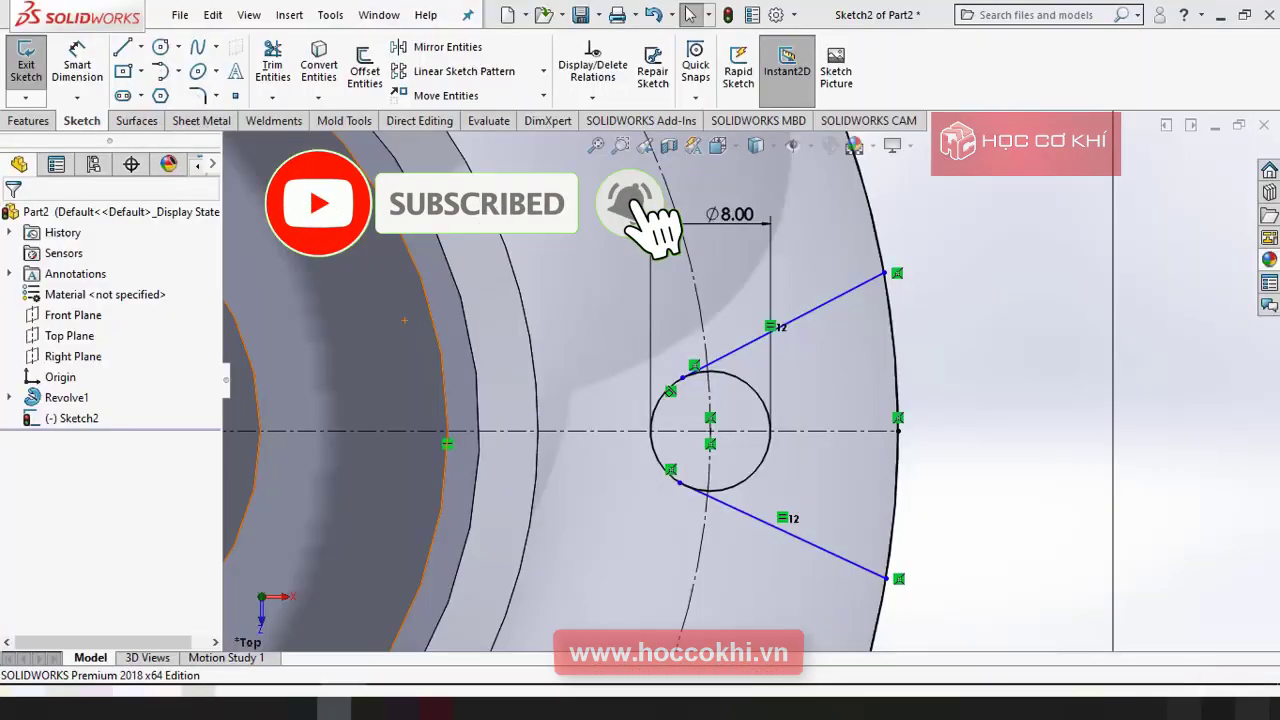
click(78, 62)
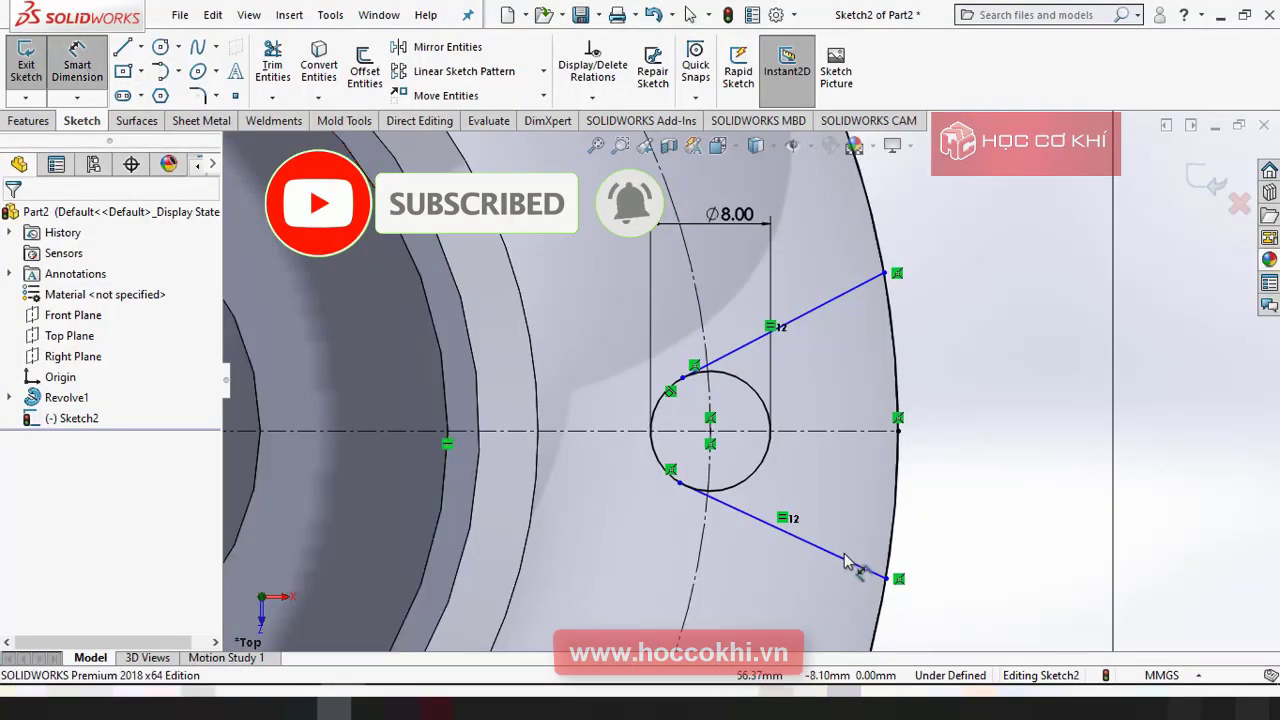
click(845, 565)
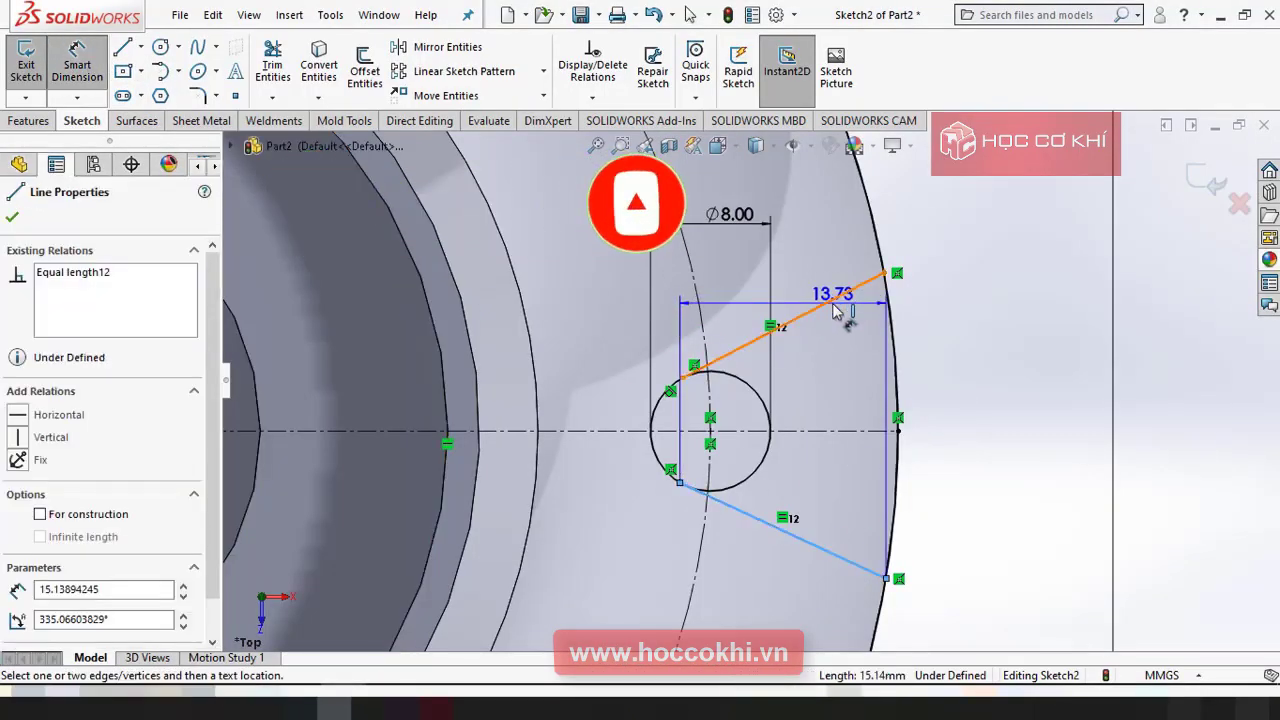
click(800, 313)
click(958, 425)
text(45)
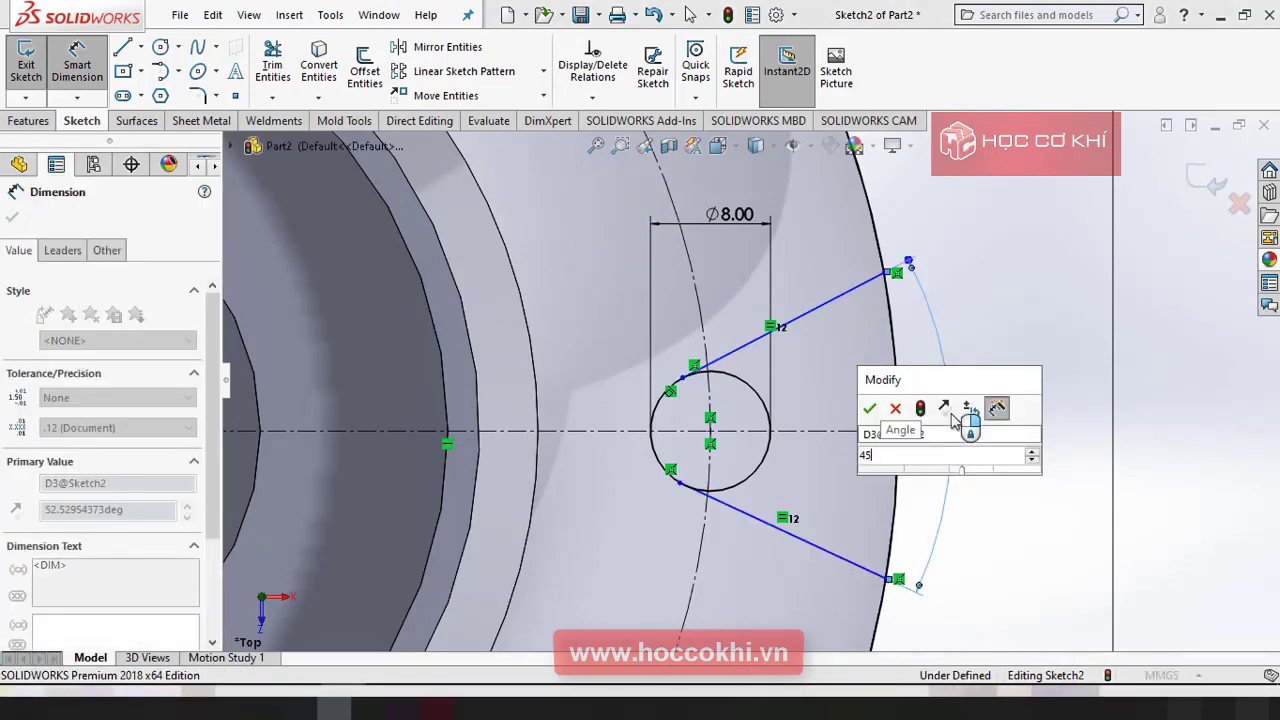
key(Return)
key(Escape)
key(Escape)
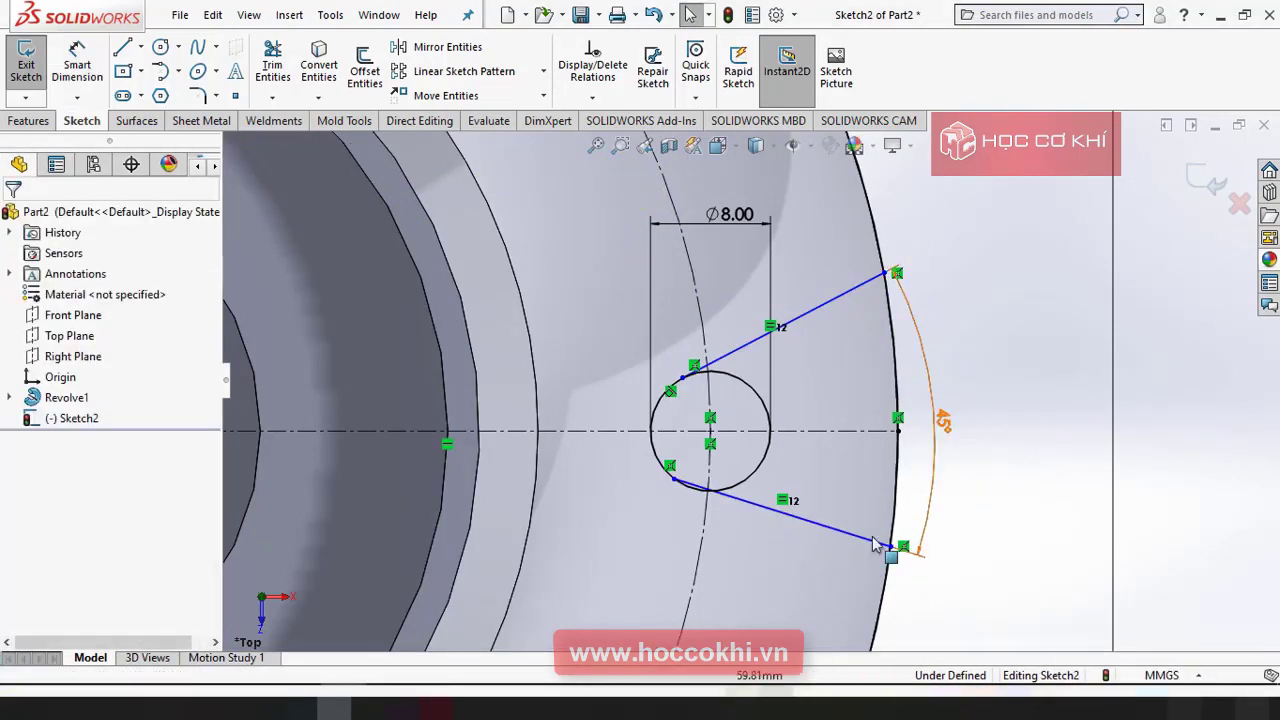
Make the lower line tangent to the Ø8 circle.
scroll(760, 463, down, 2)
key(z)
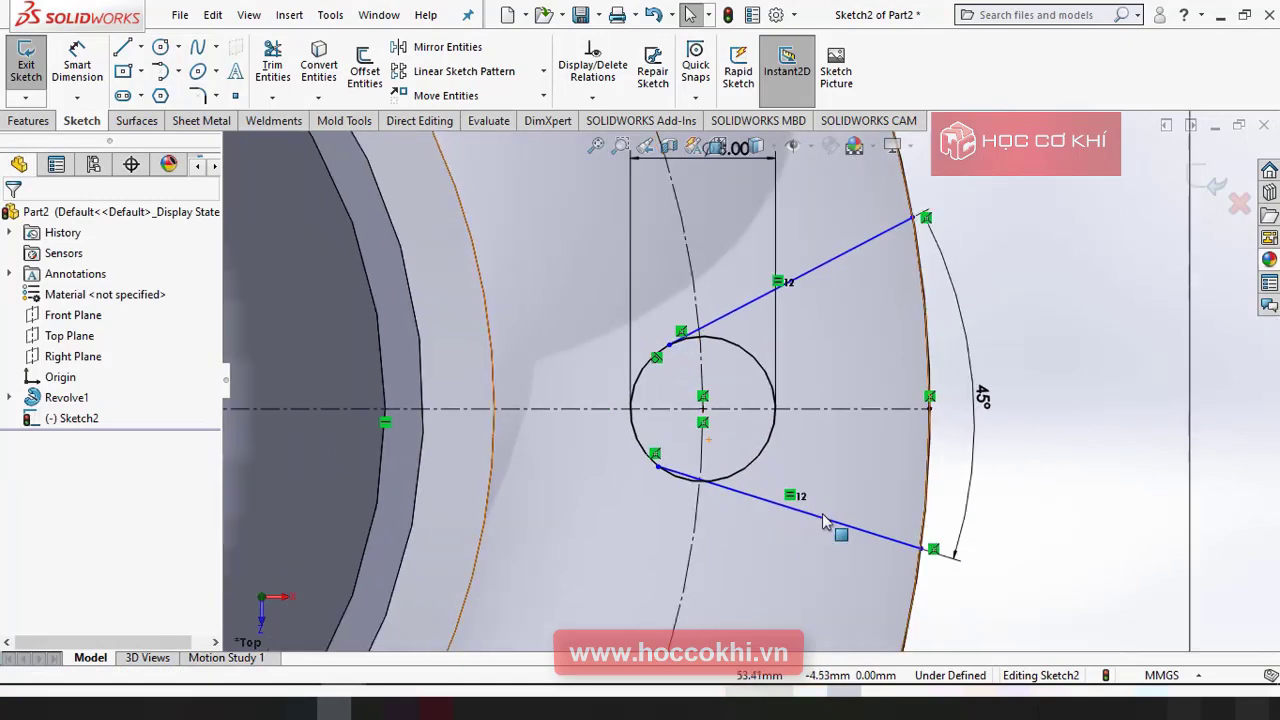
scroll(722, 440, down, 4)
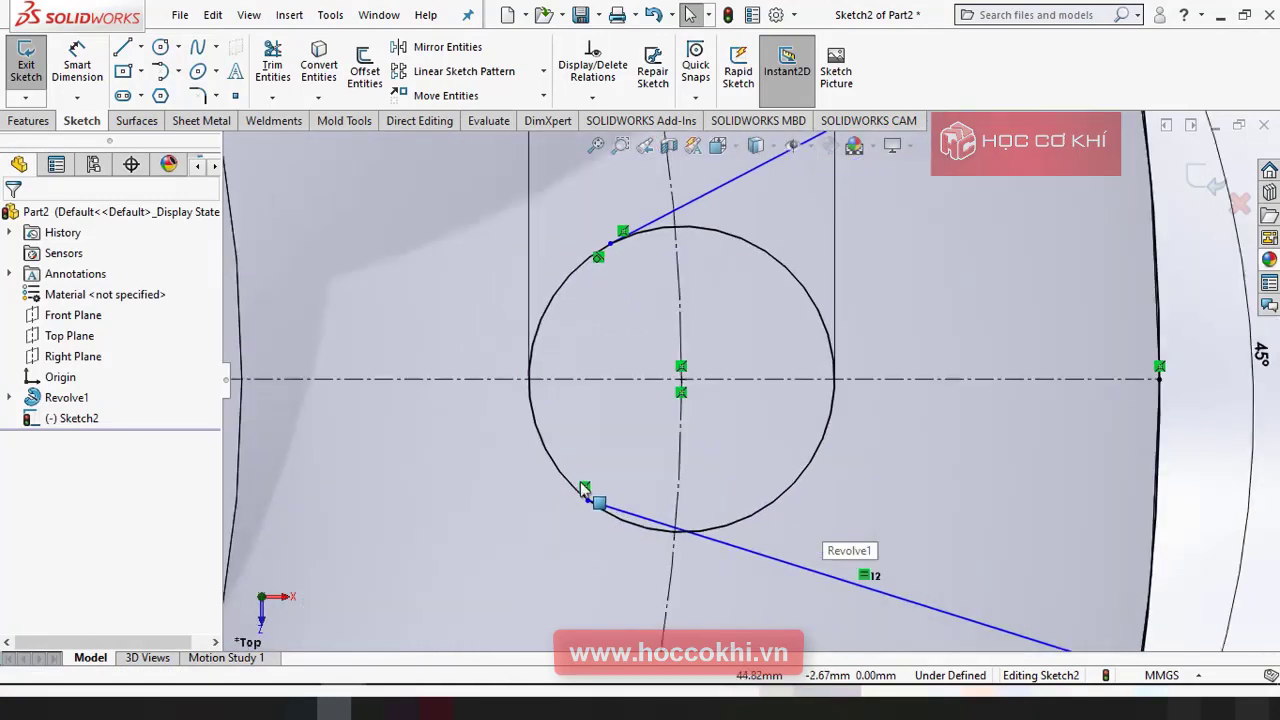
click(582, 486)
click(589, 507)
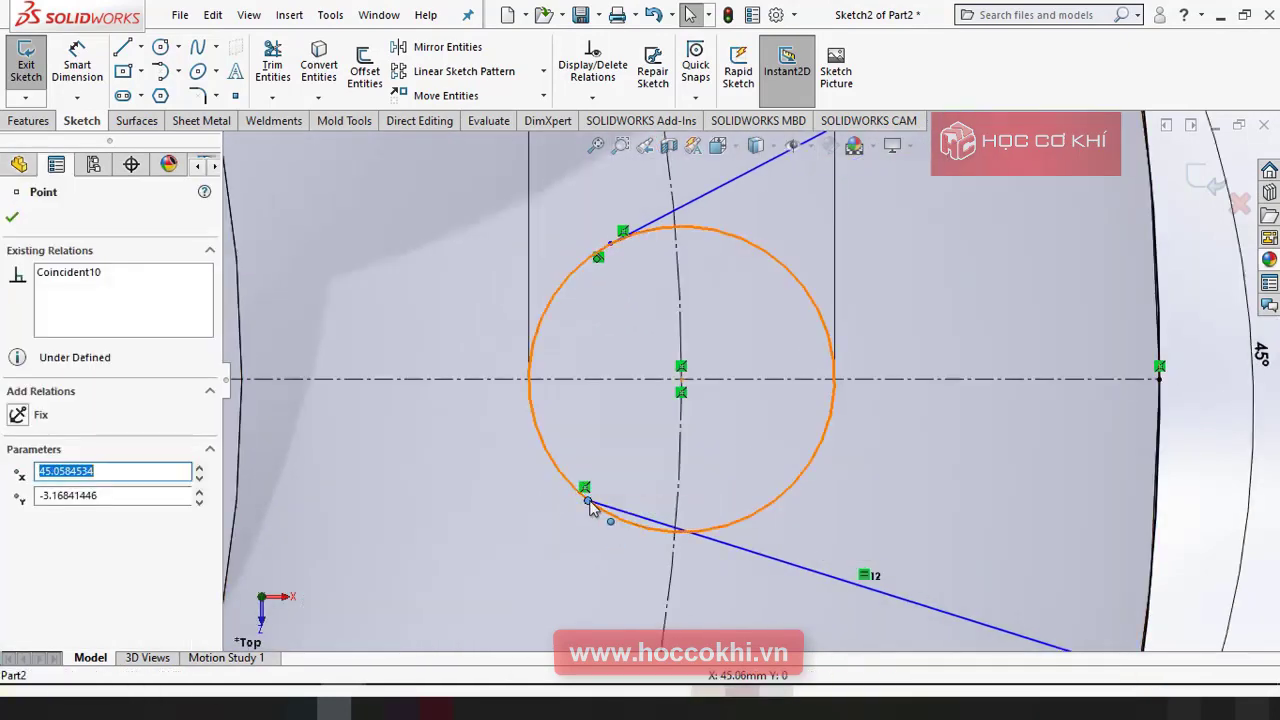
click(776, 538)
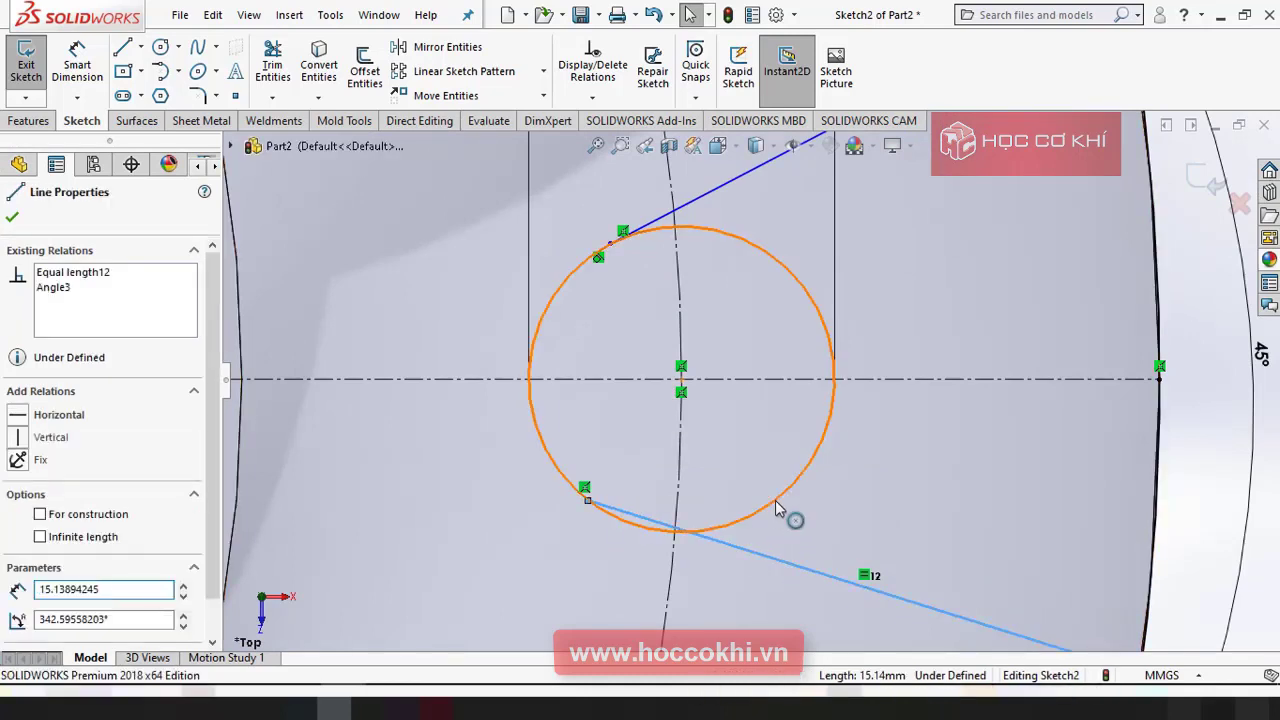
ctrl+click(775, 500)
click(829, 417)
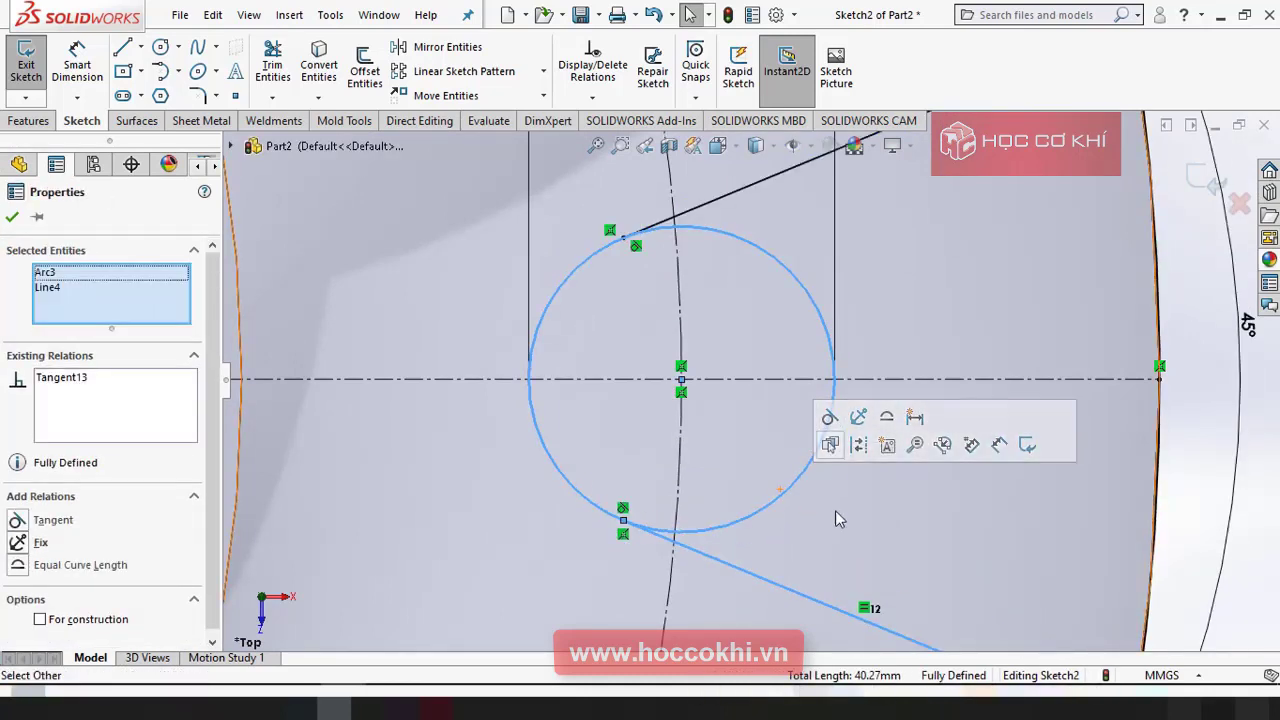
scroll(837, 517, up, 3)
click(883, 557)
scroll(878, 520, down, 2)
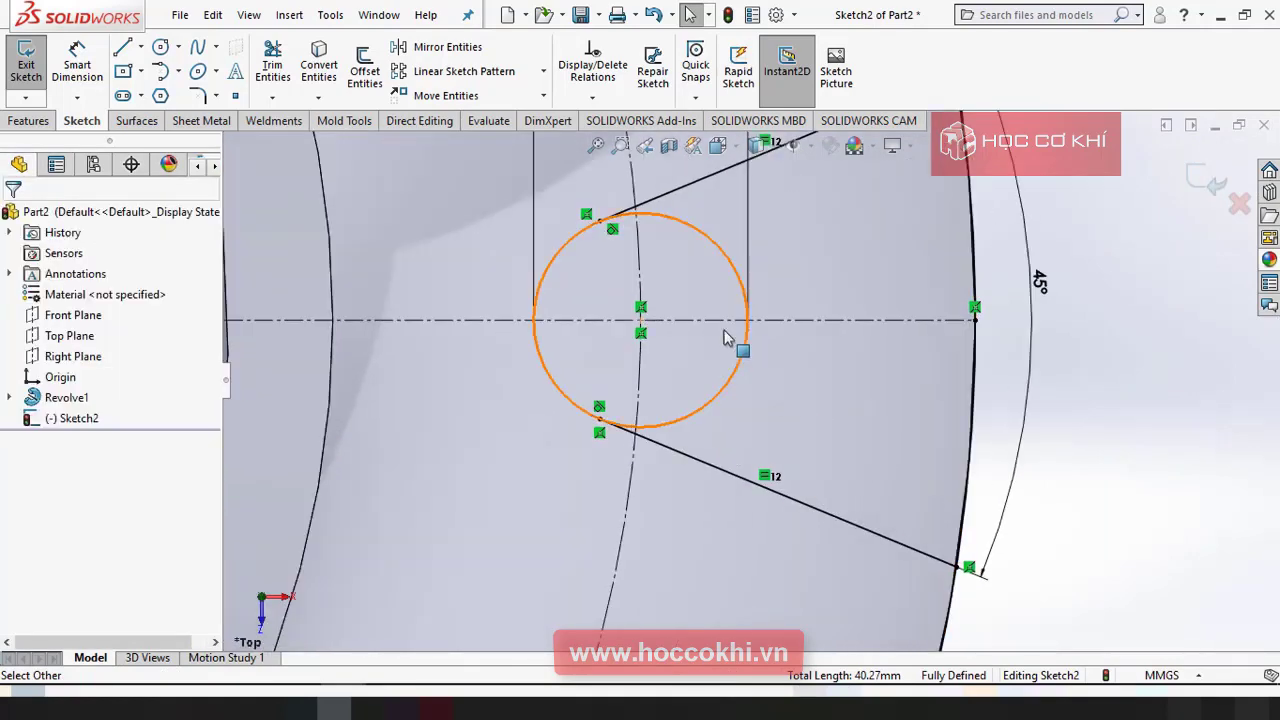
Trim the circle's outer arcs and stub to leave a closed U-shaped slot profile.
click(272, 65)
drag(660, 360, 733, 415)
drag(697, 270, 713, 218)
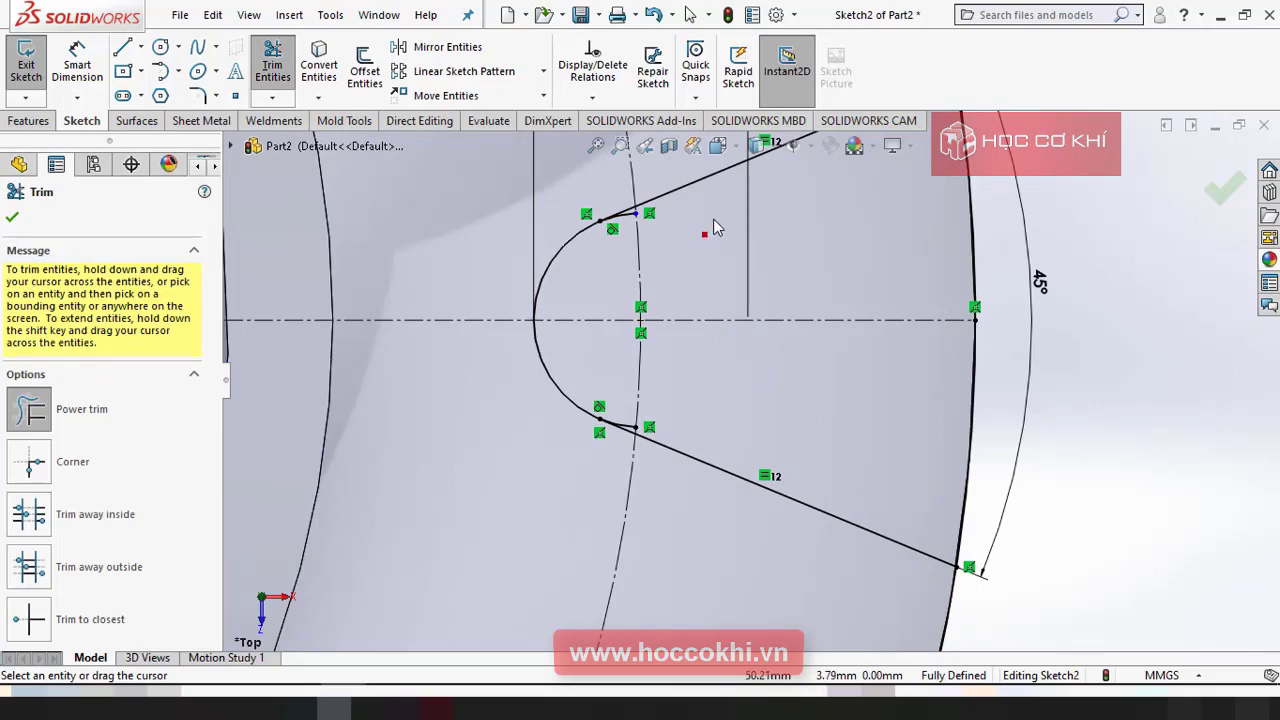
scroll(700, 250, down, 5)
scroll(672, 357, up, 5)
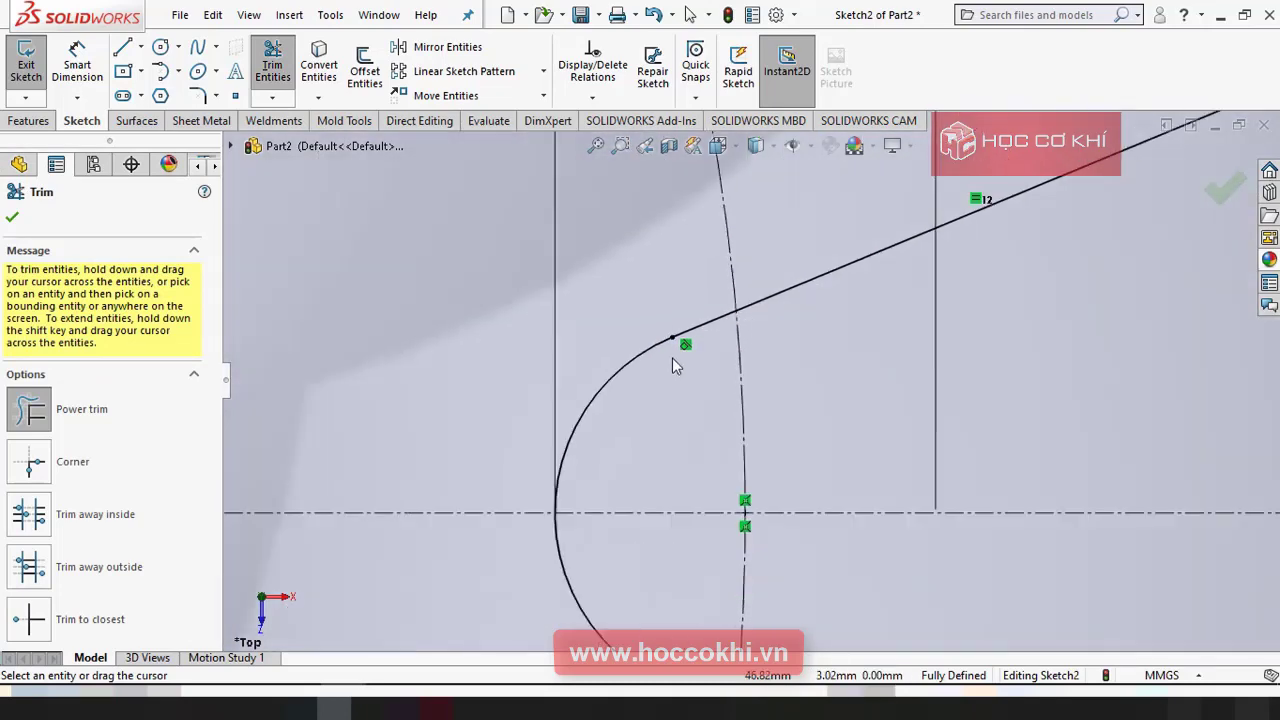
scroll(679, 385, down, 5)
drag(679, 387, 691, 443)
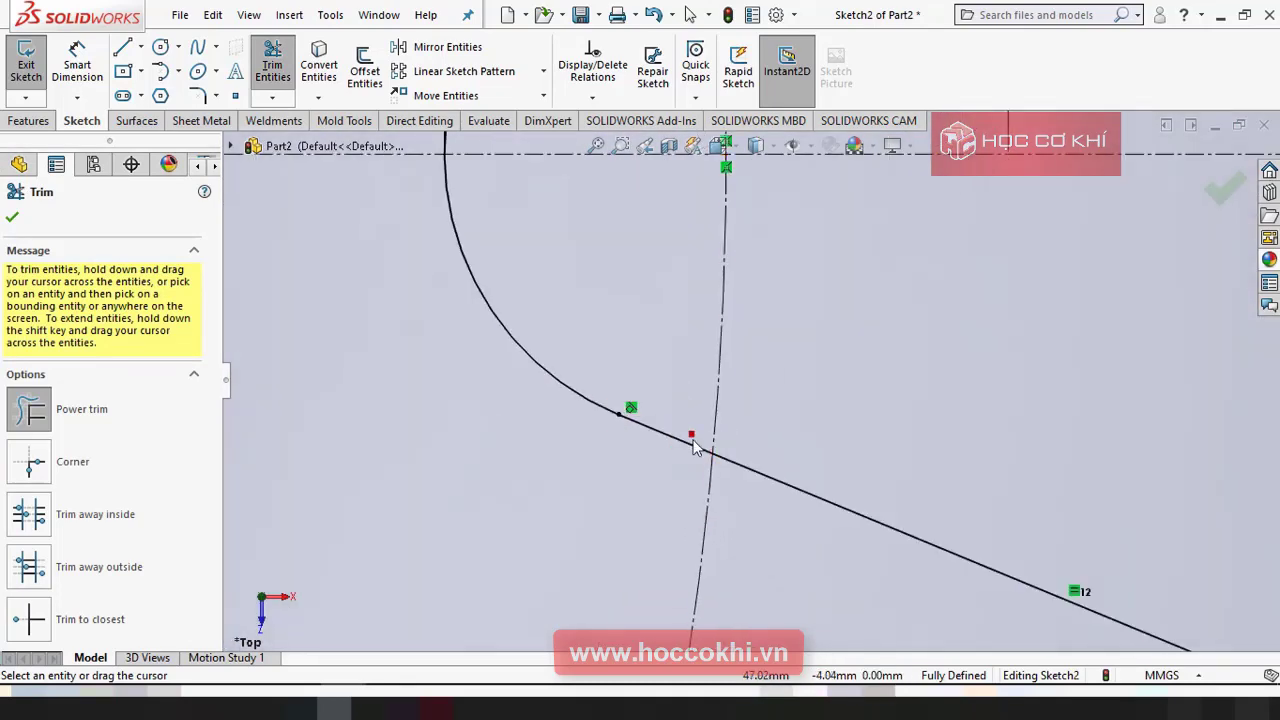
scroll(708, 479, up, 5)
scroll(794, 514, down, 2)
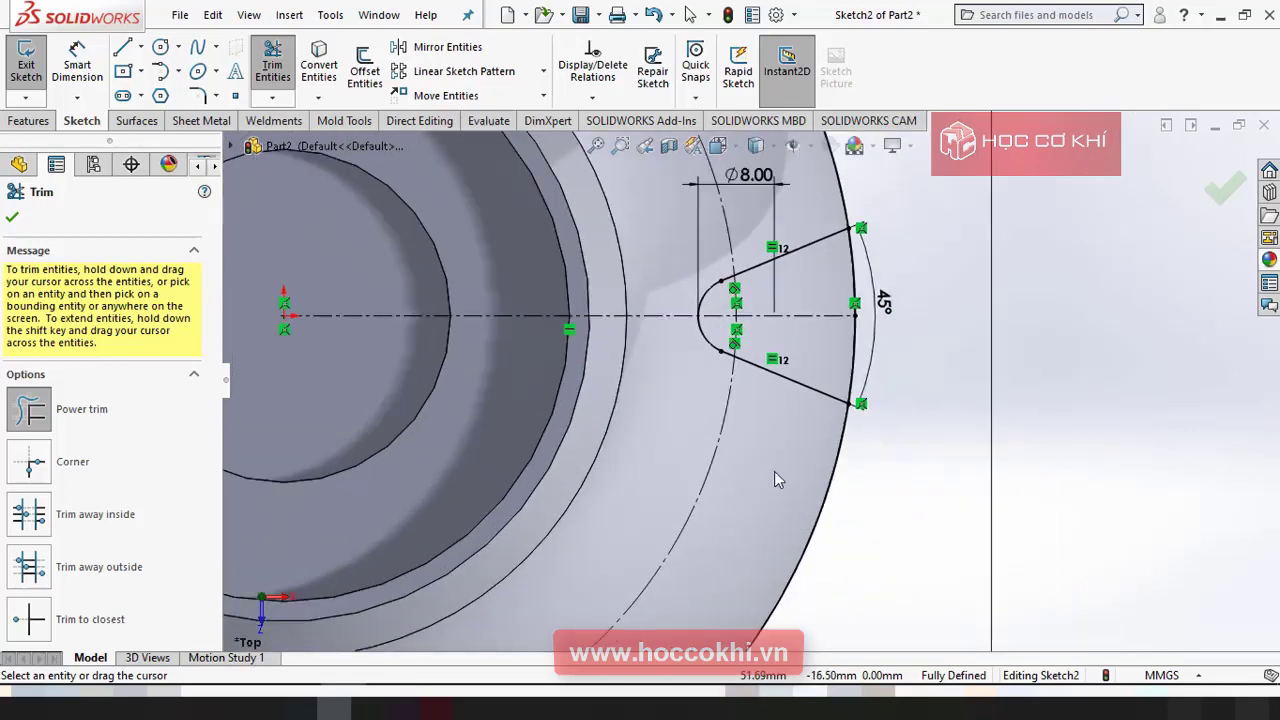
scroll(830, 528, up, 4)
Start an Extruded Cut from the slot sketch, previewing a 10 mm blind cut.
key(Escape)
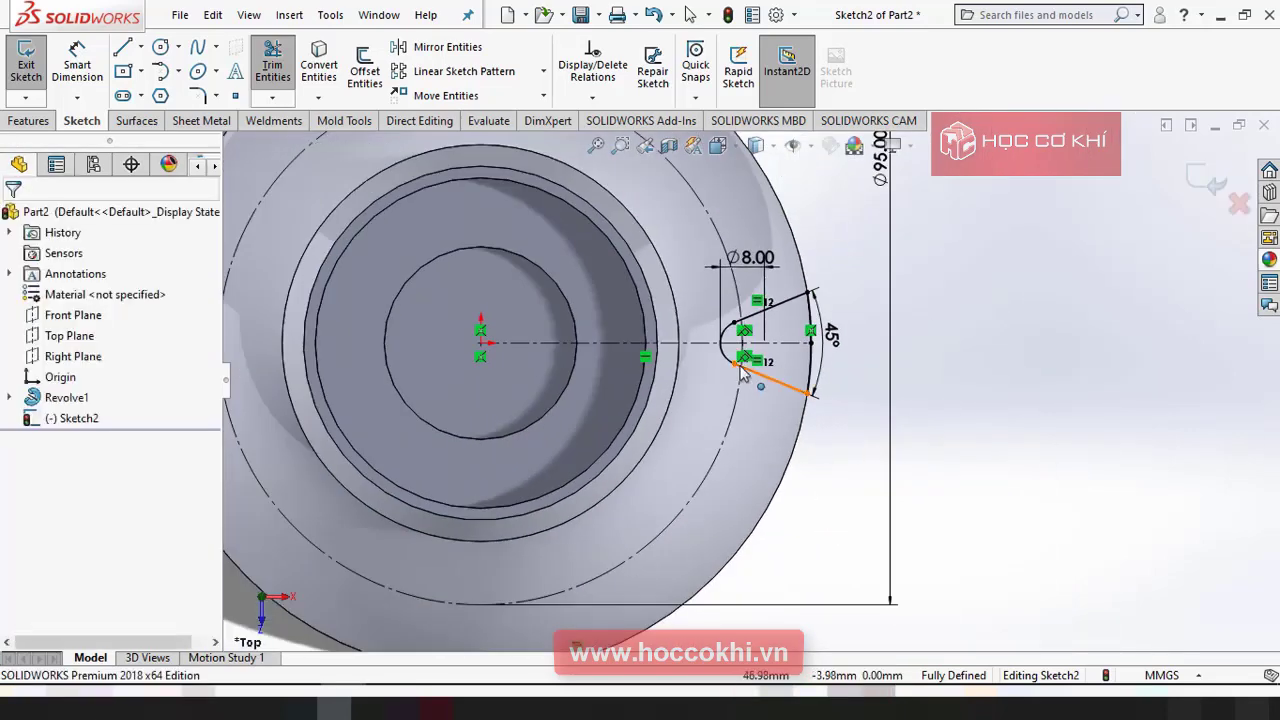
scroll(749, 337, down, 2)
scroll(749, 337, down, 1)
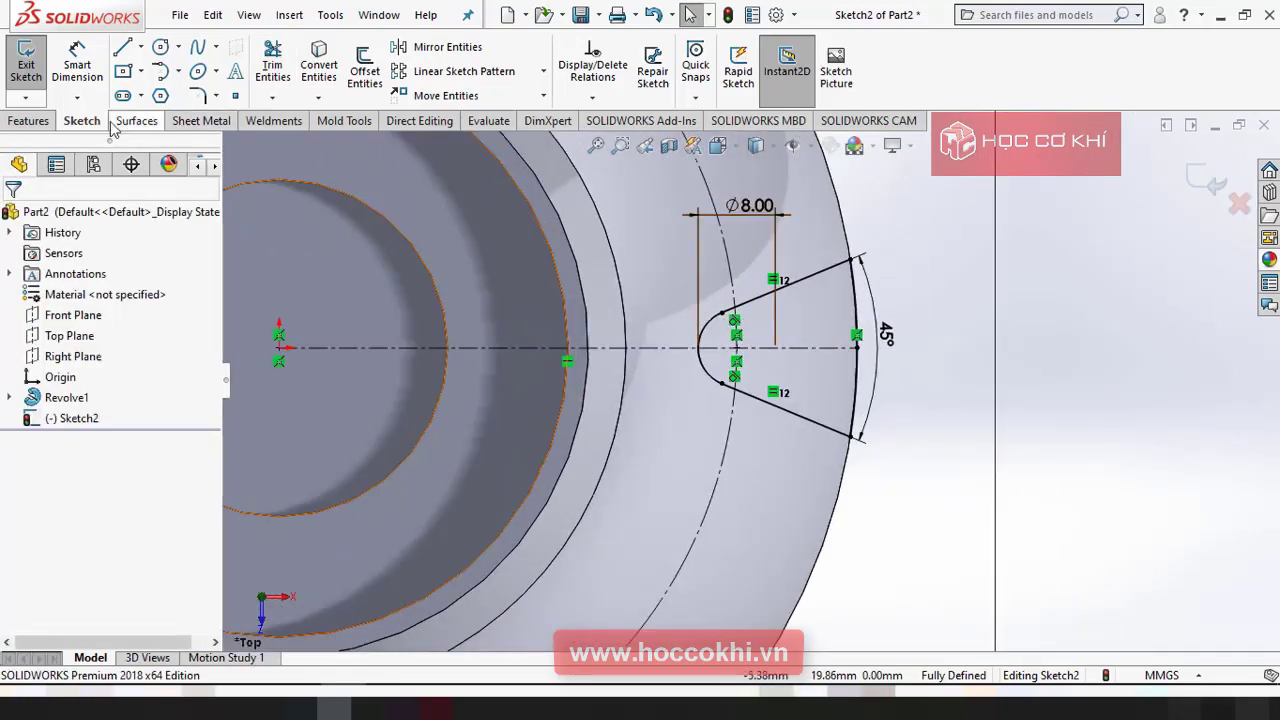
click(30, 121)
click(278, 68)
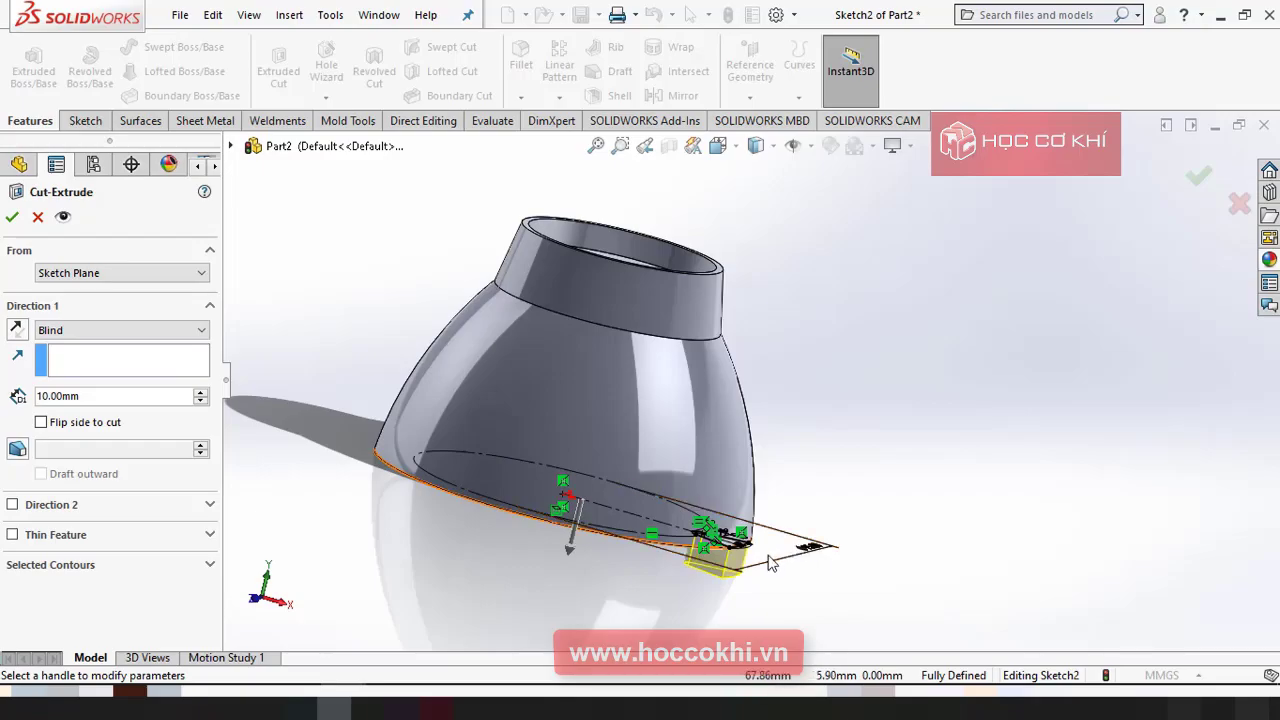
Set the cut to start at a 10 mm offset from the sketch plane.
key(alt+Tab)
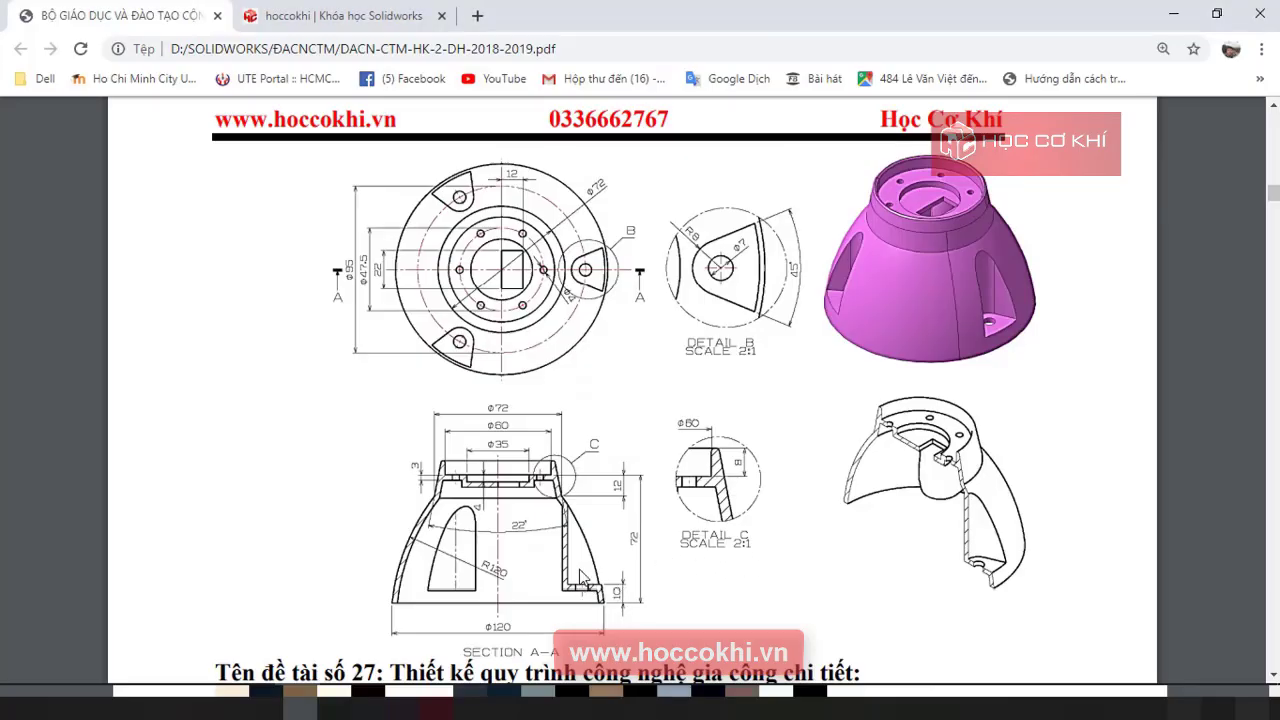
key(alt+Tab)
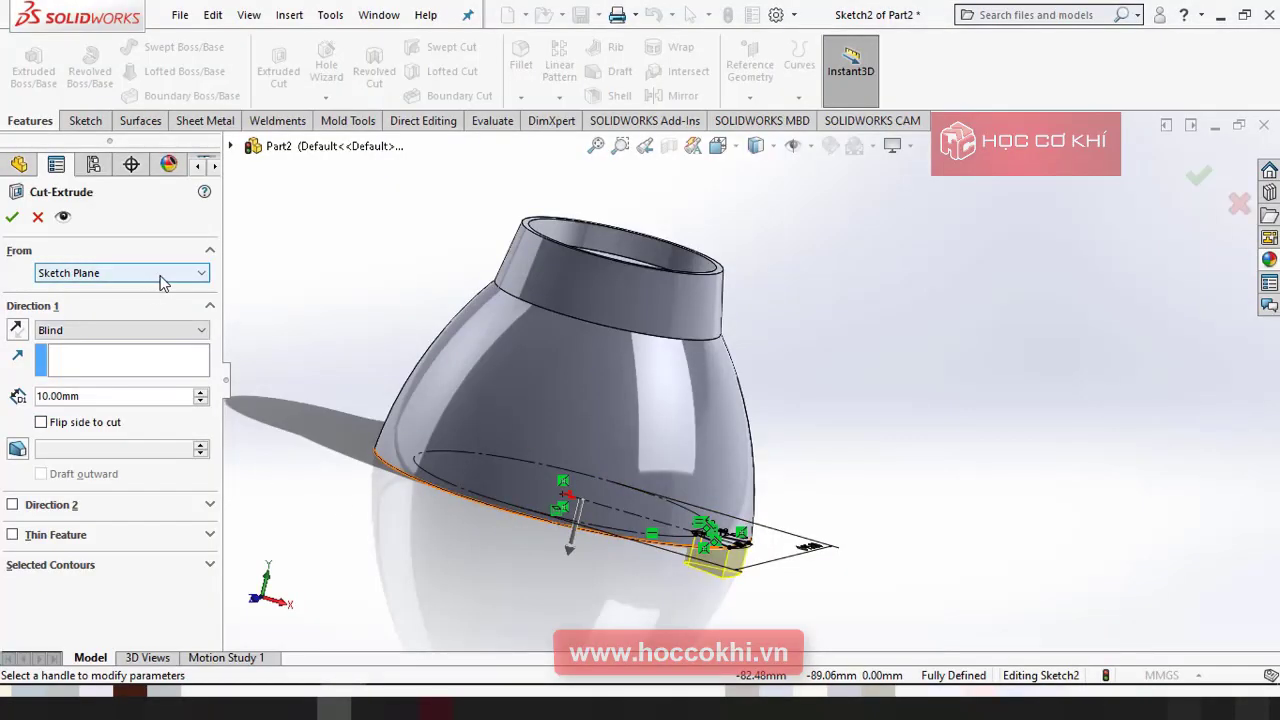
click(160, 276)
click(150, 327)
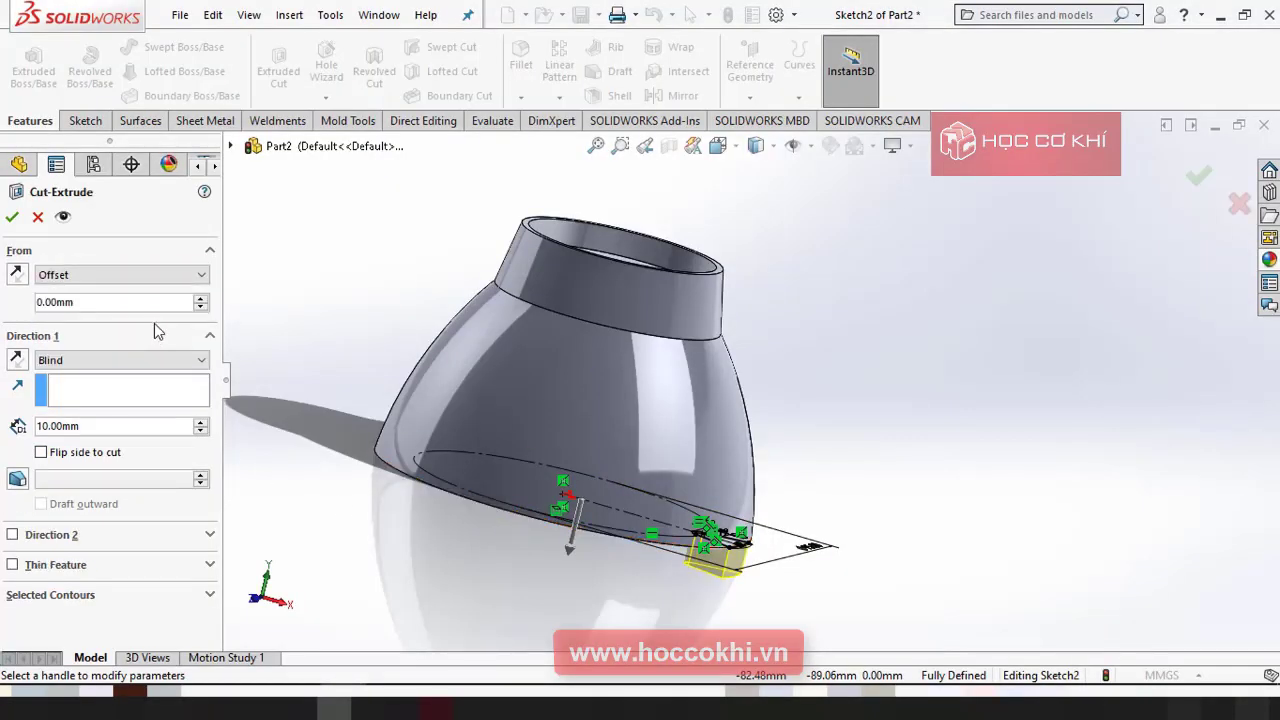
text(10)
key(Return)
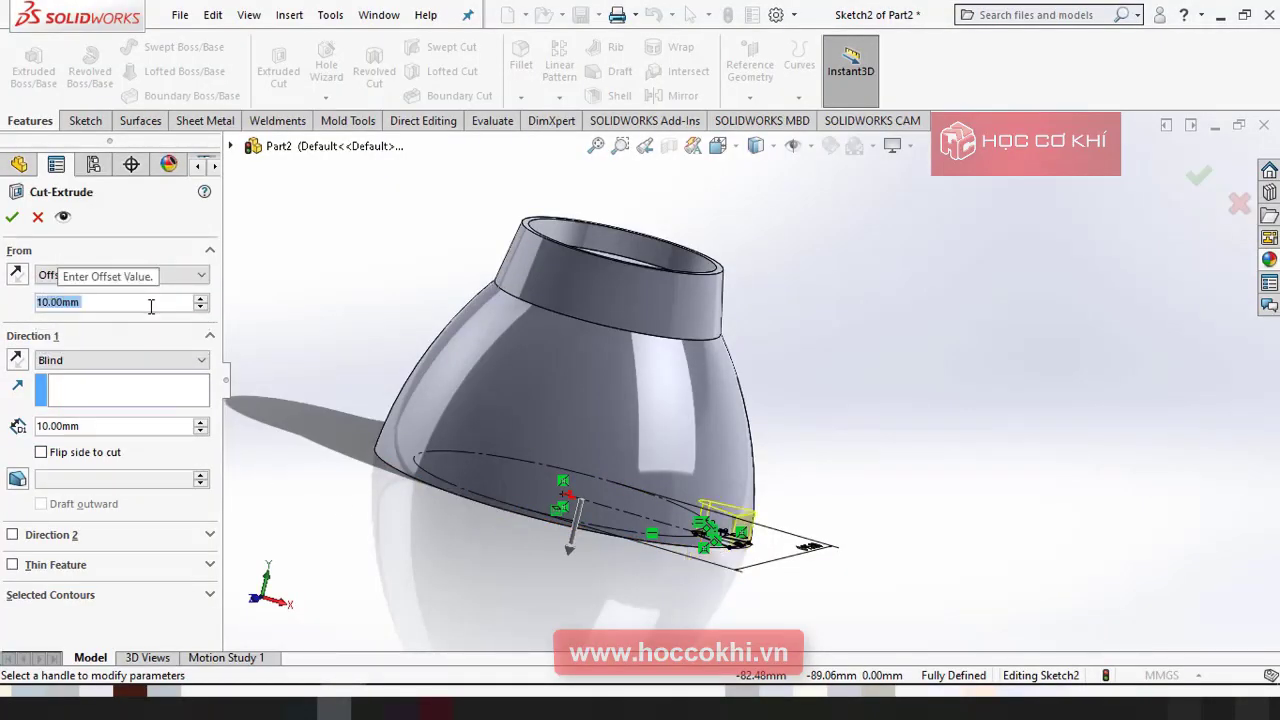
Reverse the cut direction, set it to Up To Next, and create Cut-Extrude1.
click(16, 361)
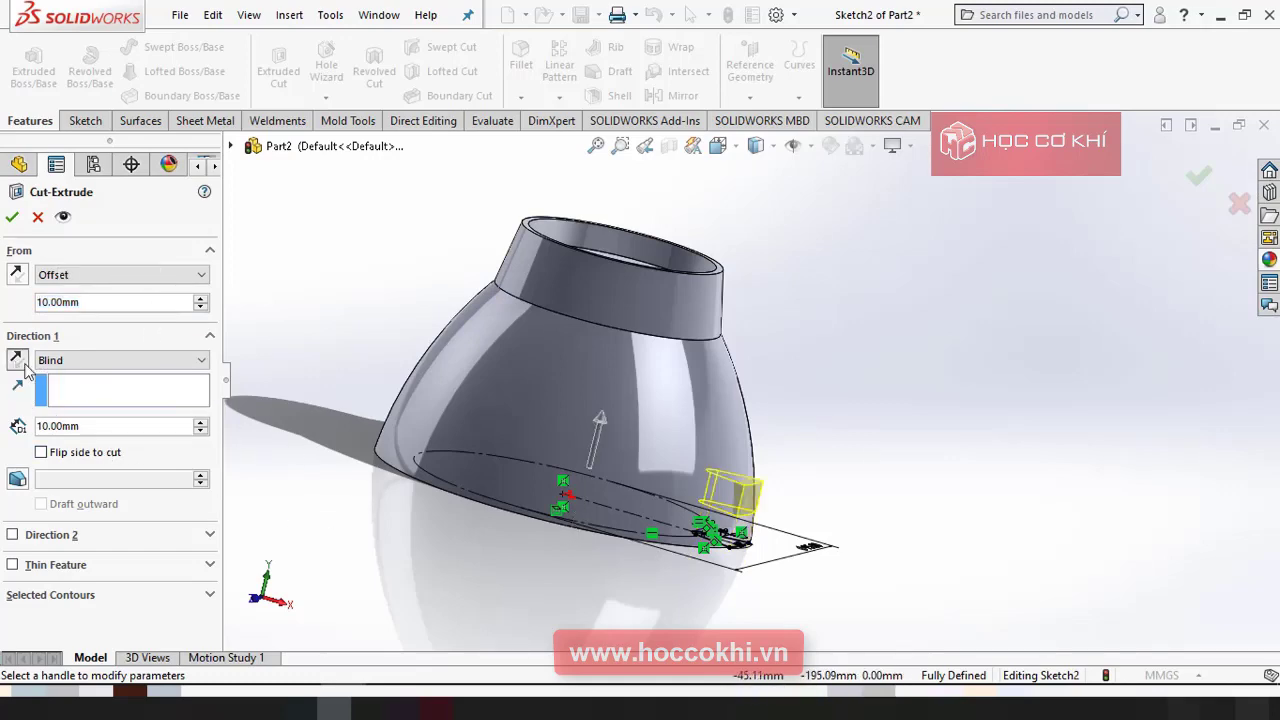
middle_drag(480, 578, 435, 515)
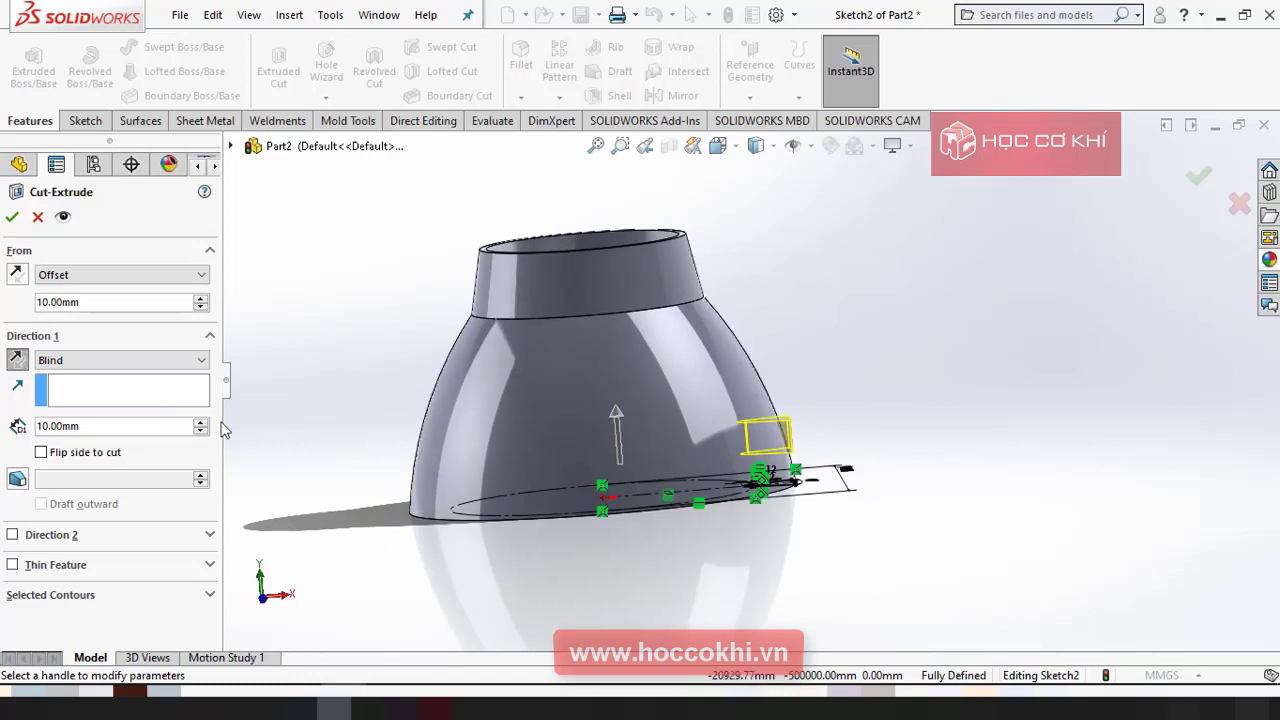
click(155, 369)
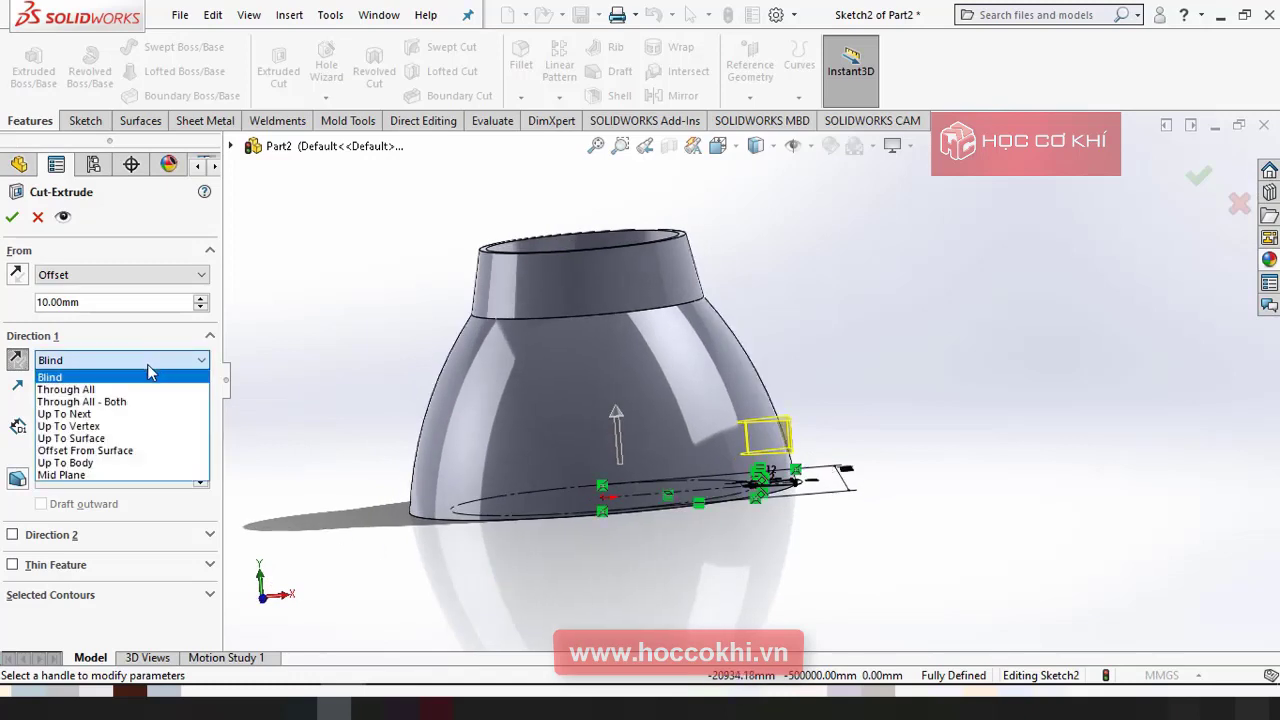
click(83, 417)
click(13, 216)
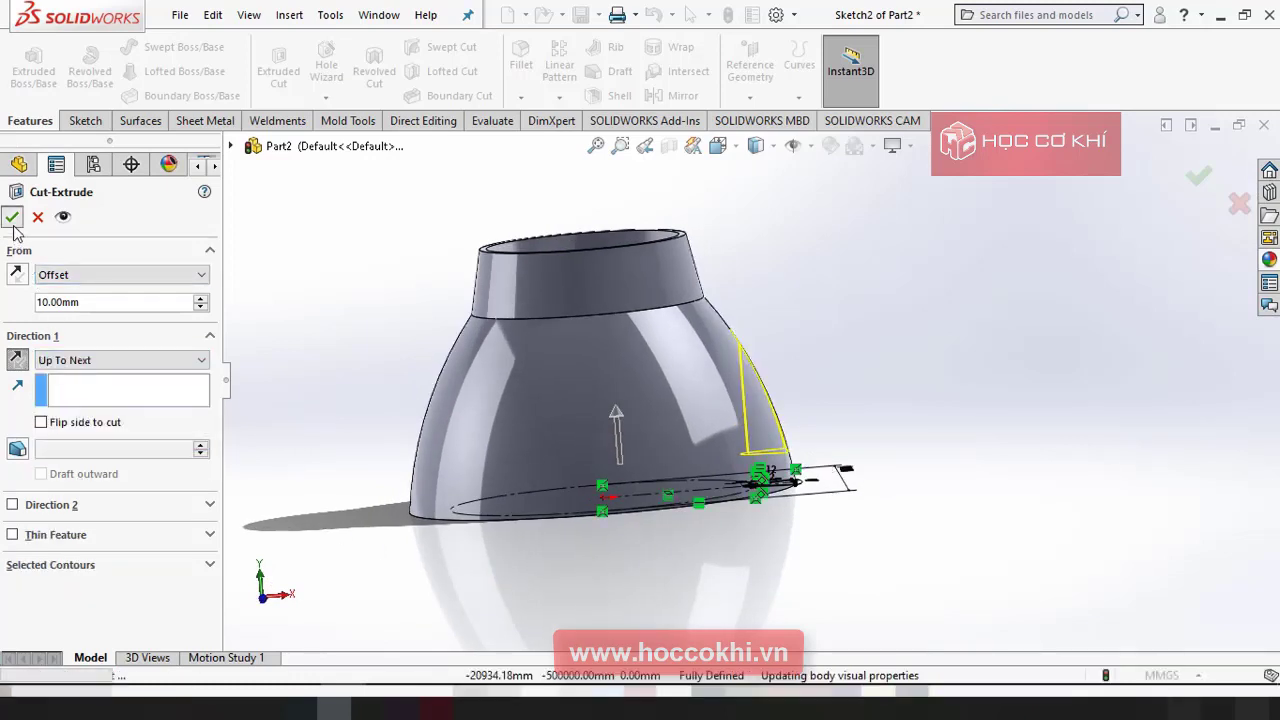
middle_drag(406, 346, 650, 320)
Circular-pattern Cut-Extrude1 into 3 instances over 360° about the inner circular edge.
click(559, 97)
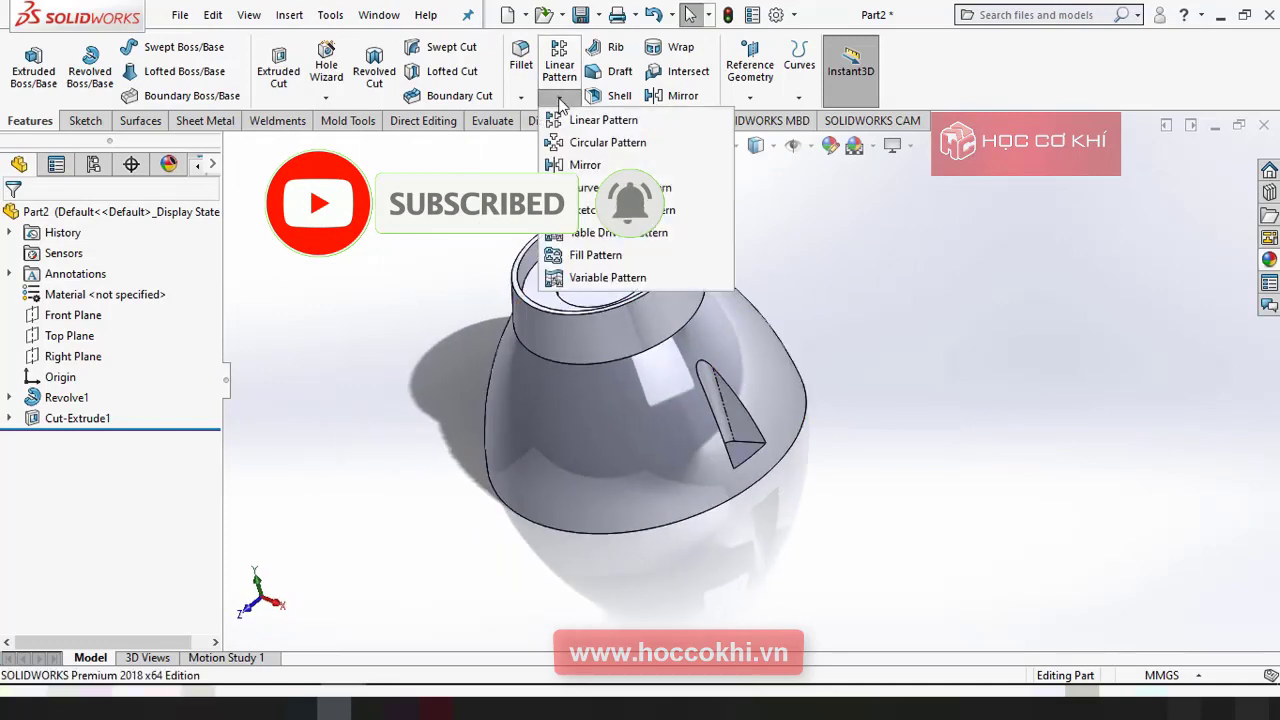
click(600, 143)
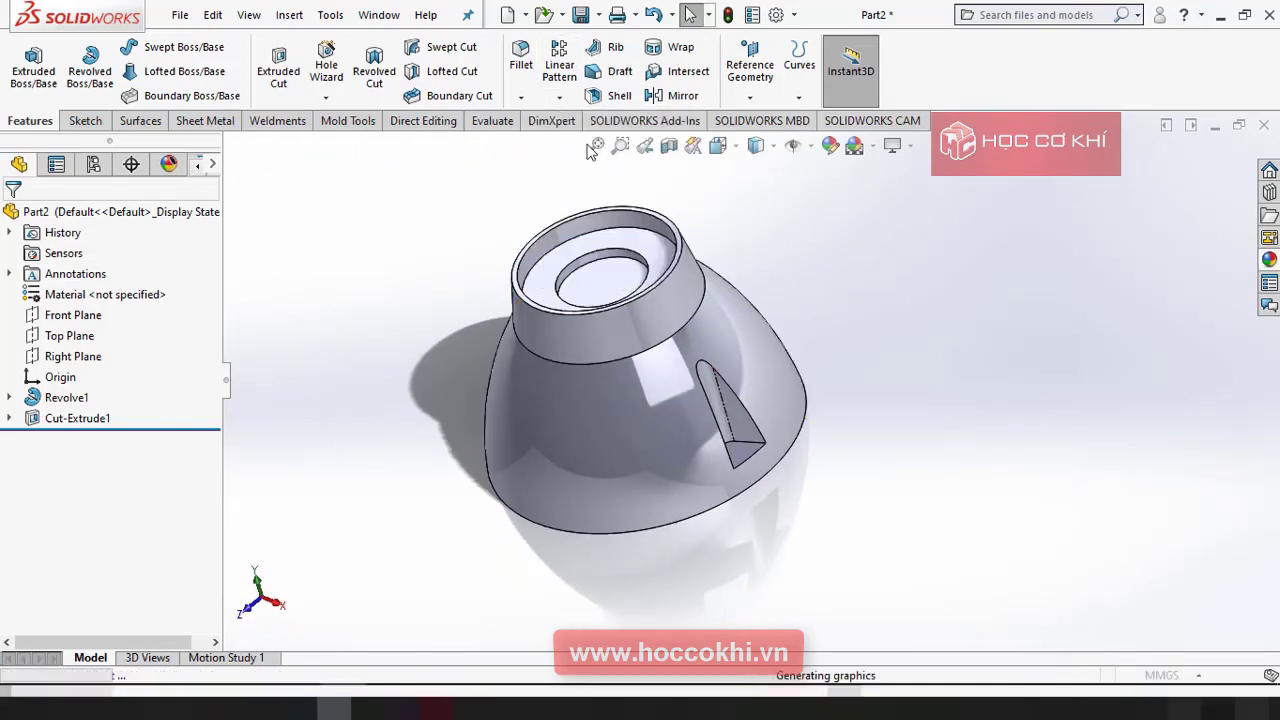
click(122, 277)
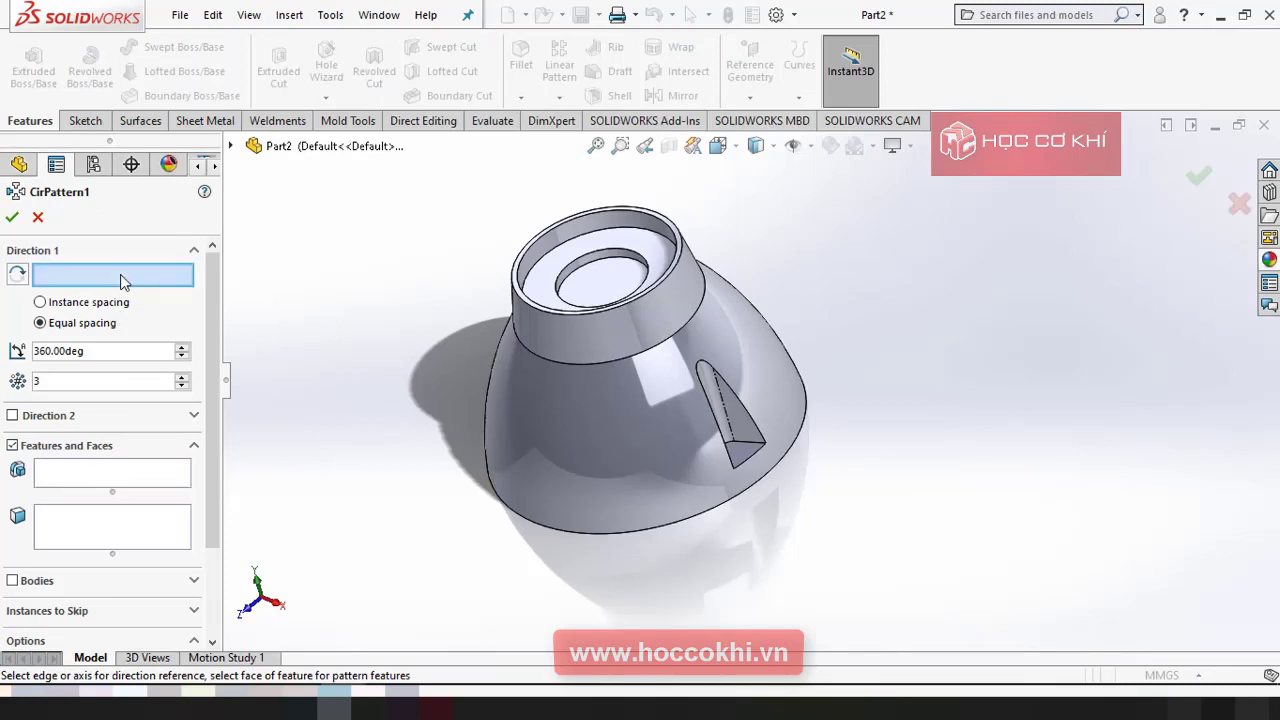
click(556, 283)
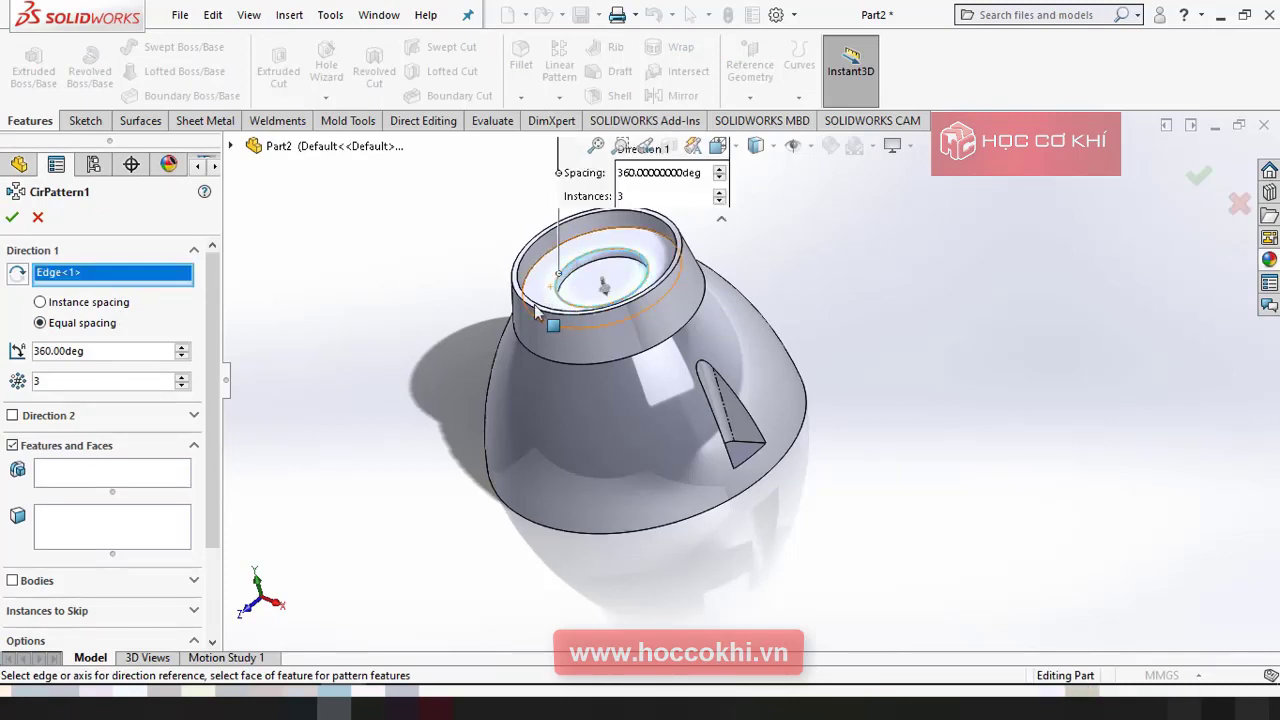
click(68, 477)
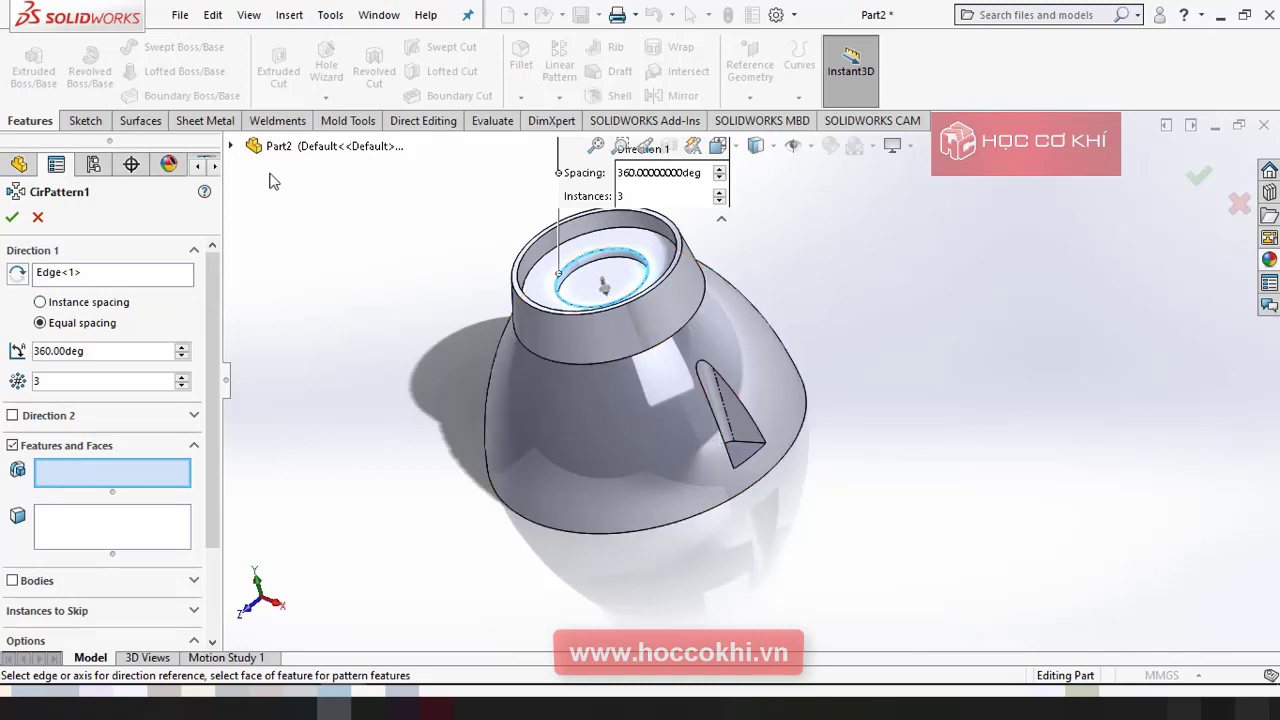
click(232, 147)
click(318, 352)
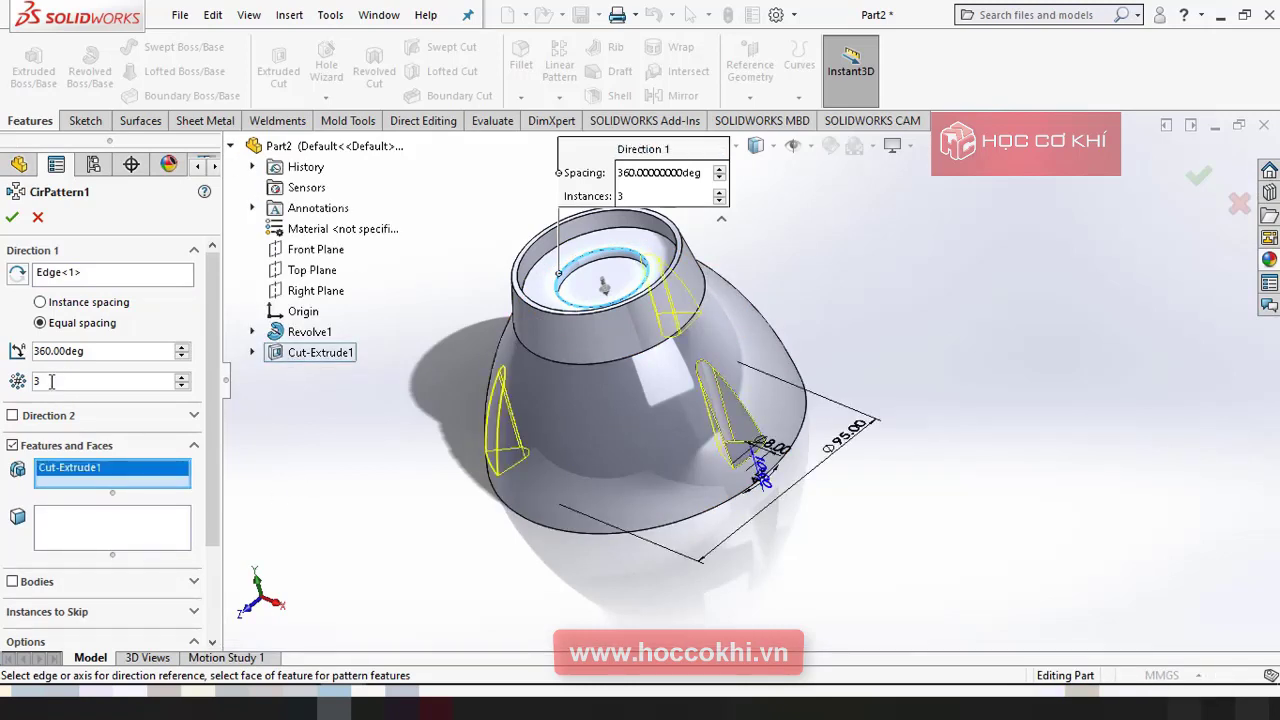
click(13, 218)
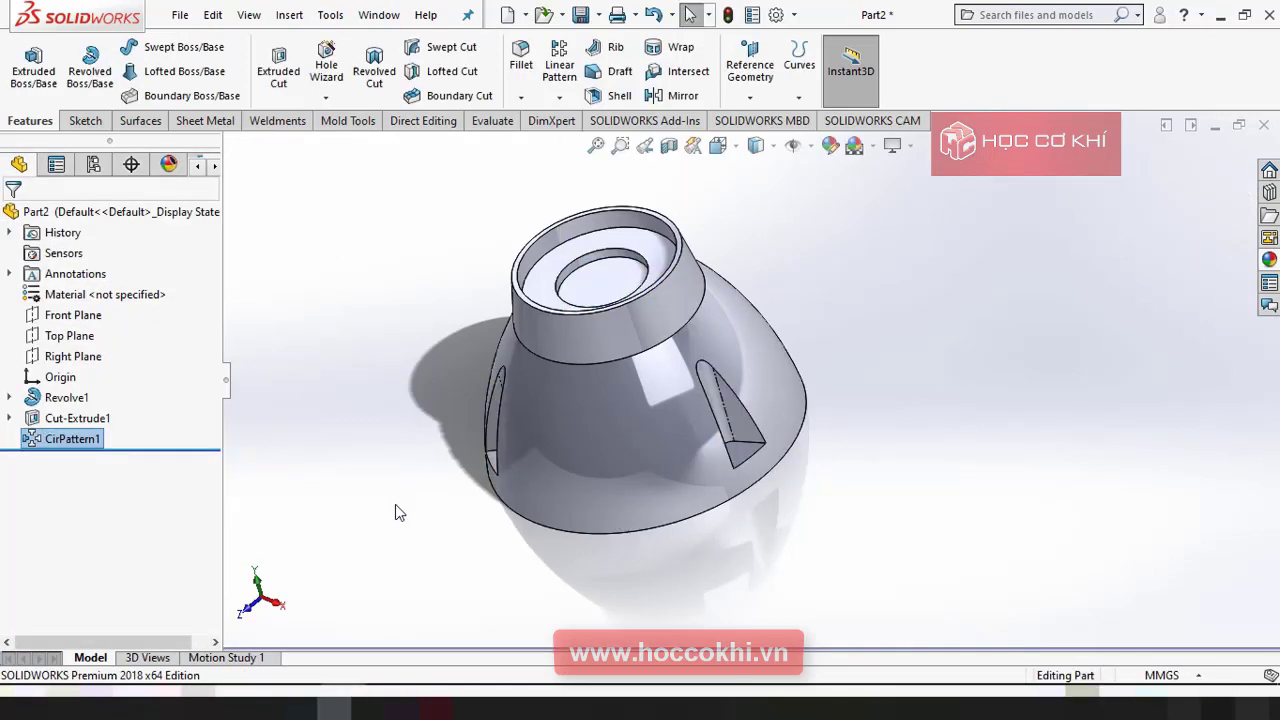
middle_drag(395, 504, 737, 400)
Apply a 3 mm Shell to the housing with its bottom face removed.
key(alt+Tab)
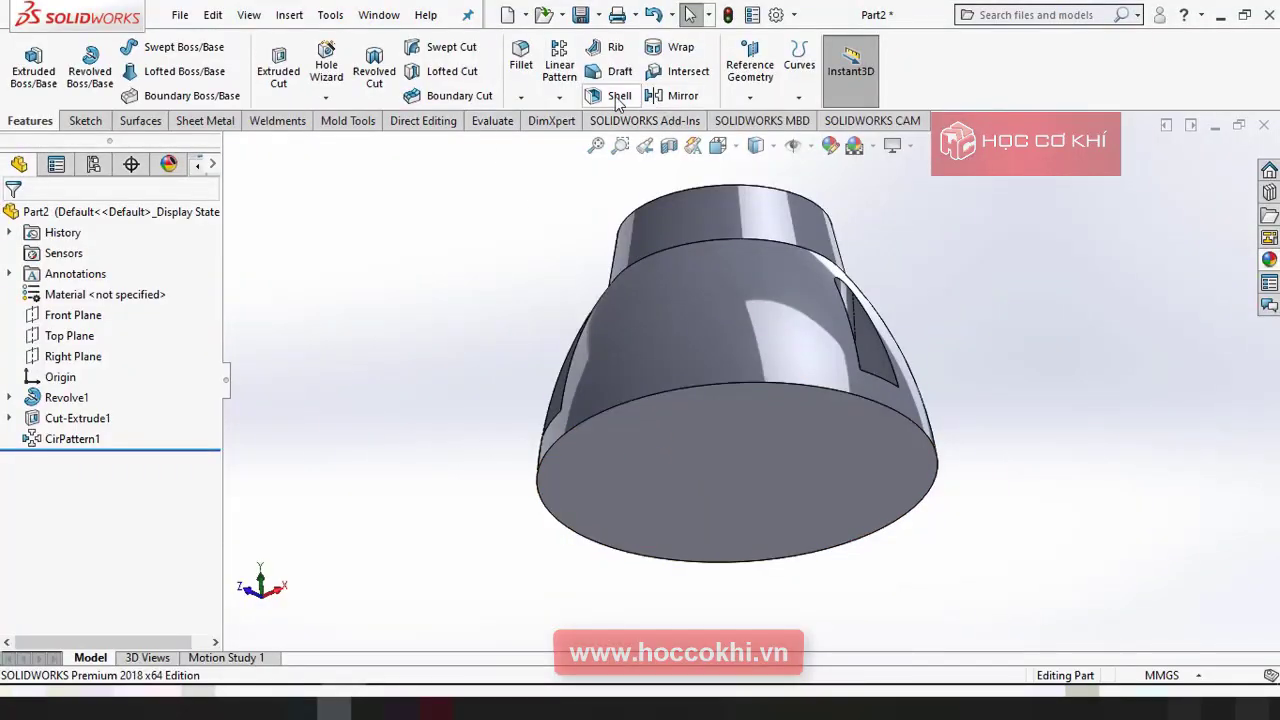
click(618, 97)
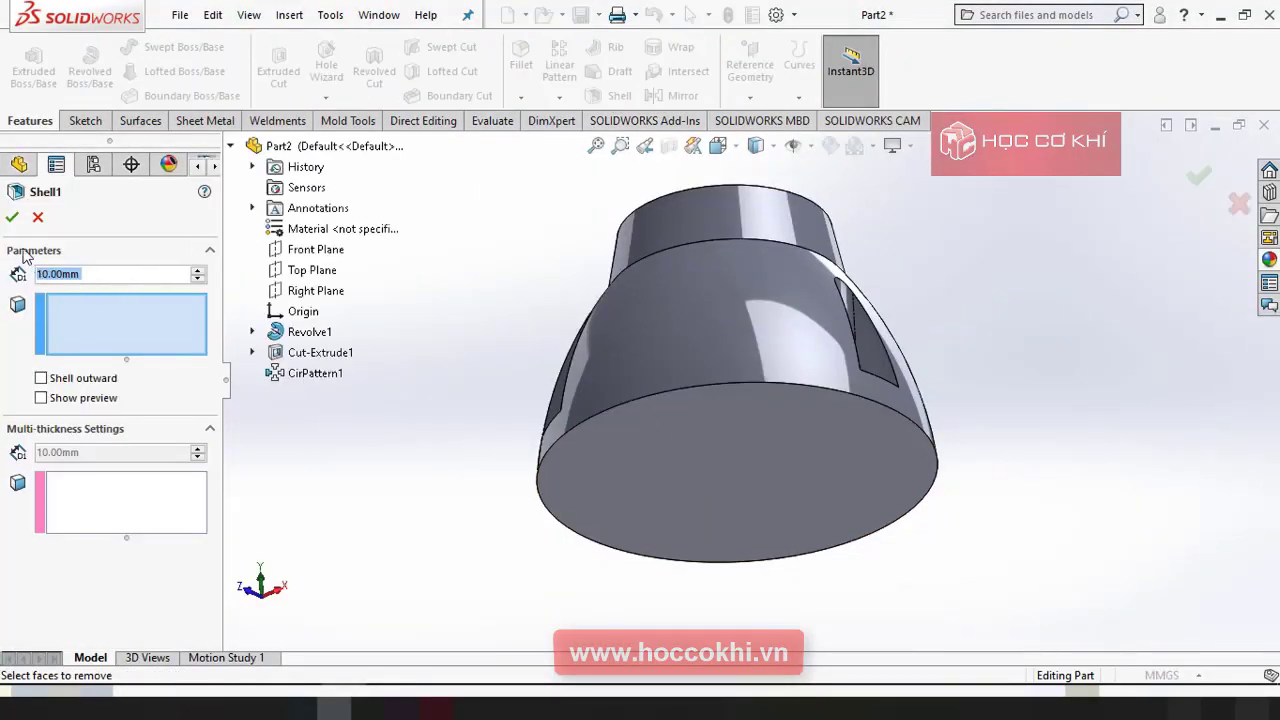
text(3)
key(Return)
click(761, 497)
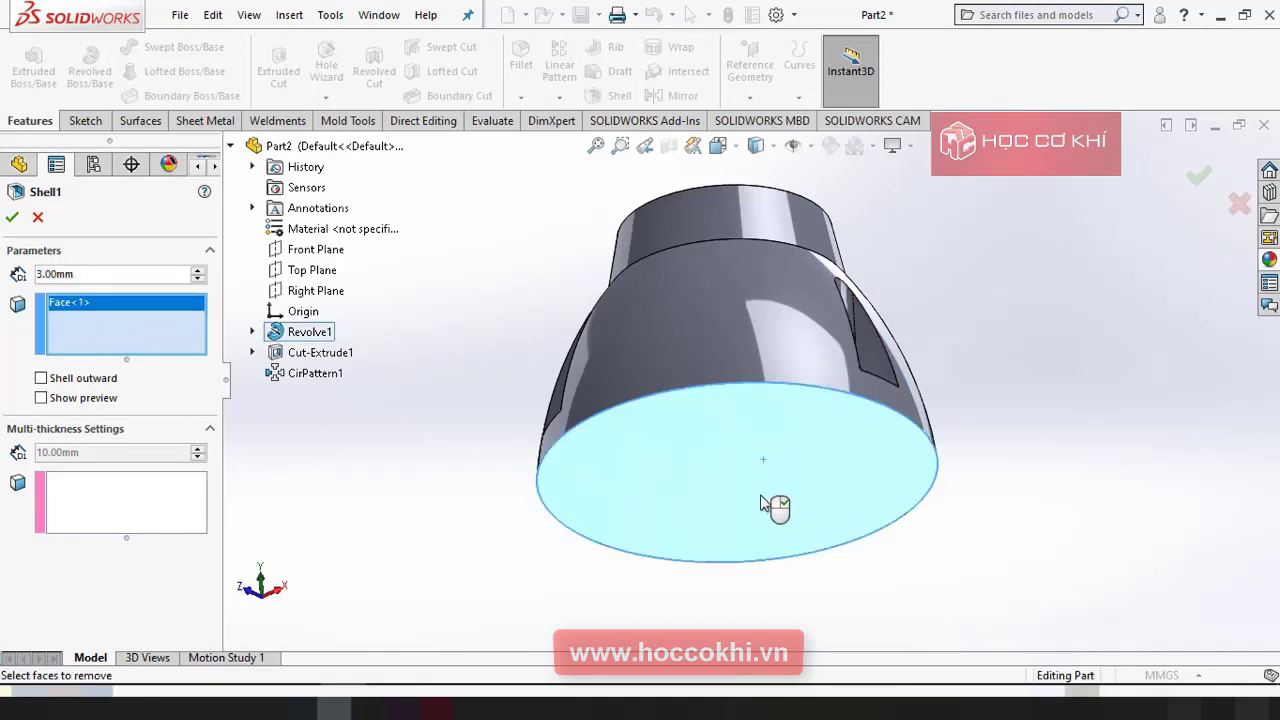
middle_drag(763, 505, 726, 560)
scroll(757, 486, up, 3)
click(41, 398)
scroll(757, 371, down, 2)
click(13, 218)
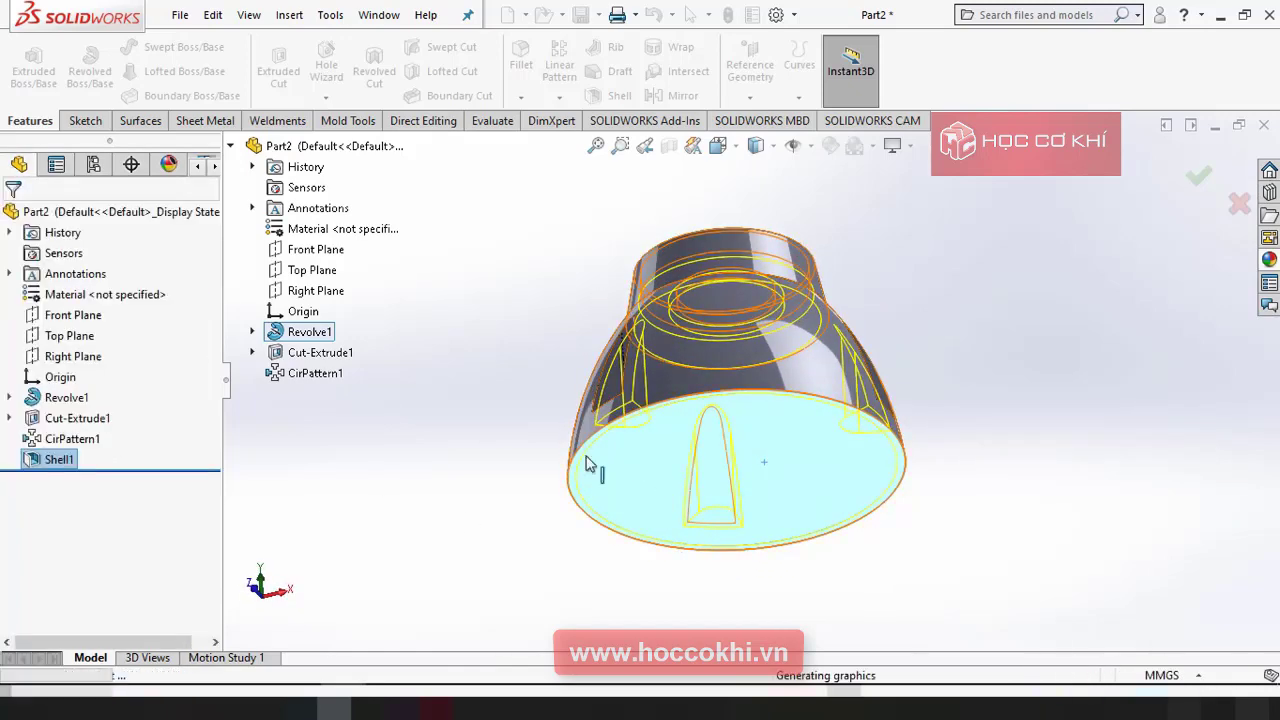
Orbit to inspect the hollow interior and select the flat face at the slot tip.
middle_drag(523, 471, 586, 566)
scroll(812, 467, down, 3)
middle_drag(812, 467, 846, 371)
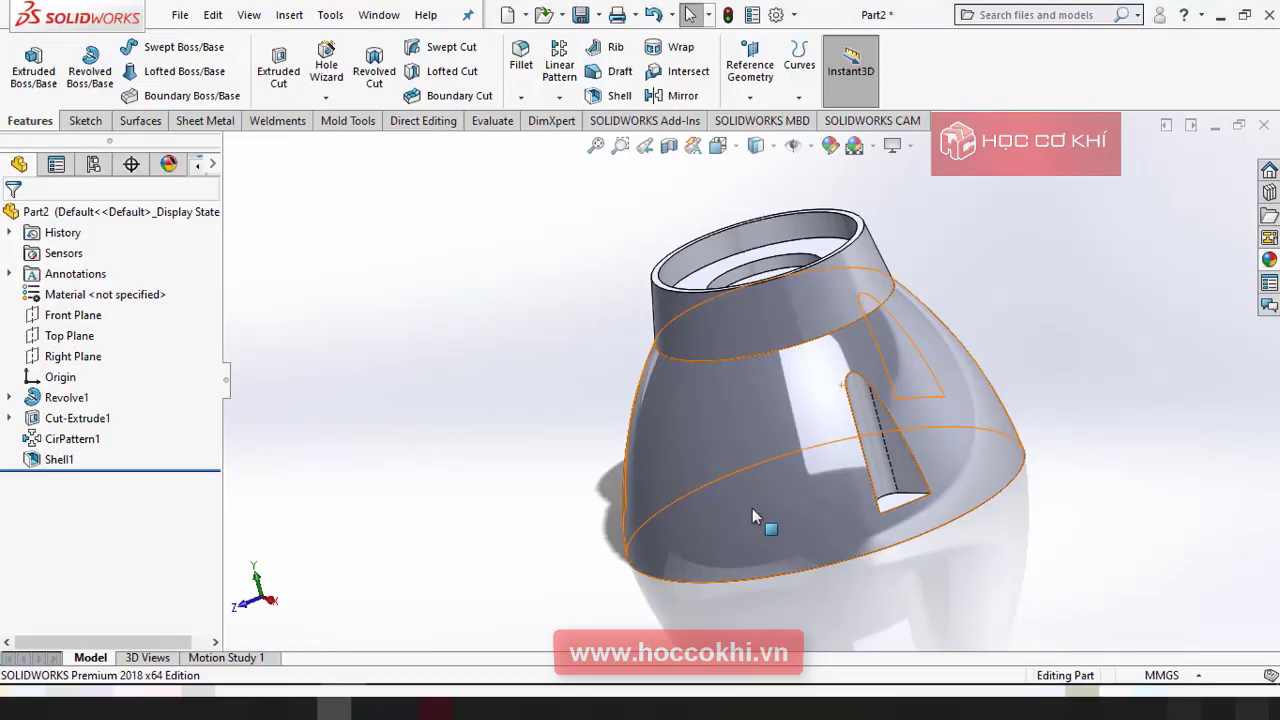
mouse_move(752, 508)
middle_down()
mouse_move(760, 440)
mouse_move(770, 560)
middle_up()
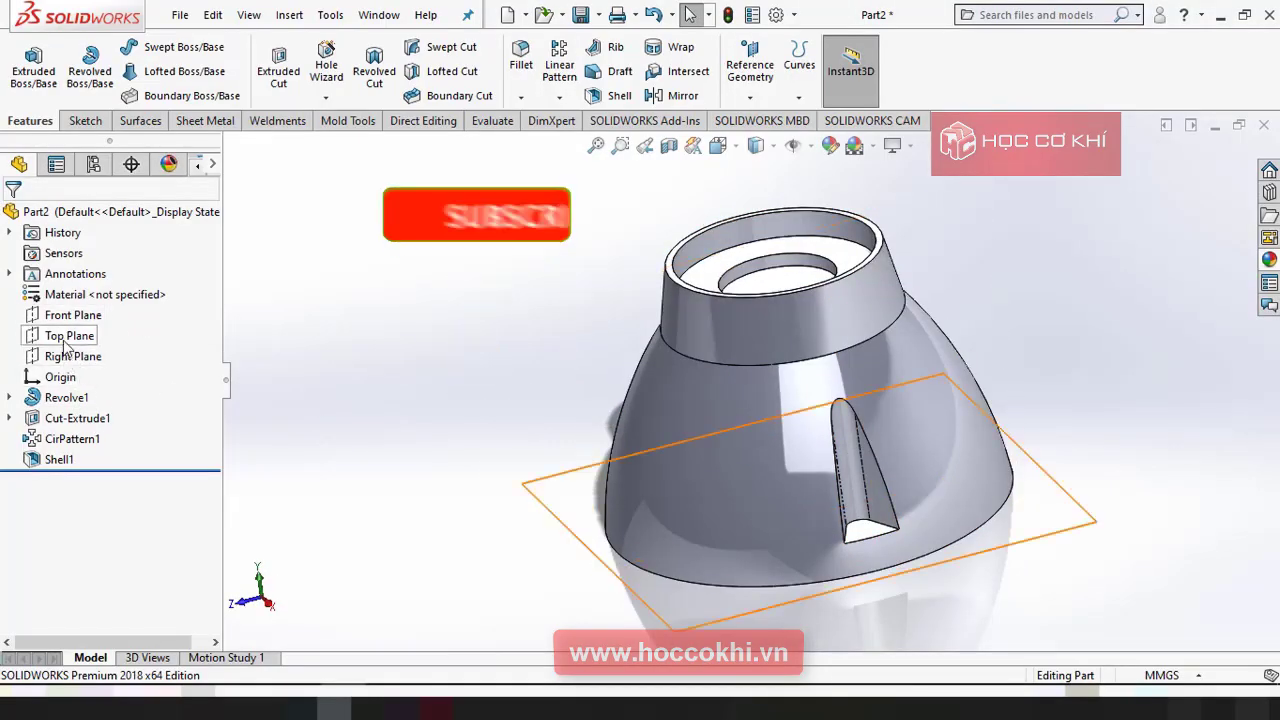
click(885, 532)
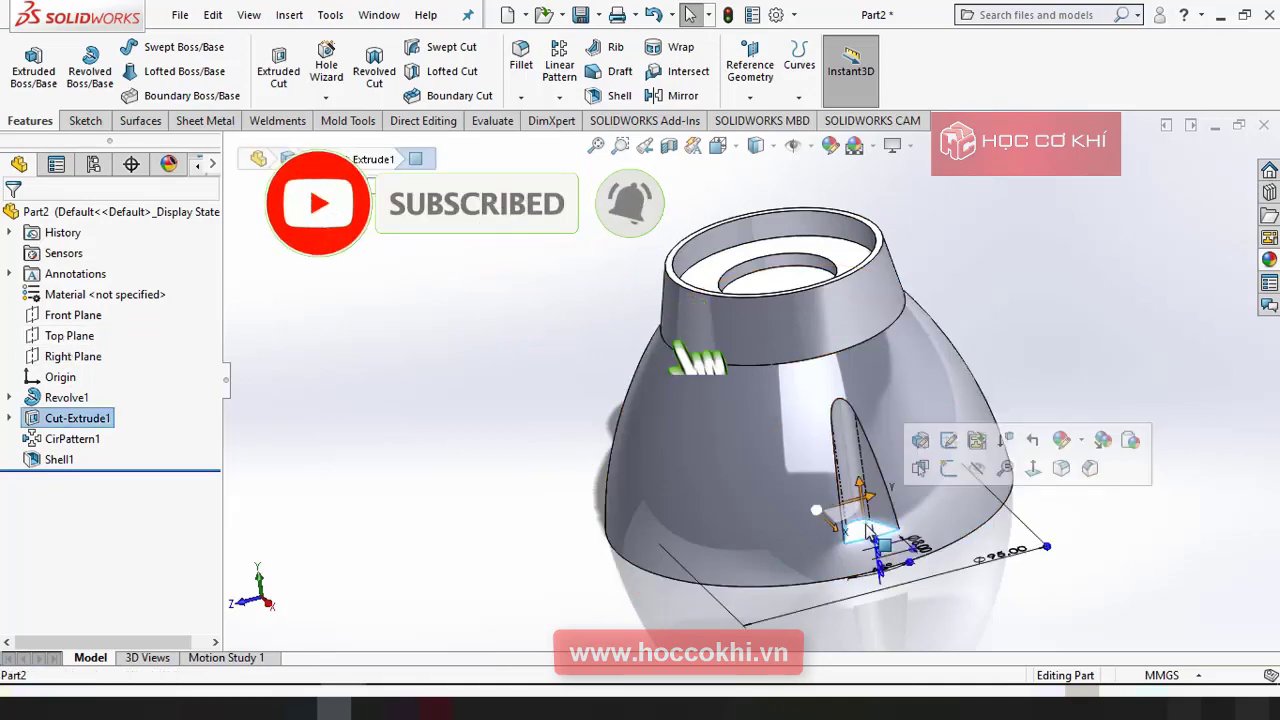
Start a sketch on that face and draw small circles at the three slot tips.
click(946, 470)
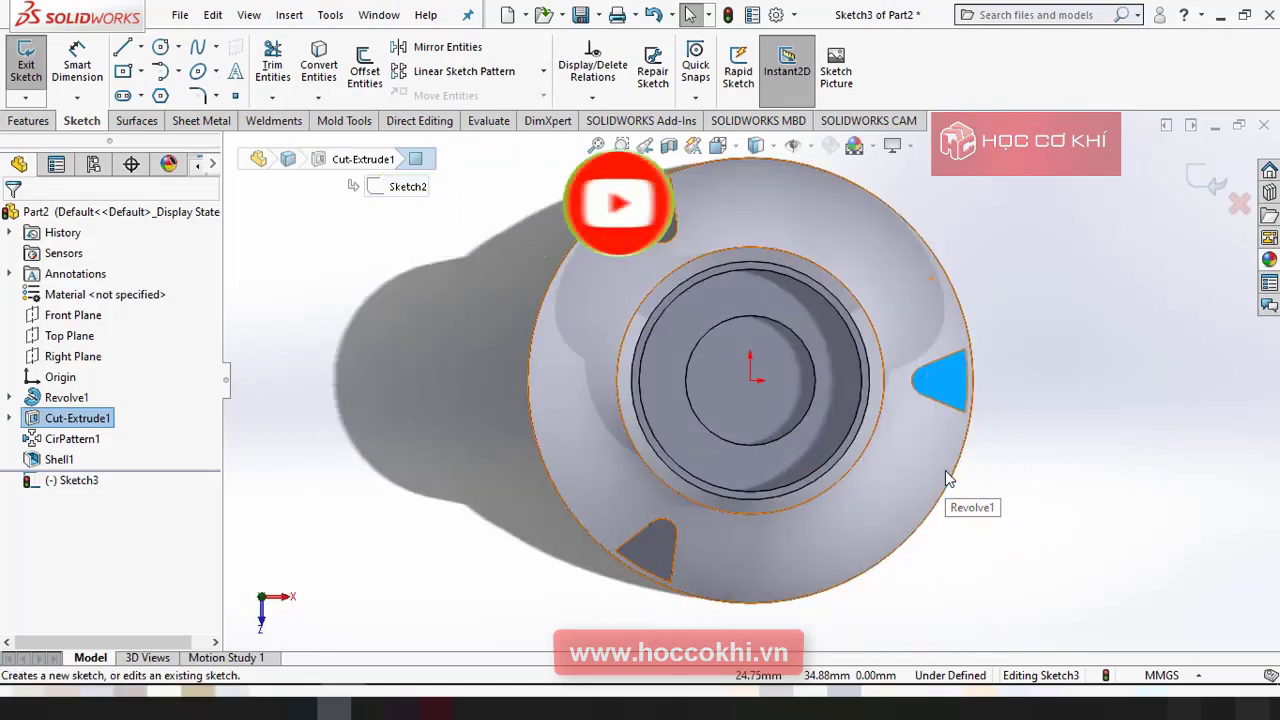
click(161, 48)
scroll(950, 470, down, 3)
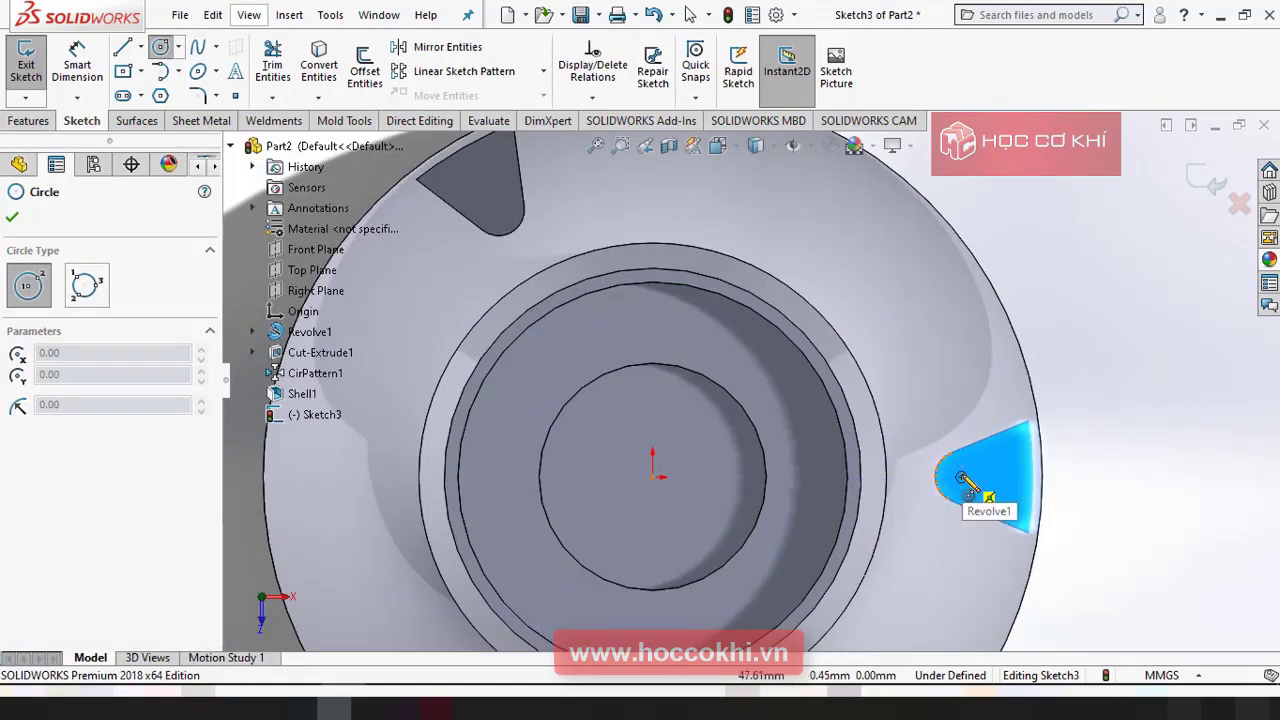
click(961, 477)
click(937, 478)
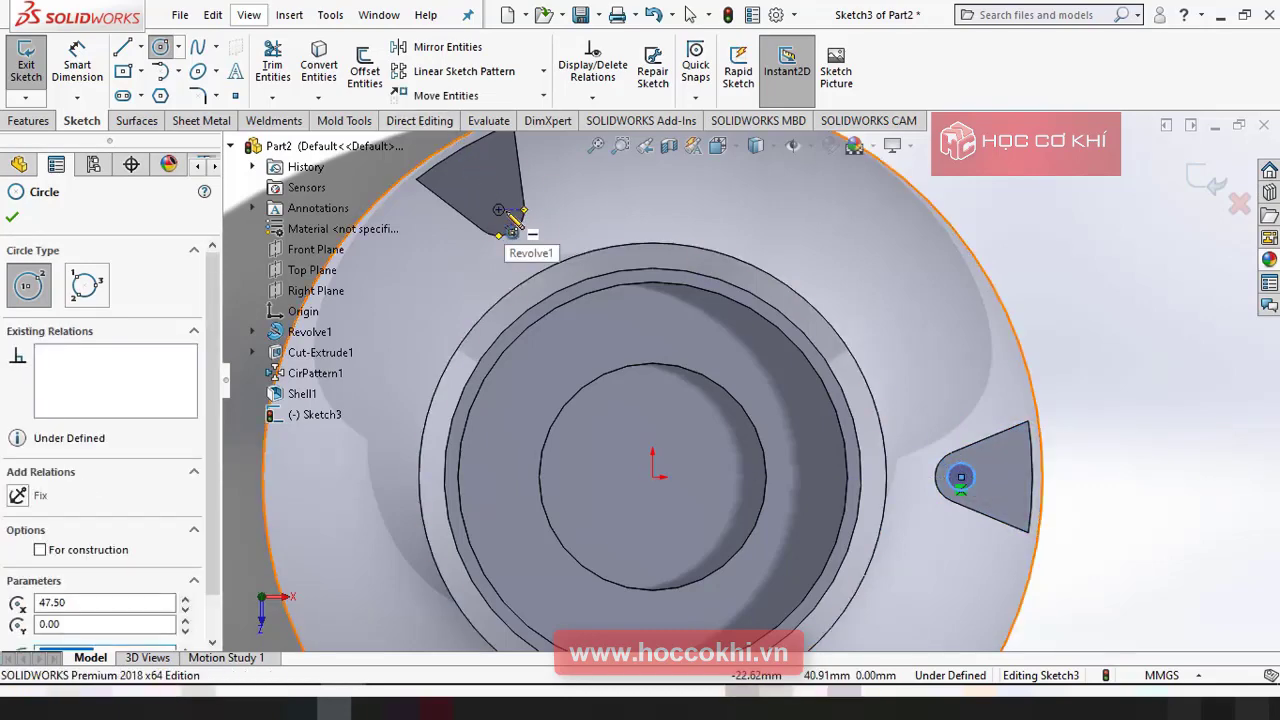
click(499, 211)
click(512, 213)
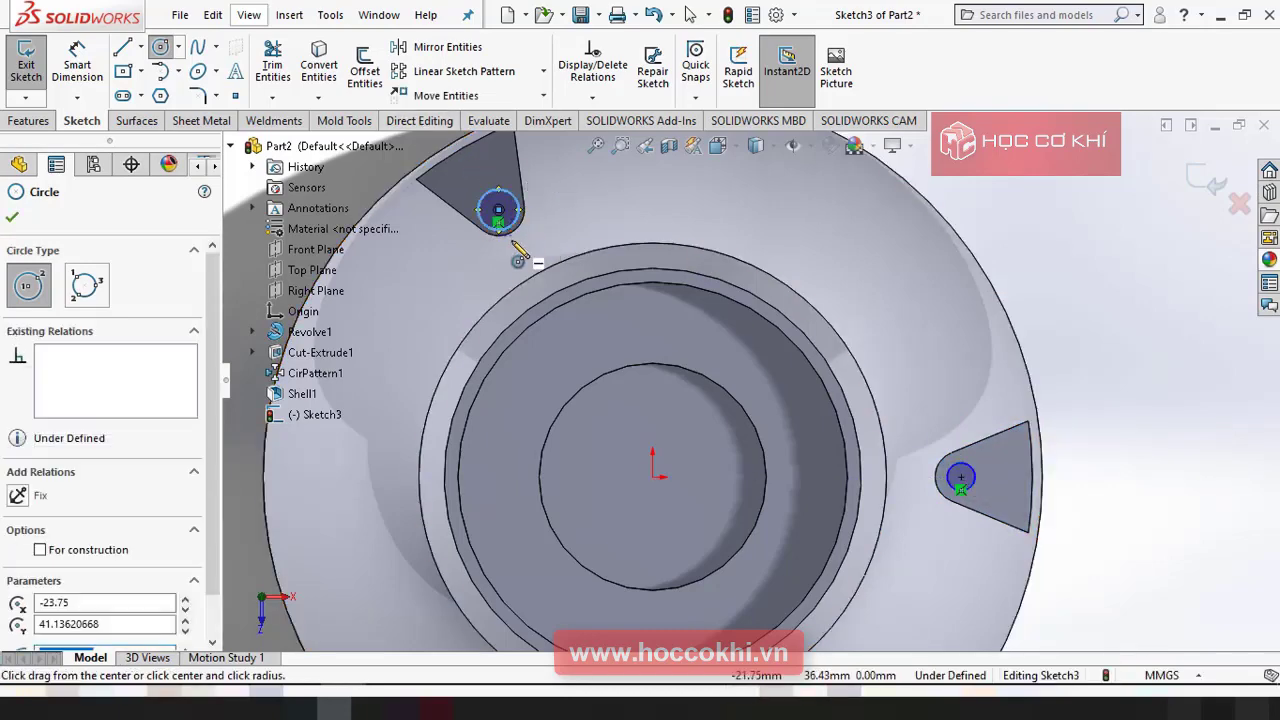
key(f)
middle_drag(530, 335, 790, 475)
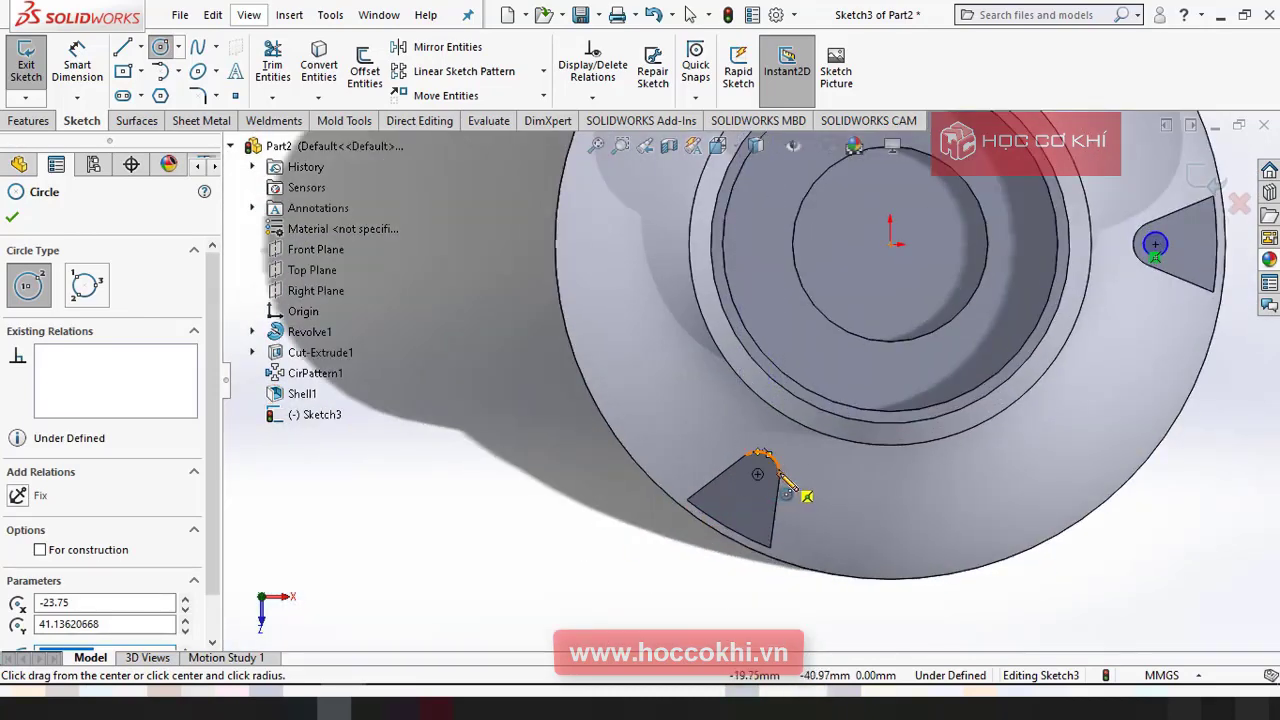
click(758, 474)
click(770, 486)
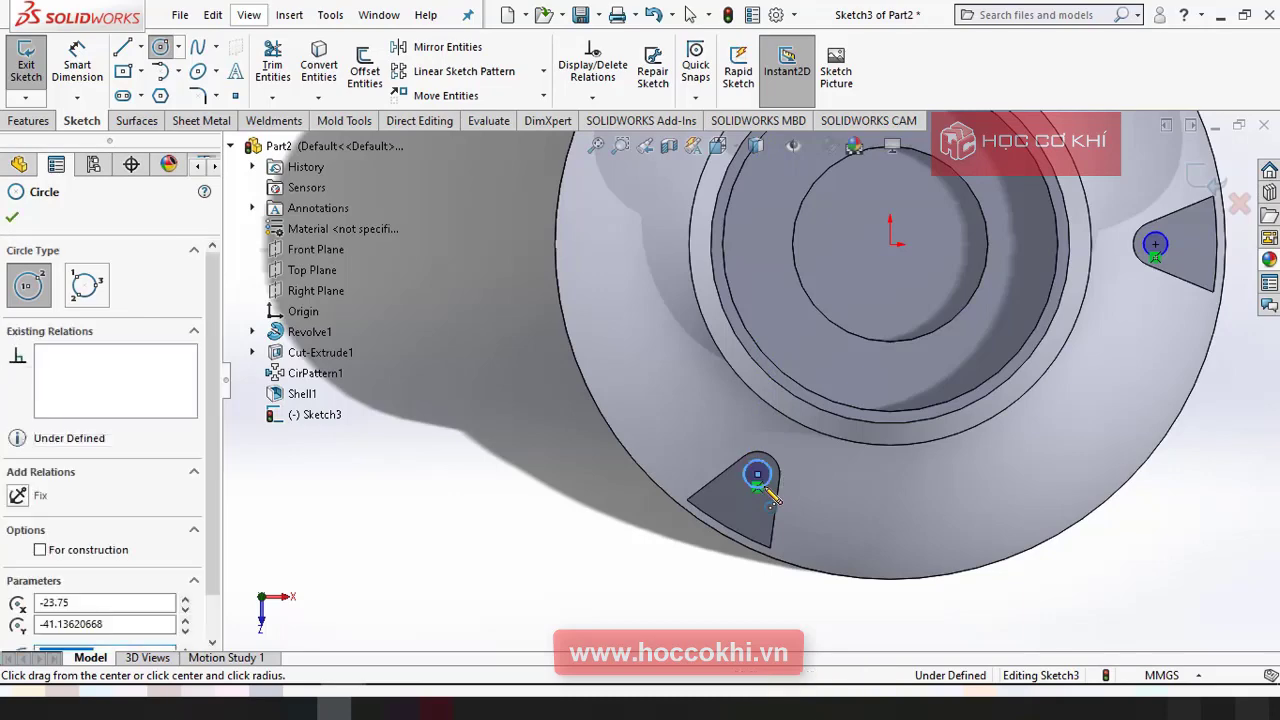
key(Escape)
Make the three slot-tip circles equal in size, then bring up the reference drawing.
scroll(768, 495, up, 3)
scroll(760, 460, down, 4)
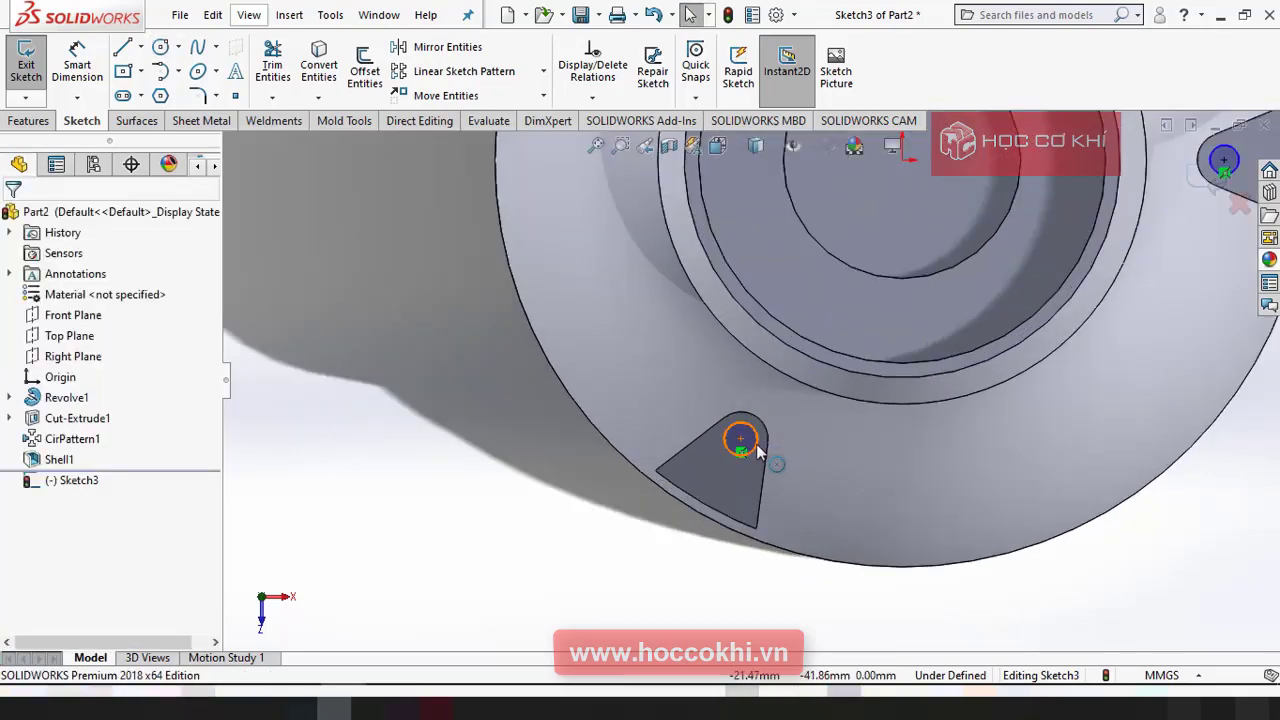
click(757, 452)
scroll(840, 440, up, 3)
scroll(920, 323, down, 5)
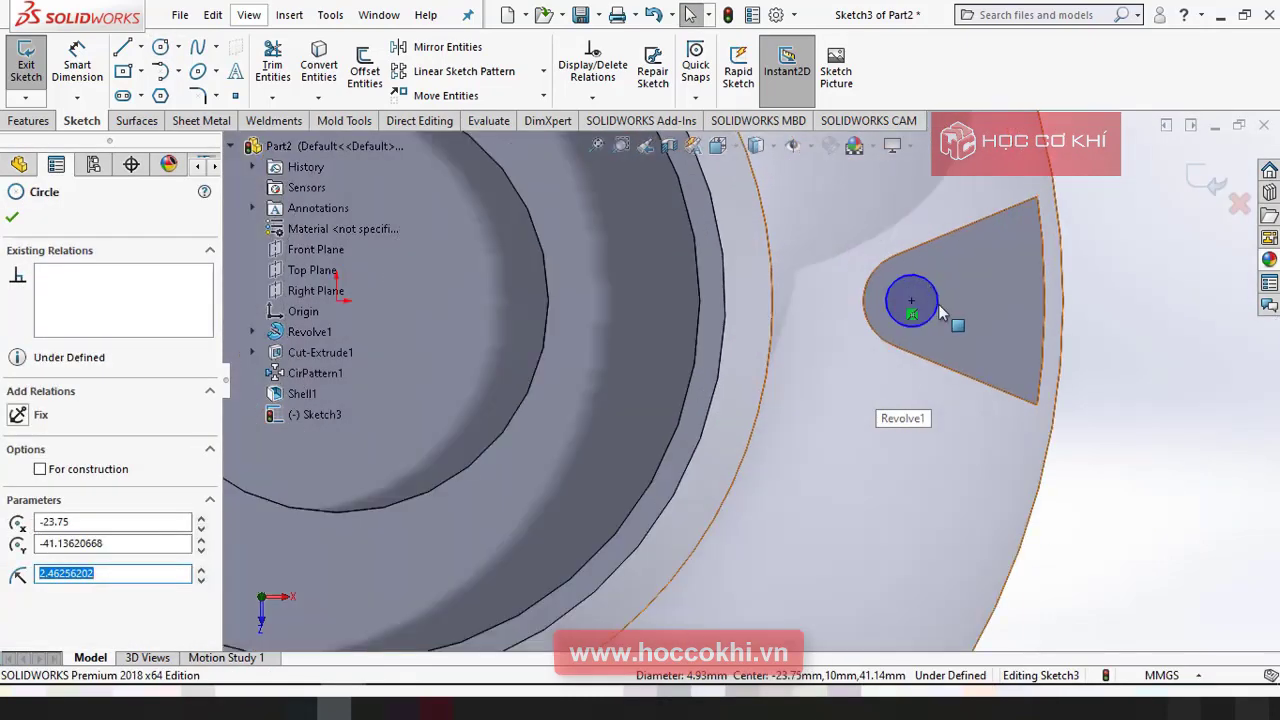
ctrl+click(938, 312)
scroll(938, 312, up, 3)
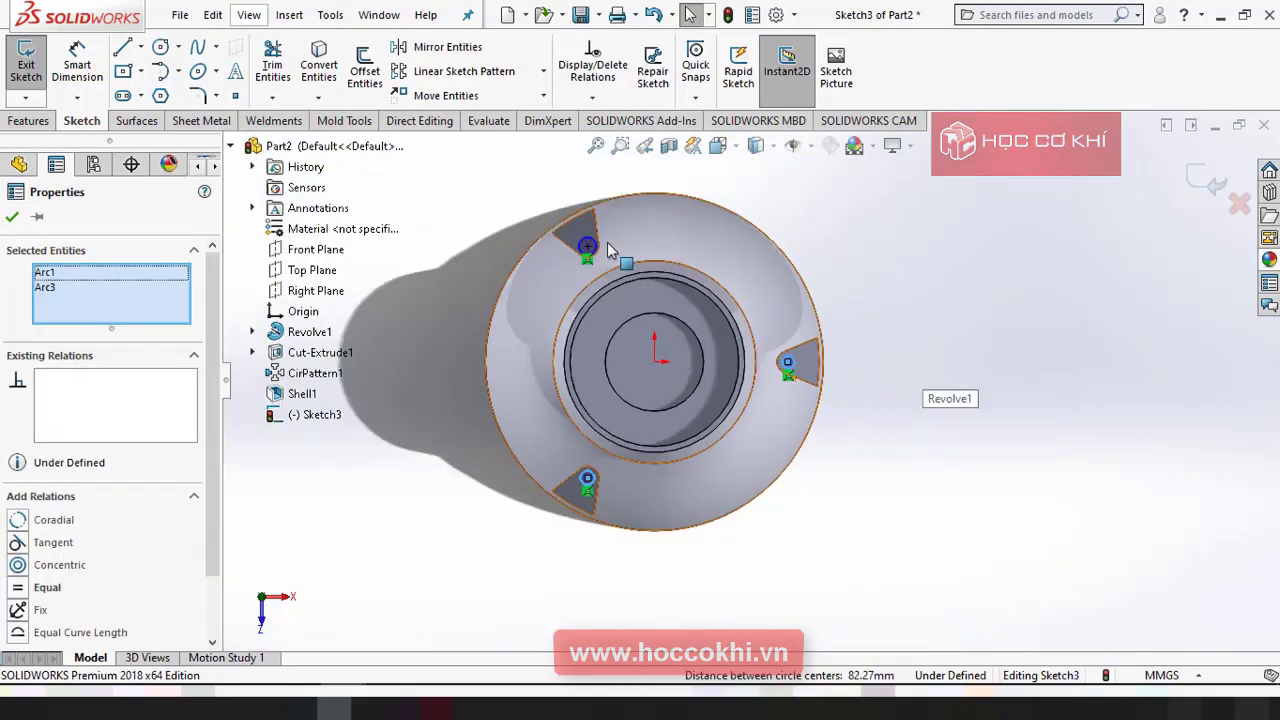
scroll(590, 285, down, 4)
ctrl+click(597, 289)
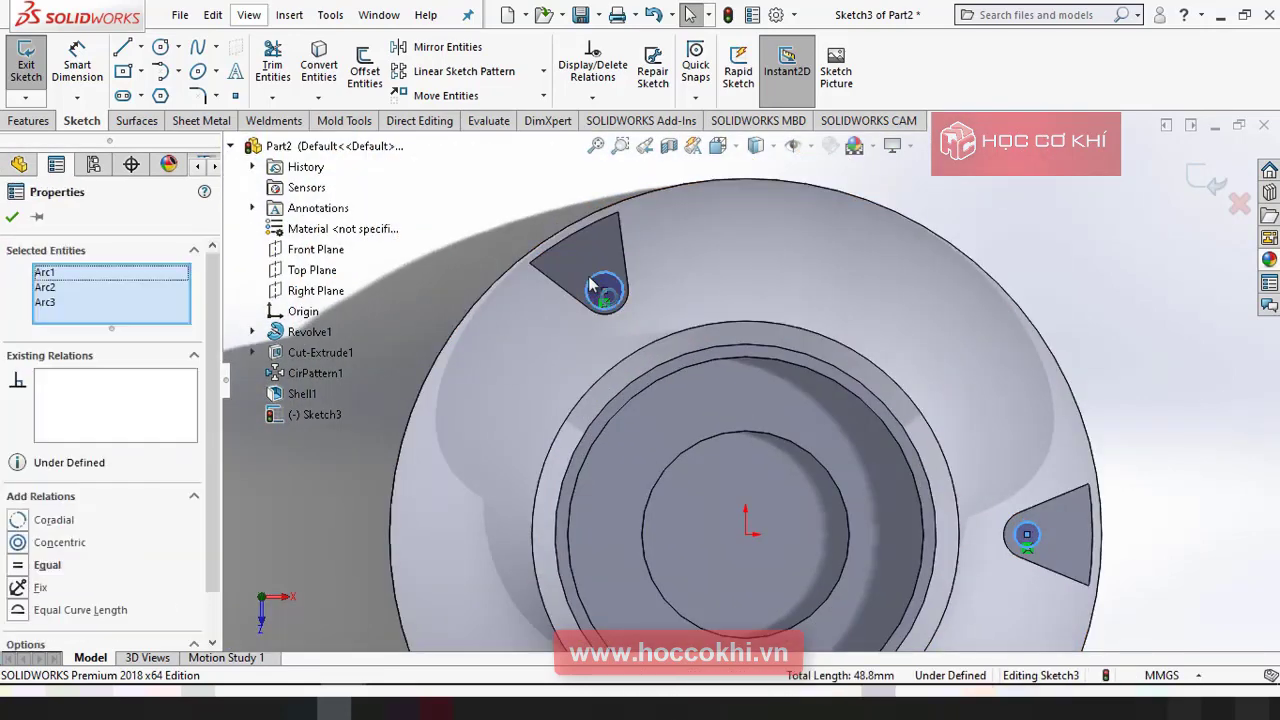
click(700, 193)
scroll(700, 403, up, 3)
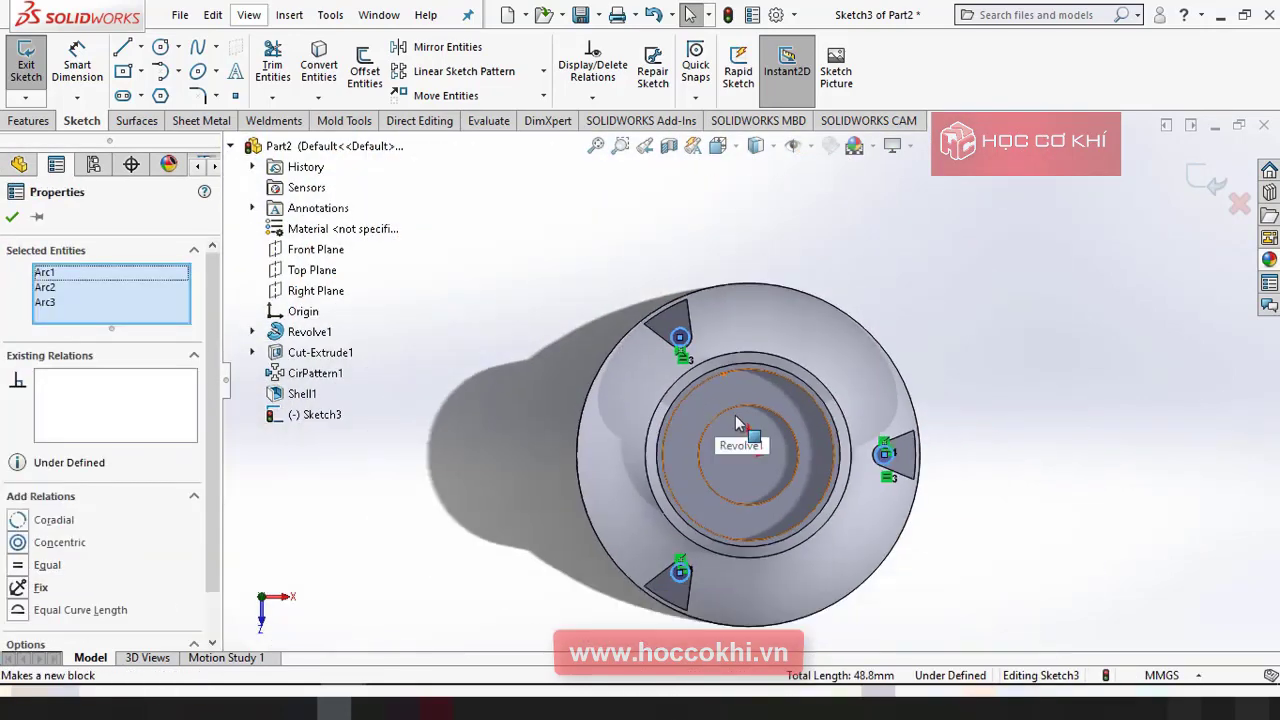
key(Escape)
key(alt+Tab)
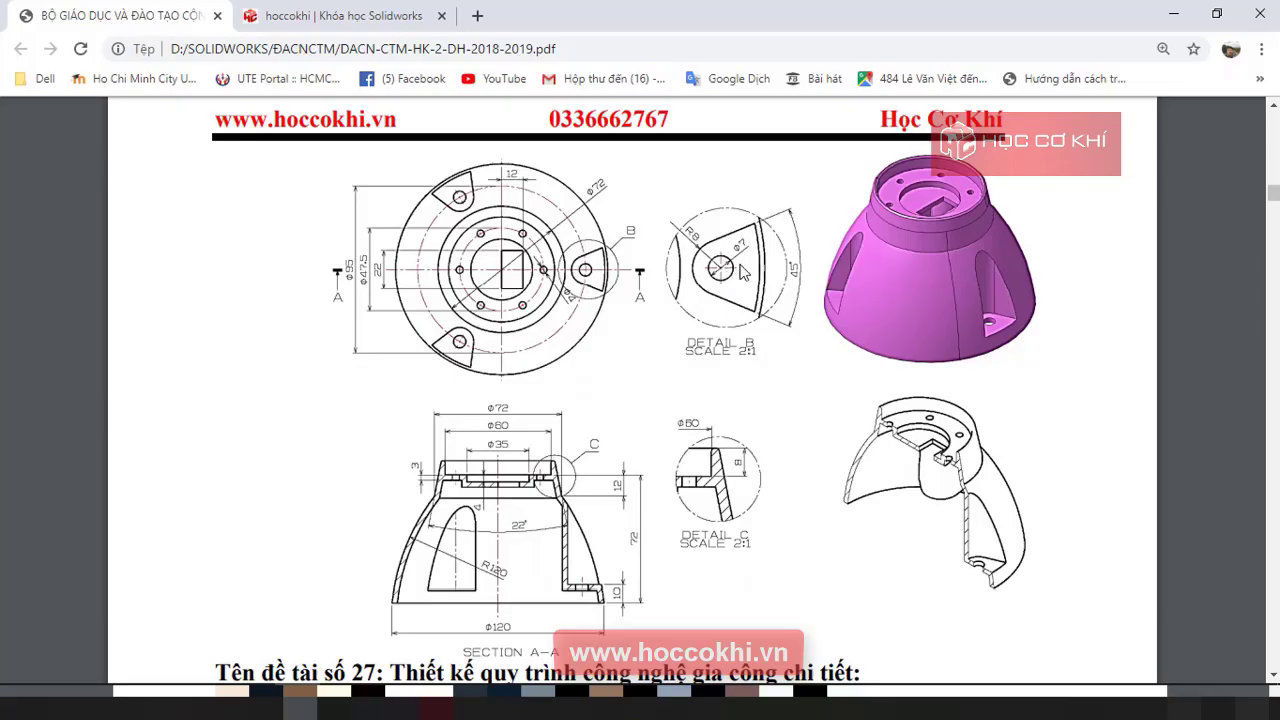
Dimension one slot-tip circle to a 7 mm diameter.
key(alt+Tab)
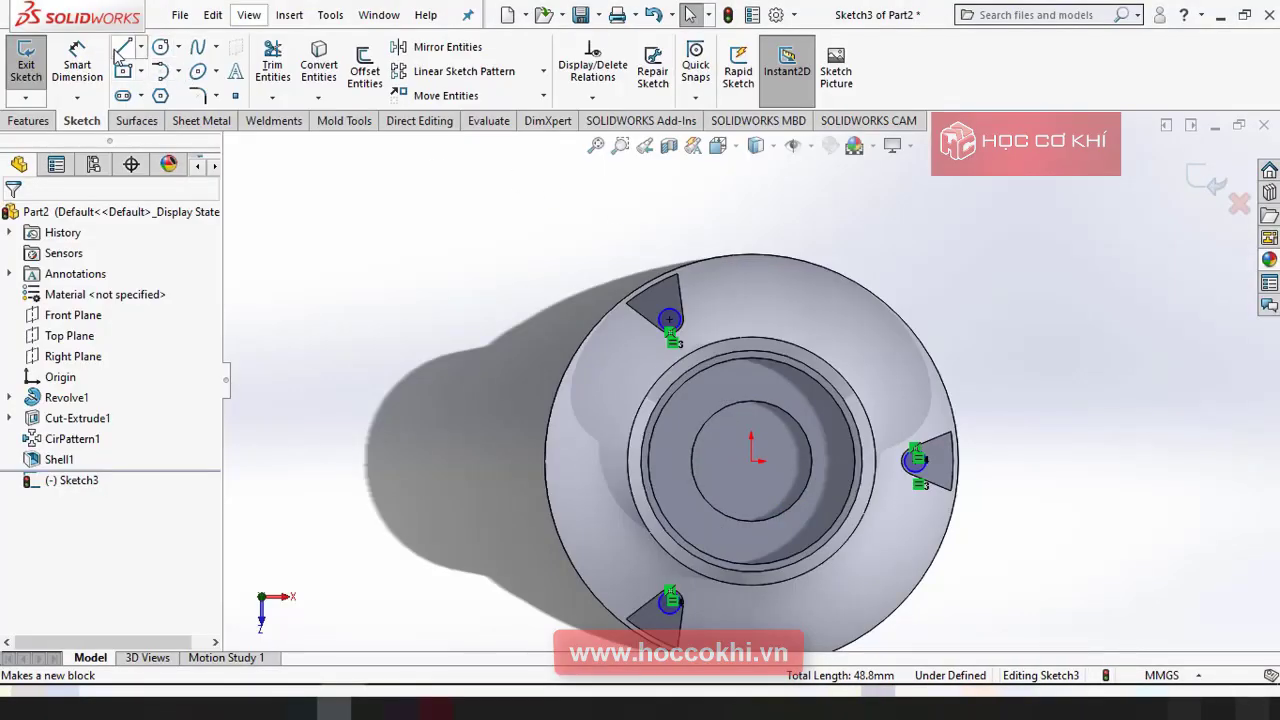
click(77, 62)
click(912, 465)
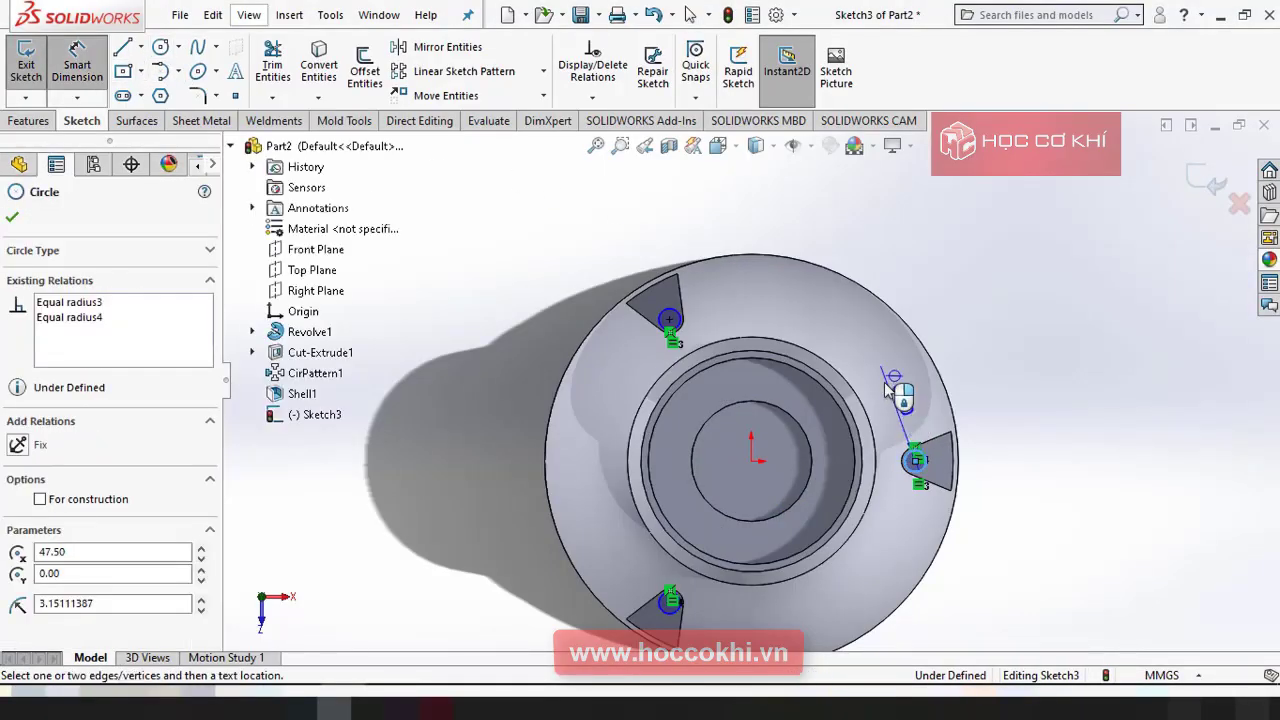
click(894, 394)
text(7)
key(Return)
click(1020, 388)
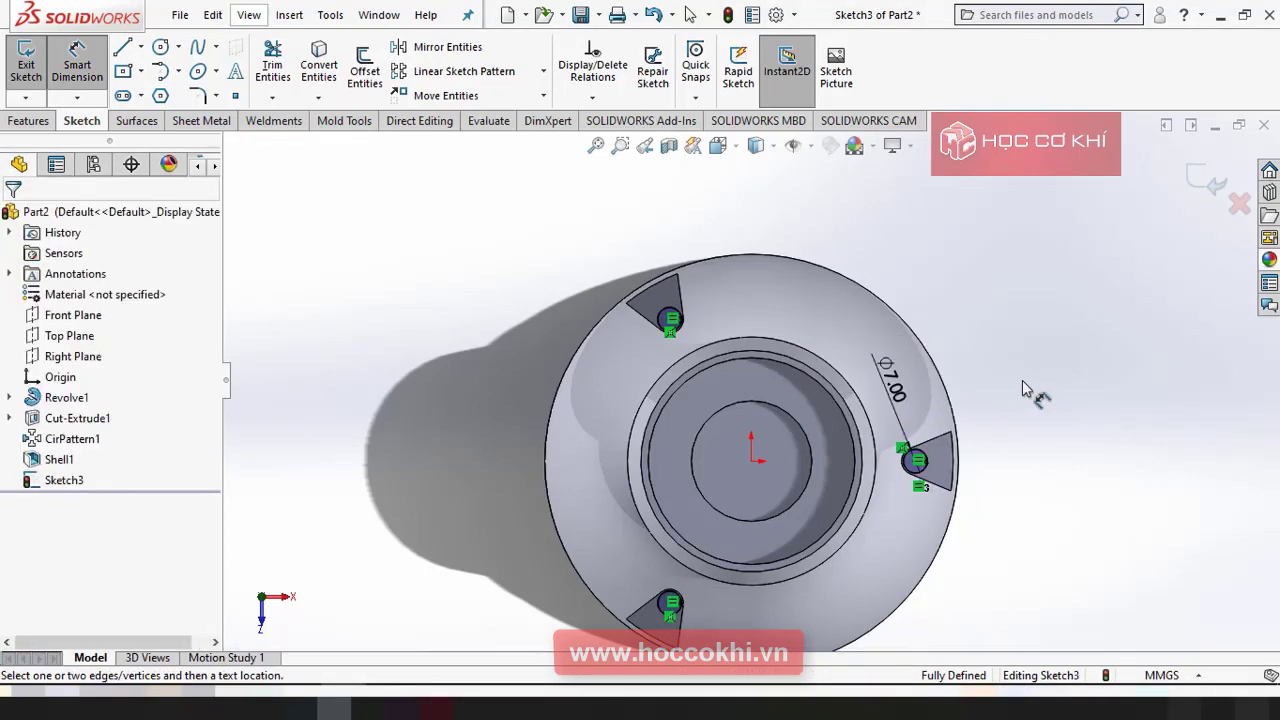
scroll(699, 597, down, 5)
scroll(699, 597, up, 5)
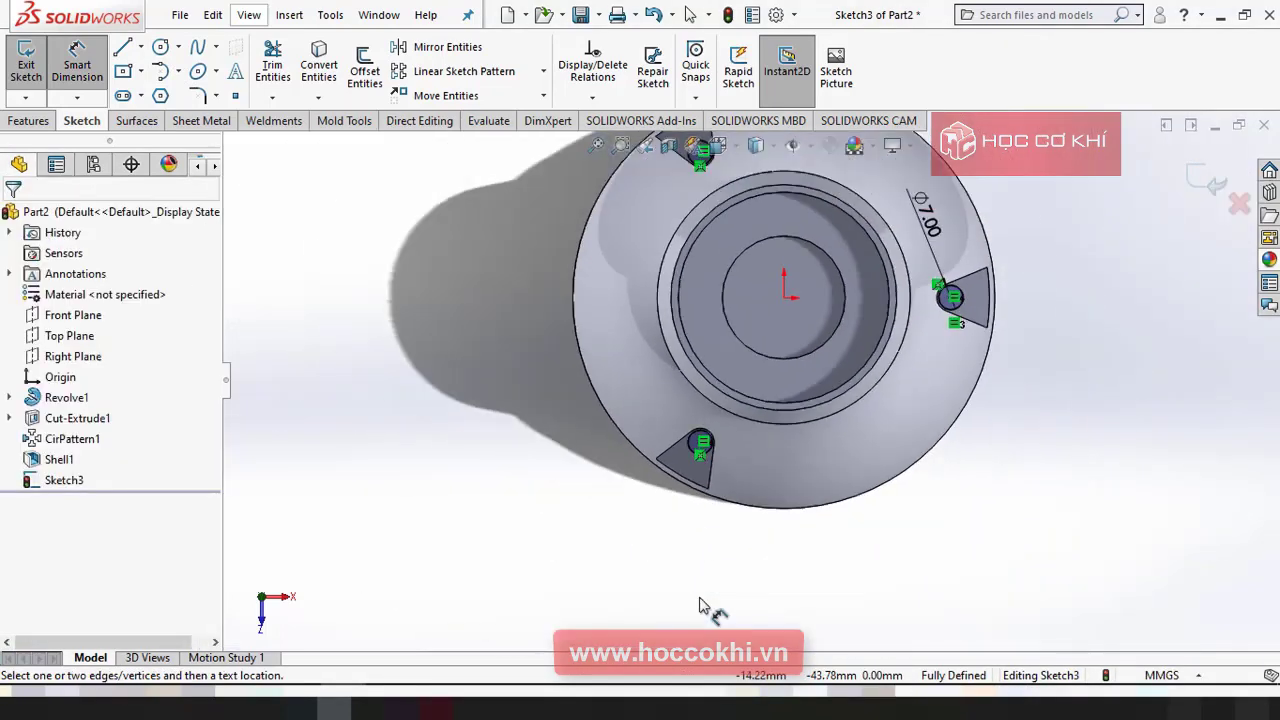
Check the Ø7 value against the reference drawing and orbit to inspect the sketch.
key(alt+Tab)
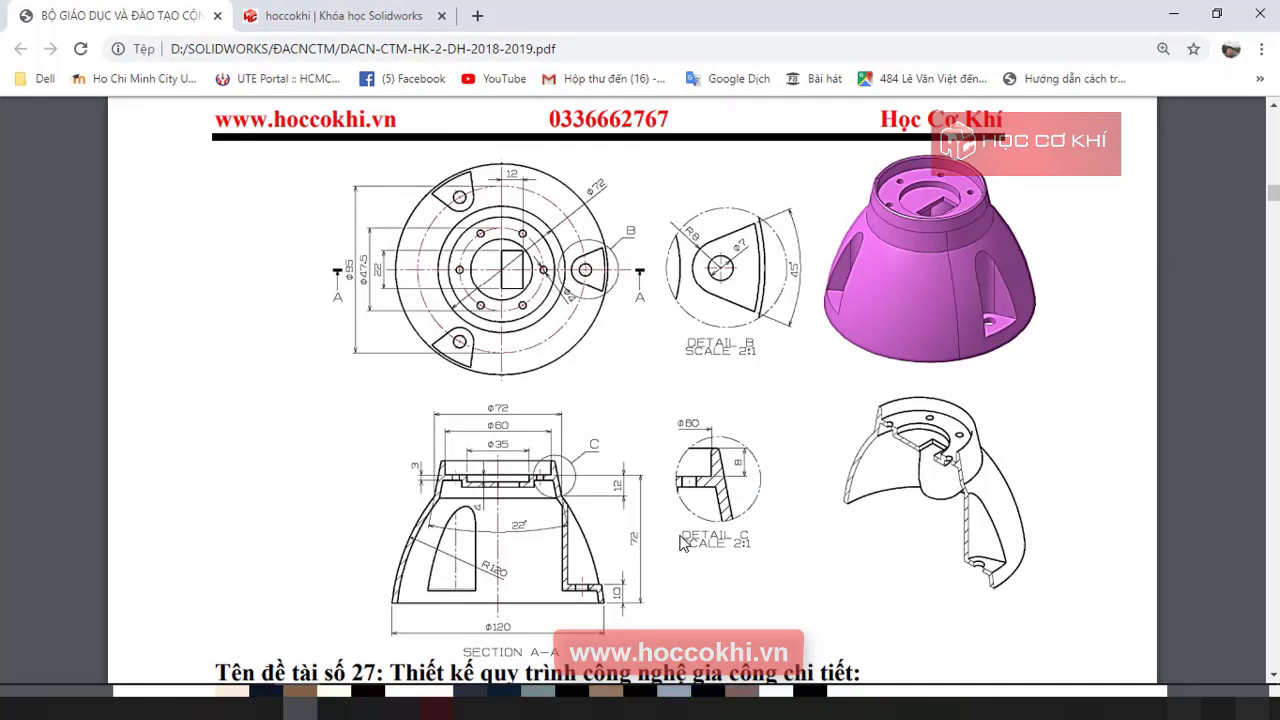
key(alt+Tab)
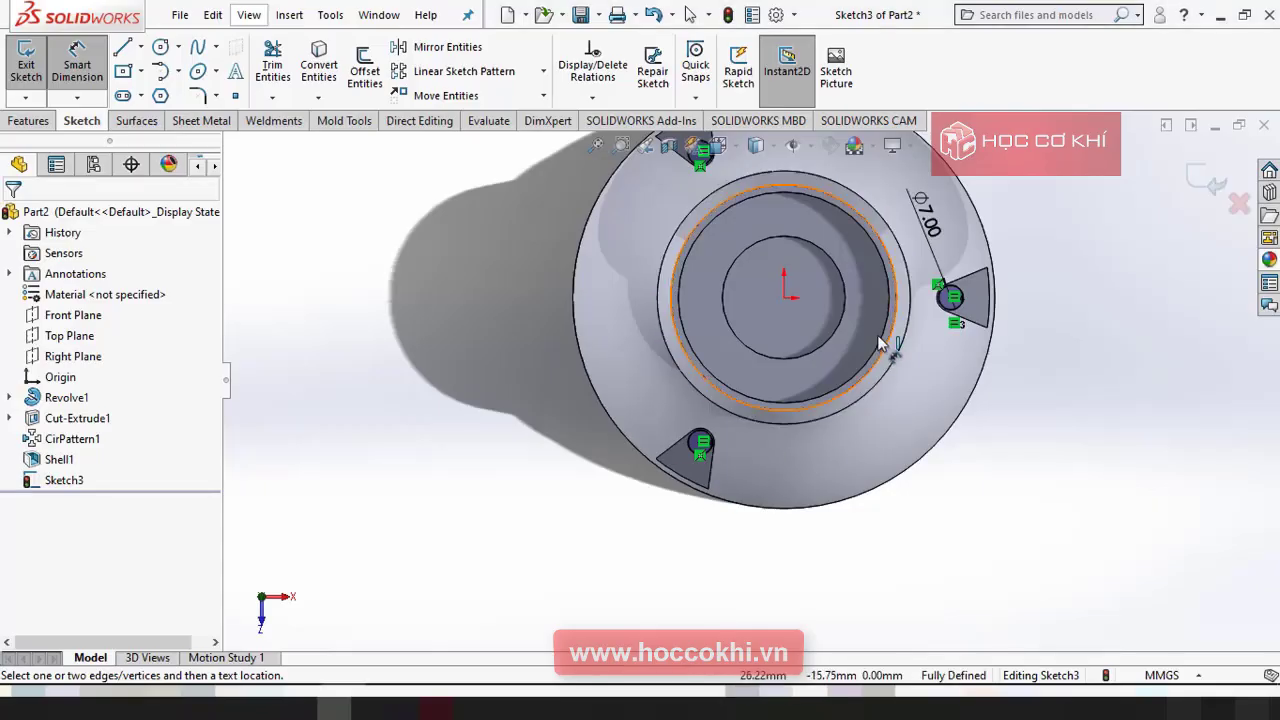
mouse_move(886, 343)
middle_down()
mouse_move(908, 406)
mouse_move(887, 286)
mouse_move(885, 410)
mouse_move(862, 218)
middle_up()
scroll(884, 420, up, 4)
key(d)
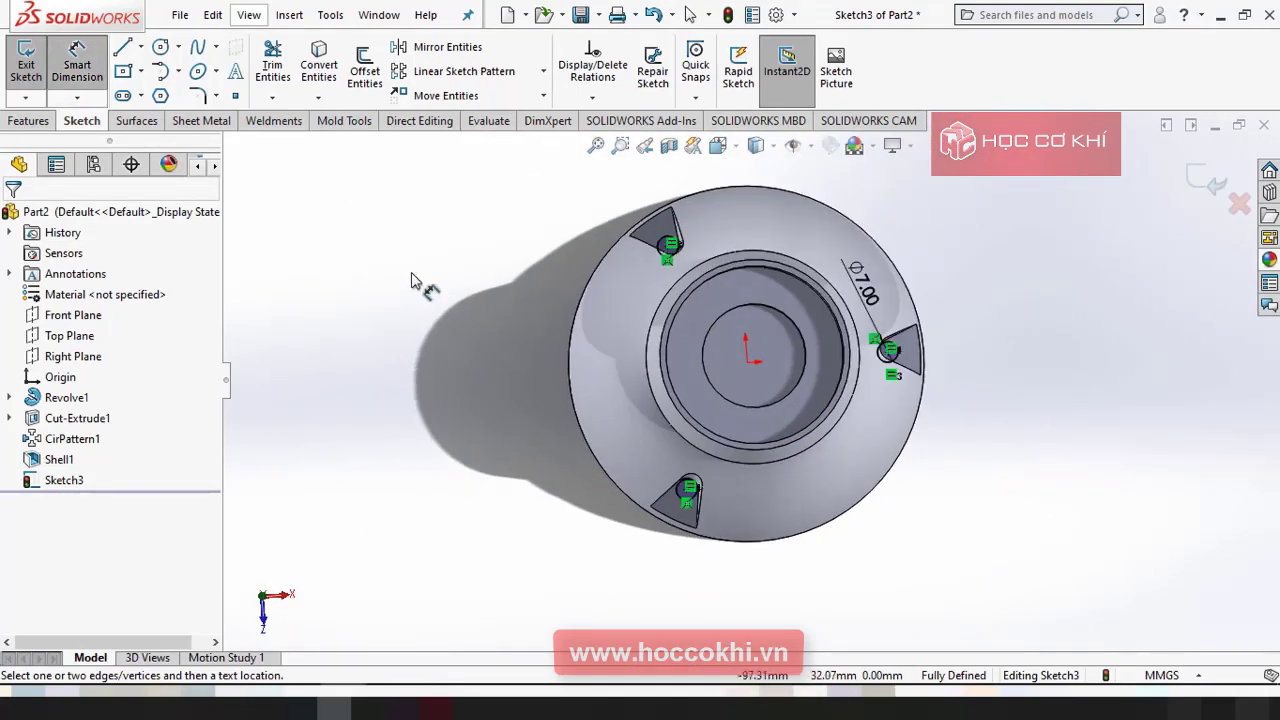
click(44, 124)
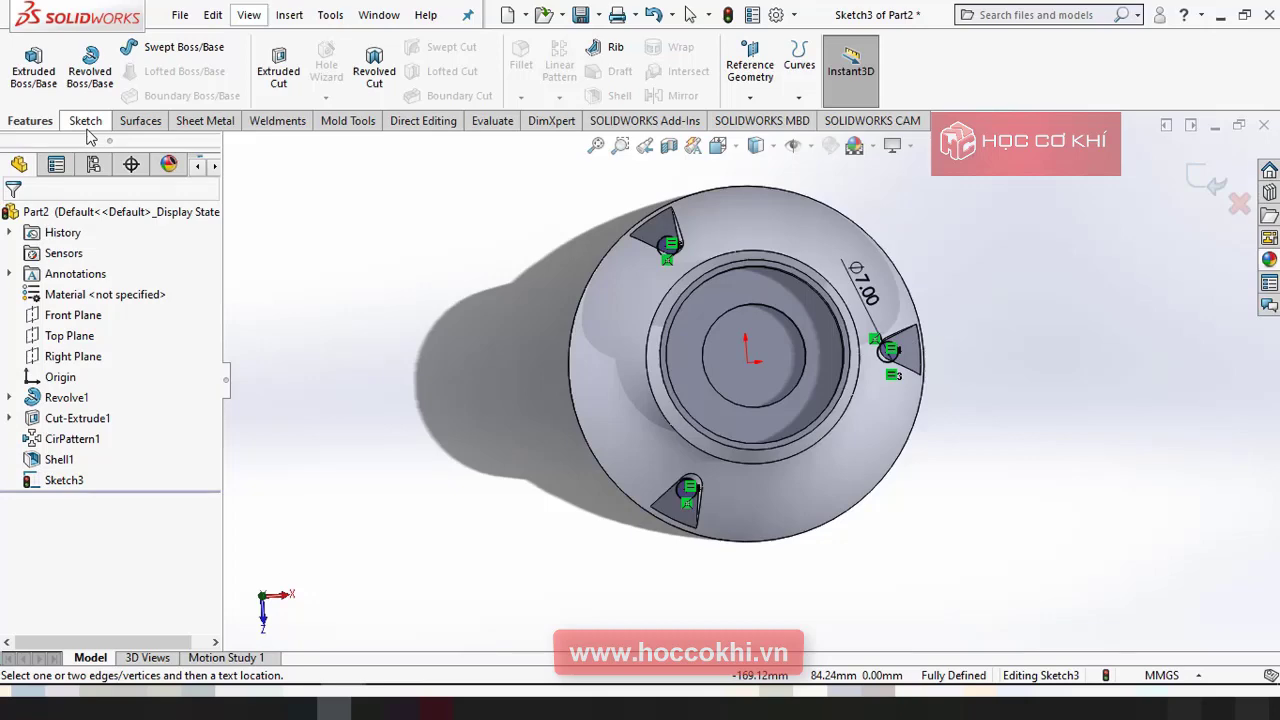
Extruded-cut the three Ø7 circles Through All and orbit to inspect the holes.
click(270, 60)
scroll(503, 417, down, 3)
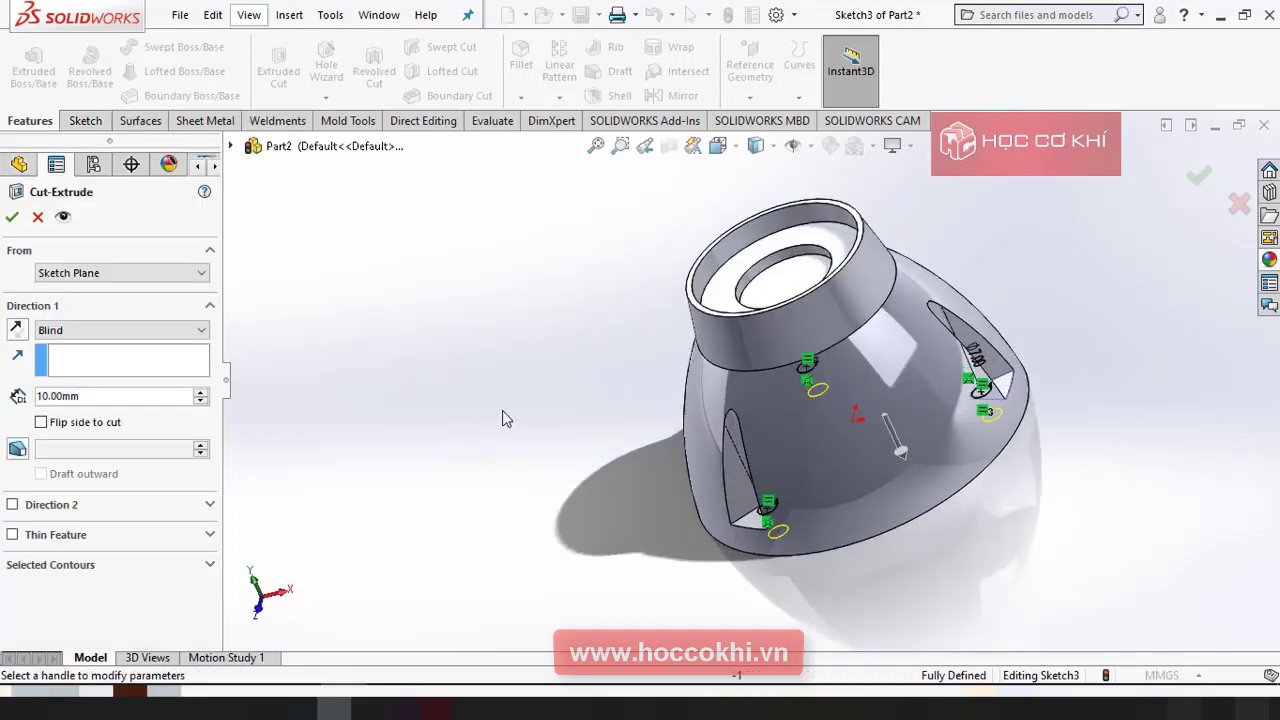
click(145, 333)
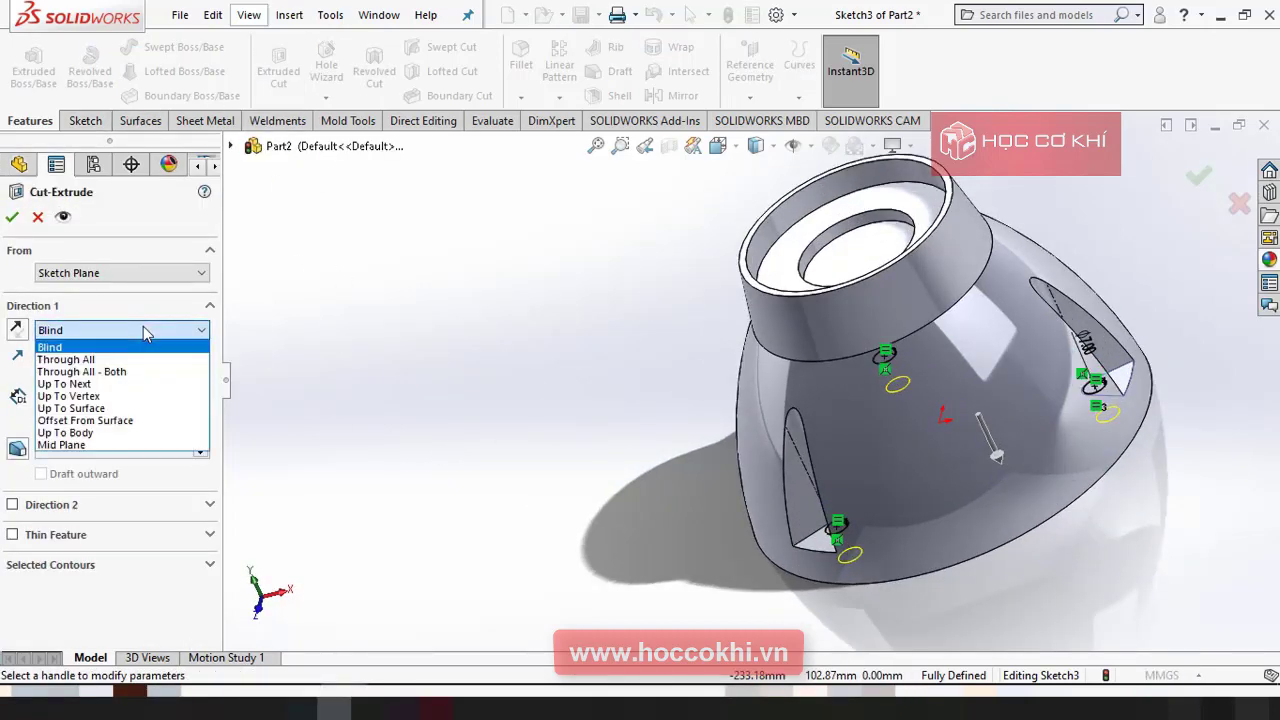
click(88, 360)
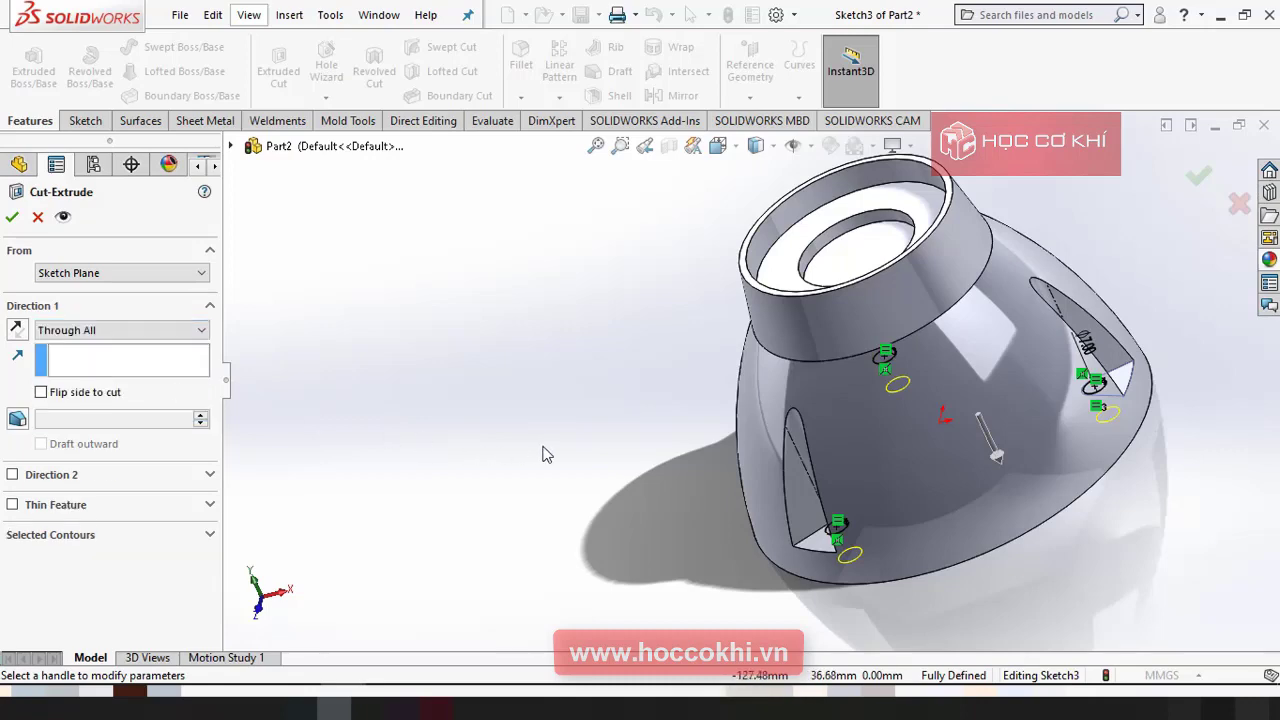
middle_drag(542, 455, 350, 356)
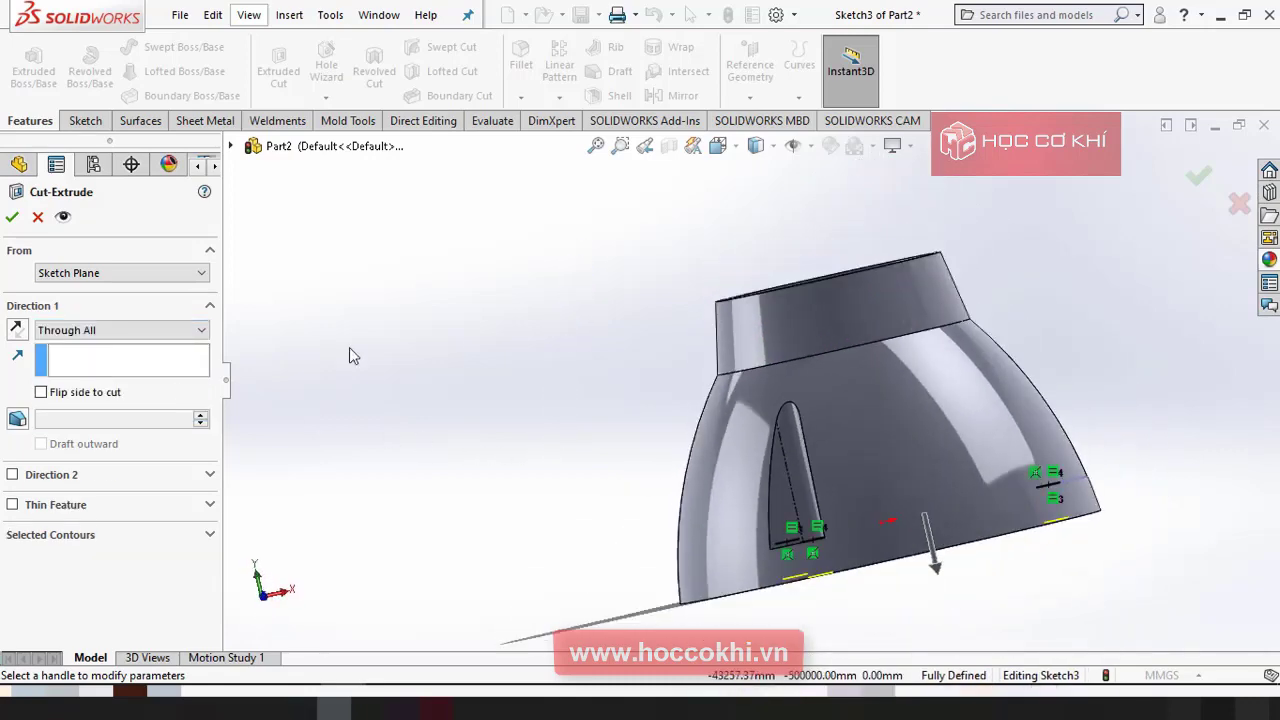
click(12, 216)
middle_drag(514, 351, 590, 497)
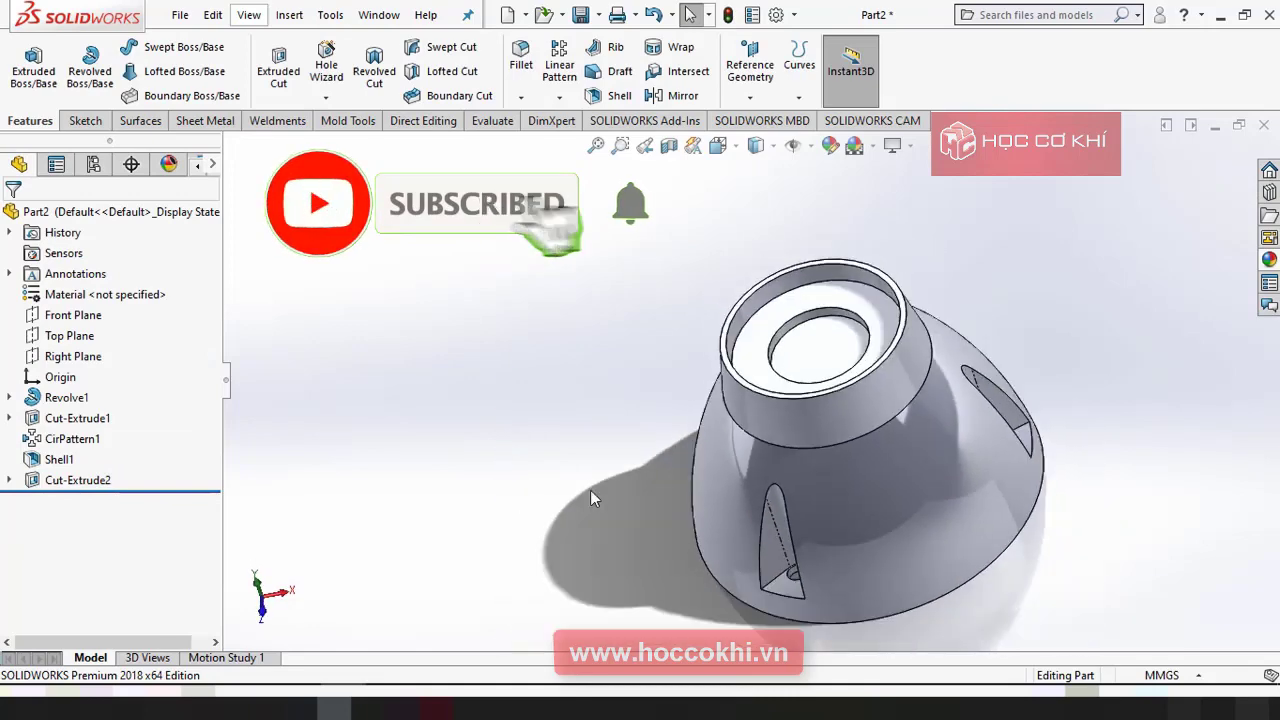
scroll(828, 536, down, 5)
middle_drag(828, 536, 686, 357)
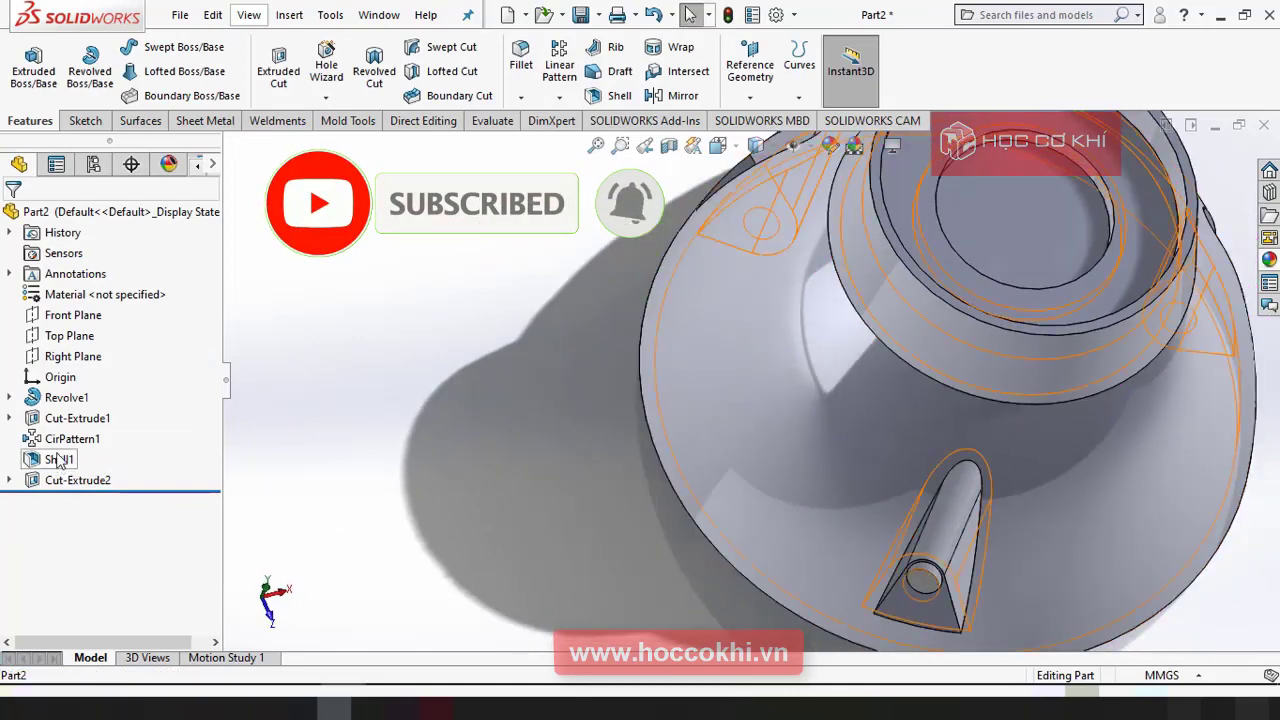
Expand Cut-Extrude1 and open its Sketch2 for editing.
click(63, 416)
scroll(427, 545, up, 3)
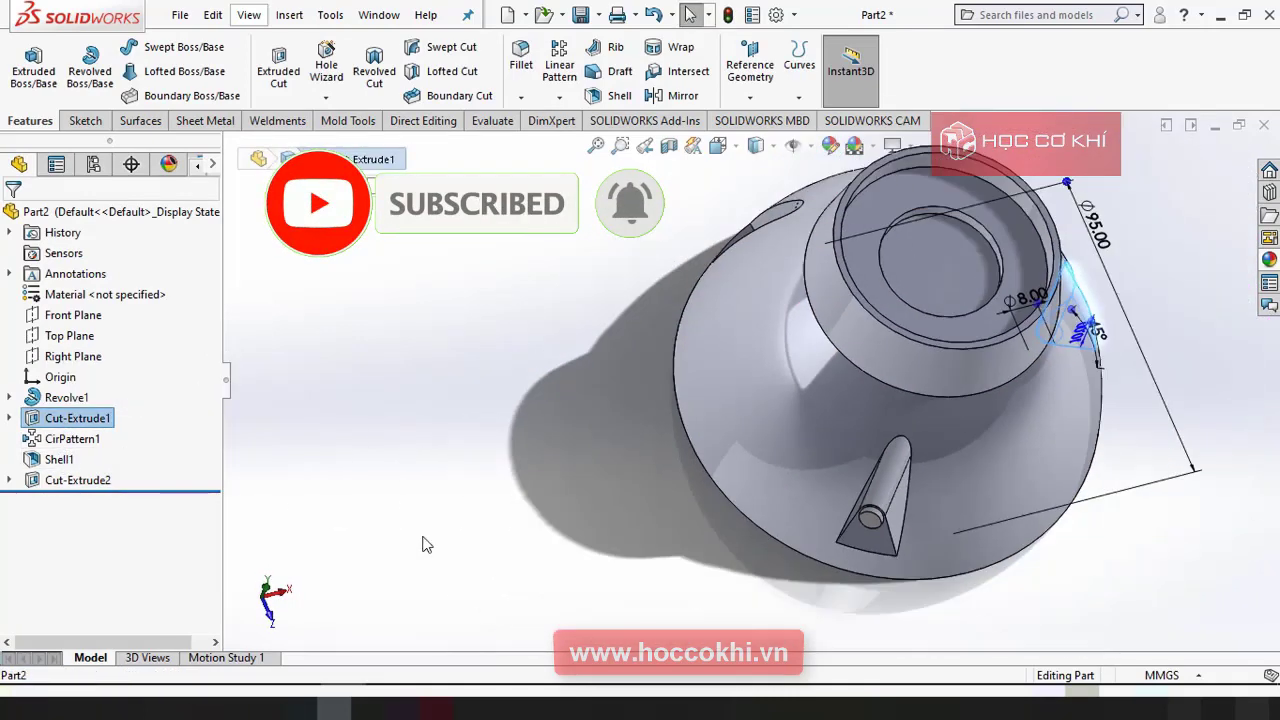
middle_drag(893, 424, 1008, 428)
scroll(983, 413, down, 4)
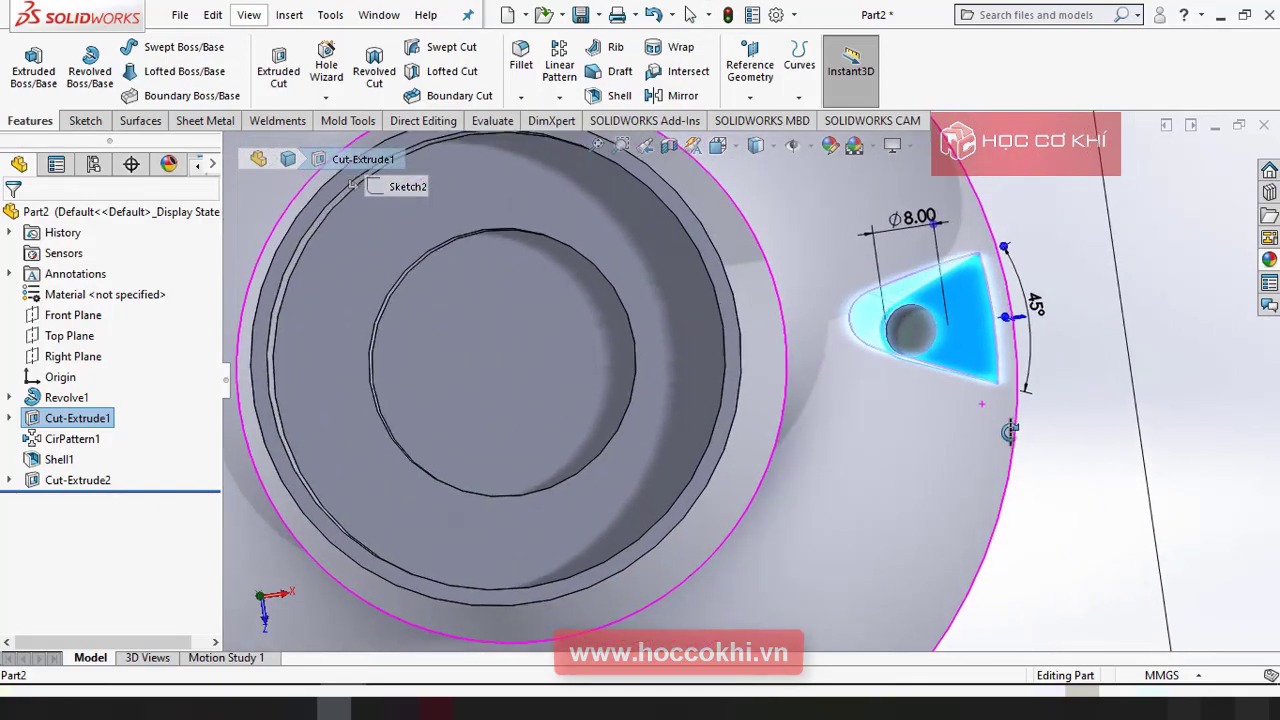
click(12, 418)
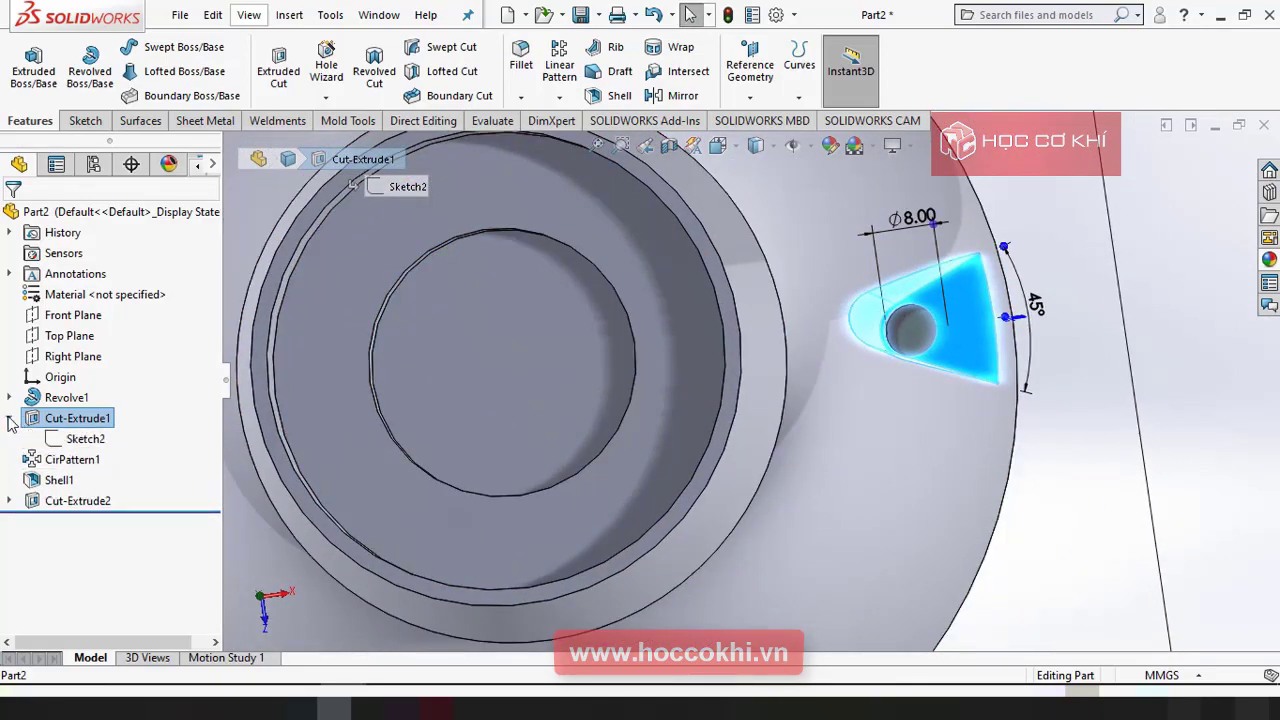
click(82, 439)
click(84, 383)
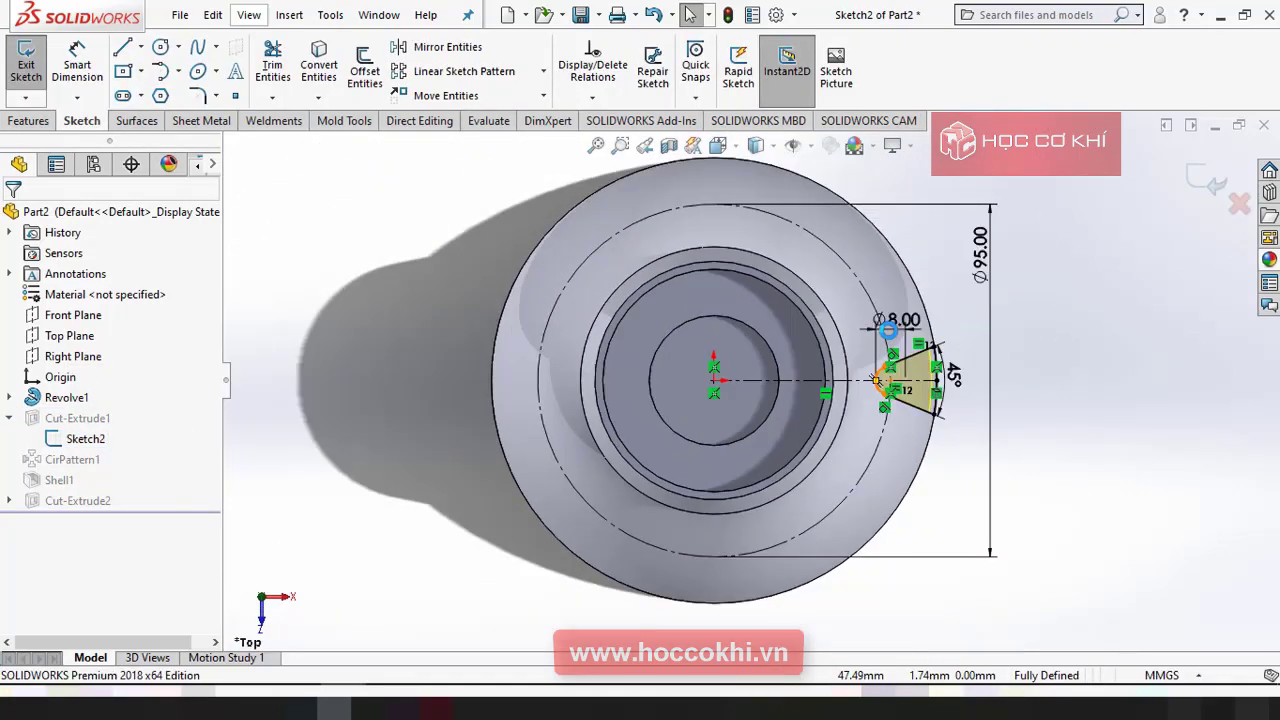
scroll(936, 322, down, 5)
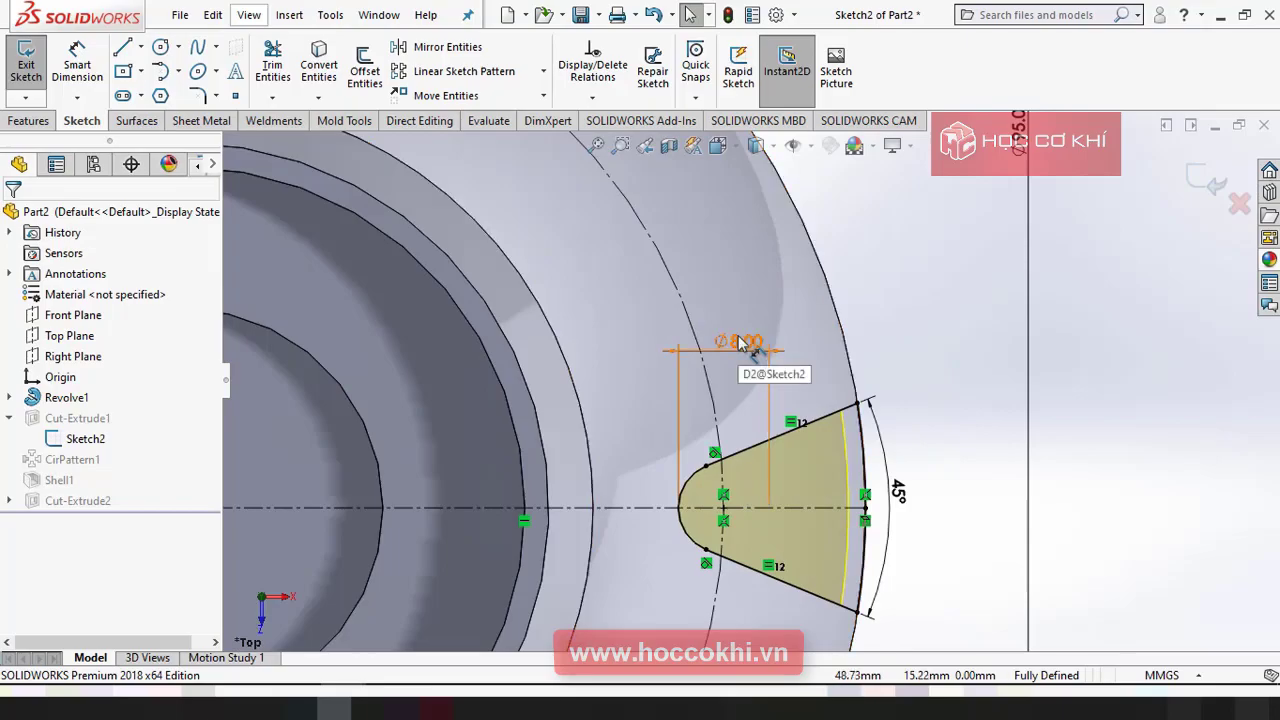
Change the slot-tip arc from Ø8 to Ø16 and exit the sketch to rebuild.
key(alt+Tab)
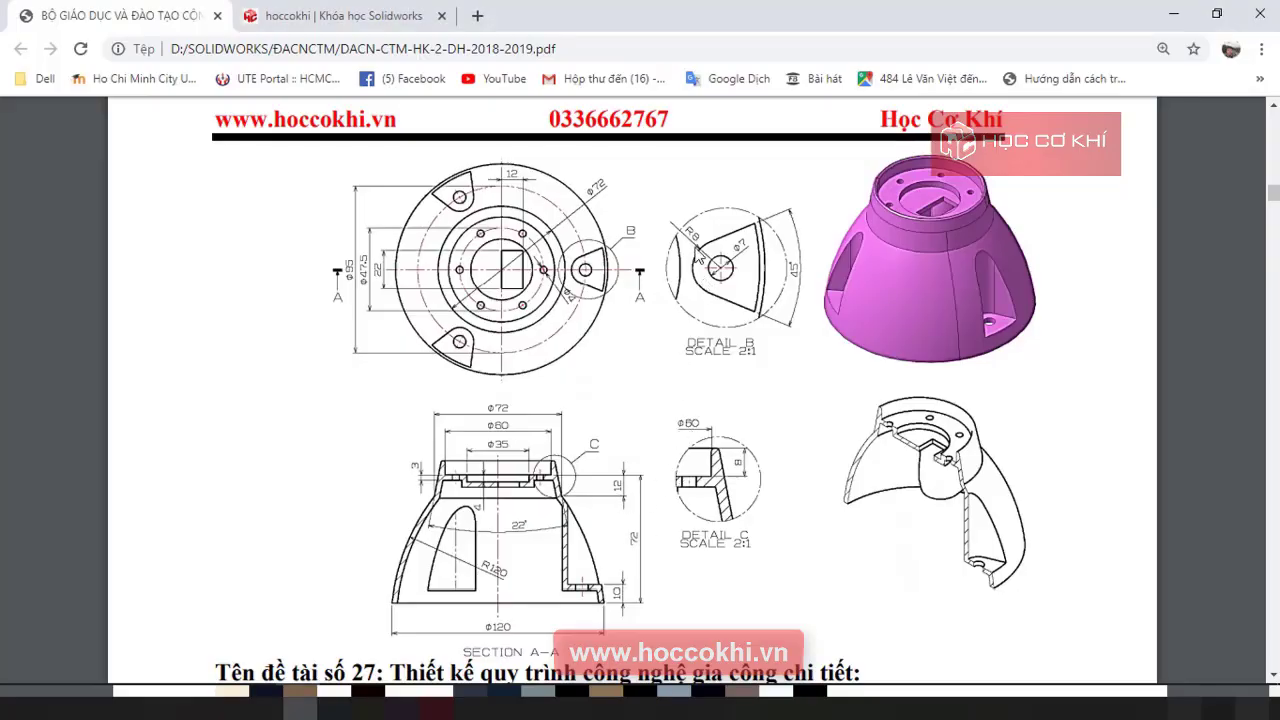
key(alt+Tab)
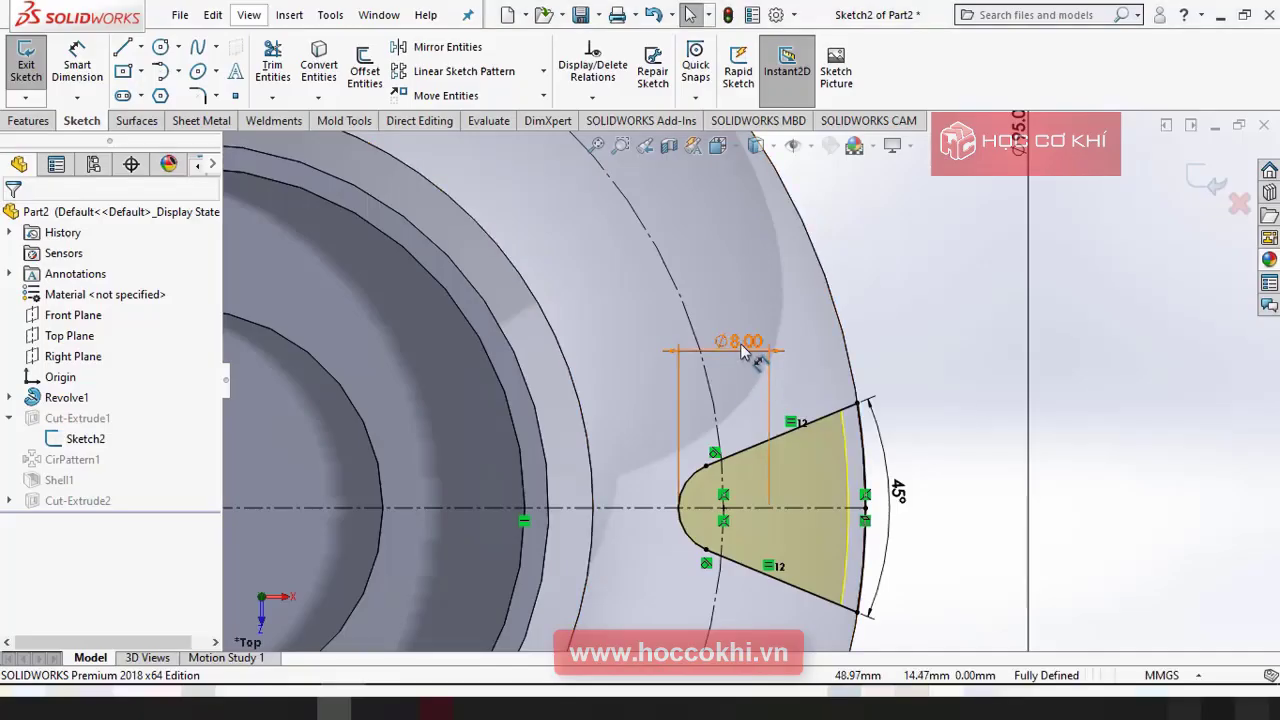
click(741, 344)
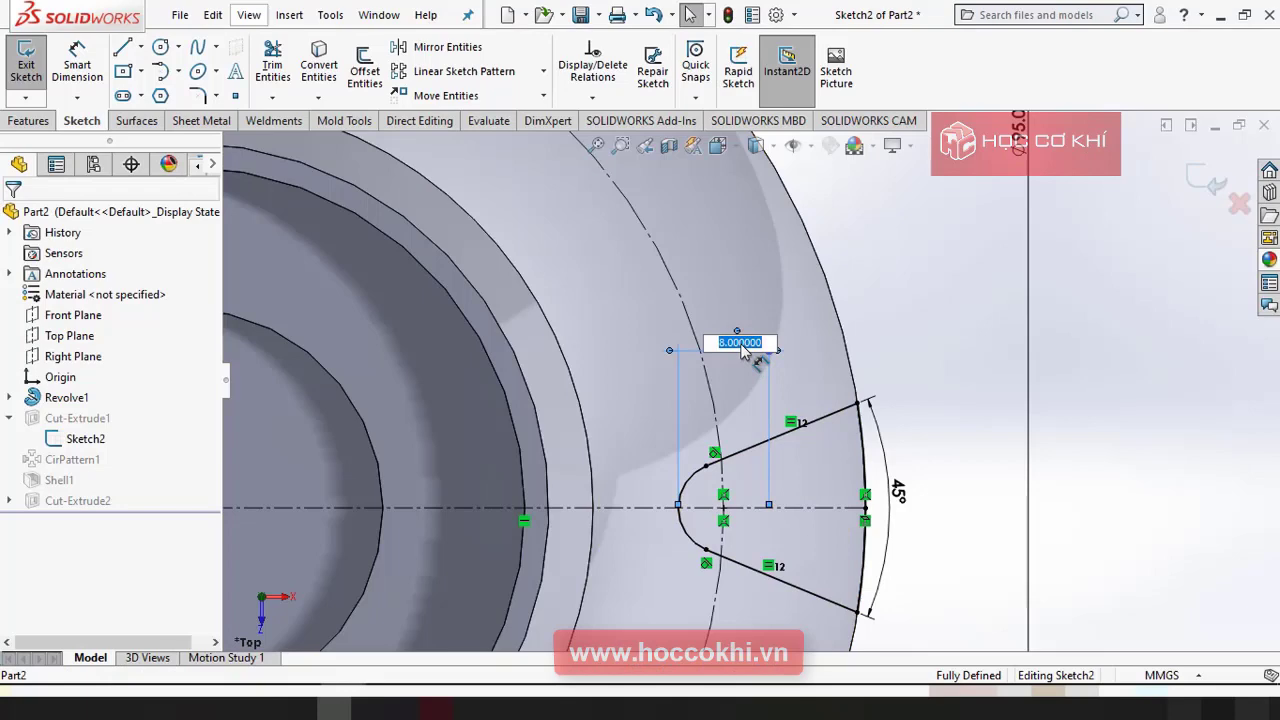
key(Return)
scroll(771, 445, up, 3)
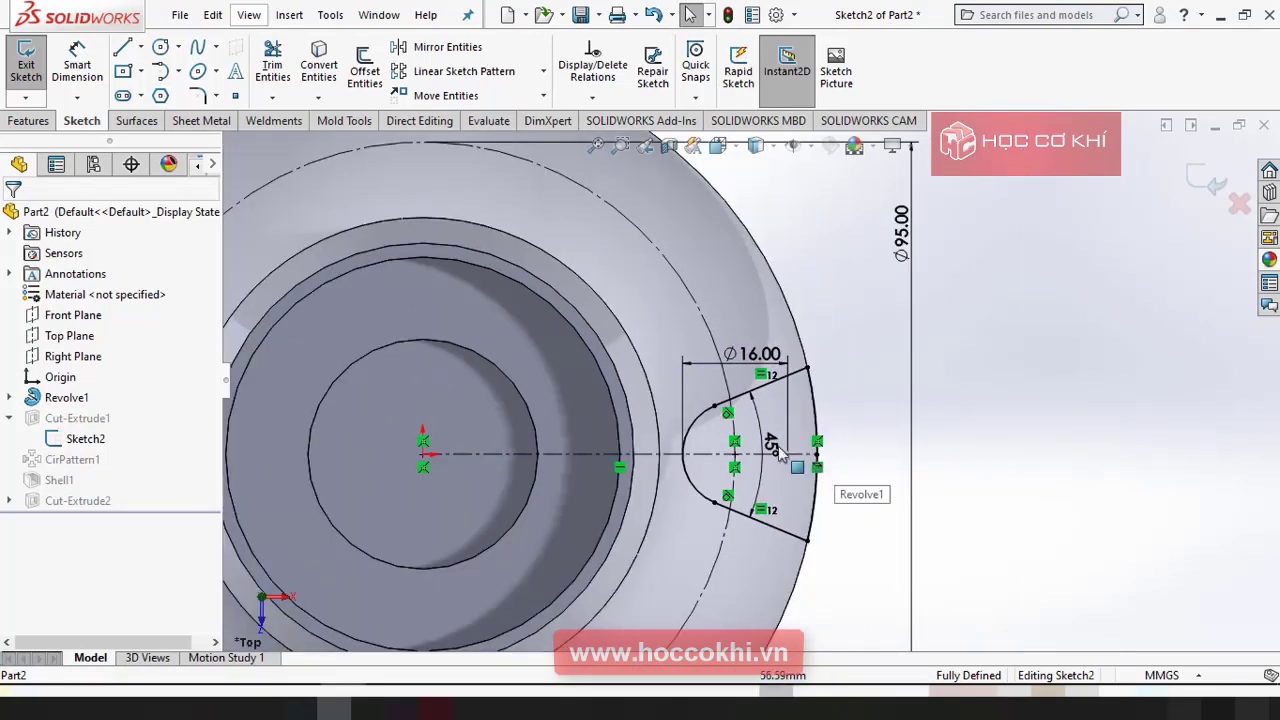
scroll(735, 415, down, 2)
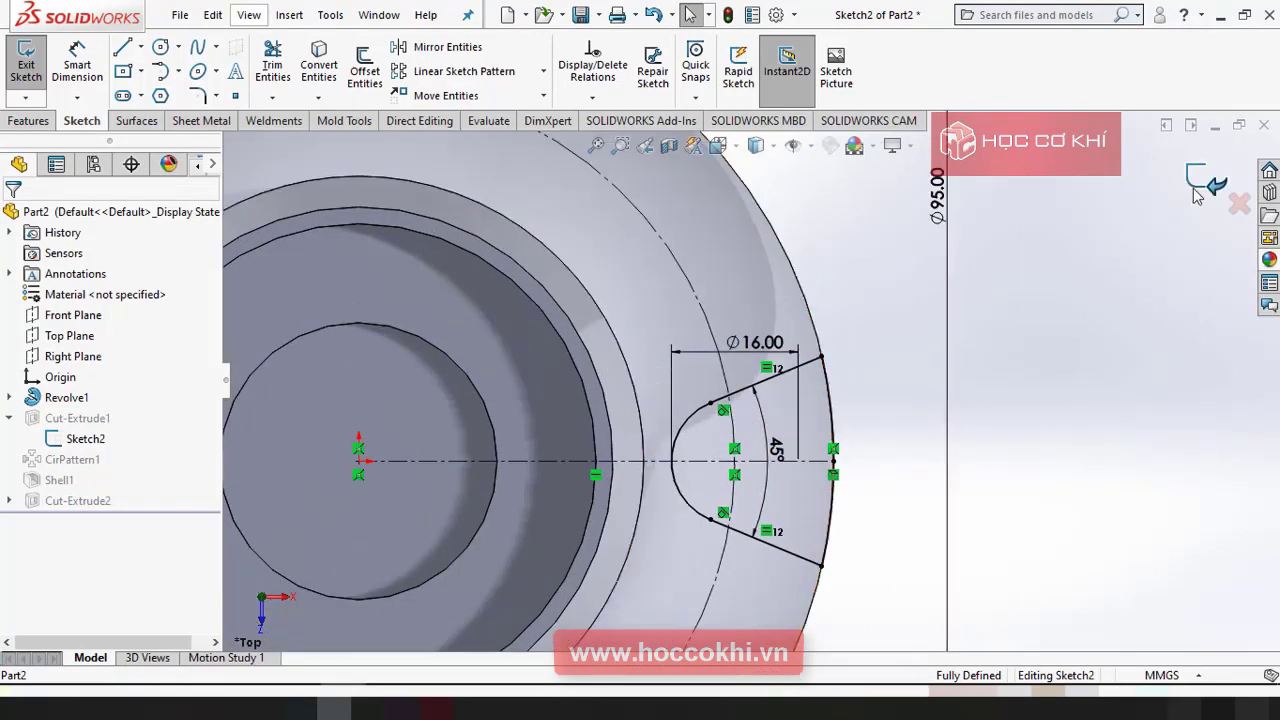
click(1197, 195)
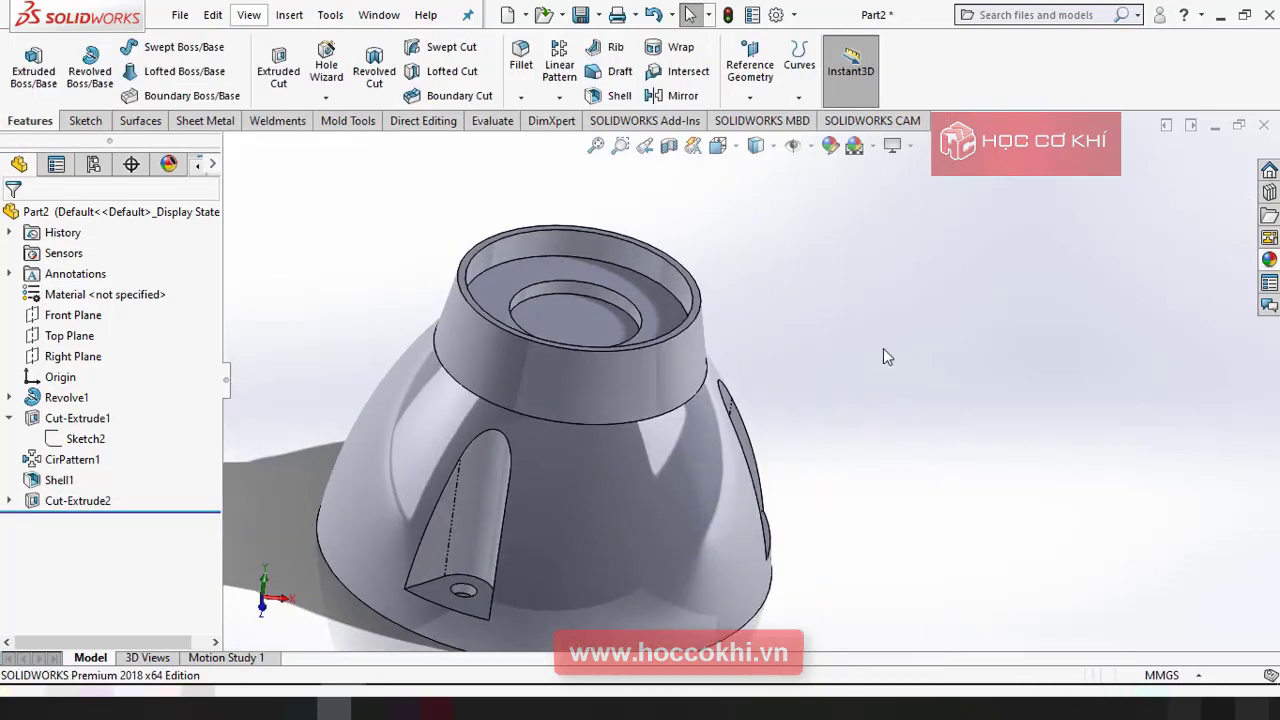
middle_drag(650, 467, 639, 356)
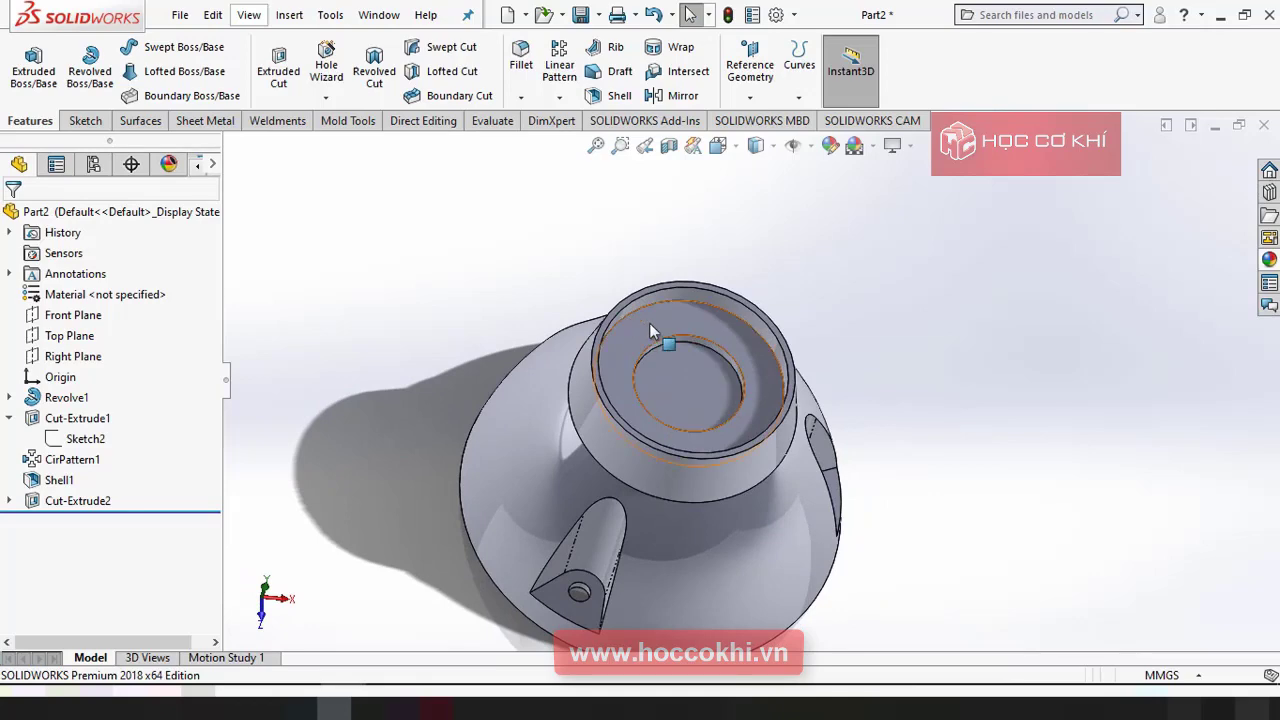
Start a sketch on the top face and draw a construction circle at the origin.
click(649, 325)
click(733, 268)
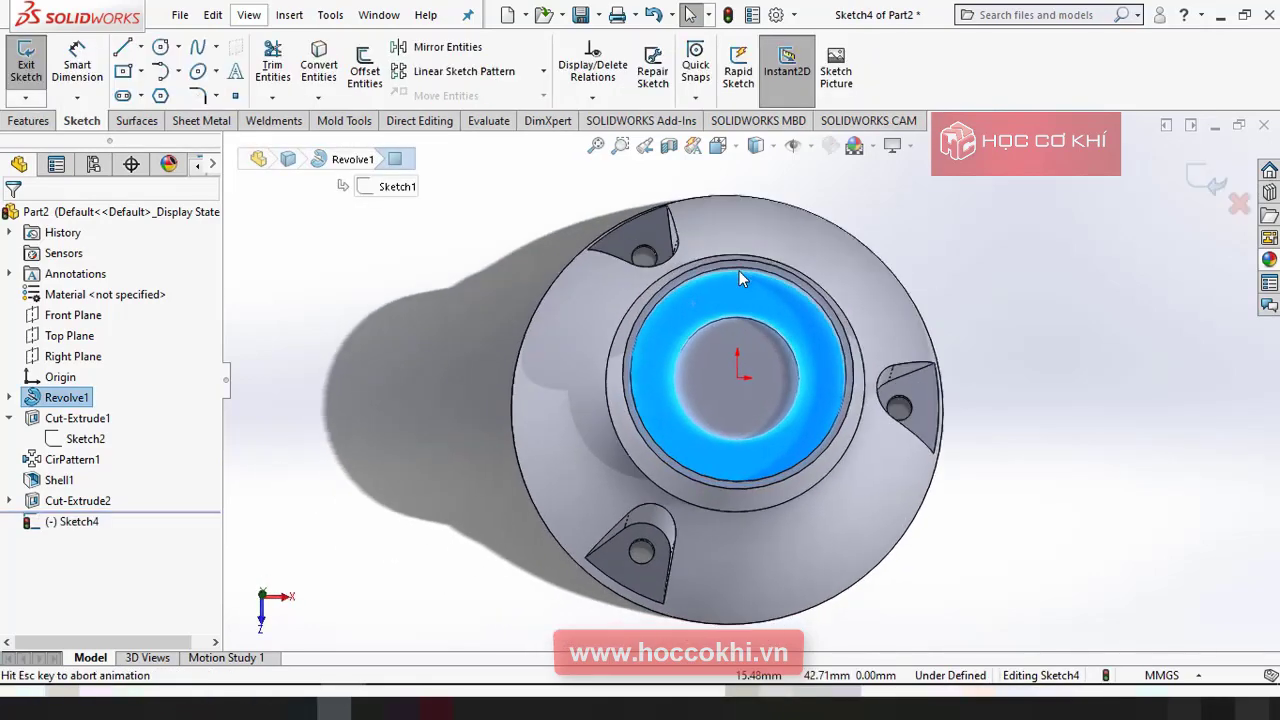
click(161, 48)
click(751, 380)
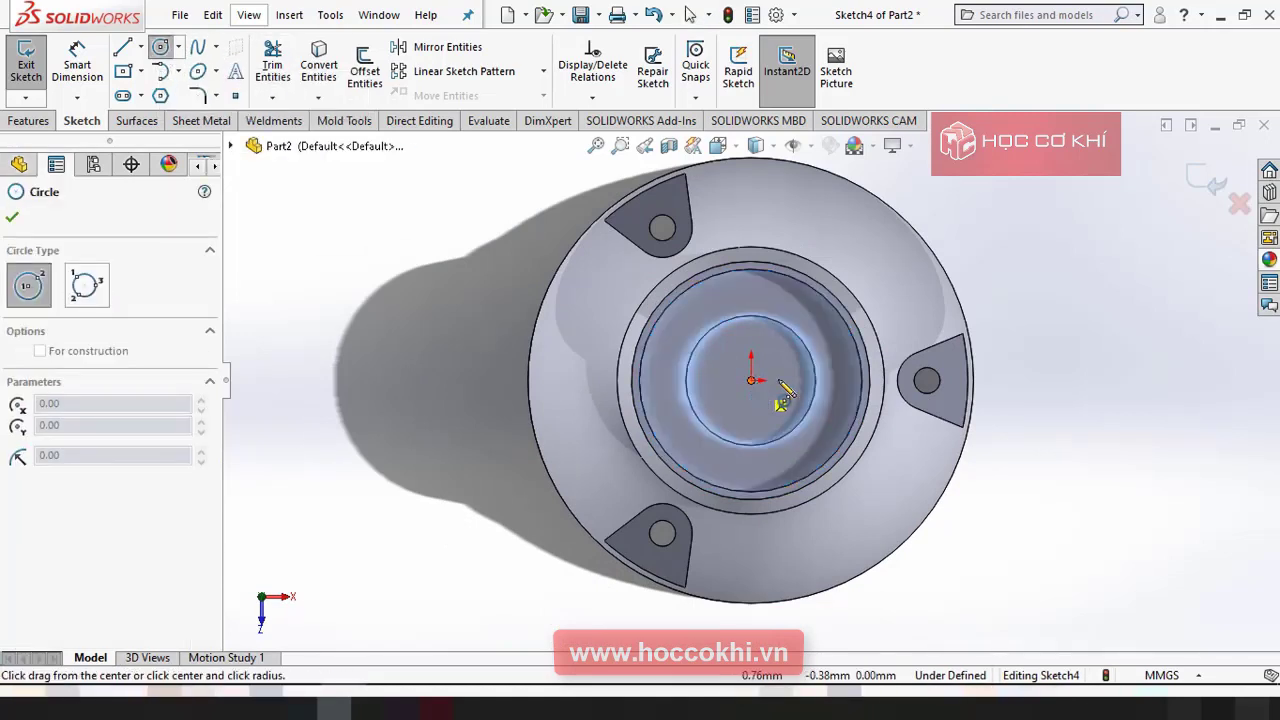
click(846, 380)
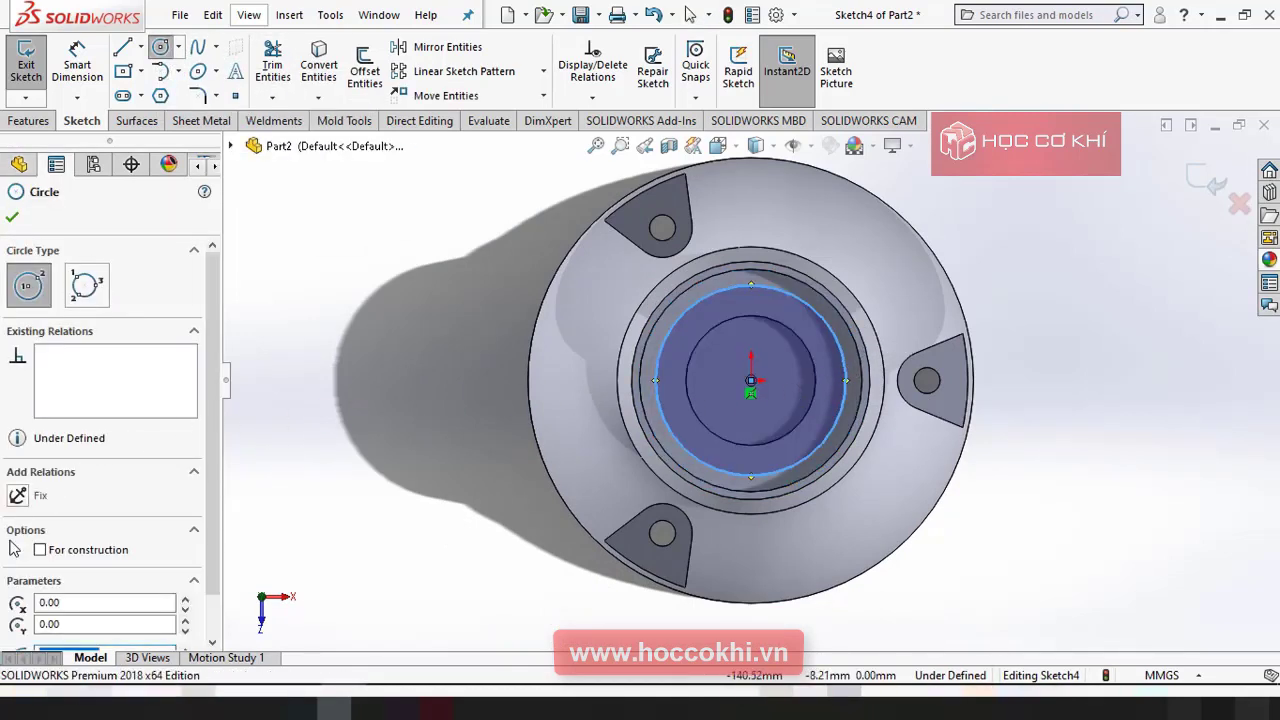
click(39, 550)
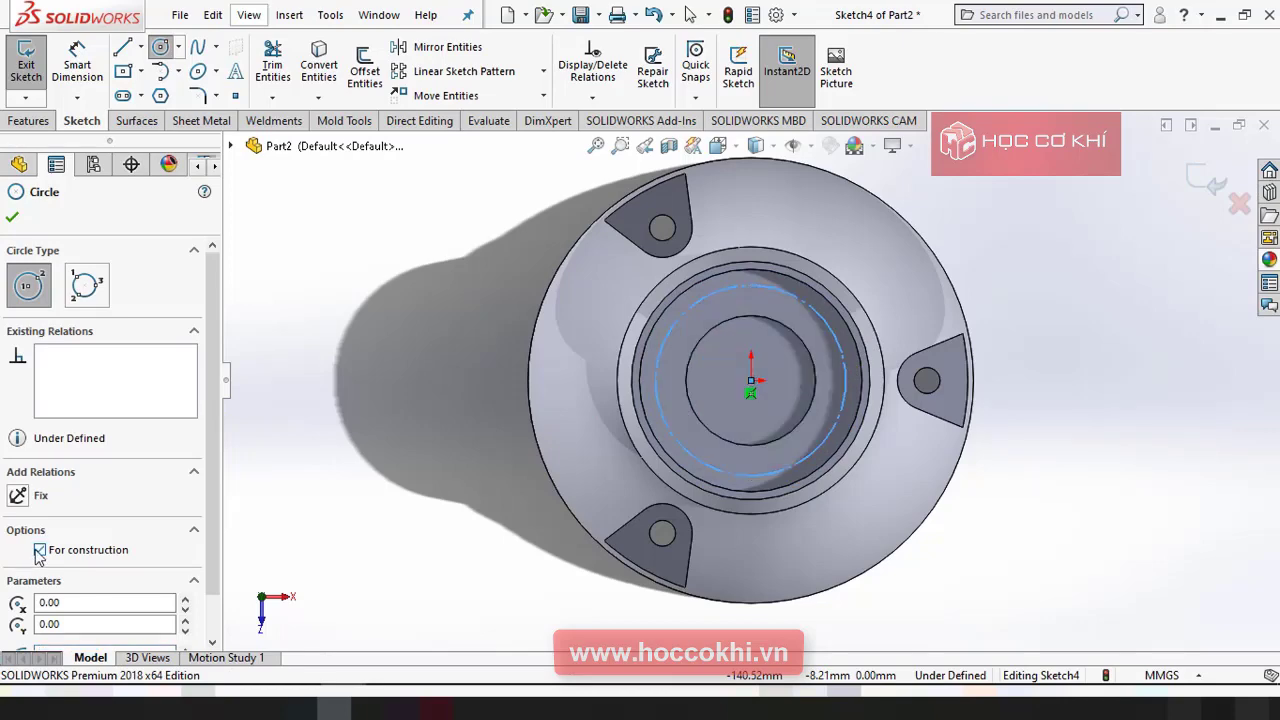
click(12, 220)
scroll(680, 310, up, 3)
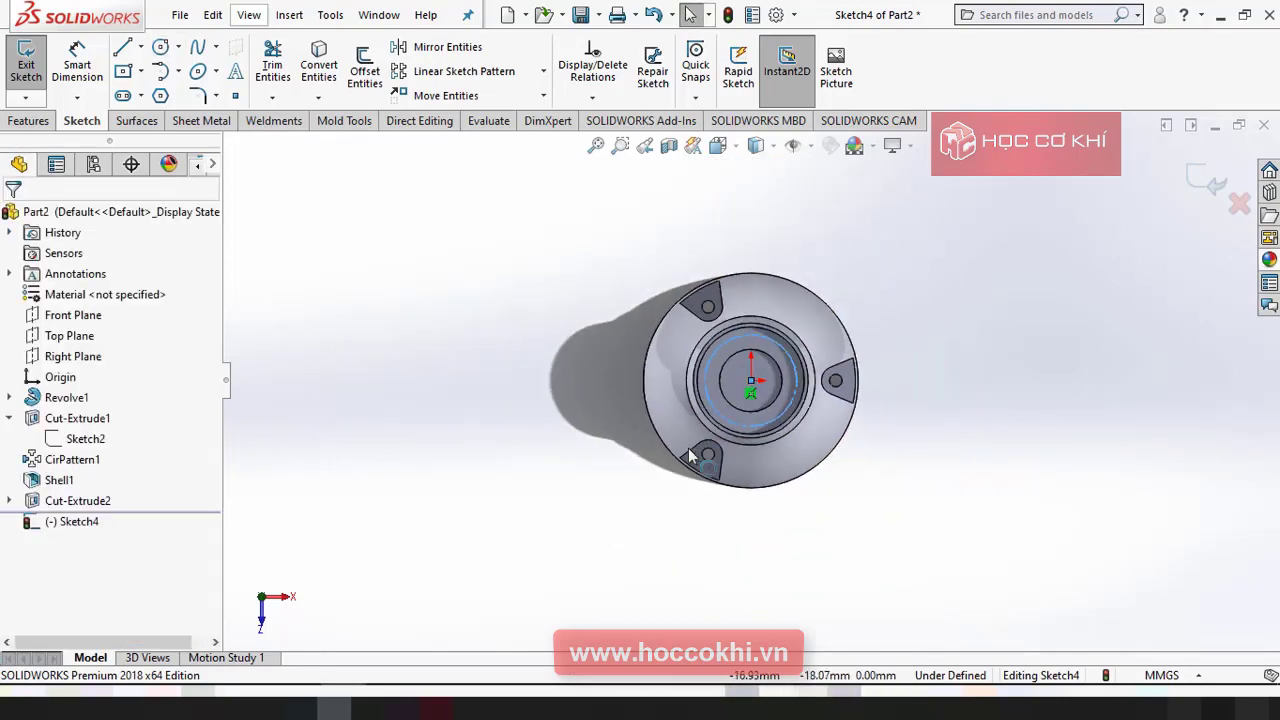
scroll(430, 205, down, 1)
Dimension the construction circle to Ø47.50 per the reference drawing.
key(alt+Tab)
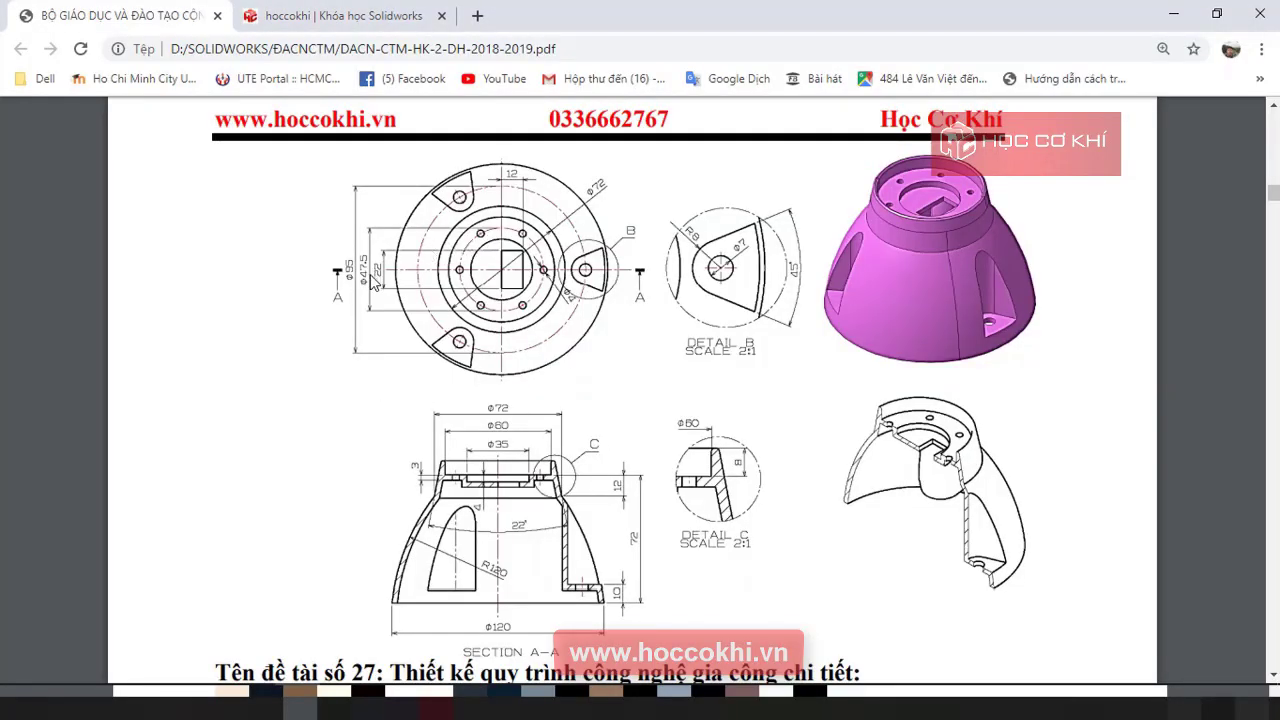
key(alt+Tab)
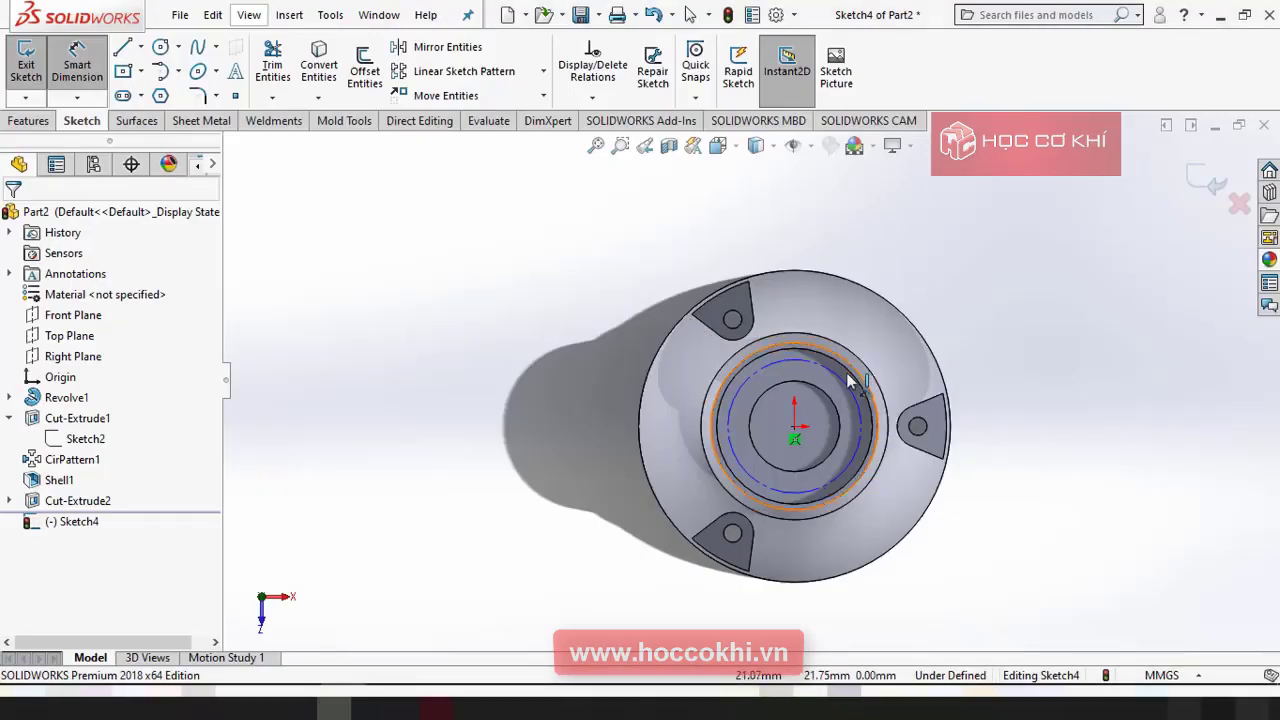
click(848, 390)
click(900, 249)
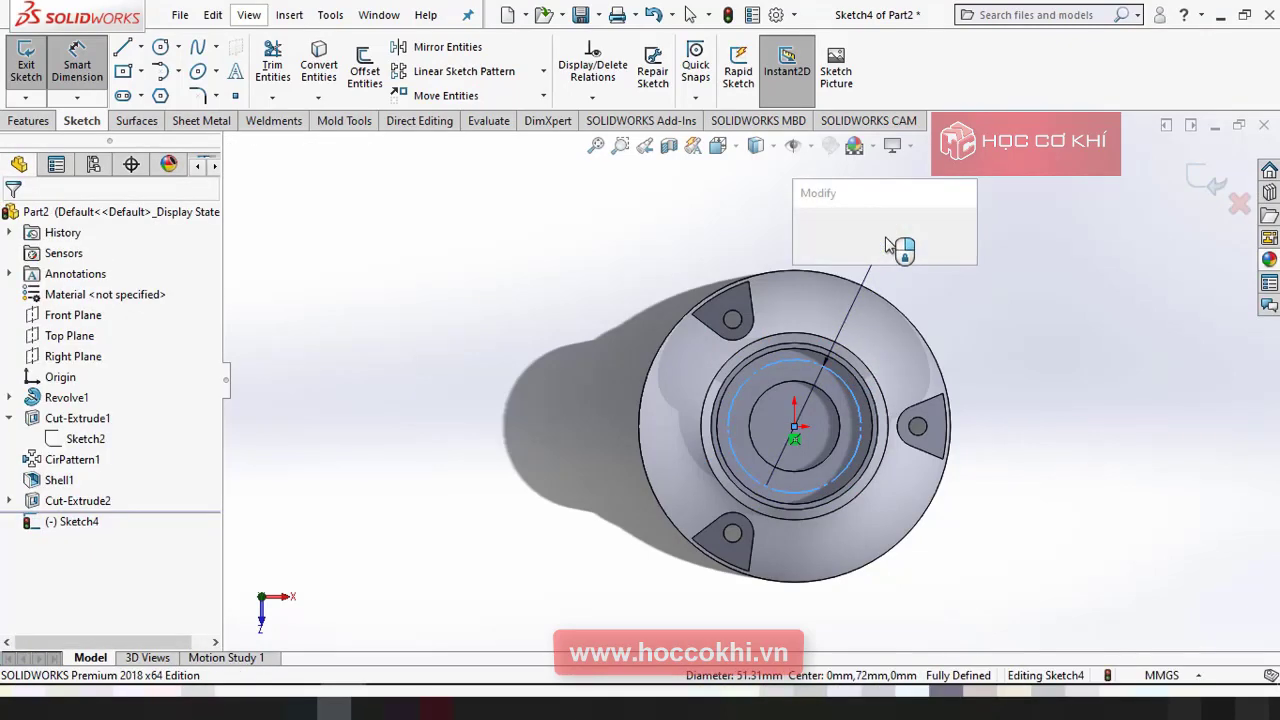
text(47.5)
key(Return)
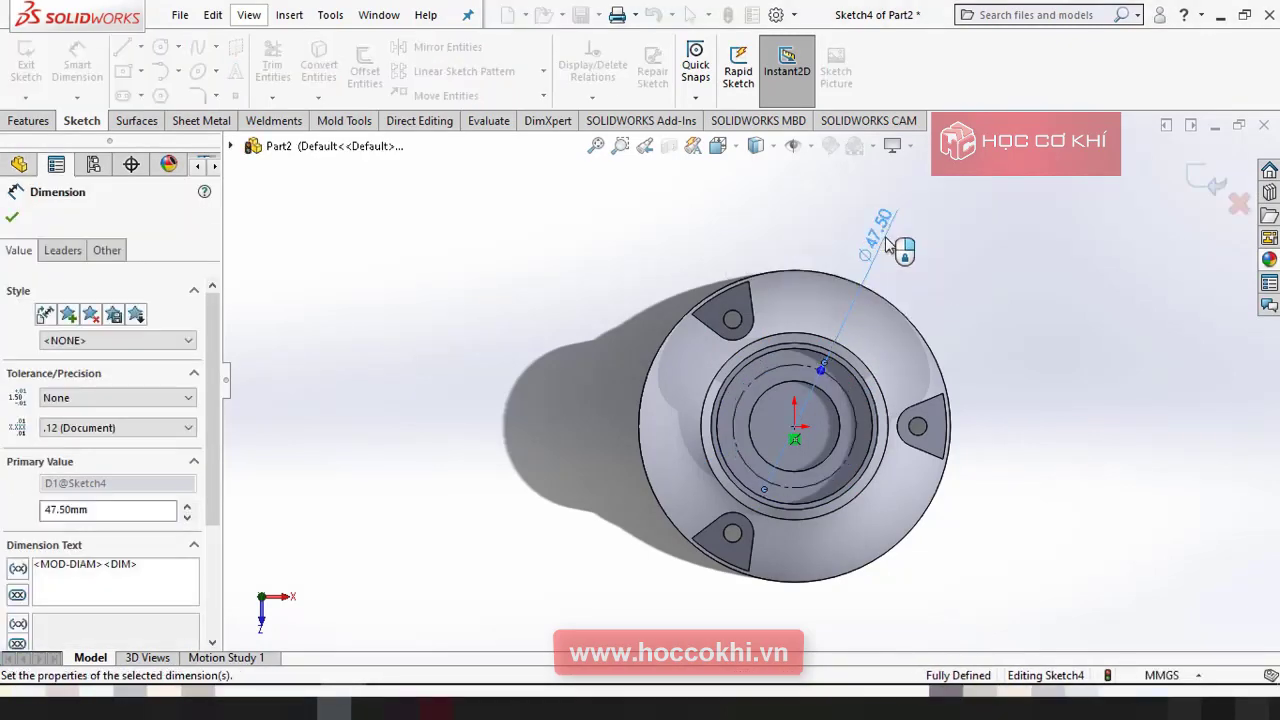
scroll(889, 381, down, 5)
scroll(888, 373, up, 5)
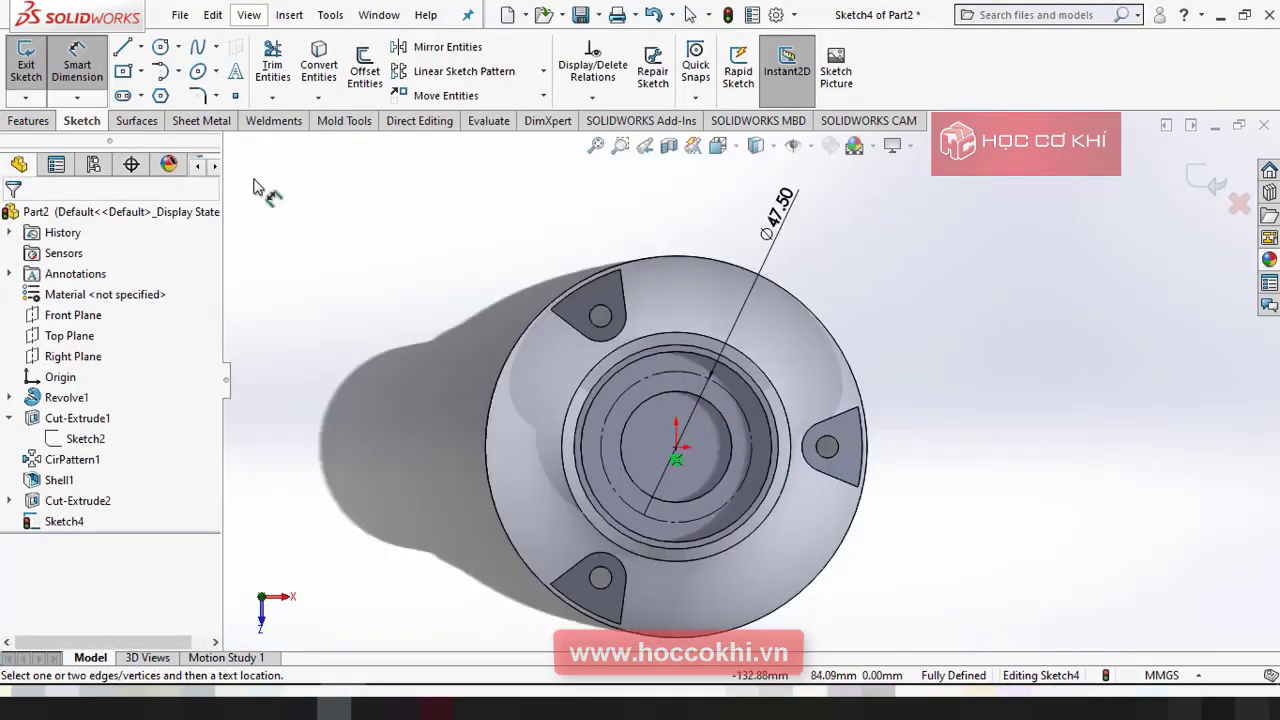
Draw a small circle on the construction circle and dimension it Ø4.00.
click(161, 49)
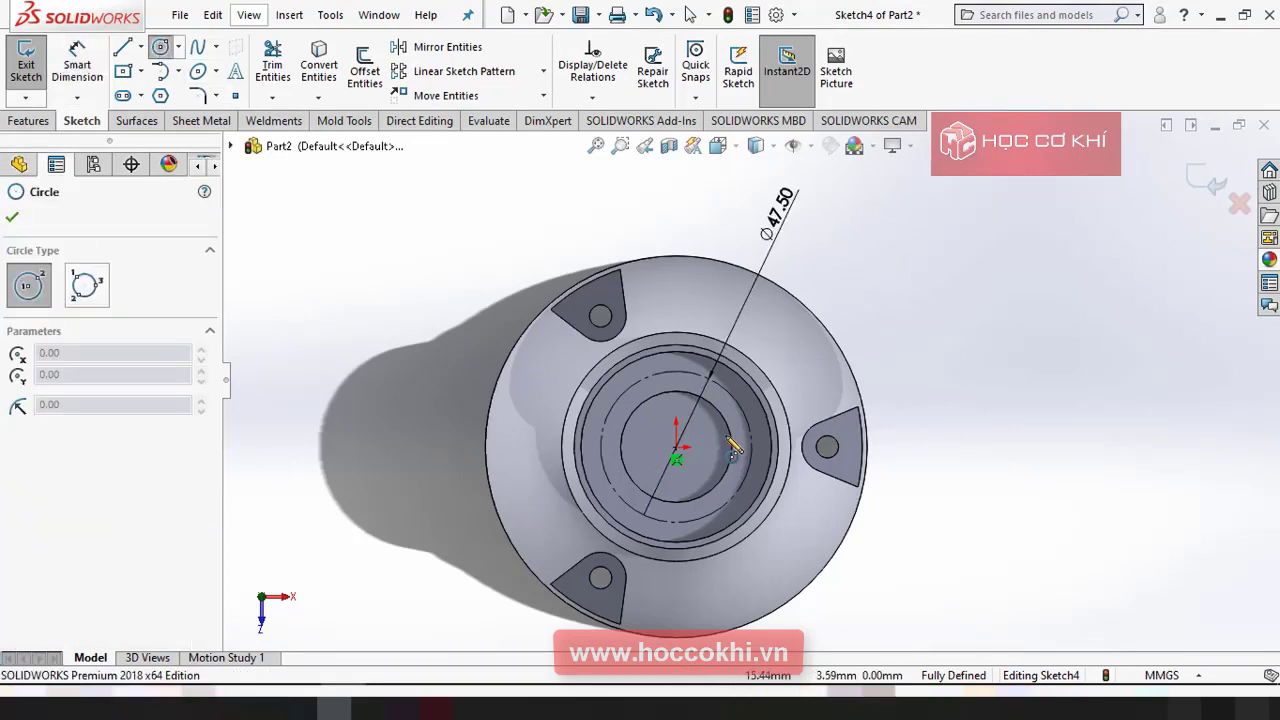
scroll(760, 475, down, 2)
click(765, 445)
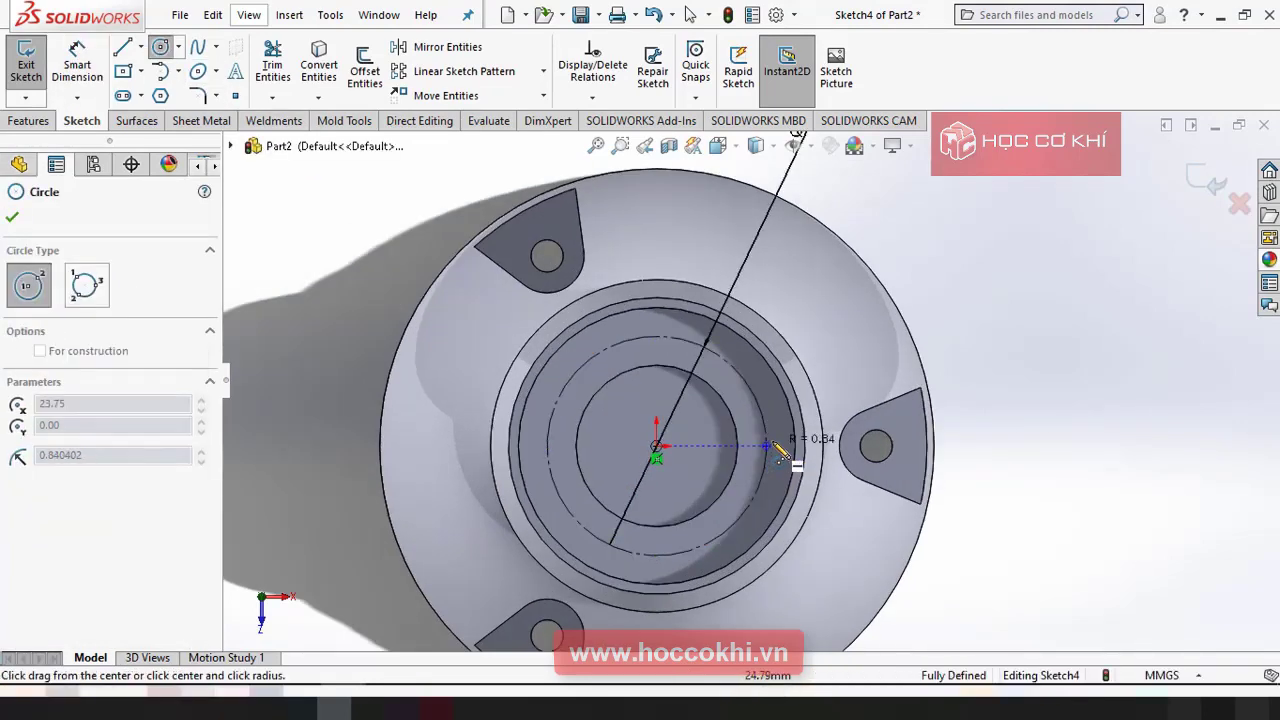
click(776, 448)
key(Escape)
scroll(776, 448, down, 2)
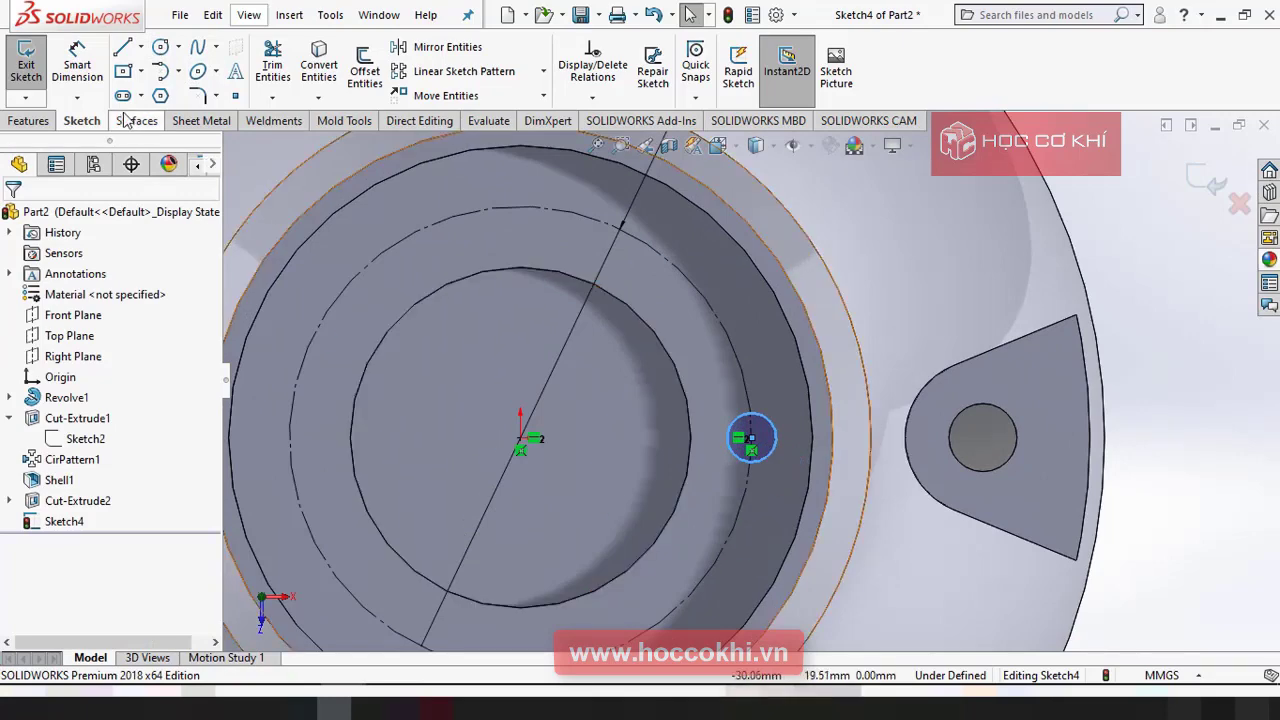
click(68, 66)
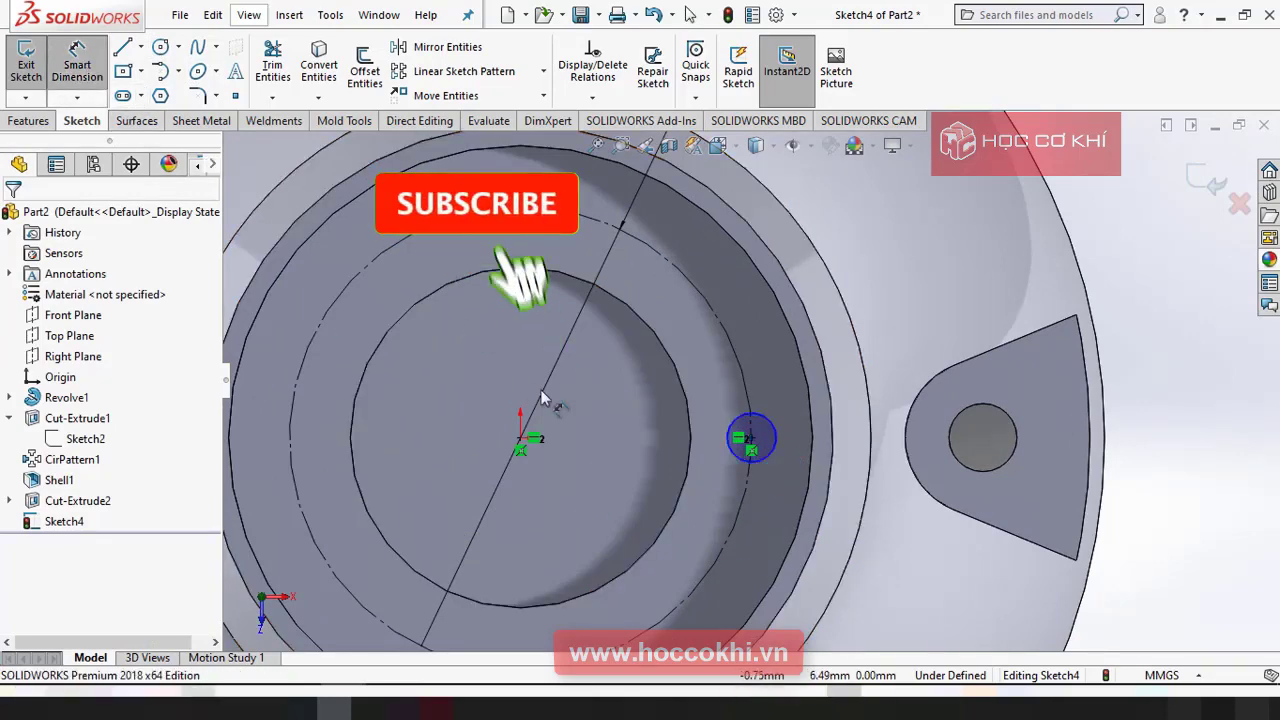
click(768, 425)
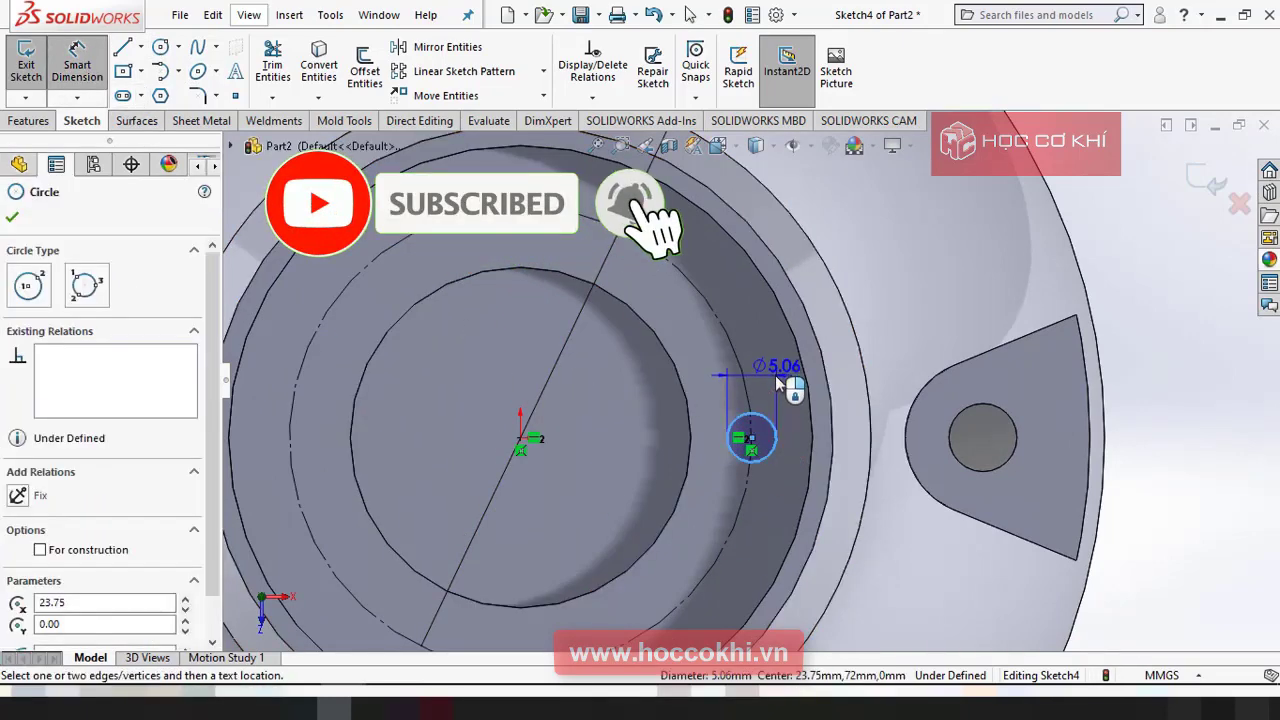
click(774, 384)
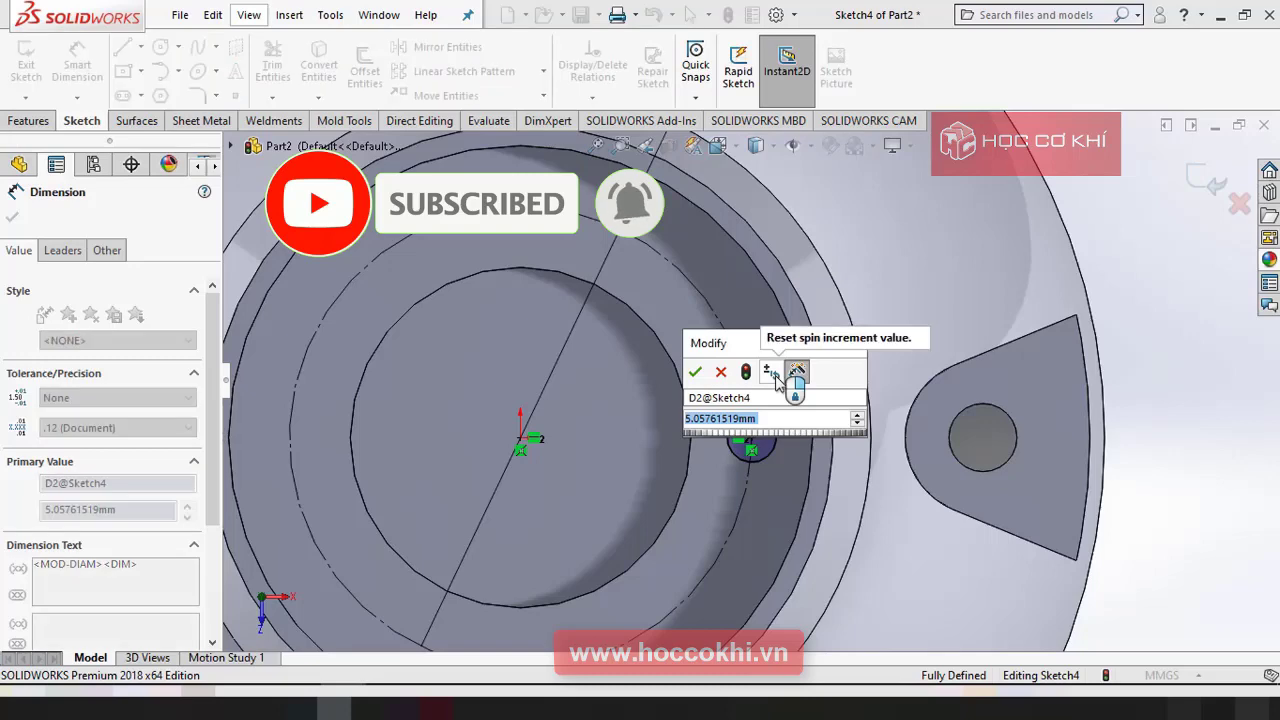
text(4)
key(Return)
Create a 6-instance Circular Sketch Pattern of the Ø4.00 circle.
key(f)
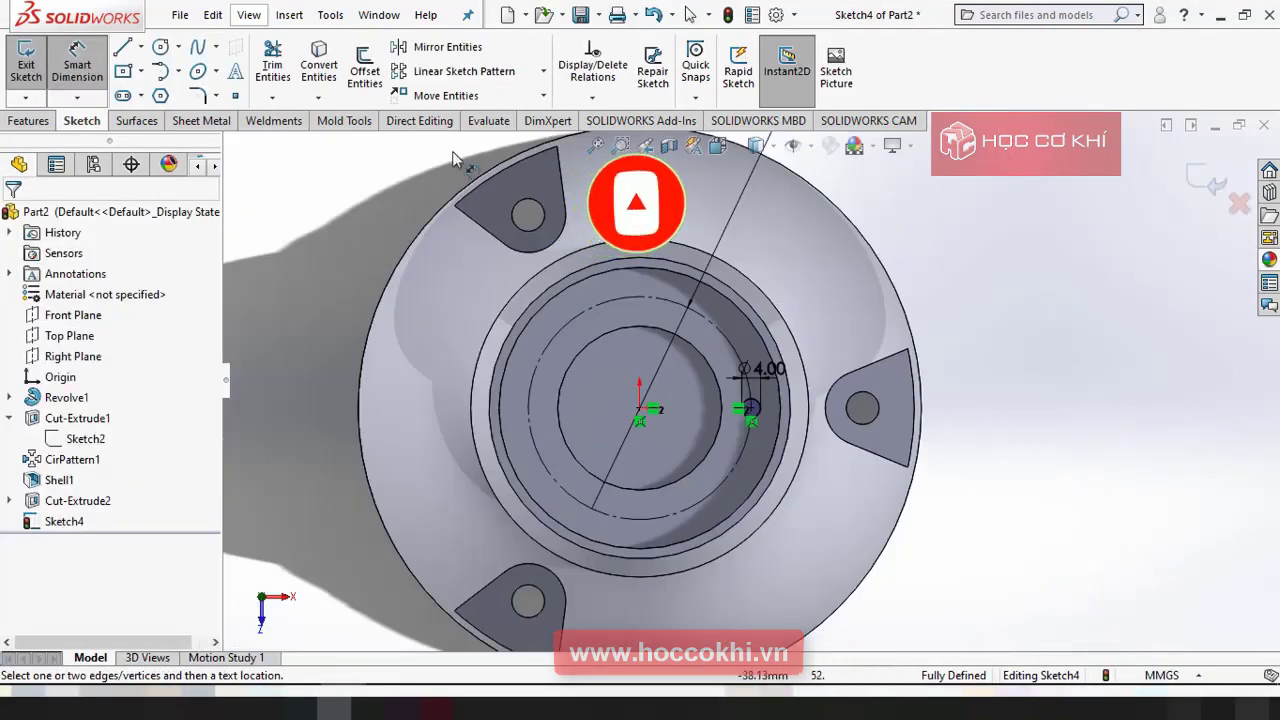
click(542, 72)
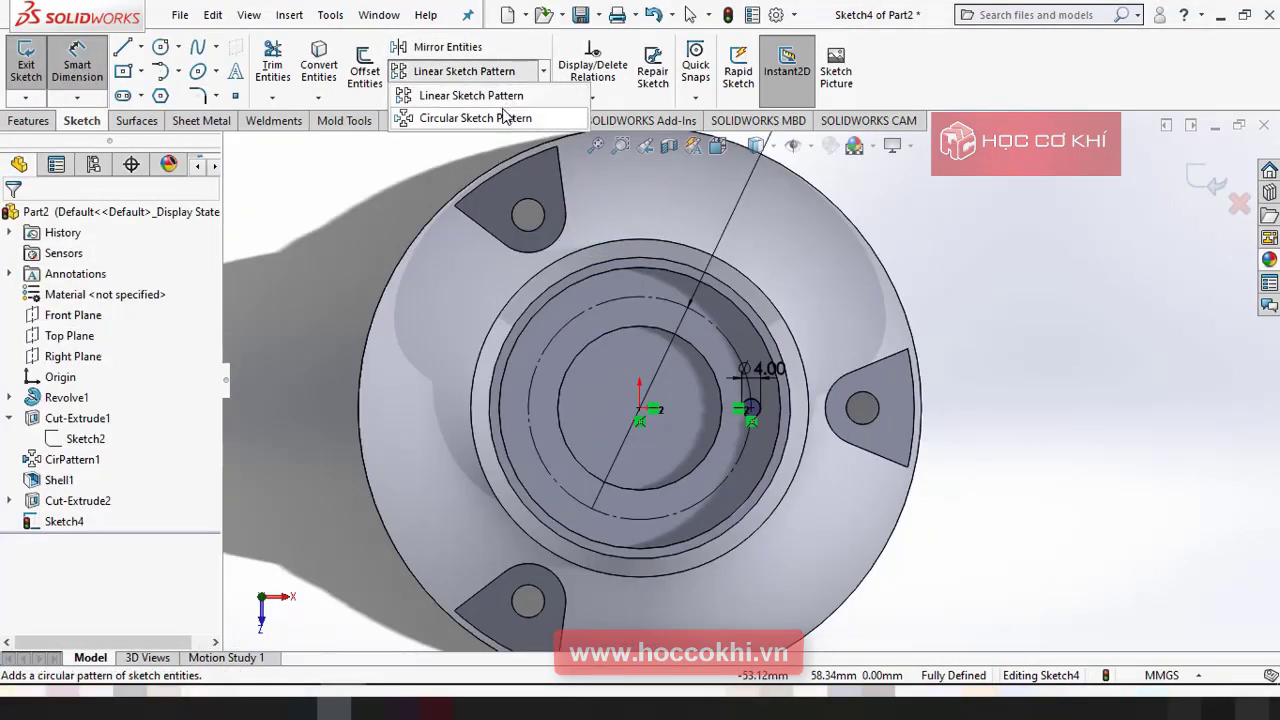
click(500, 120)
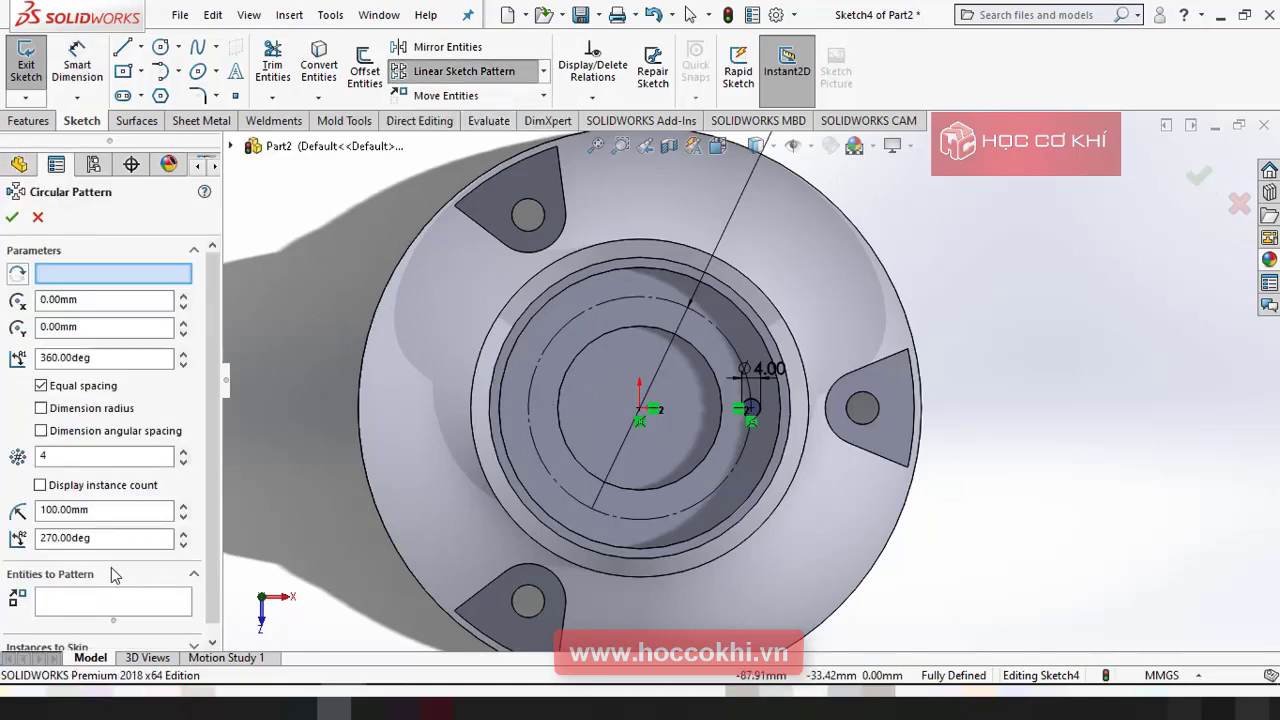
click(110, 603)
scroll(702, 443, down, 2)
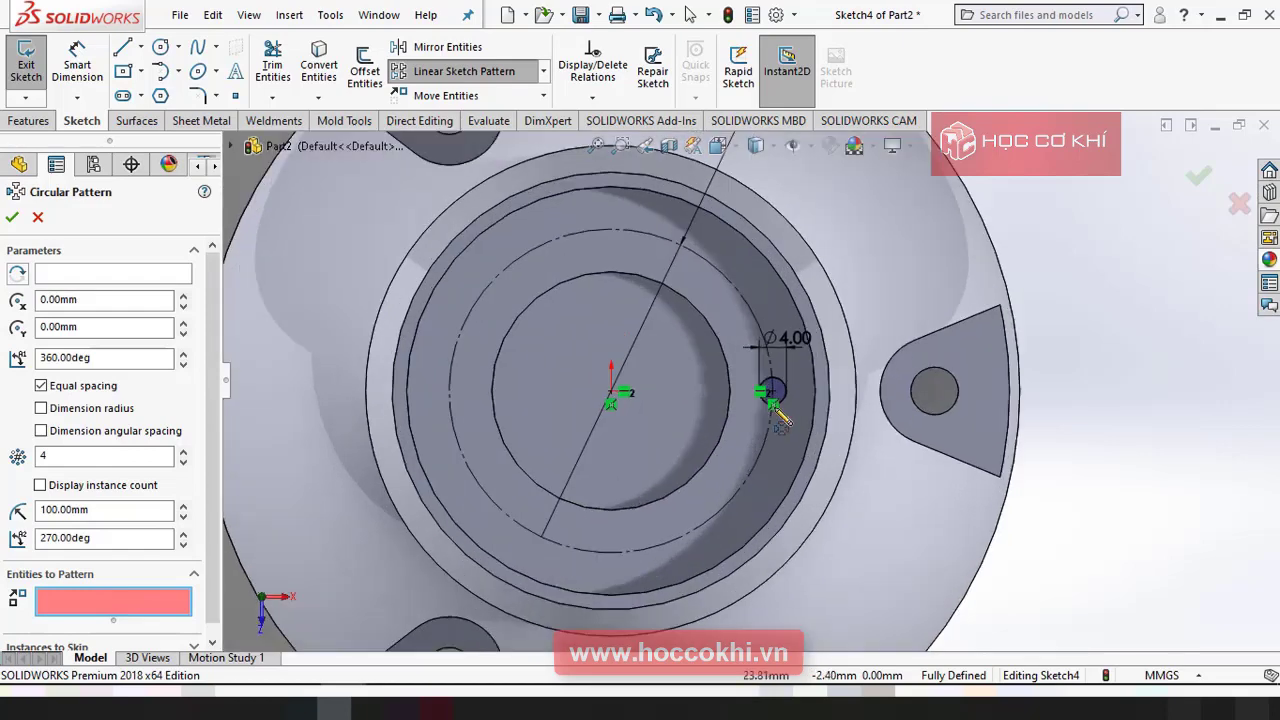
click(784, 400)
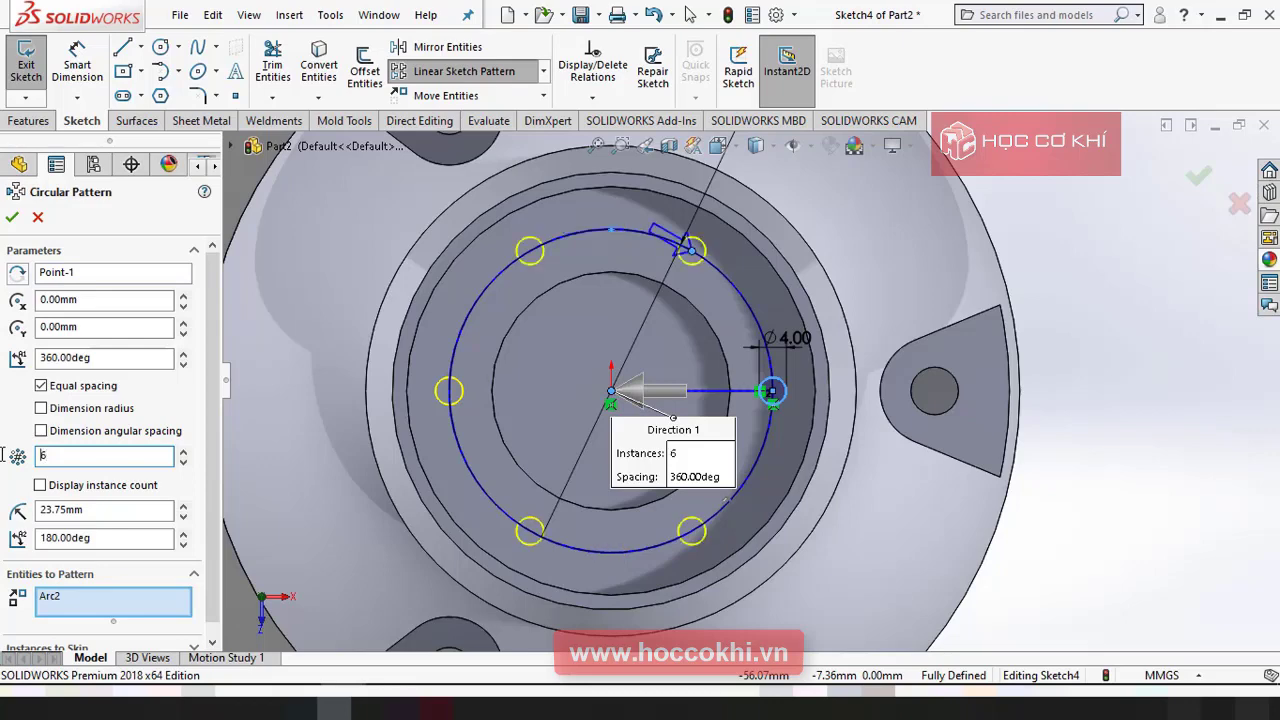
click(12, 217)
scroll(437, 410, up, 2)
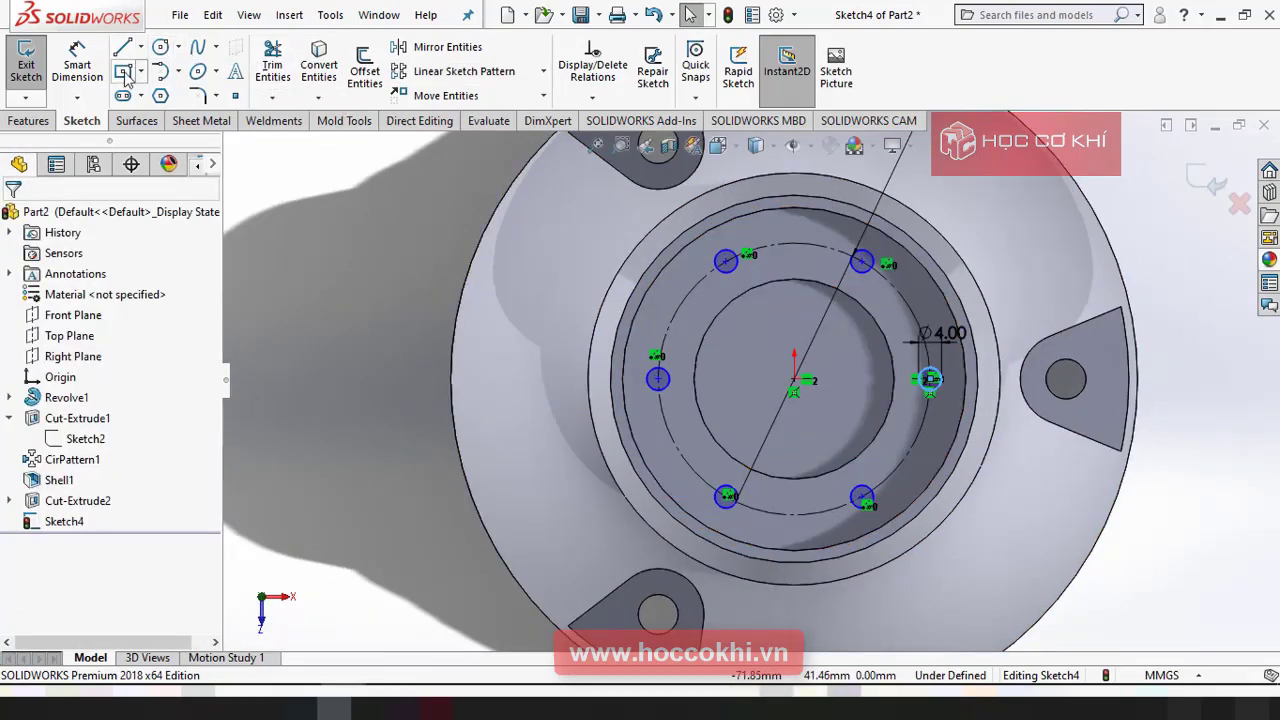
Draw the slot rectangle near the centre with its left edge passing through the sketch origin.
key(r)
click(38, 288)
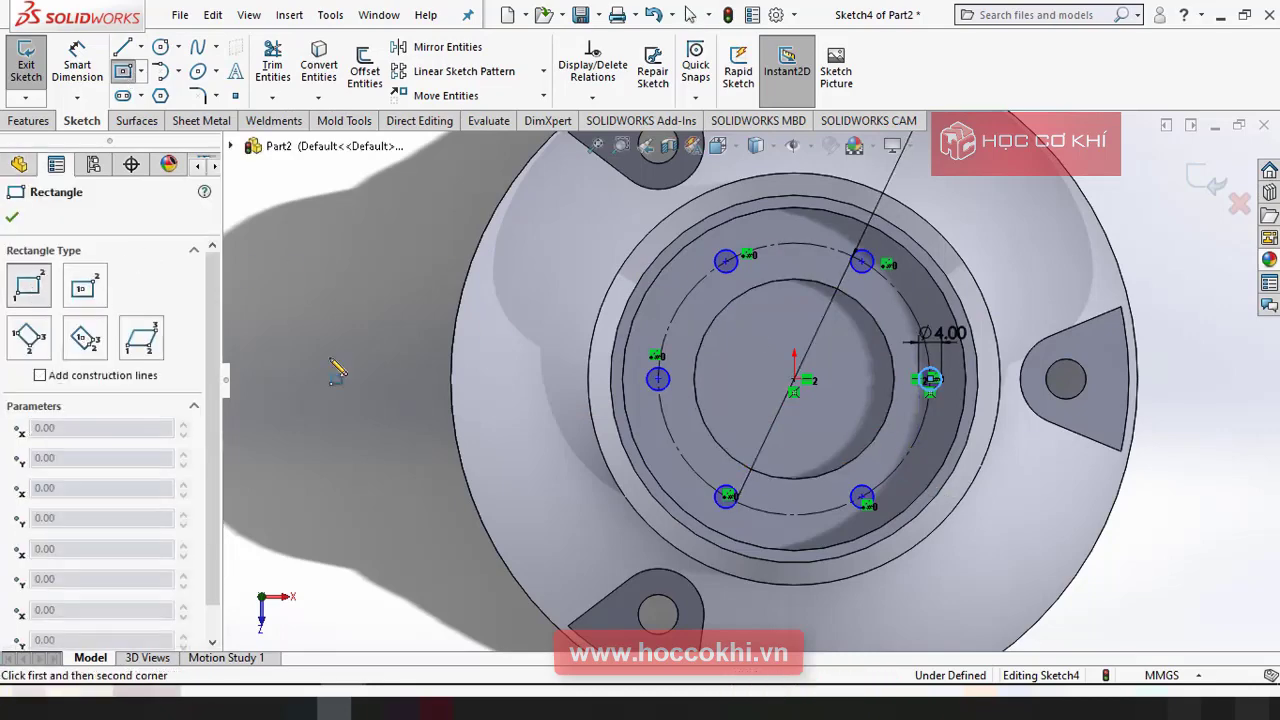
click(822, 439)
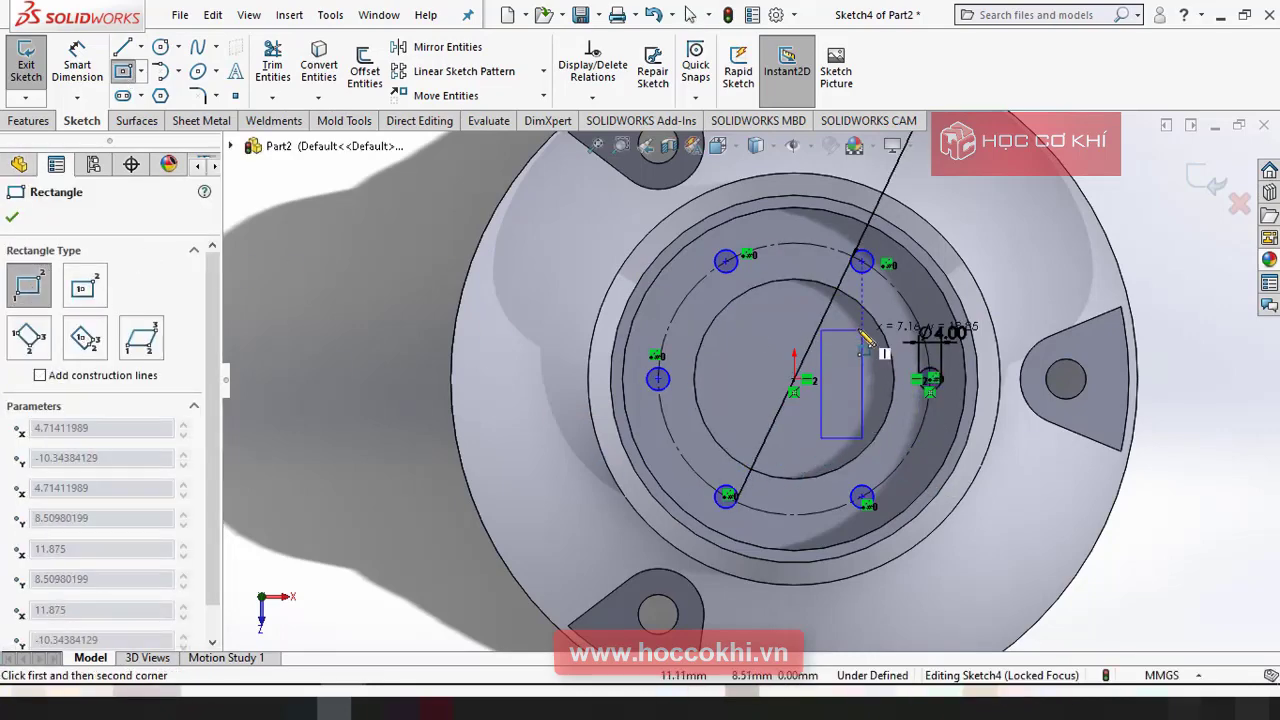
click(863, 330)
scroll(816, 354, down, 5)
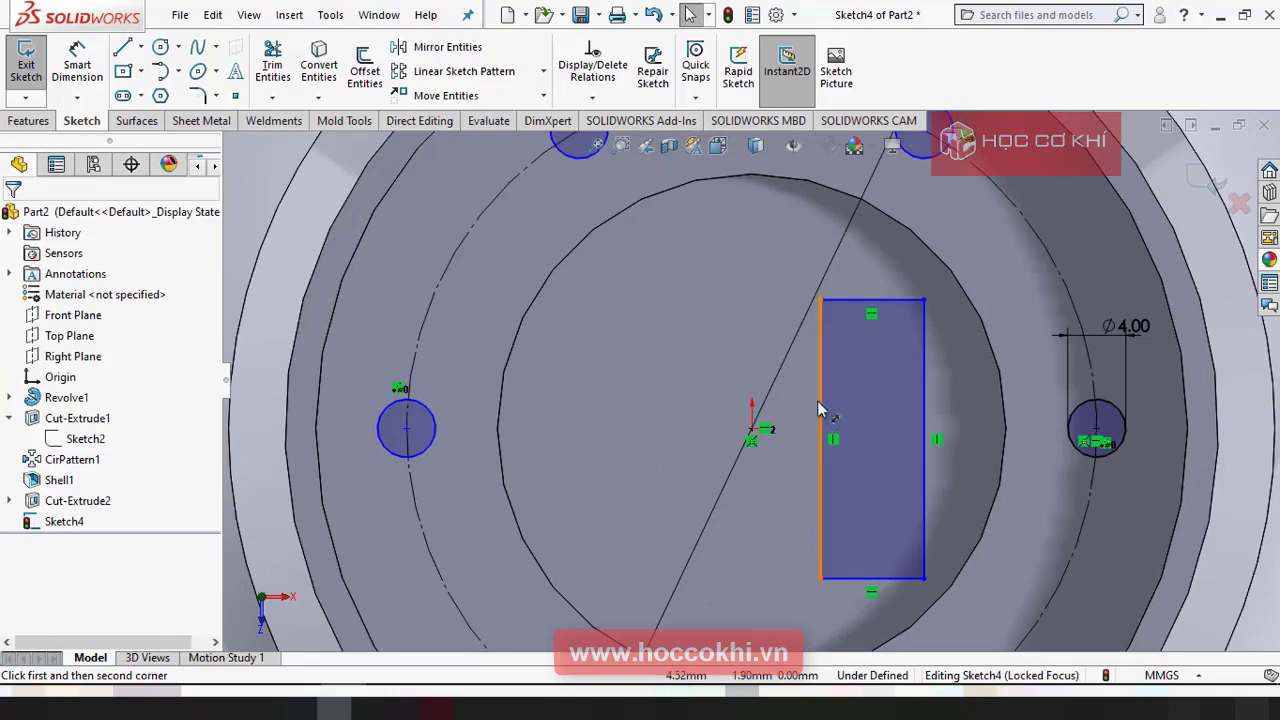
click(826, 405)
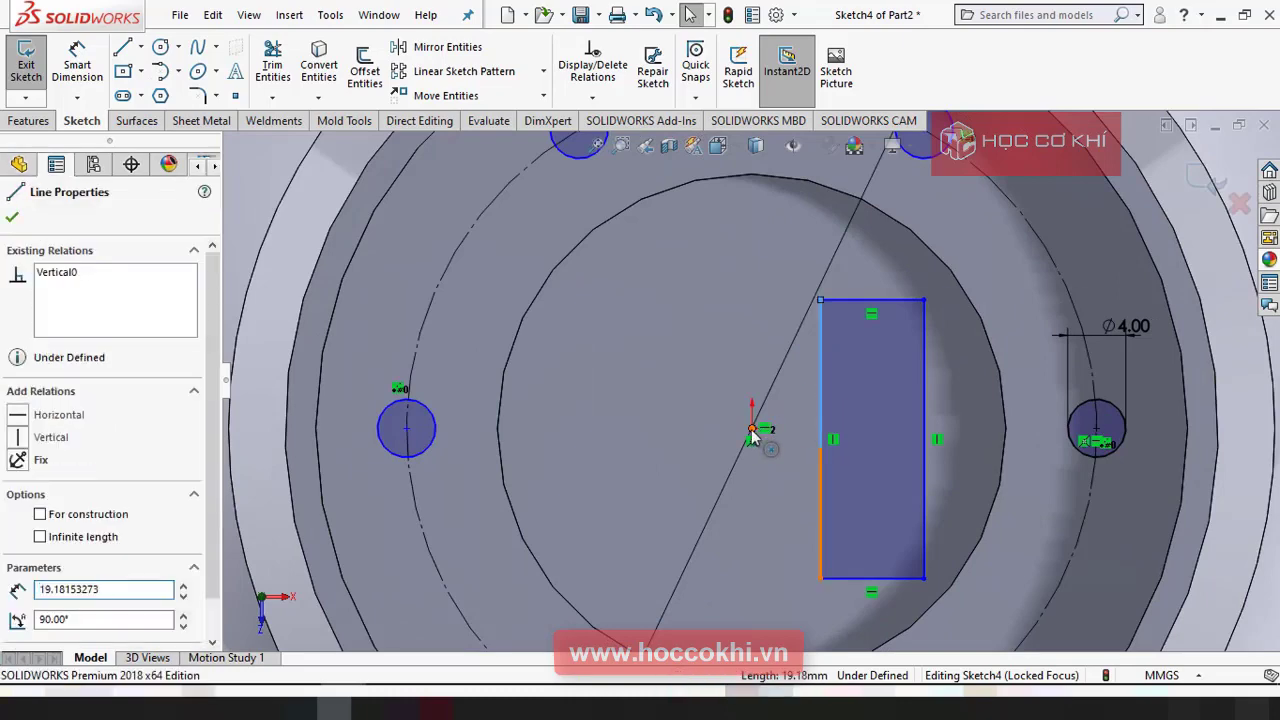
ctrl+click(752, 430)
click(832, 358)
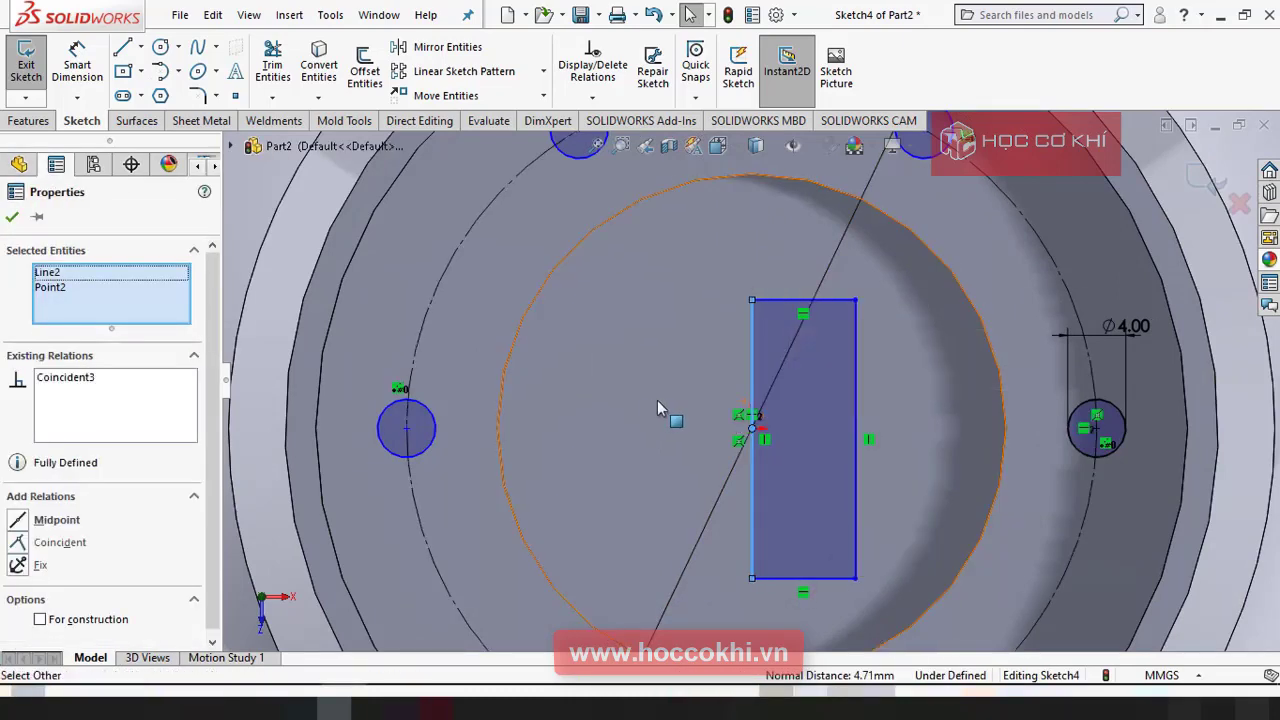
scroll(657, 400, up, 3)
scroll(811, 417, down, 3)
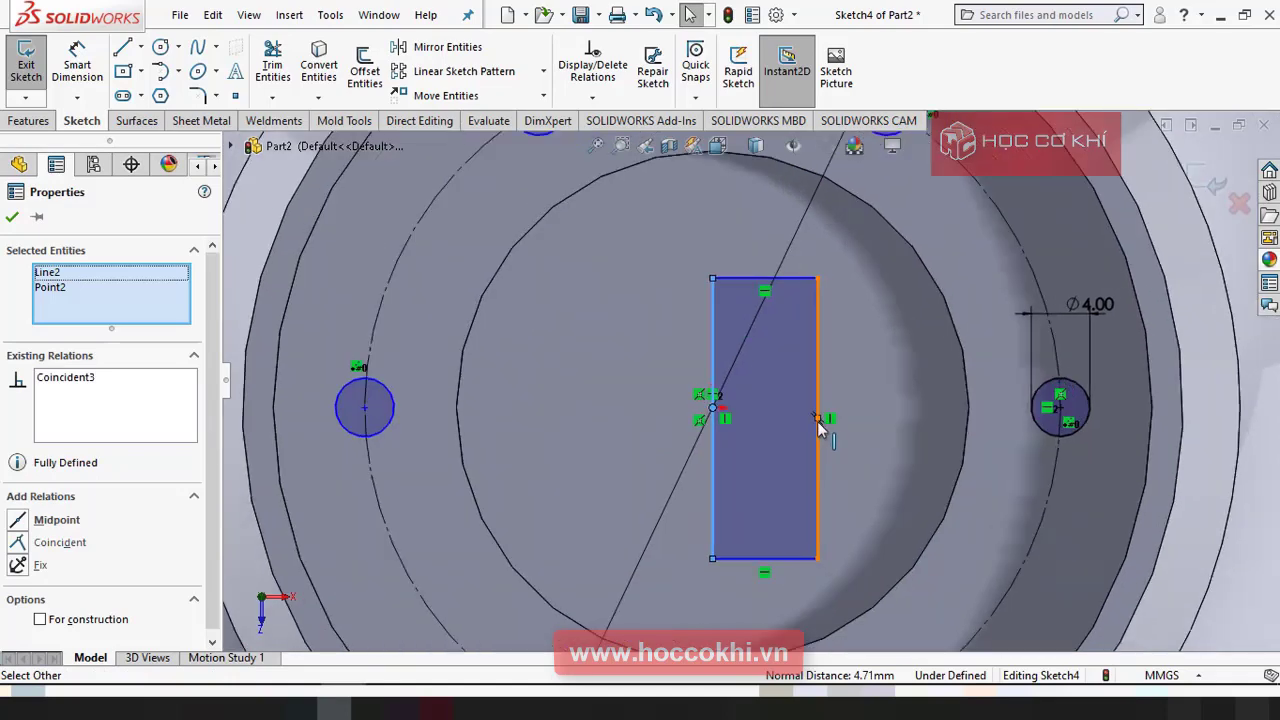
Make the rectangle's left and right side midpoints horizontal to each other.
click(819, 421)
ctrl+click(713, 409)
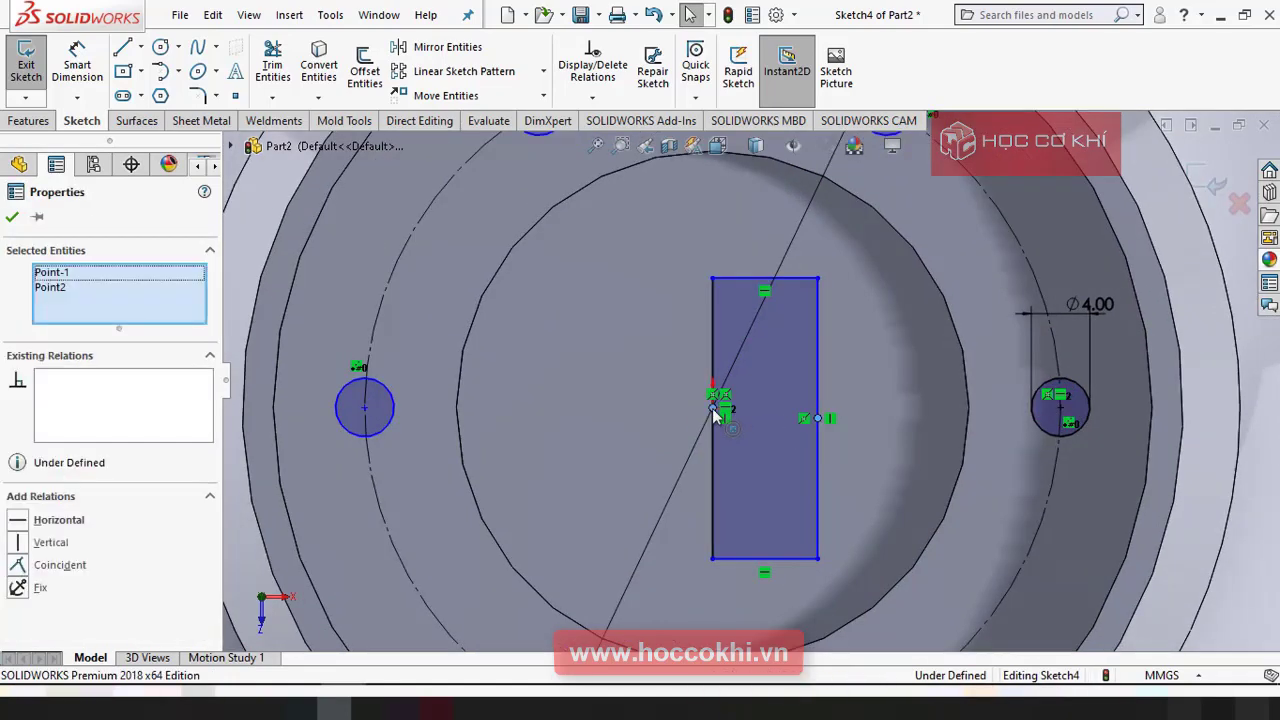
click(763, 337)
scroll(740, 400, up, 1)
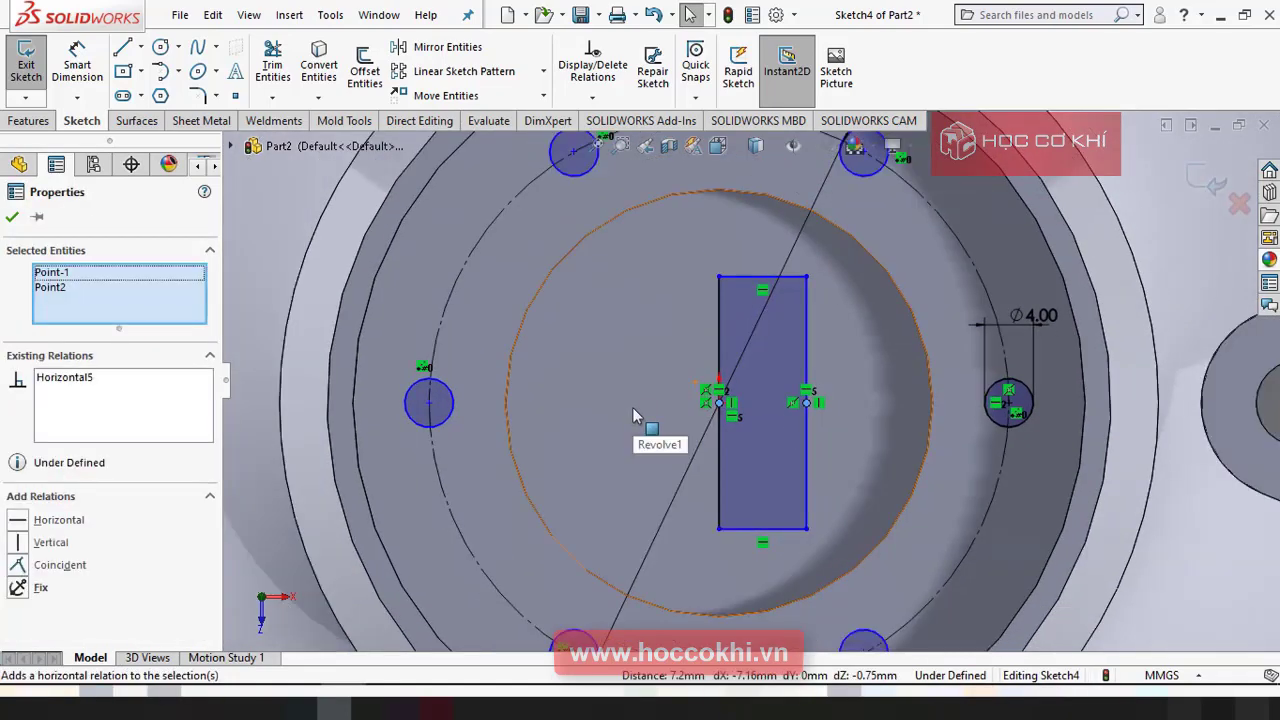
key(alt+Tab)
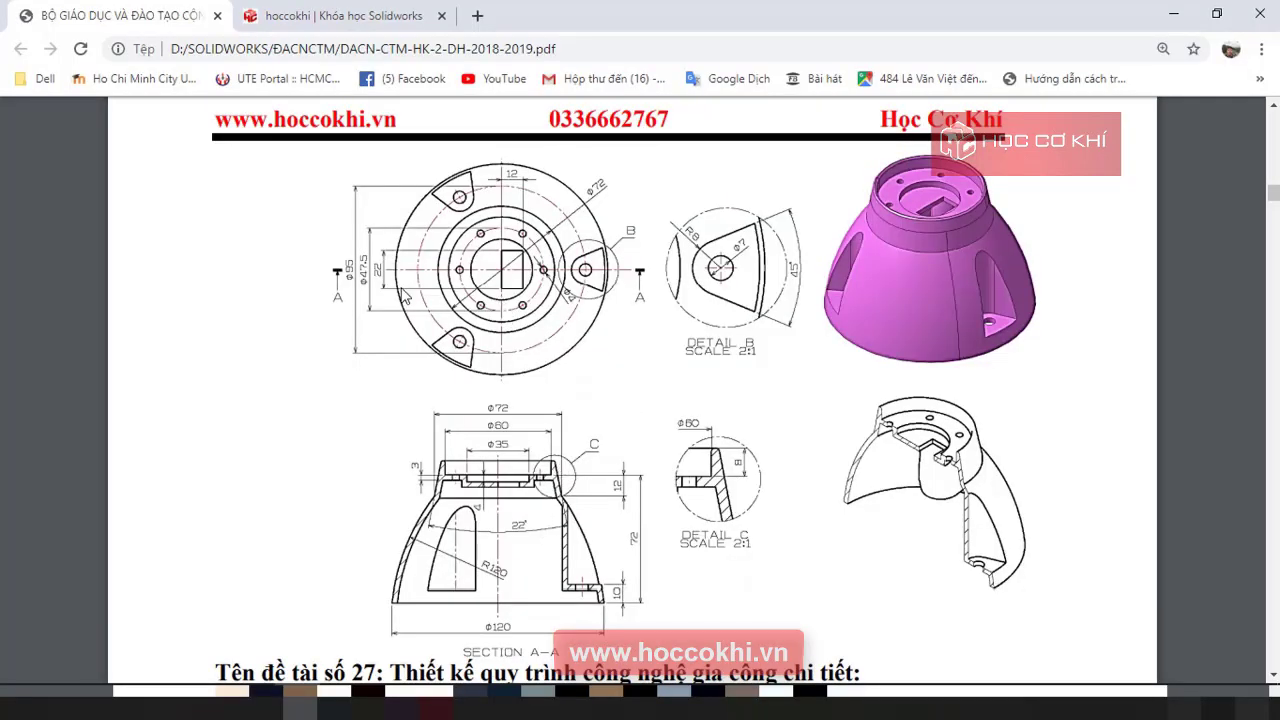
key(alt+Tab)
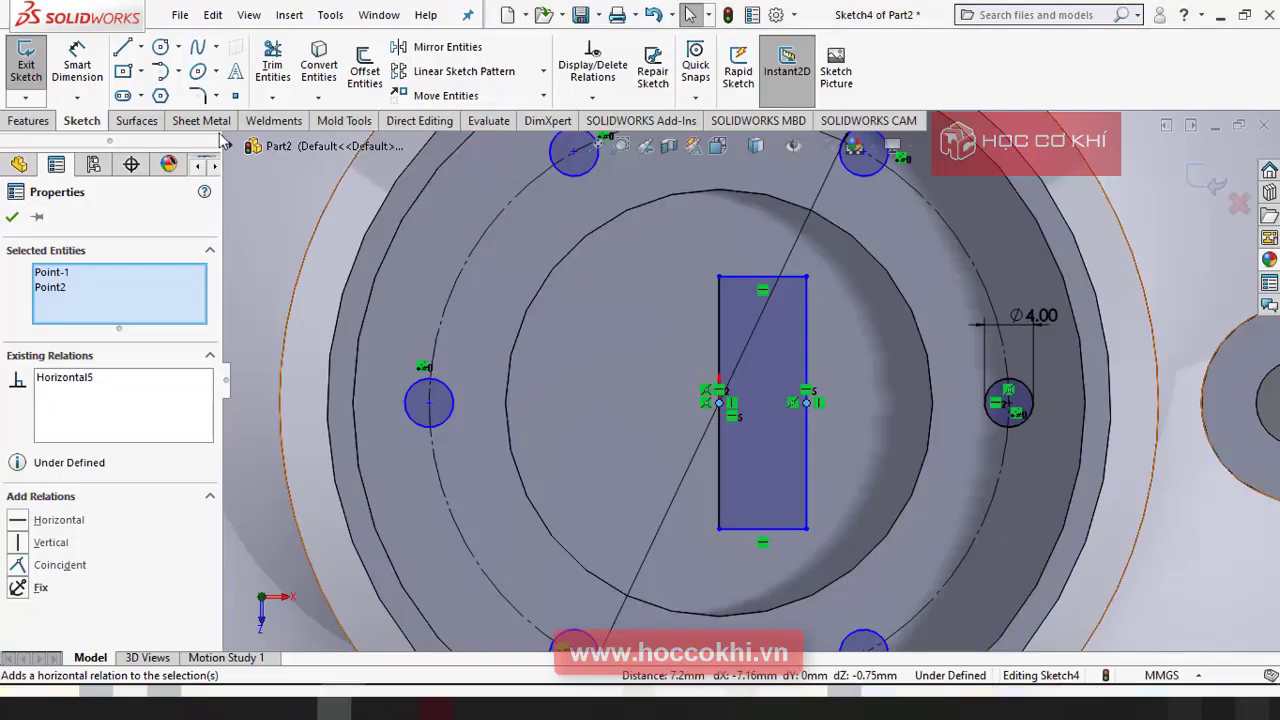
Dimension the slot rectangle 22 mm tall on the left edge and 12 mm wide on the top.
click(77, 66)
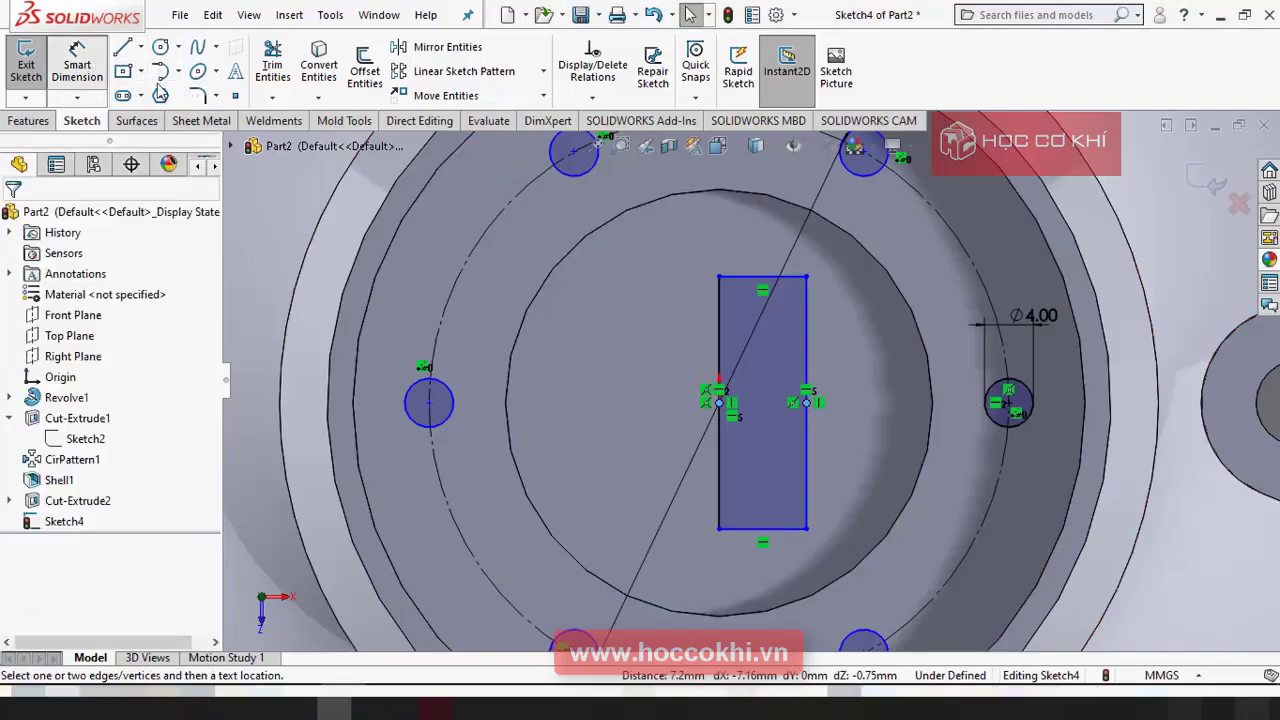
click(705, 356)
click(640, 390)
text(22)
key(Return)
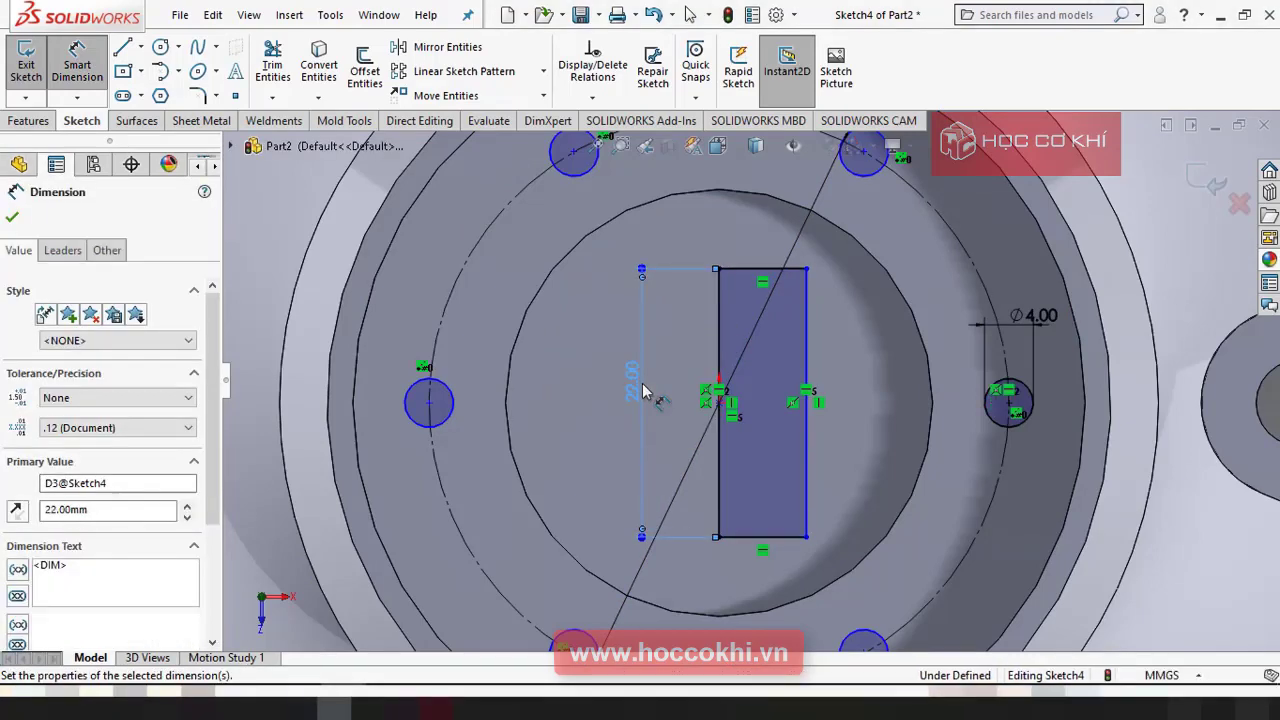
click(600, 437)
click(755, 268)
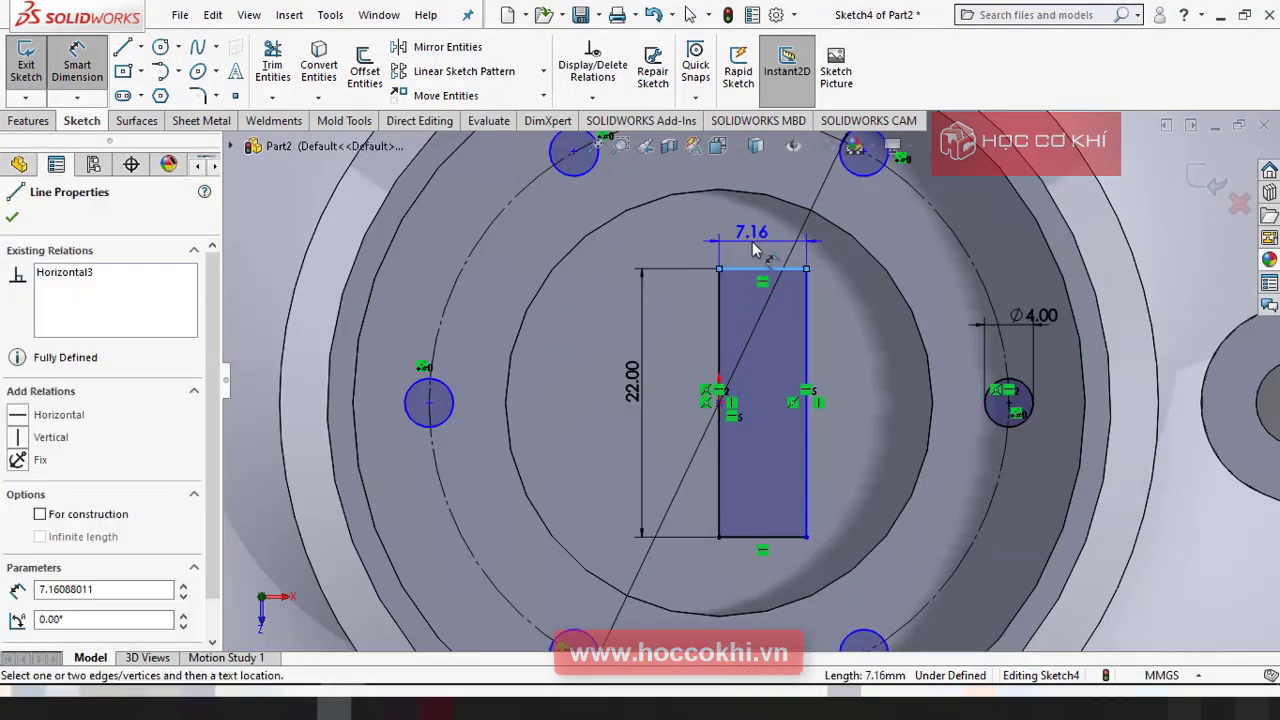
click(755, 250)
text(12)
key(Return)
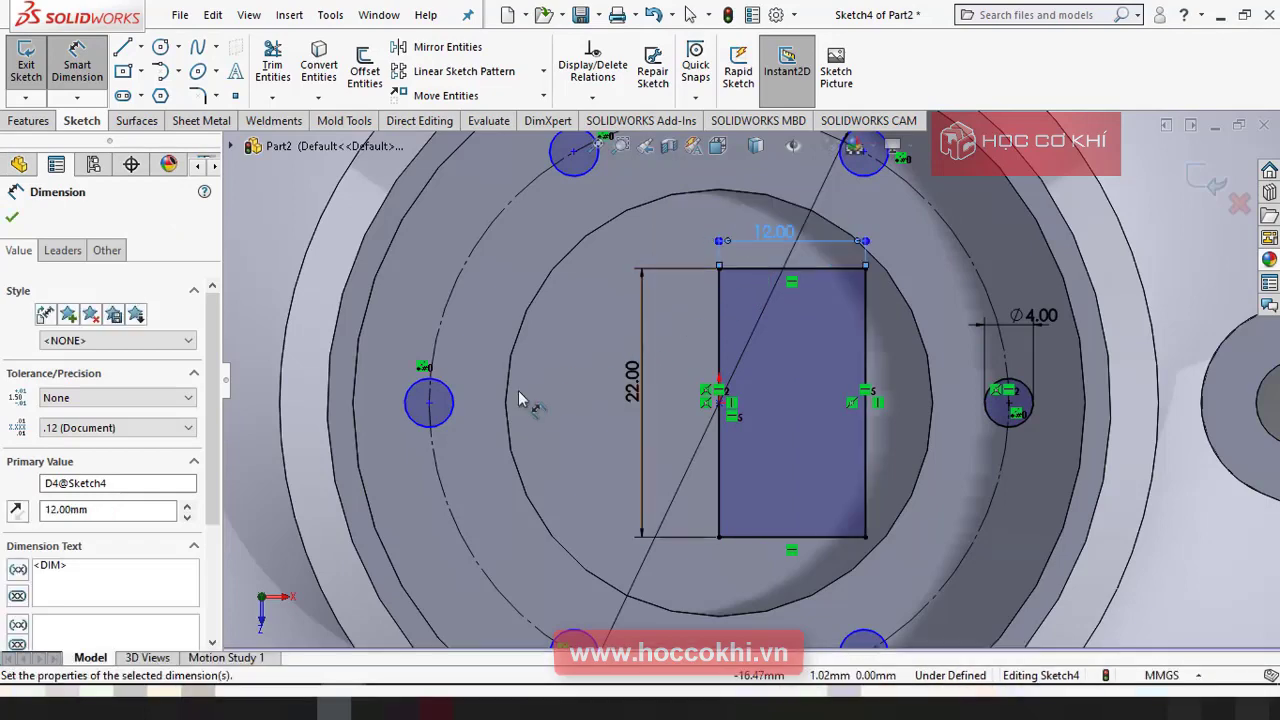
Fit the whole part in view and start an extruded cut from the slot sketch.
key(Escape)
key(f)
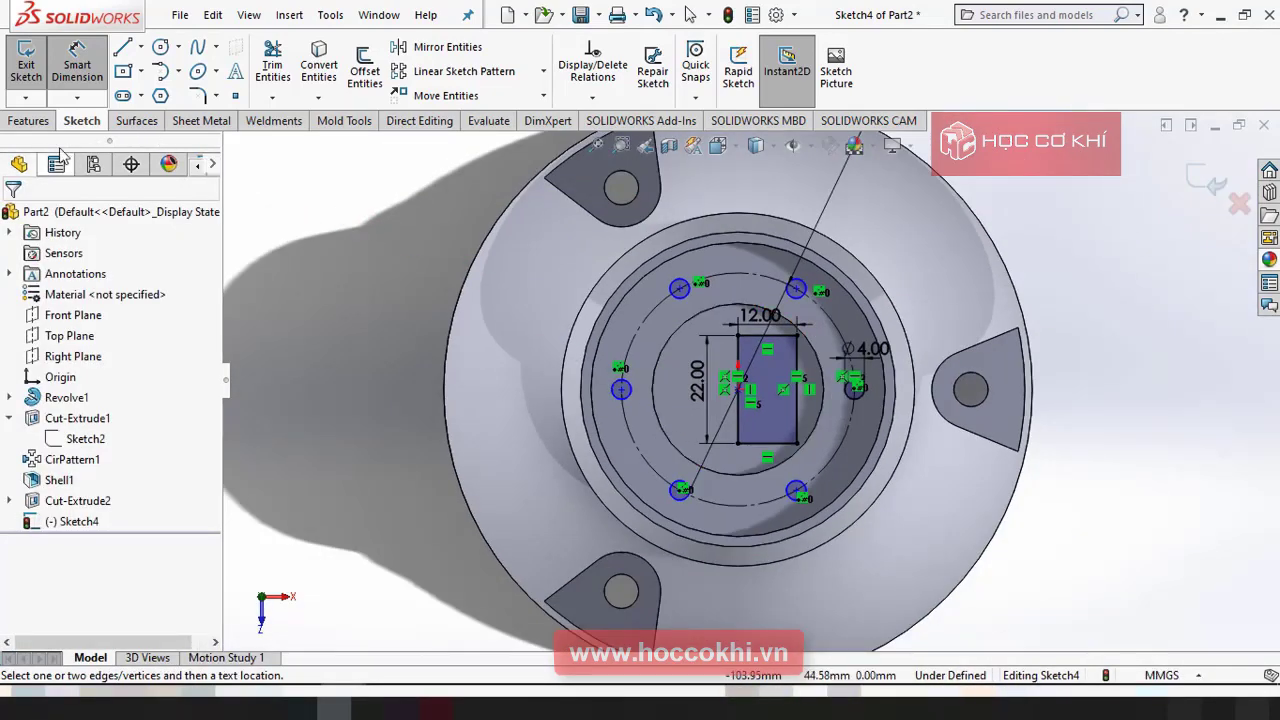
click(28, 121)
click(274, 82)
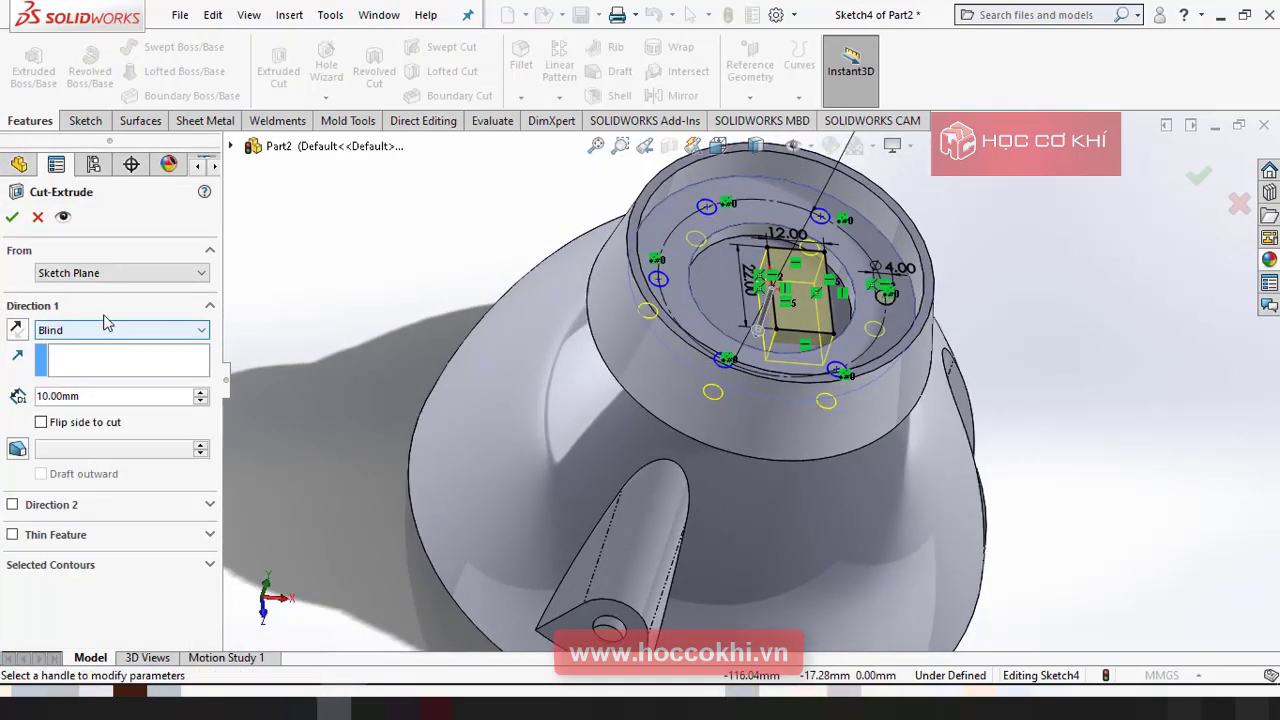
Set the extruded cut's end condition to Through All, confirm it, and inspect the slot in isometric.
click(120, 330)
click(65, 356)
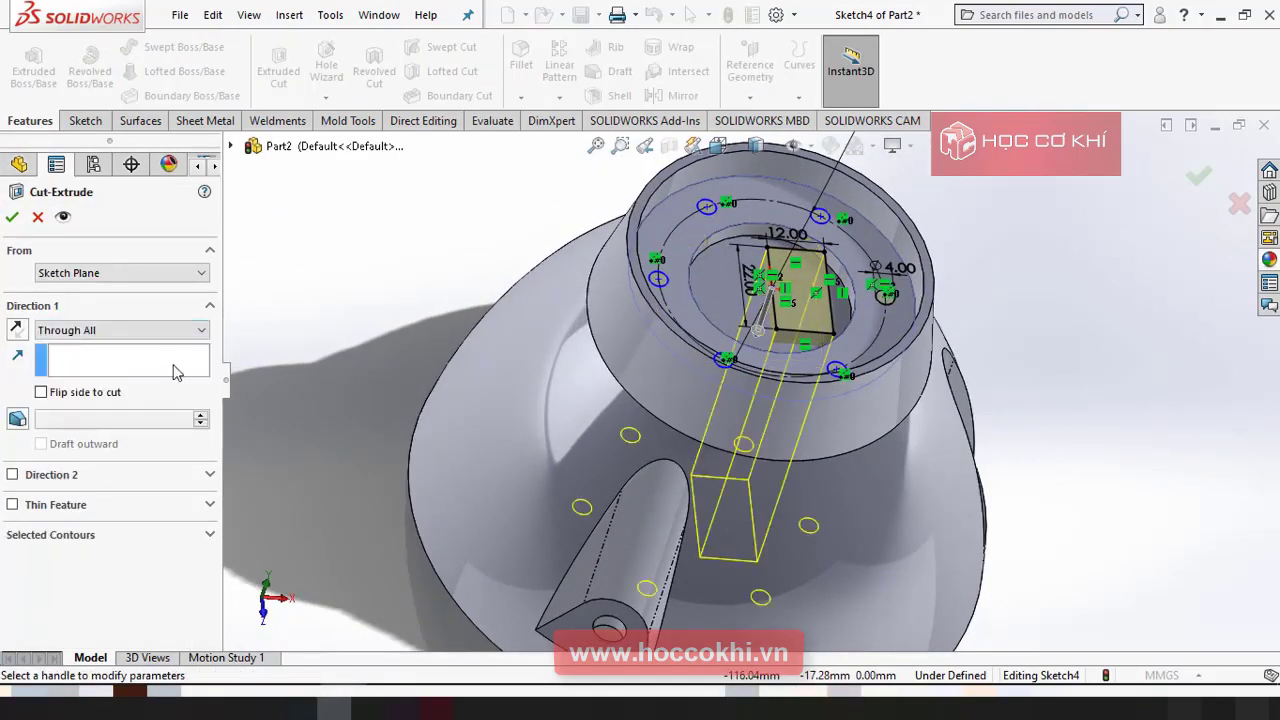
middle_drag(435, 482, 435, 320)
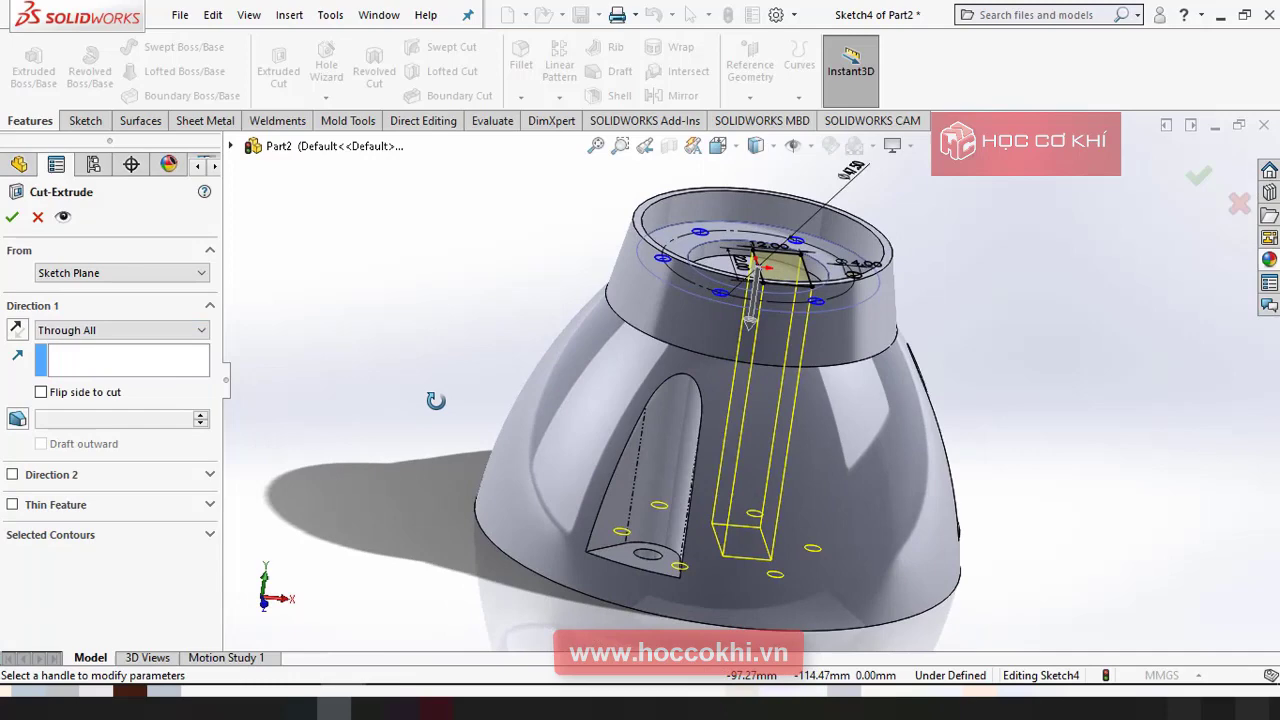
click(13, 218)
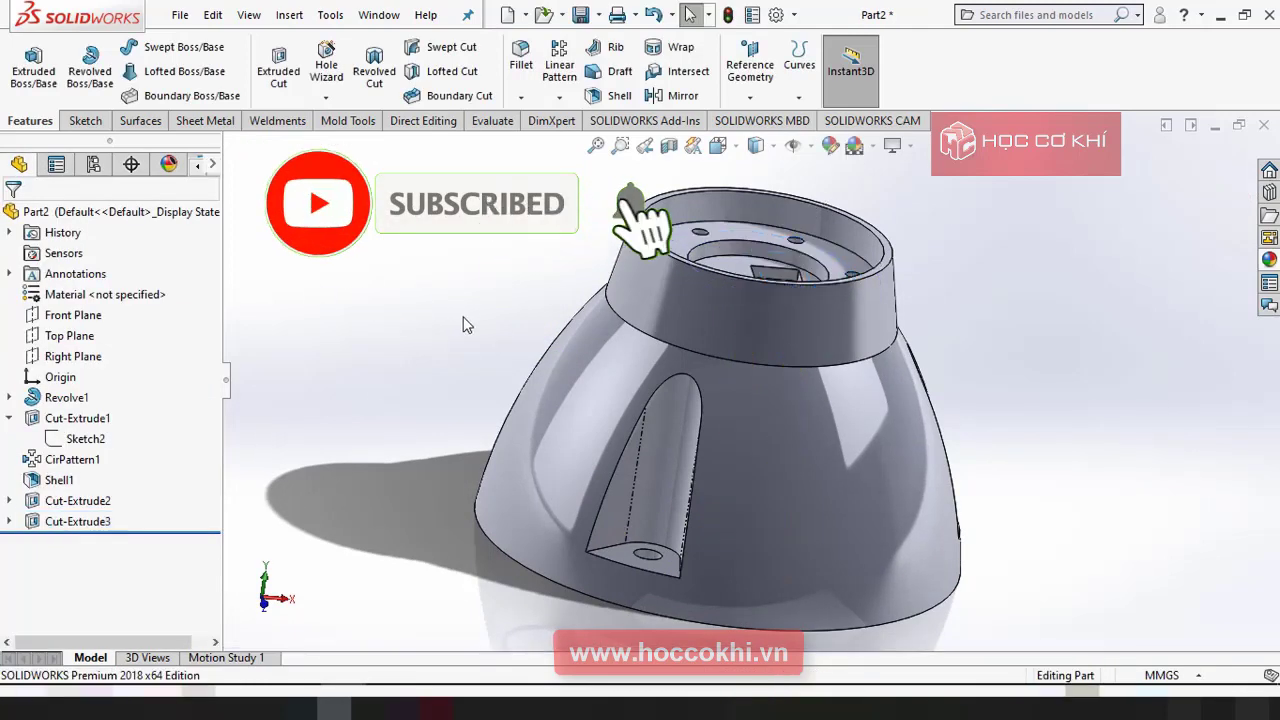
middle_drag(494, 322, 715, 455)
scroll(747, 507, up, 3)
key(ctrl+7)
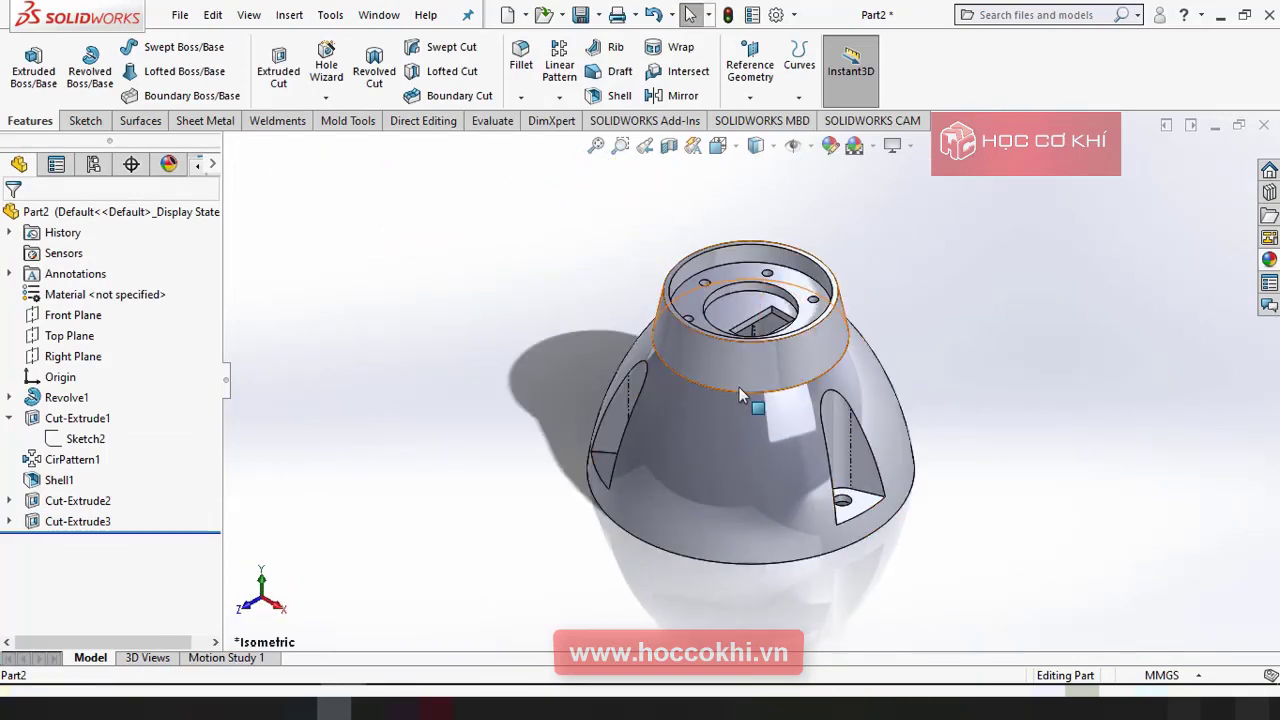
middle_drag(739, 388, 760, 486)
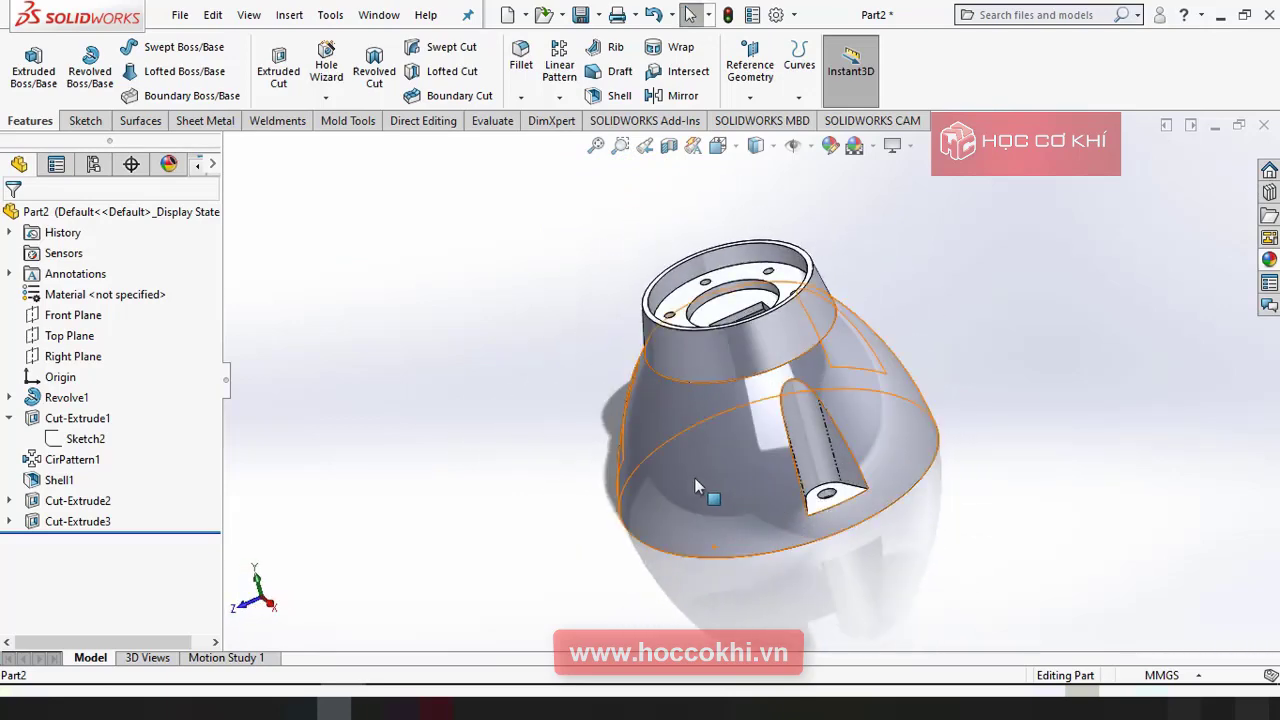
Apply brushed nickel from the Metal appearances library to the entire housing body.
click(1269, 260)
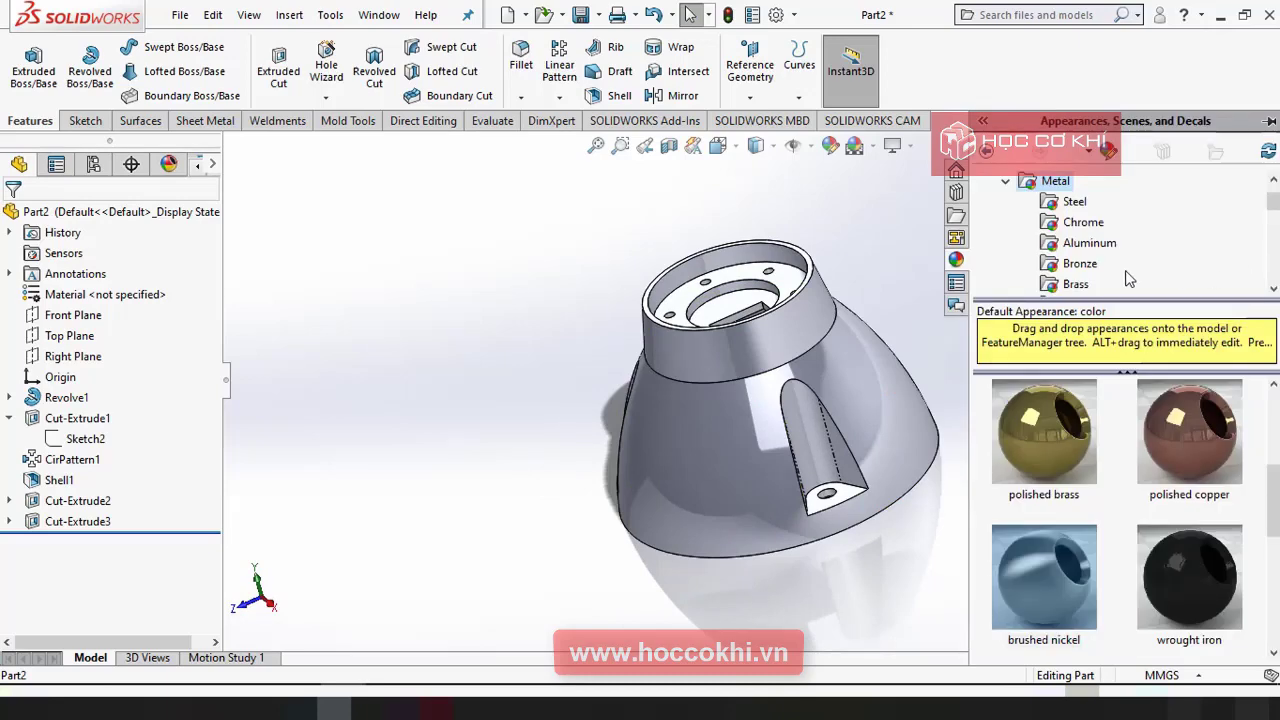
scroll(928, 447, down, 2)
scroll(1058, 588, up, 3)
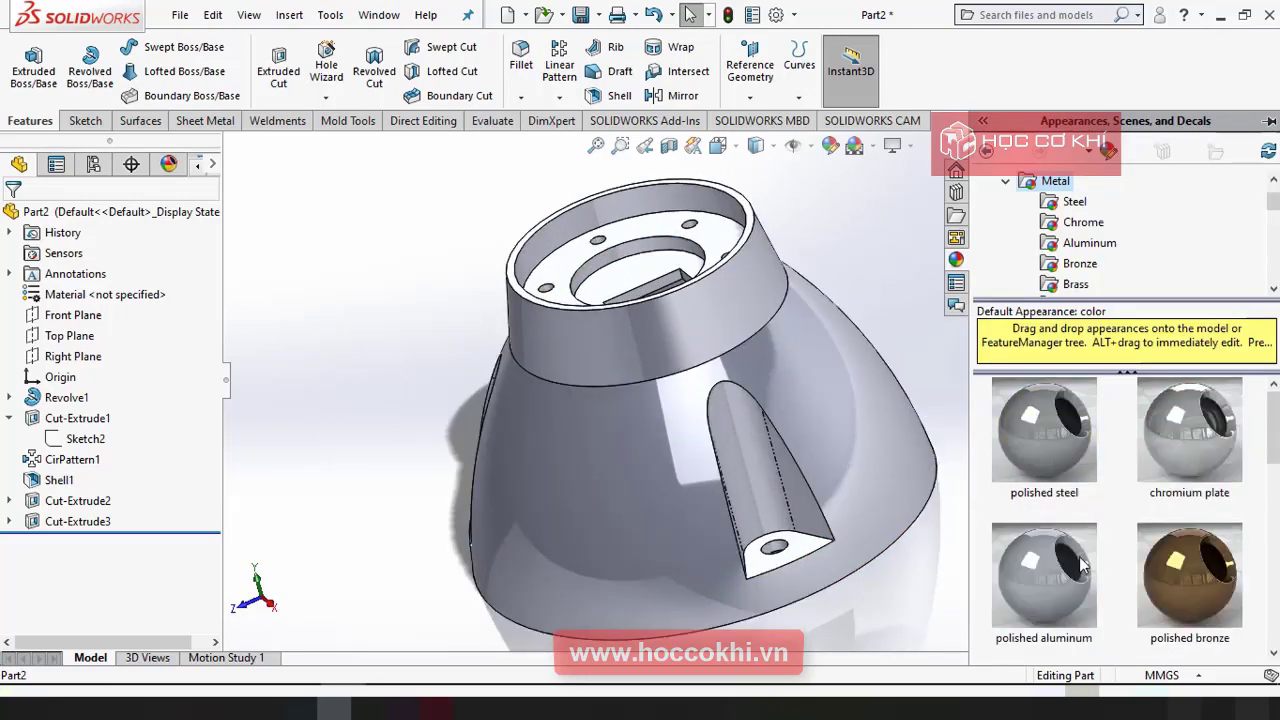
scroll(998, 210, up, 2)
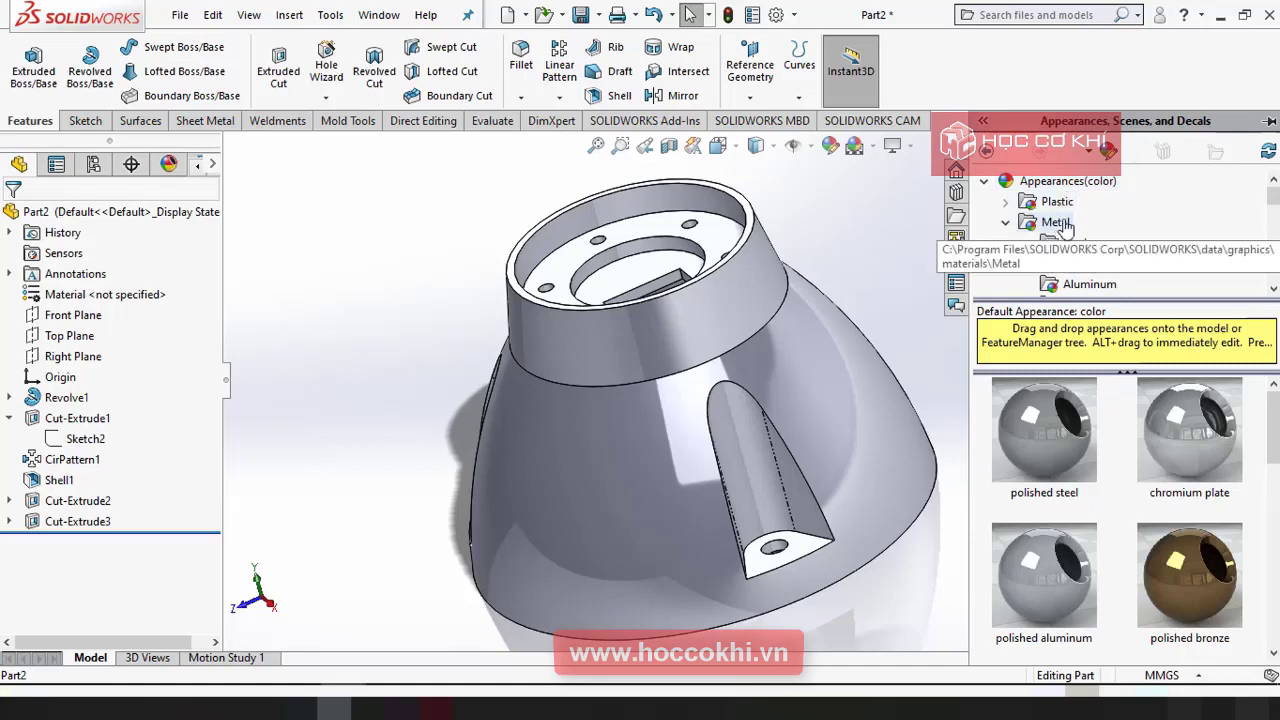
scroll(1083, 266, down, 2)
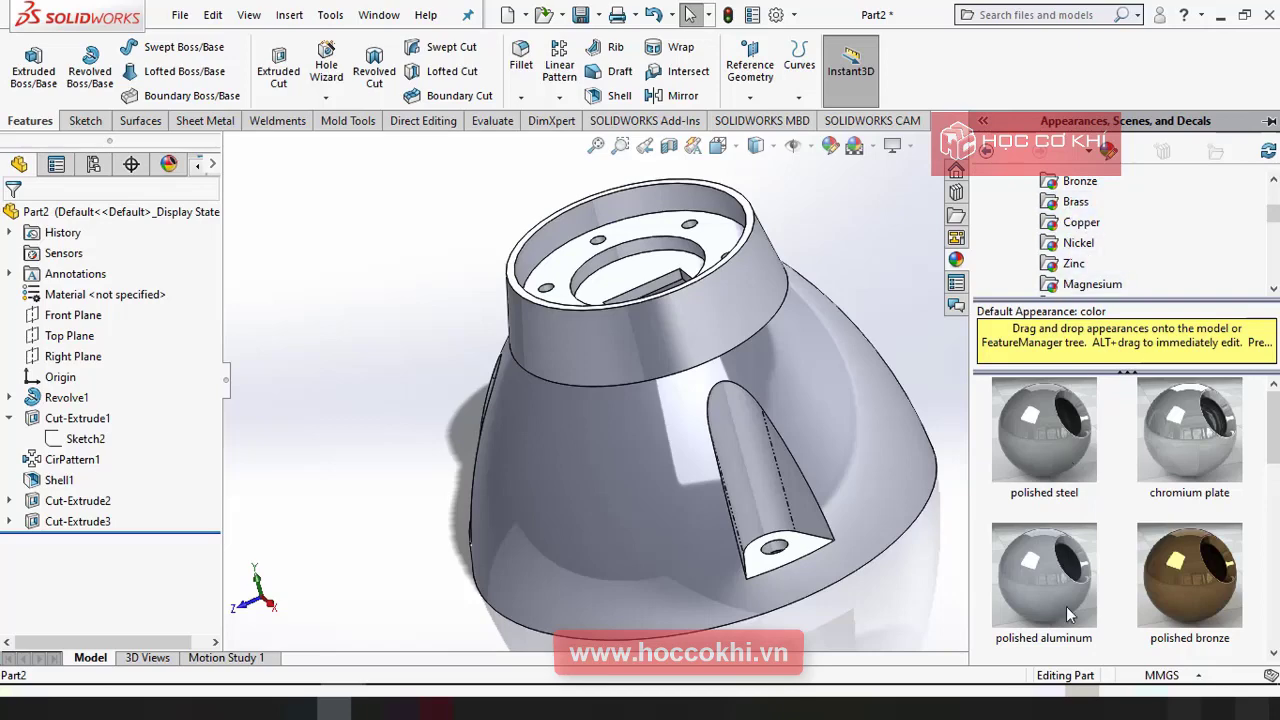
scroll(1068, 608, down, 1)
scroll(1045, 476, up, 1)
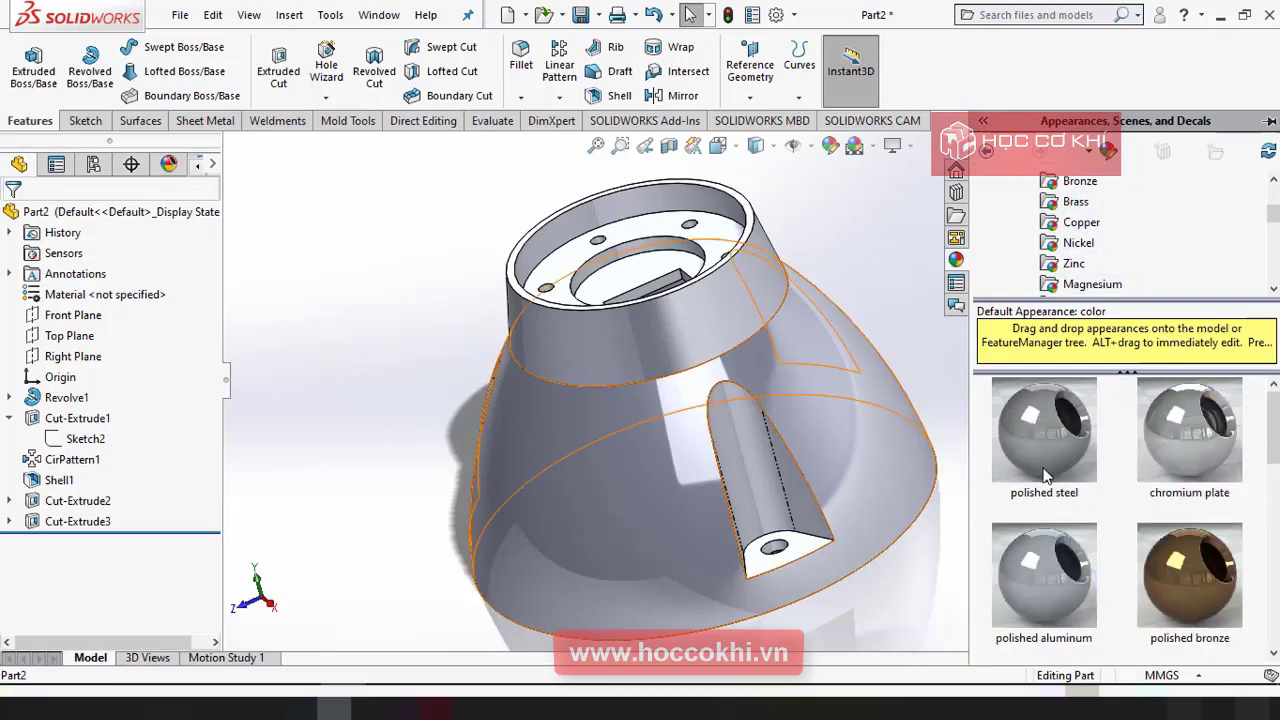
mouse_move(1045, 476)
scroll(1045, 459, down, 3)
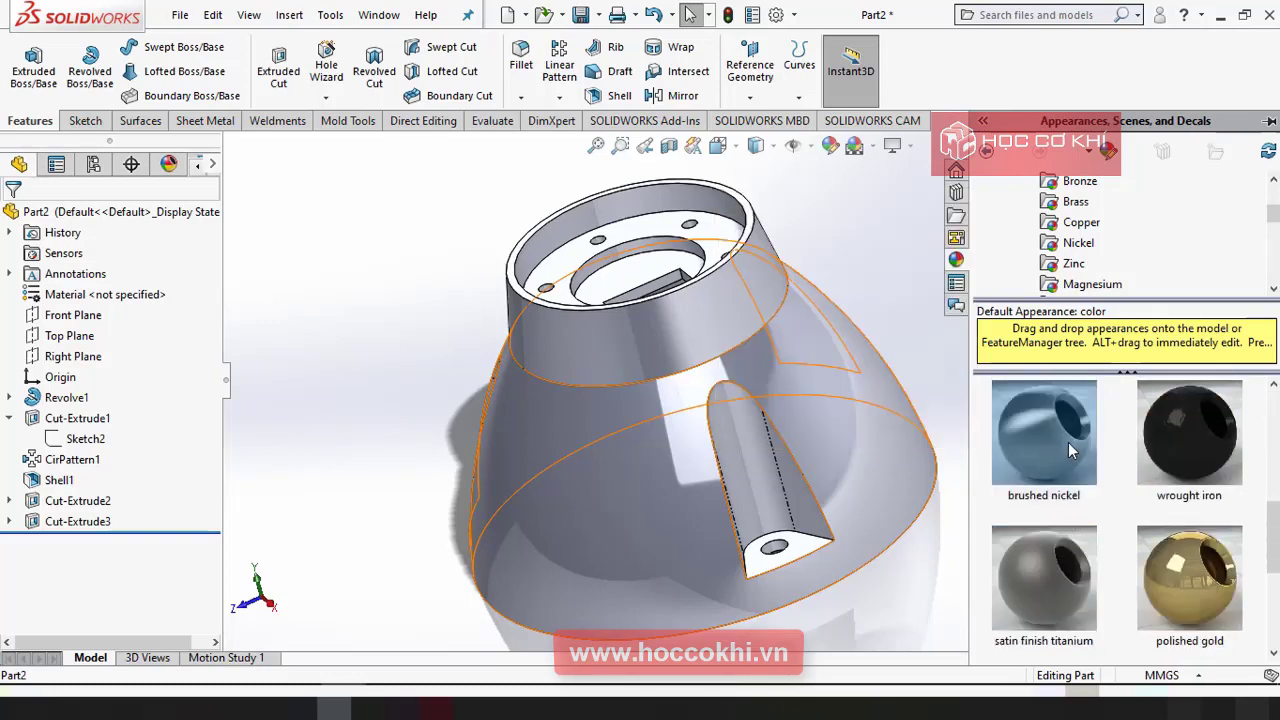
mouse_move(1068, 442)
mouse_down()
mouse_move(1059, 573)
mouse_move(810, 435)
mouse_up()
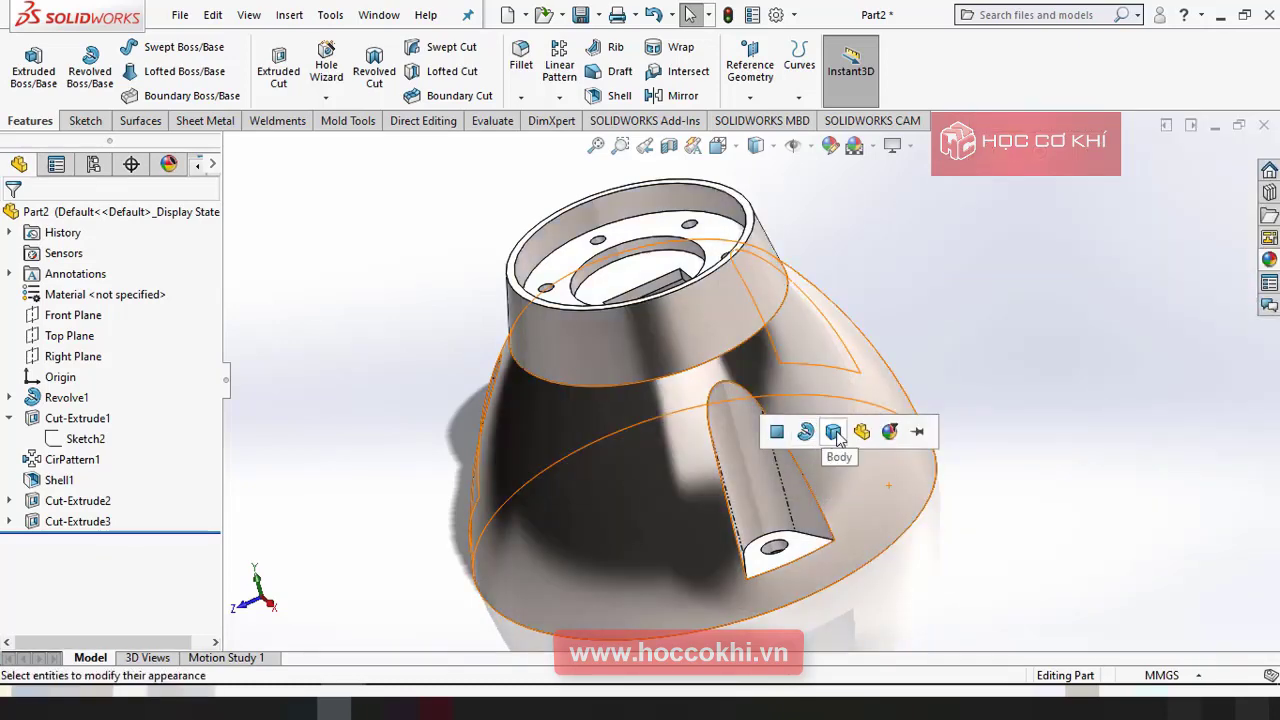
click(838, 435)
middle_drag(838, 435, 627, 466)
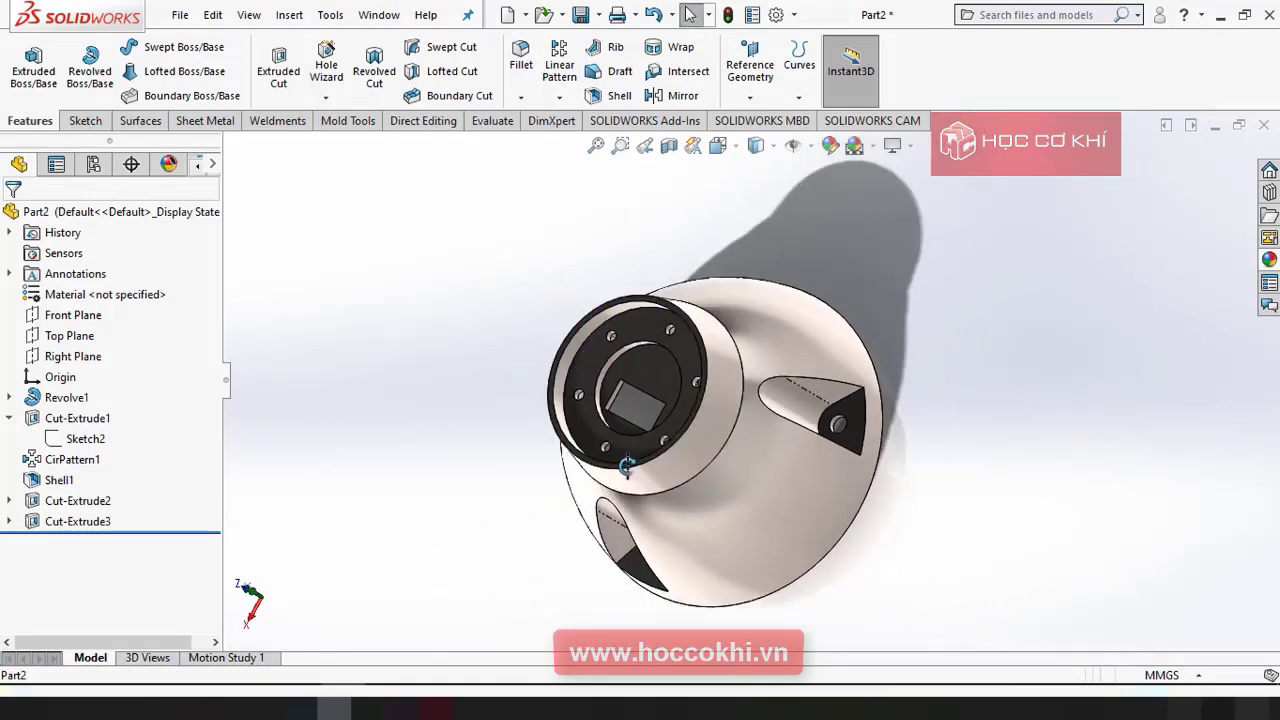
key(ctrl+7)
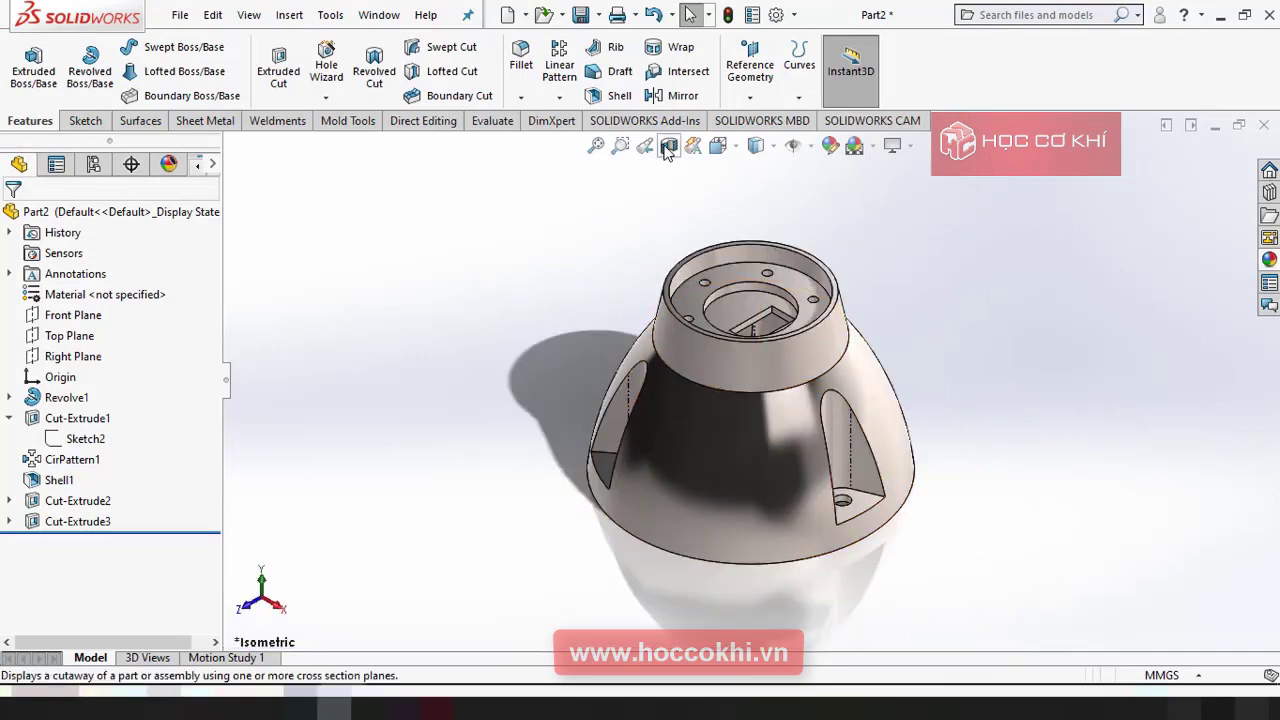
click(668, 148)
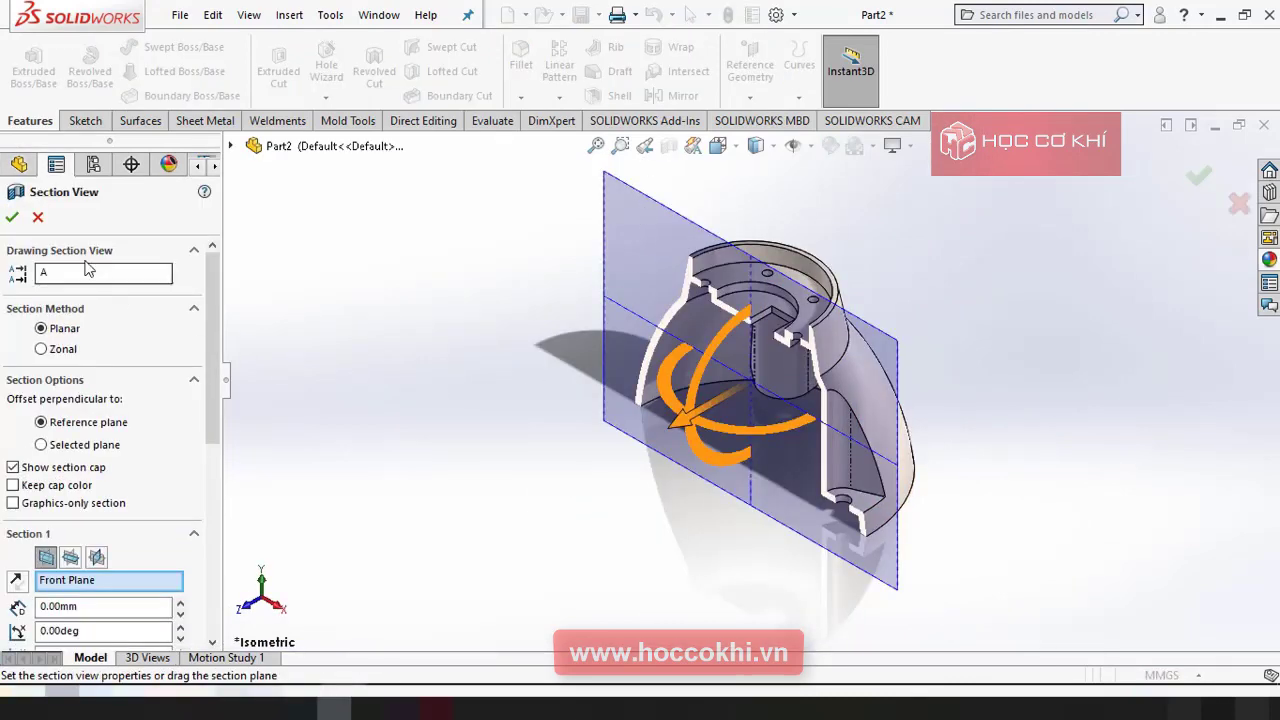
click(12, 216)
middle_drag(423, 429, 770, 397)
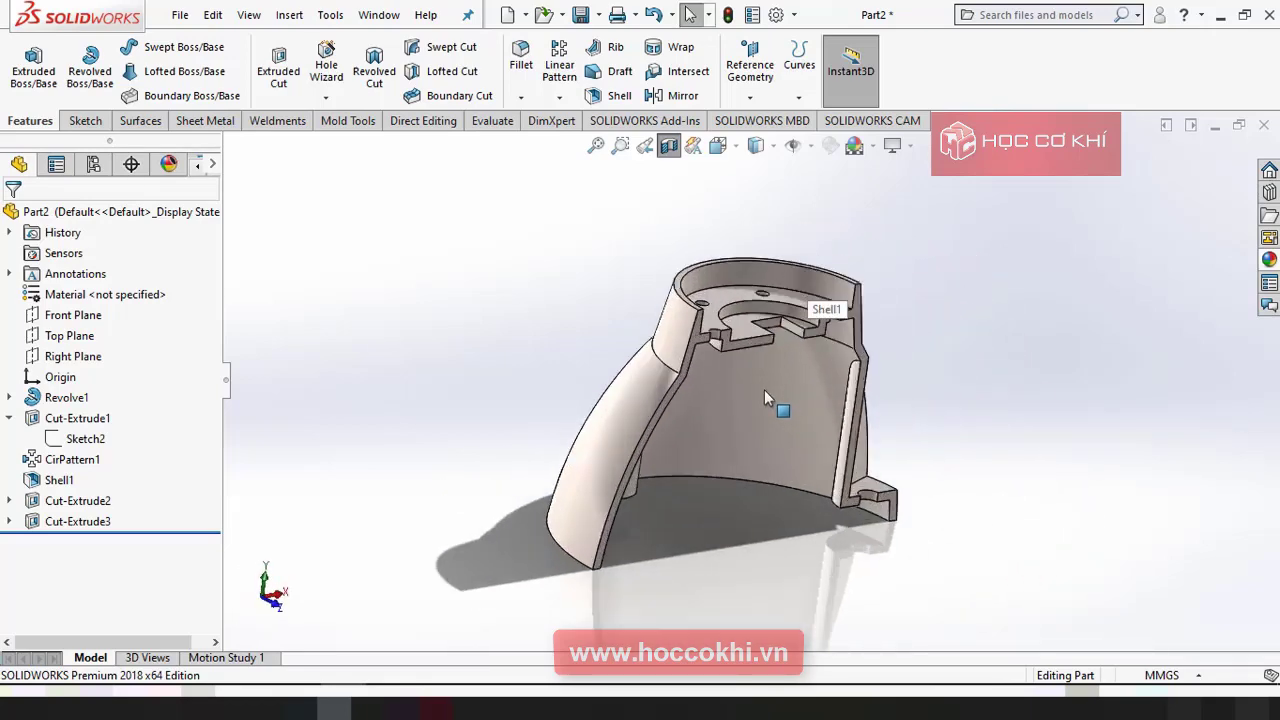
middle_drag(760, 306, 757, 300)
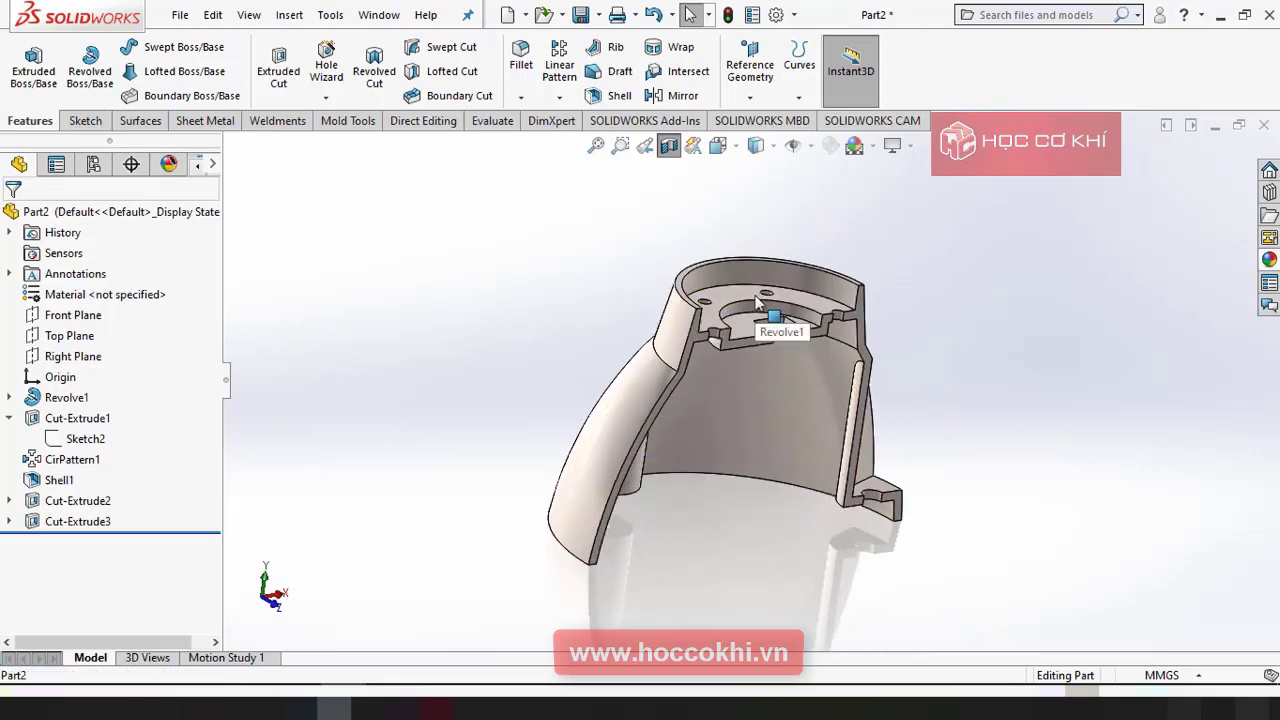
key(ctrl+7)
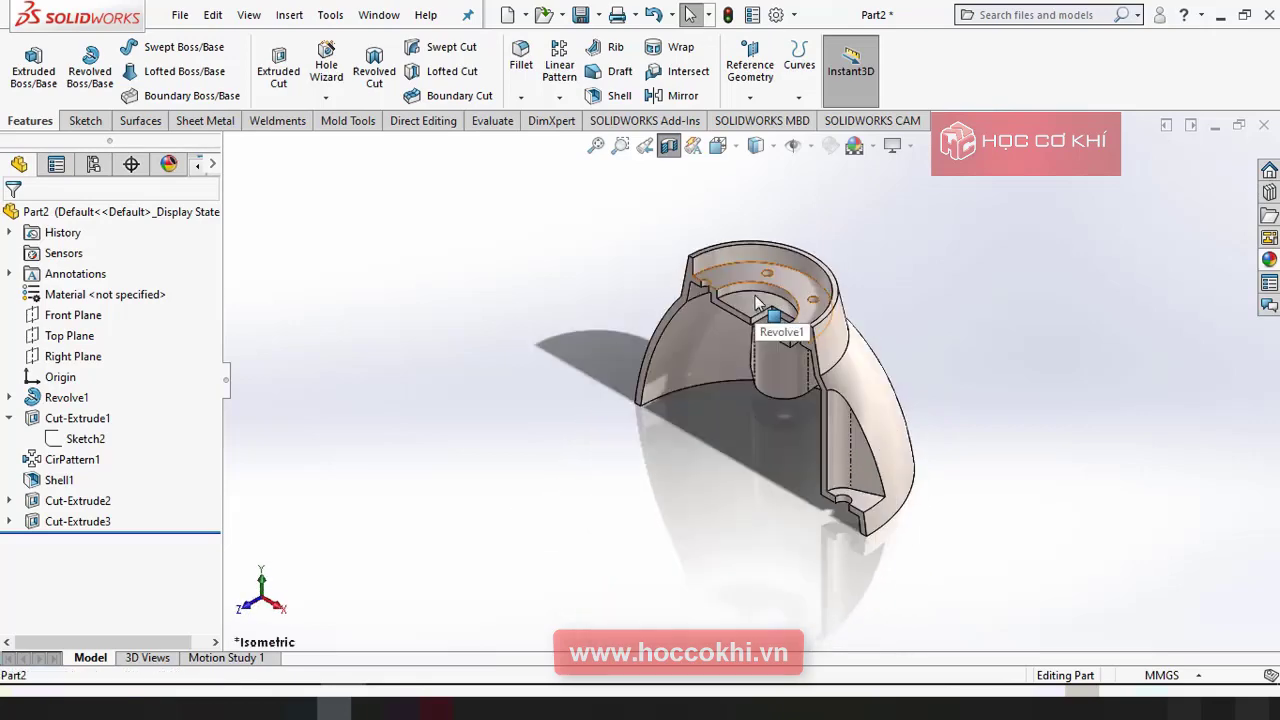
click(669, 146)
middle_drag(870, 333, 732, 365)
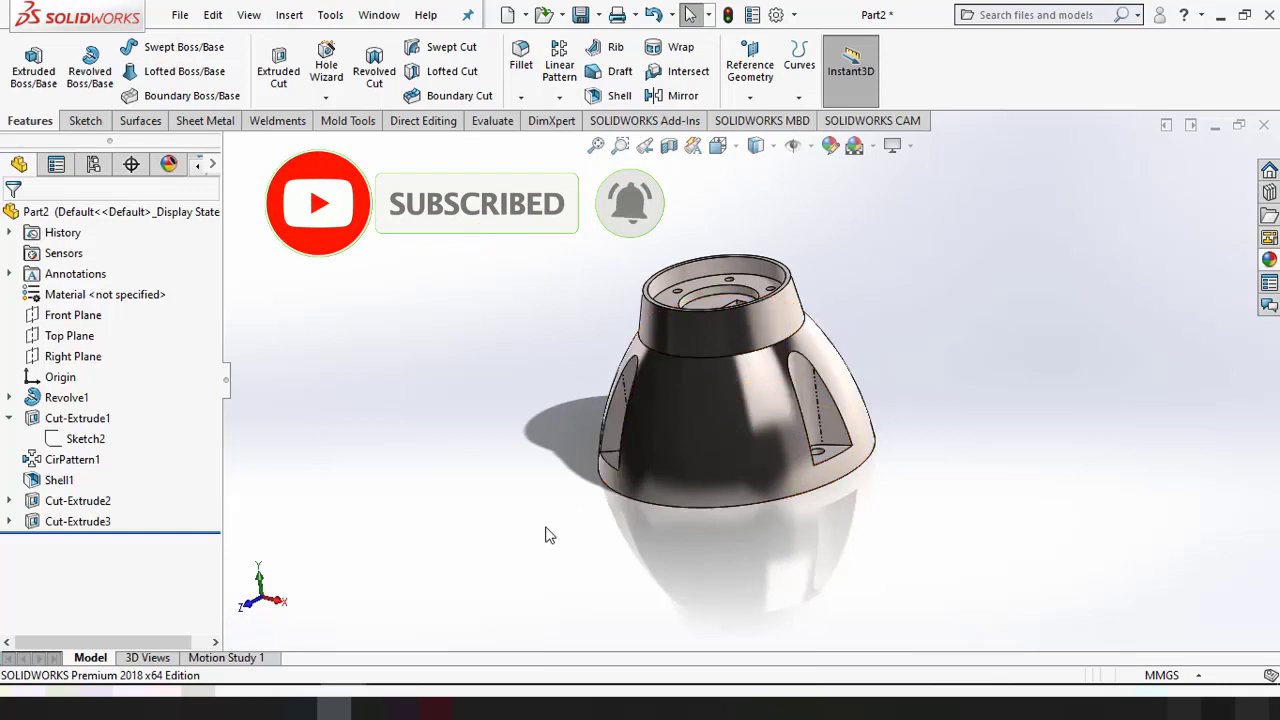